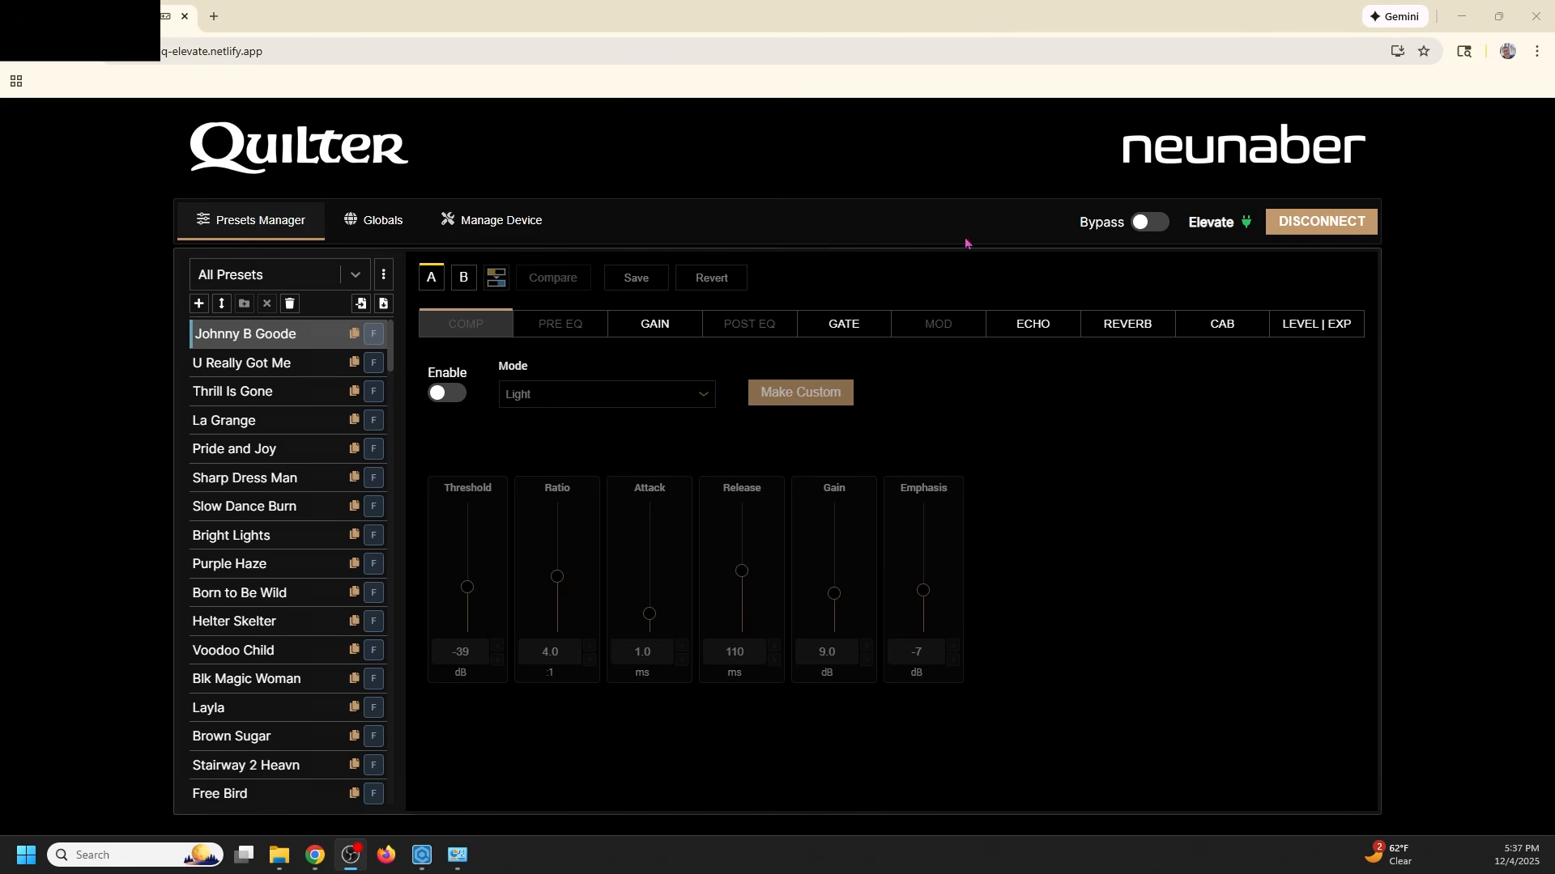
# - Install the Quilter Labs Elevate site as a standalone app from Chrome's Cast, save, and share menu
pyautogui.click(1537, 51)
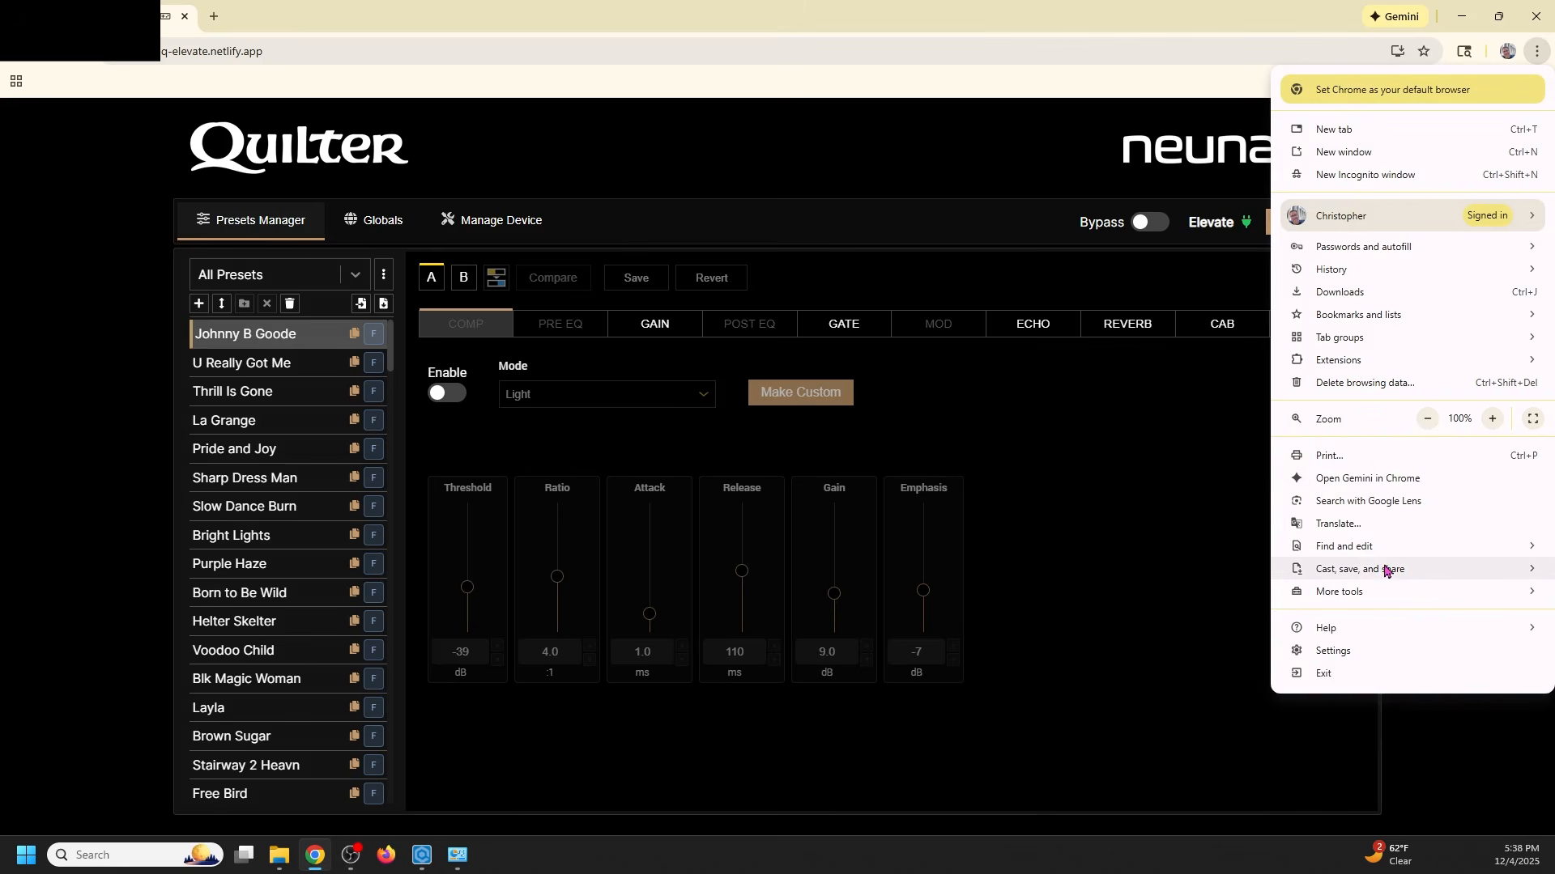
pyautogui.moveTo(1387, 571)
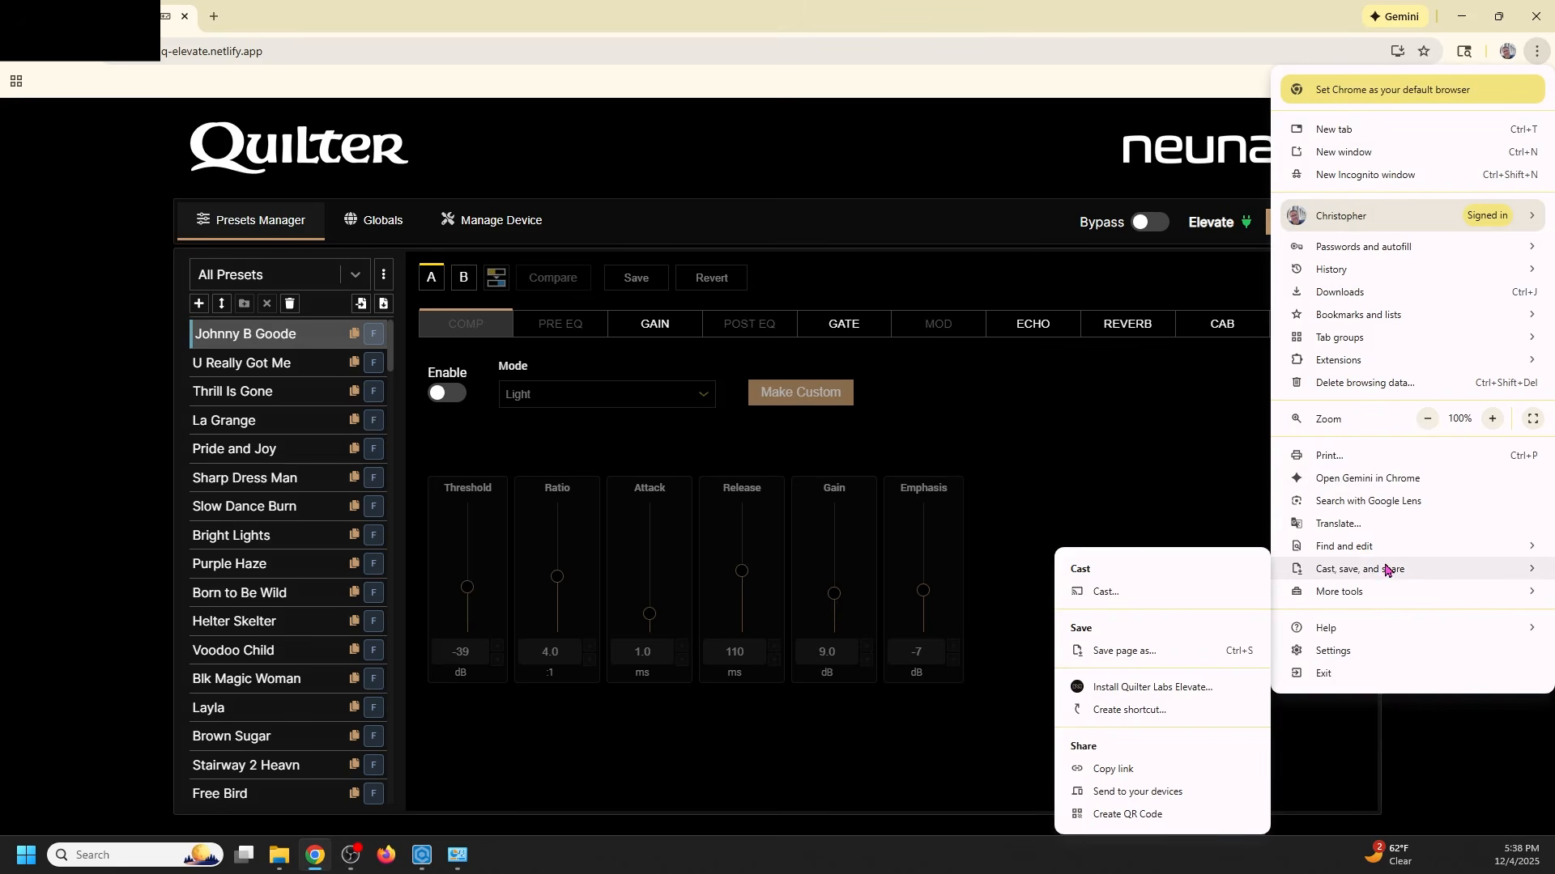
pyautogui.click(1122, 689)
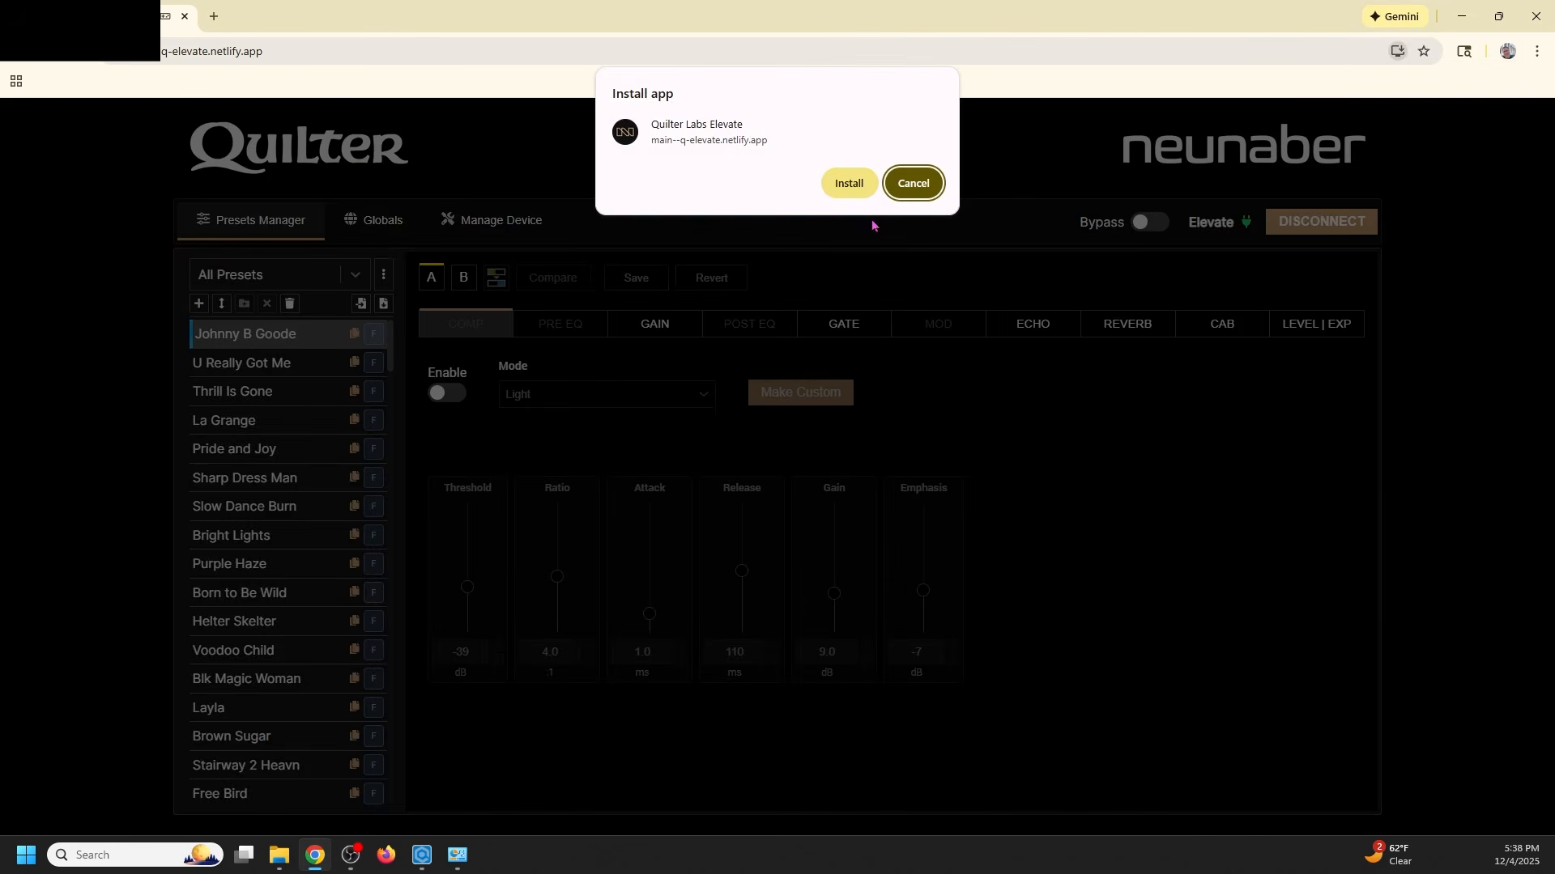
pyautogui.click(849, 178)
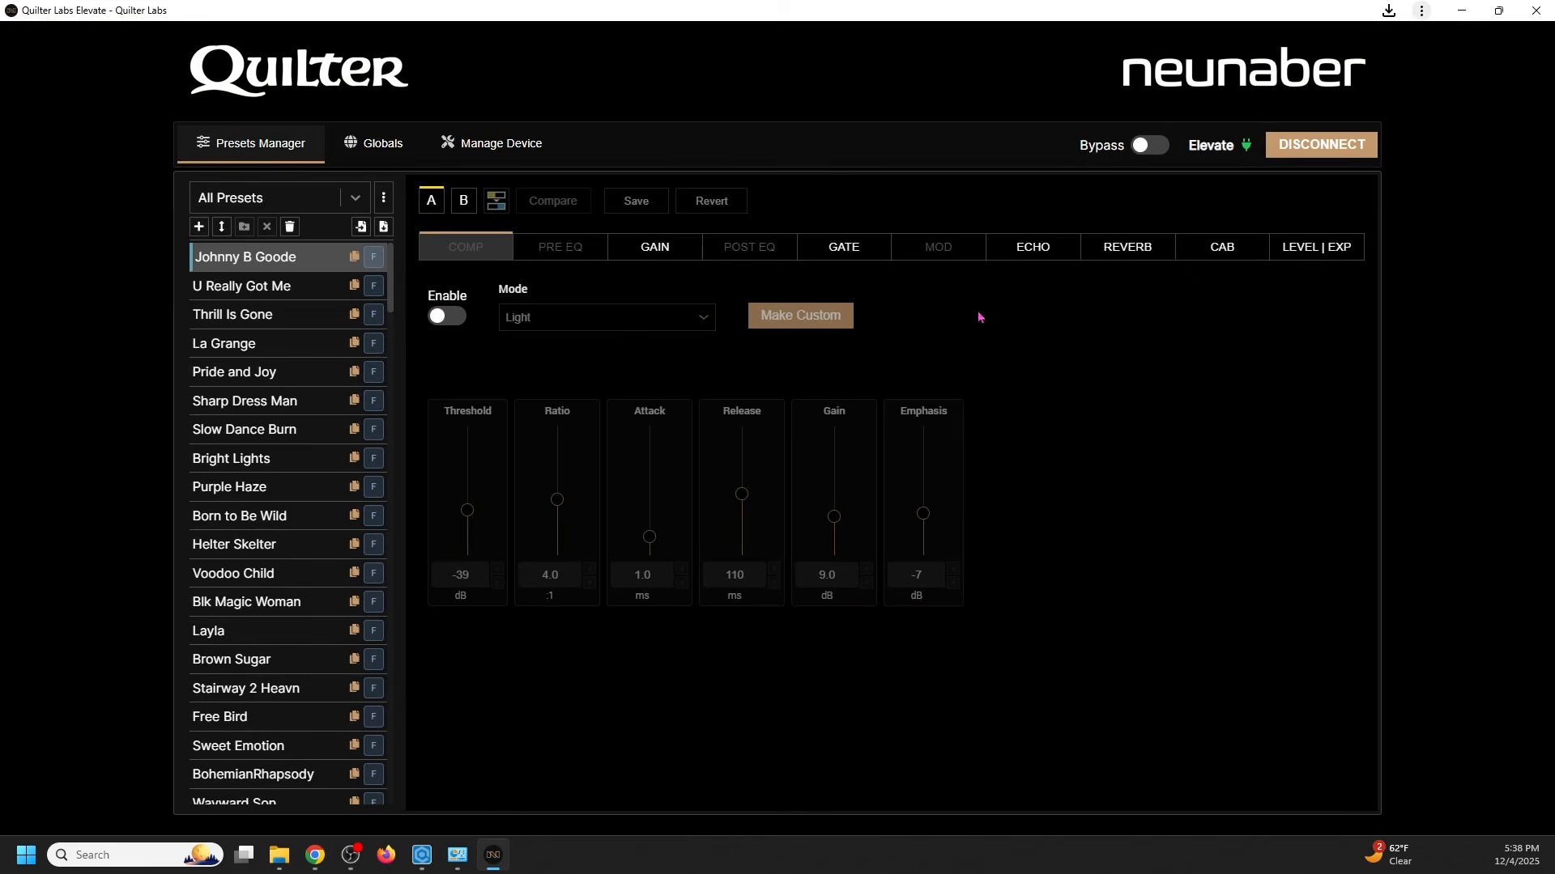
# - Close the app window and Chrome, then select Quilter Labs Elevate in Programs and Features
pyautogui.click(1536, 10)
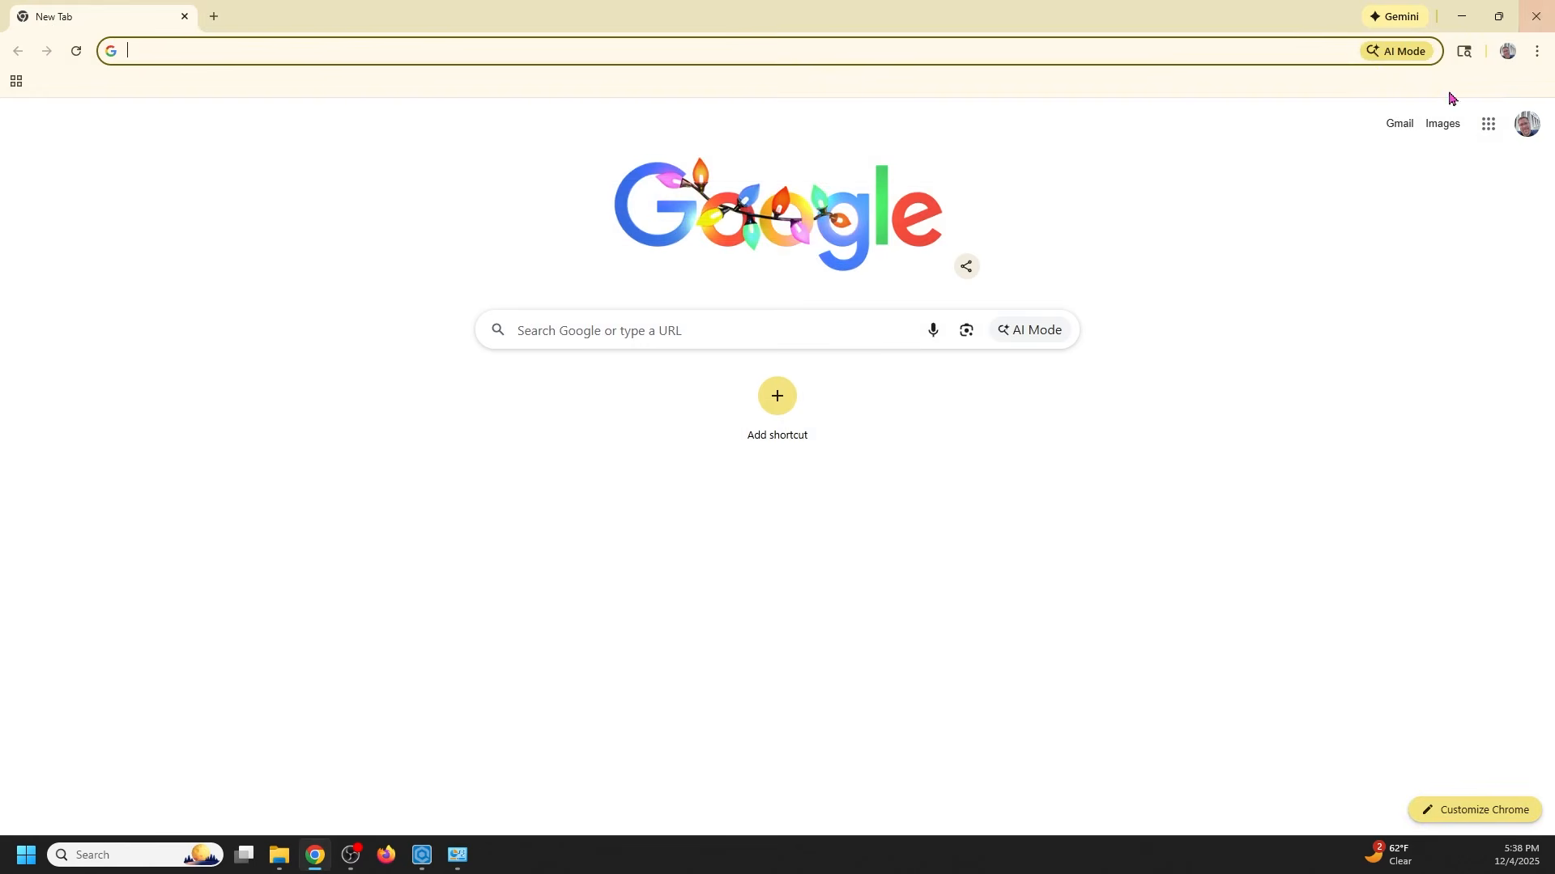
pyautogui.click(1536, 16)
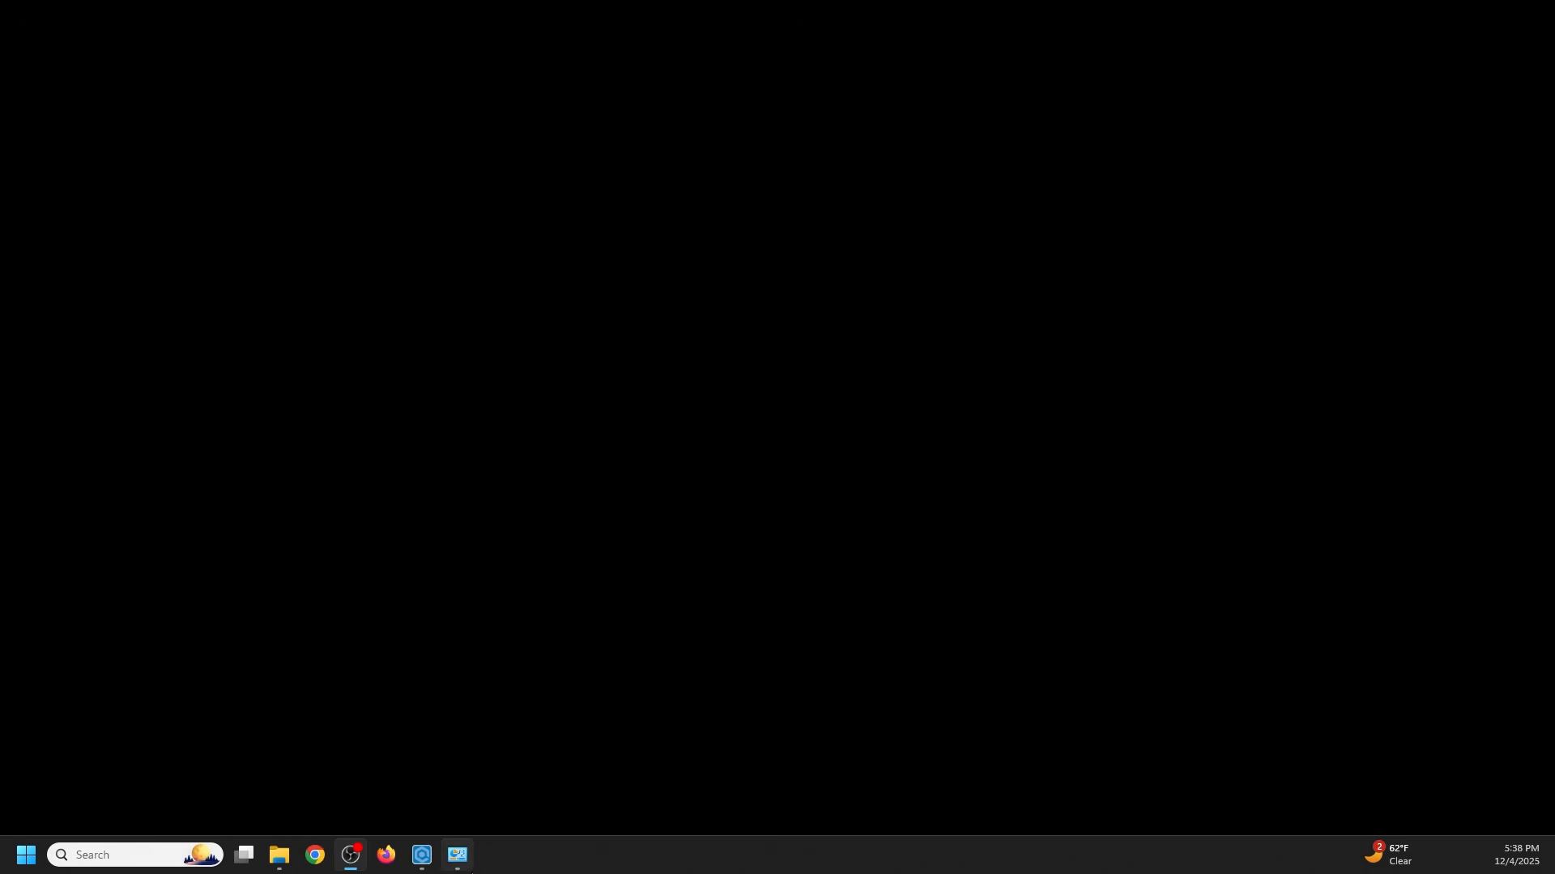
pyautogui.click(468, 866)
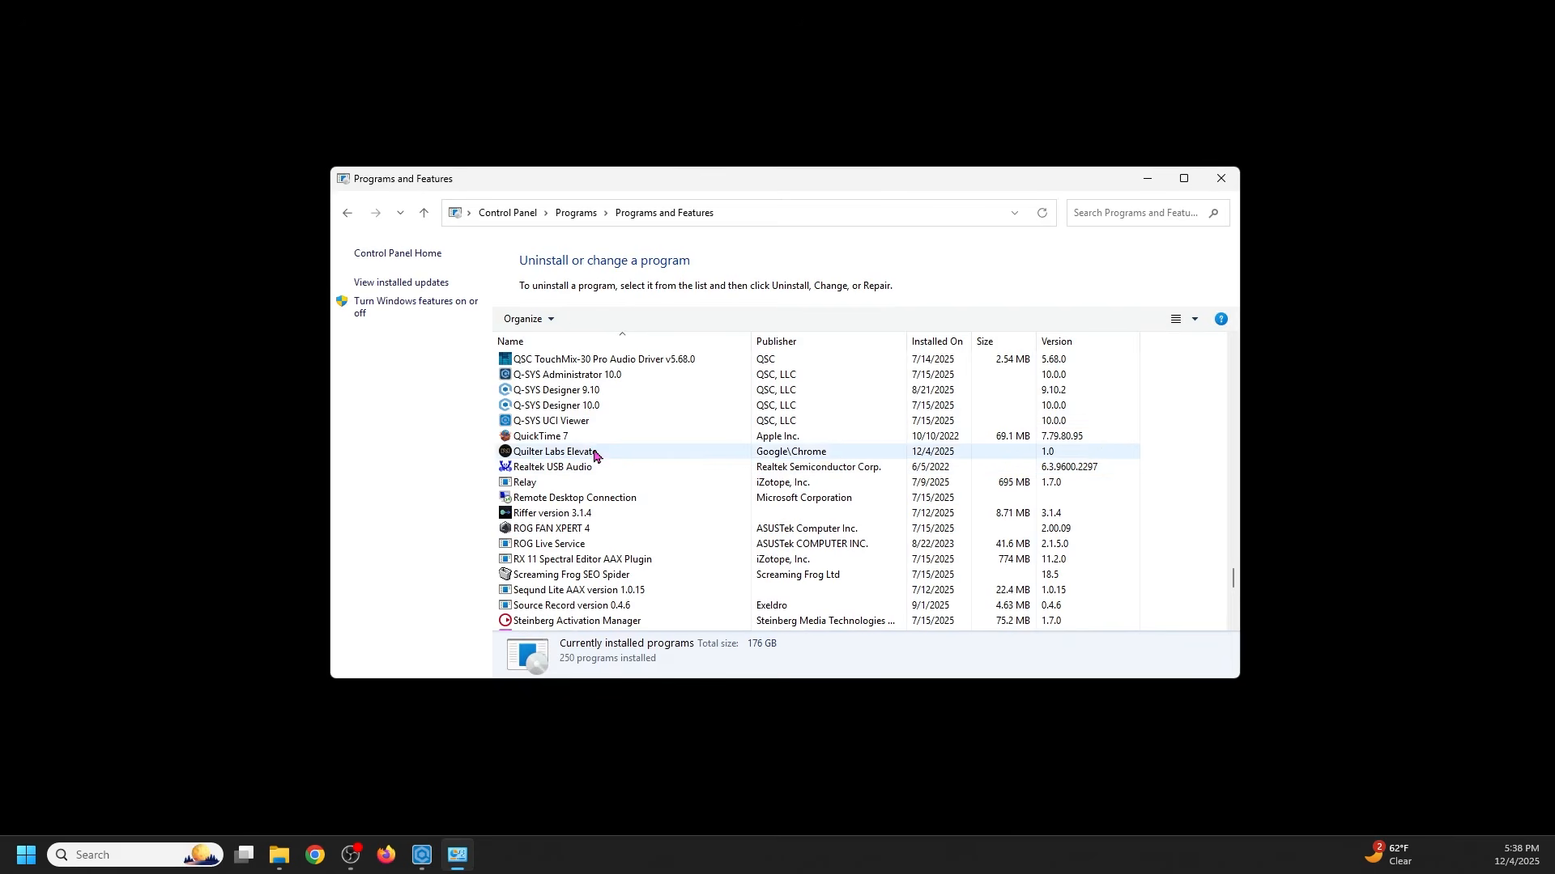
pyautogui.click(582, 455)
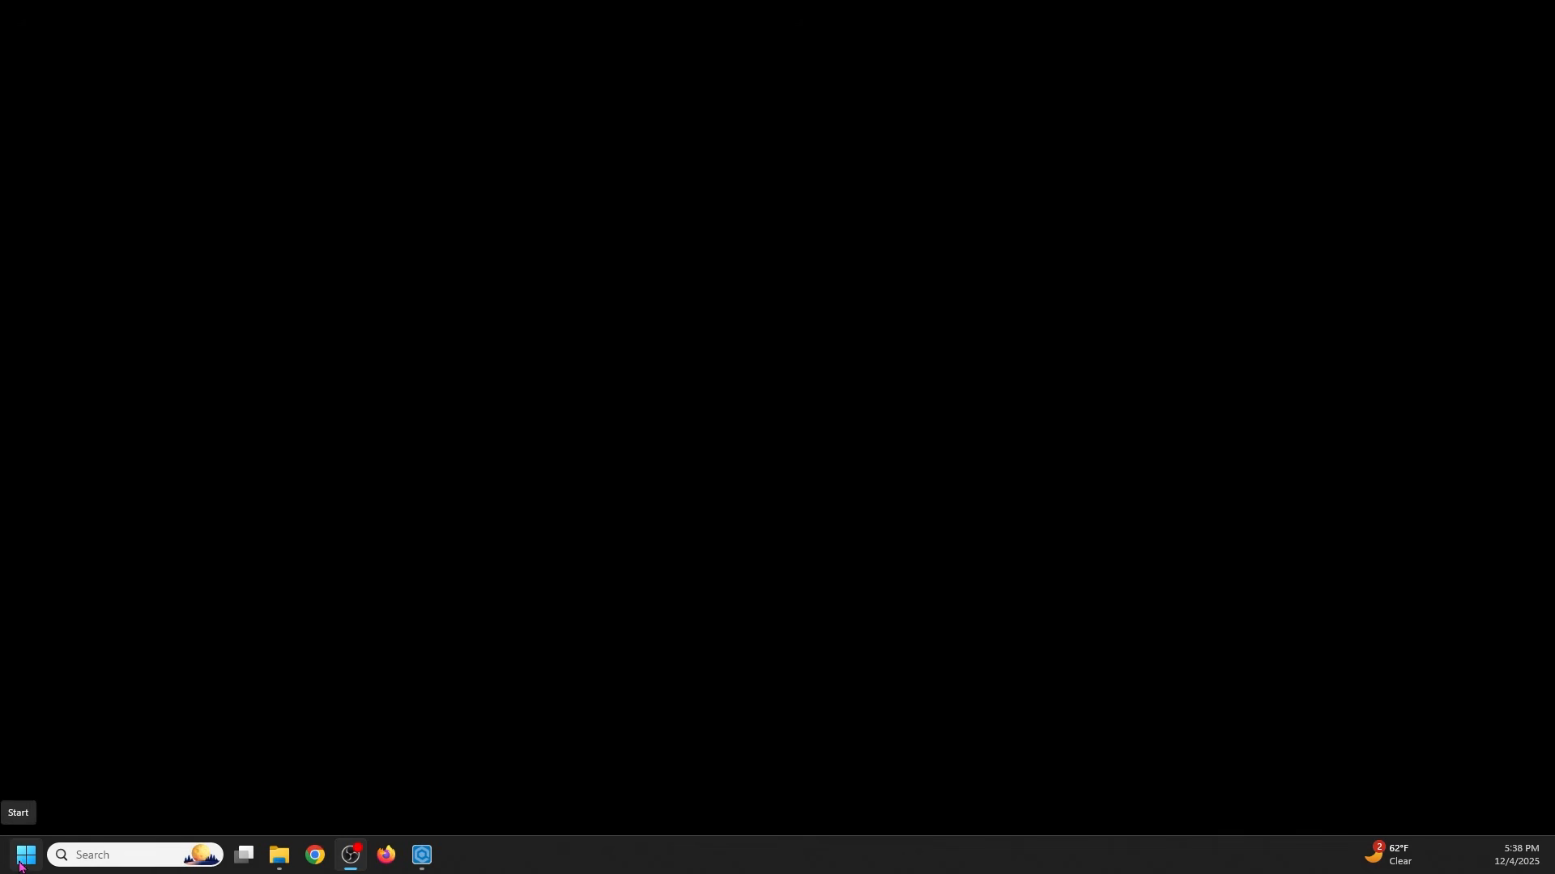
# - Launch Quilter Labs Elevate from the Start menu's Recommended list and switch it to full screen
pyautogui.click(23, 866)
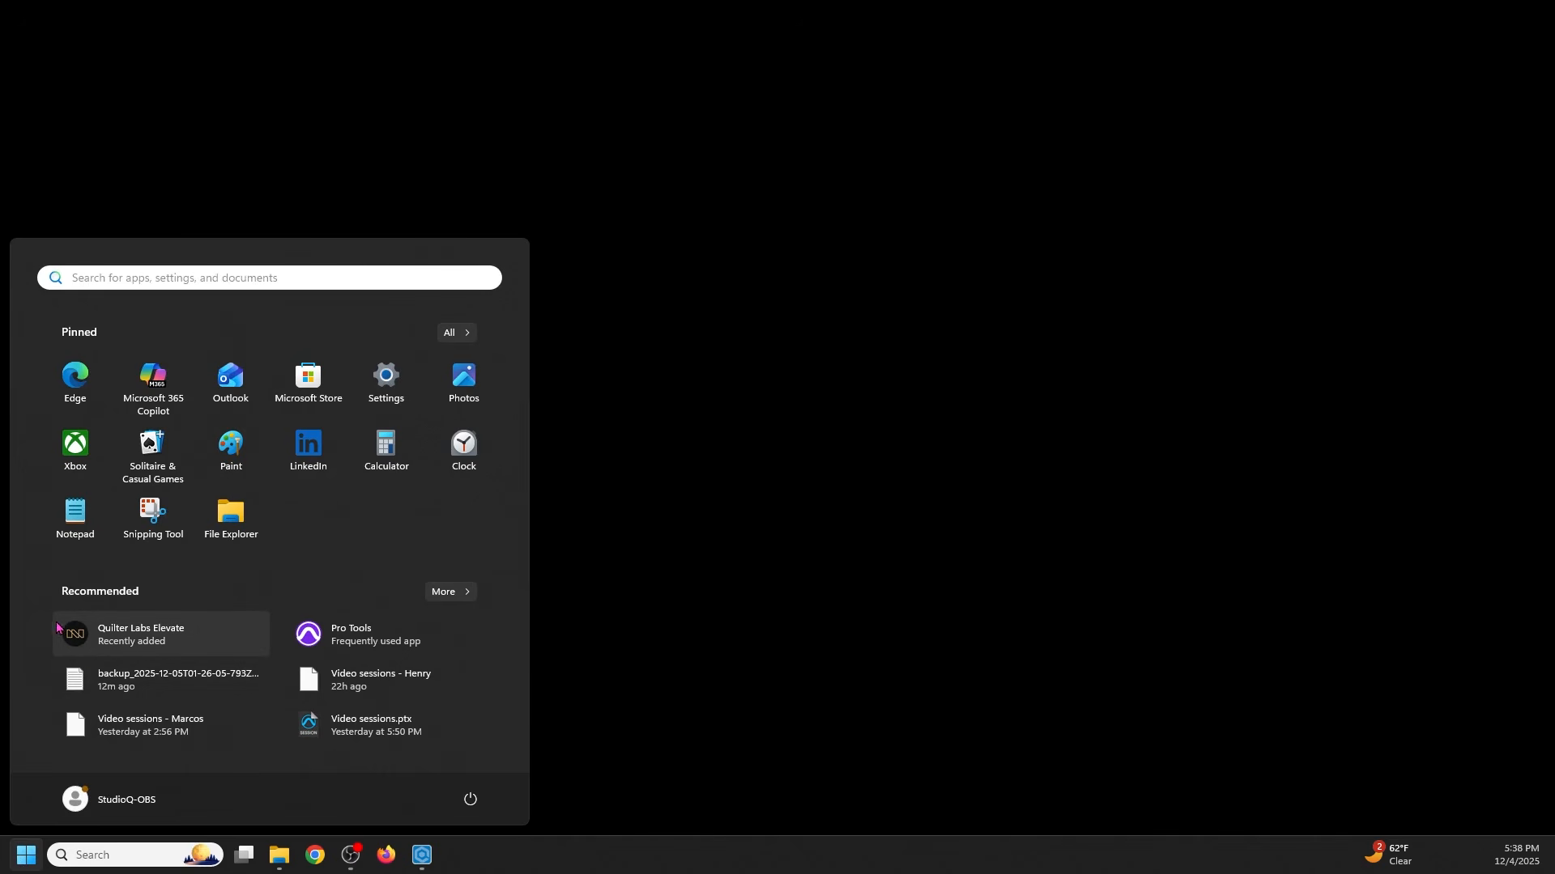
pyautogui.click(98, 645)
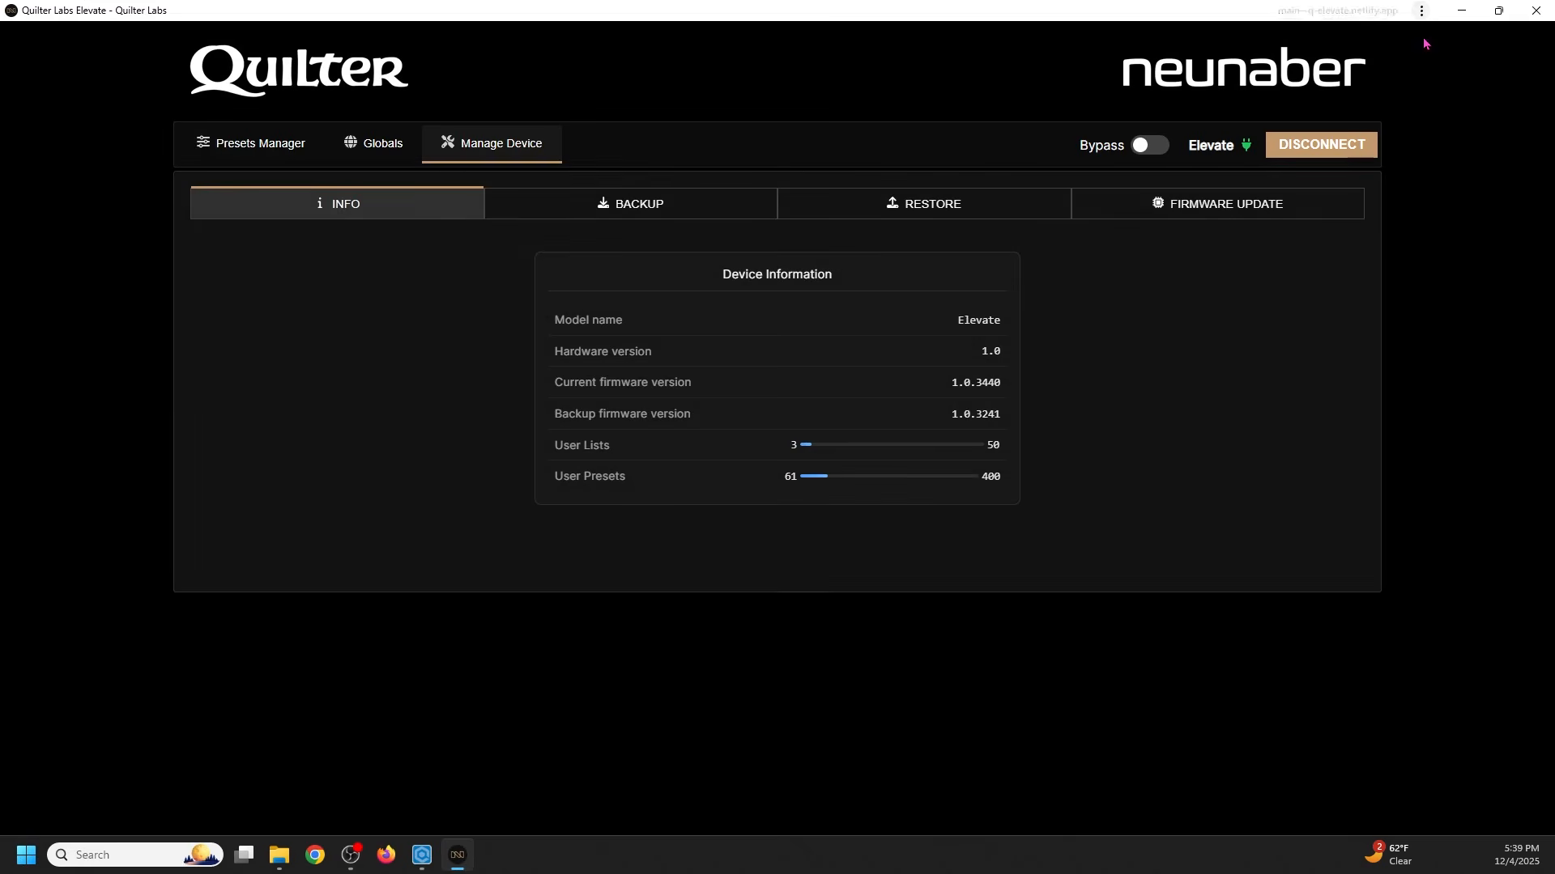
pyautogui.click(1421, 11)
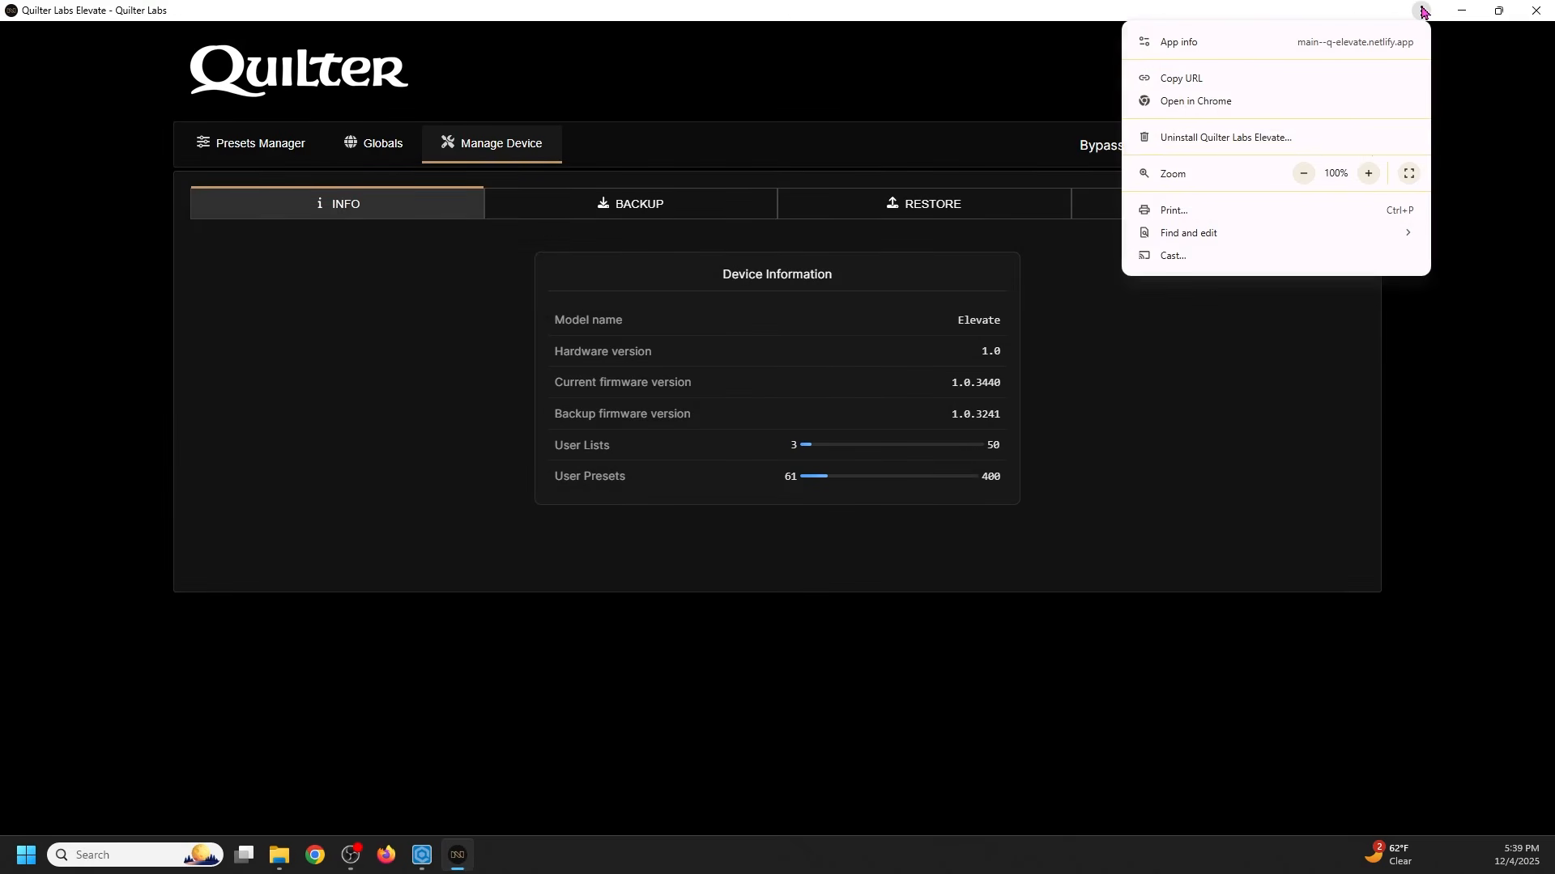
pyautogui.click(1409, 173)
# - Set the page zoom to 110% and highlight firmware versions 1.0.3440 (current) and 1.0.3241 (backup)
pyautogui.hotkey('ctrl', '+')
pyautogui.hotkey('ctrl', '+')
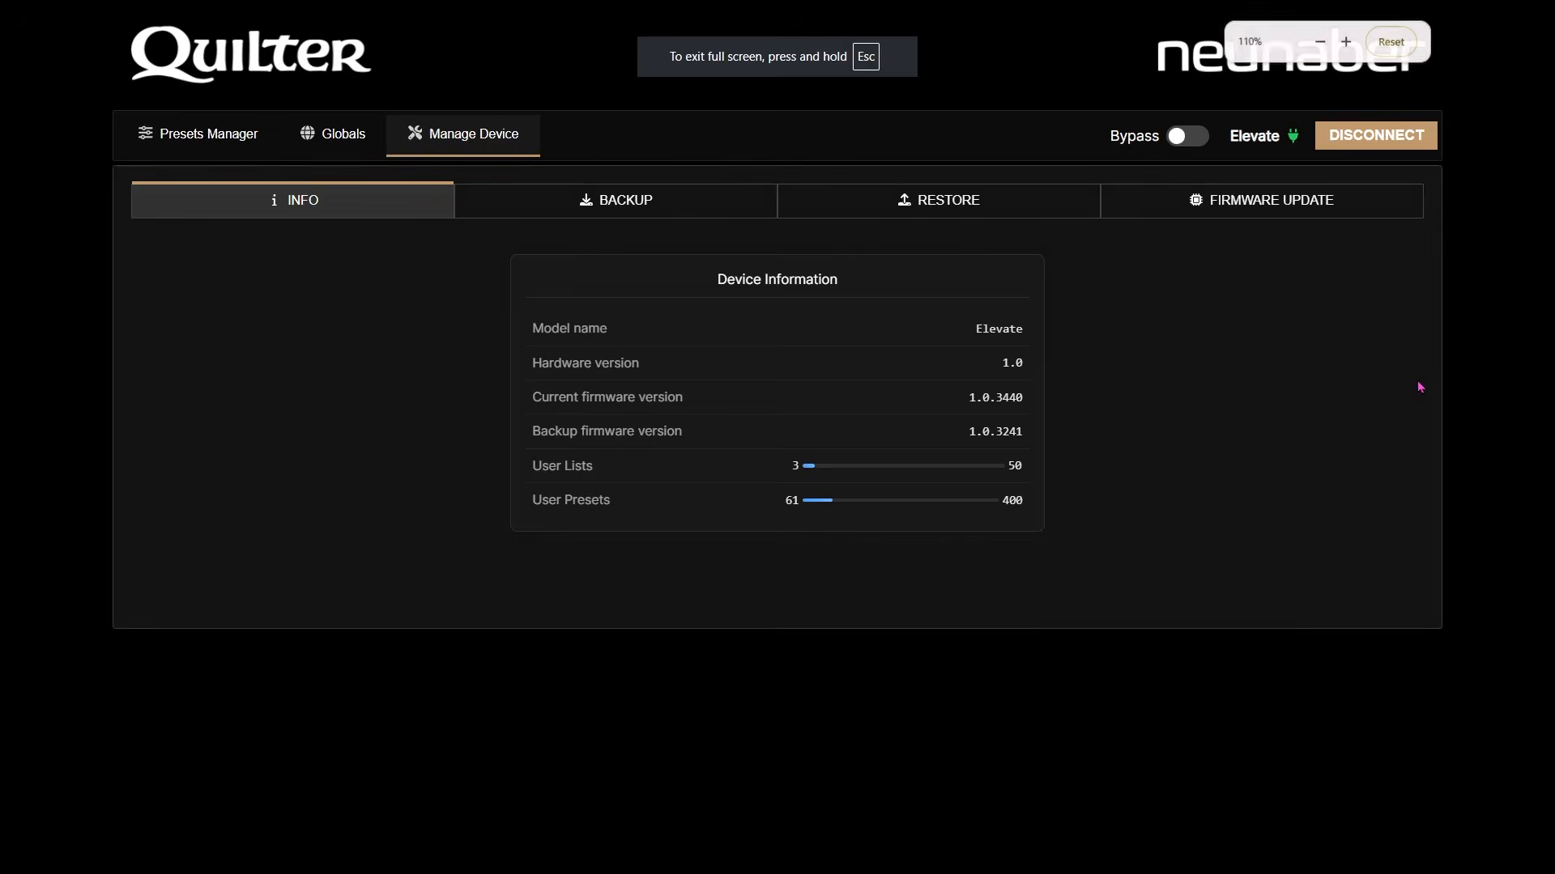
pyautogui.hotkey('ctrl', '-')
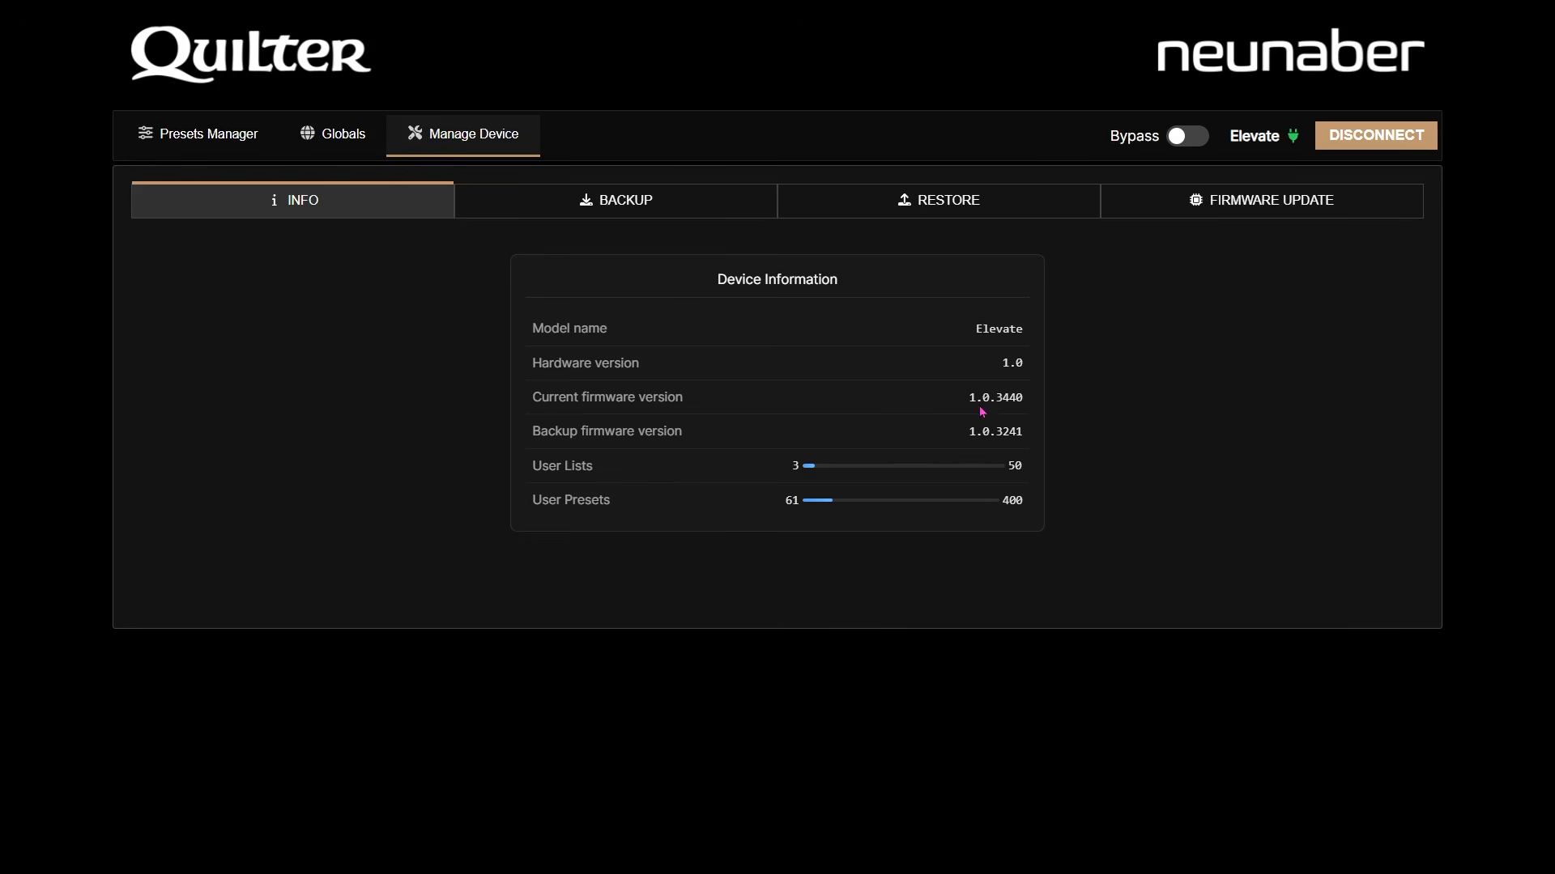
pyautogui.moveTo(979, 361); pyautogui.dragTo(1002, 388)
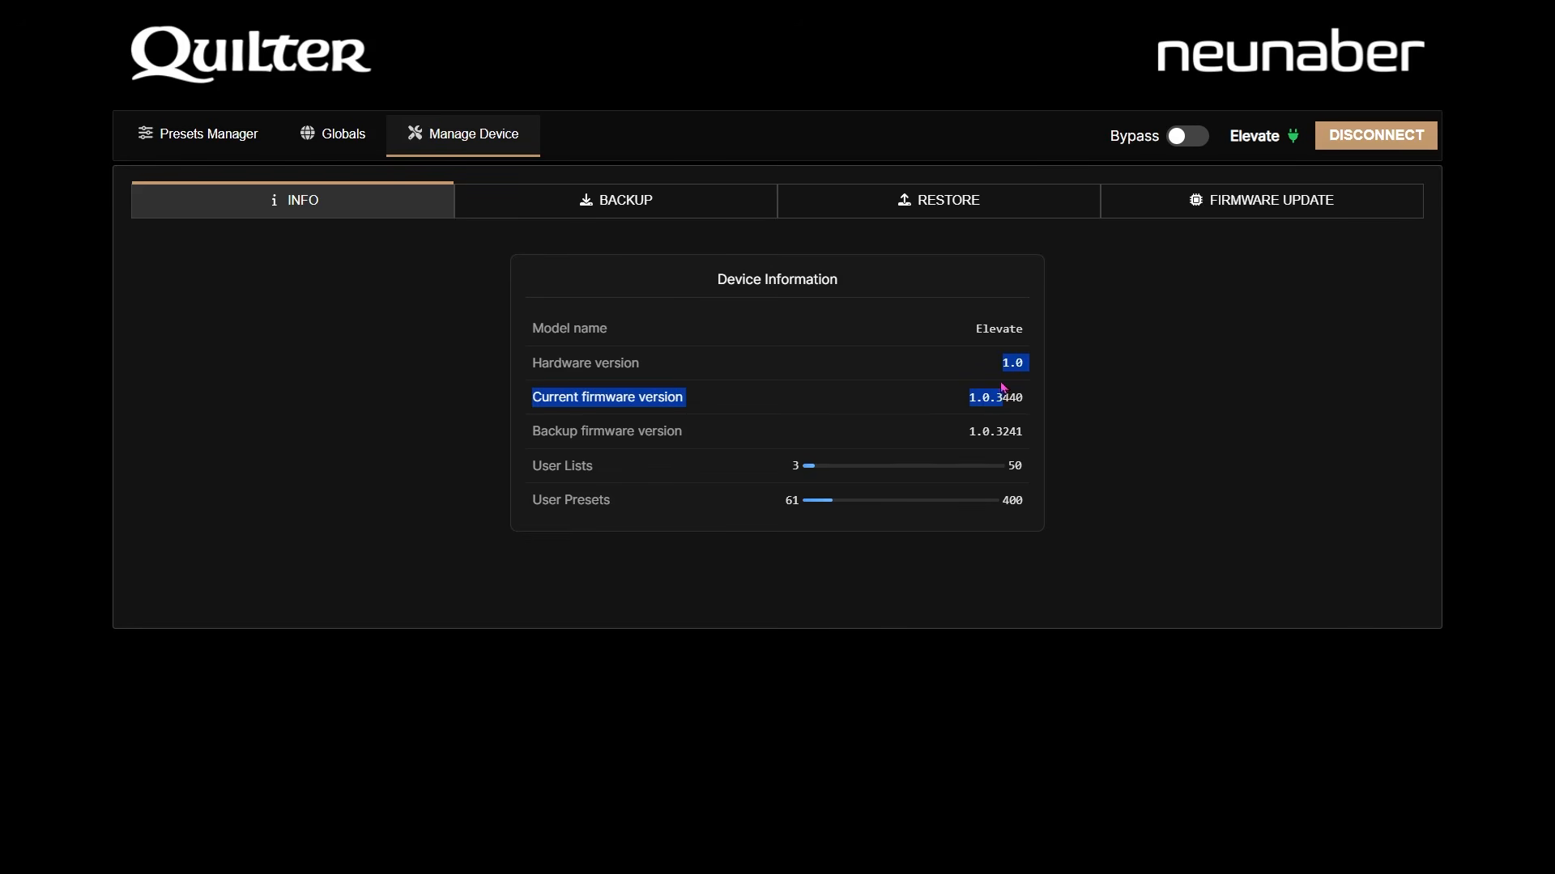
pyautogui.doubleClick(987, 394)
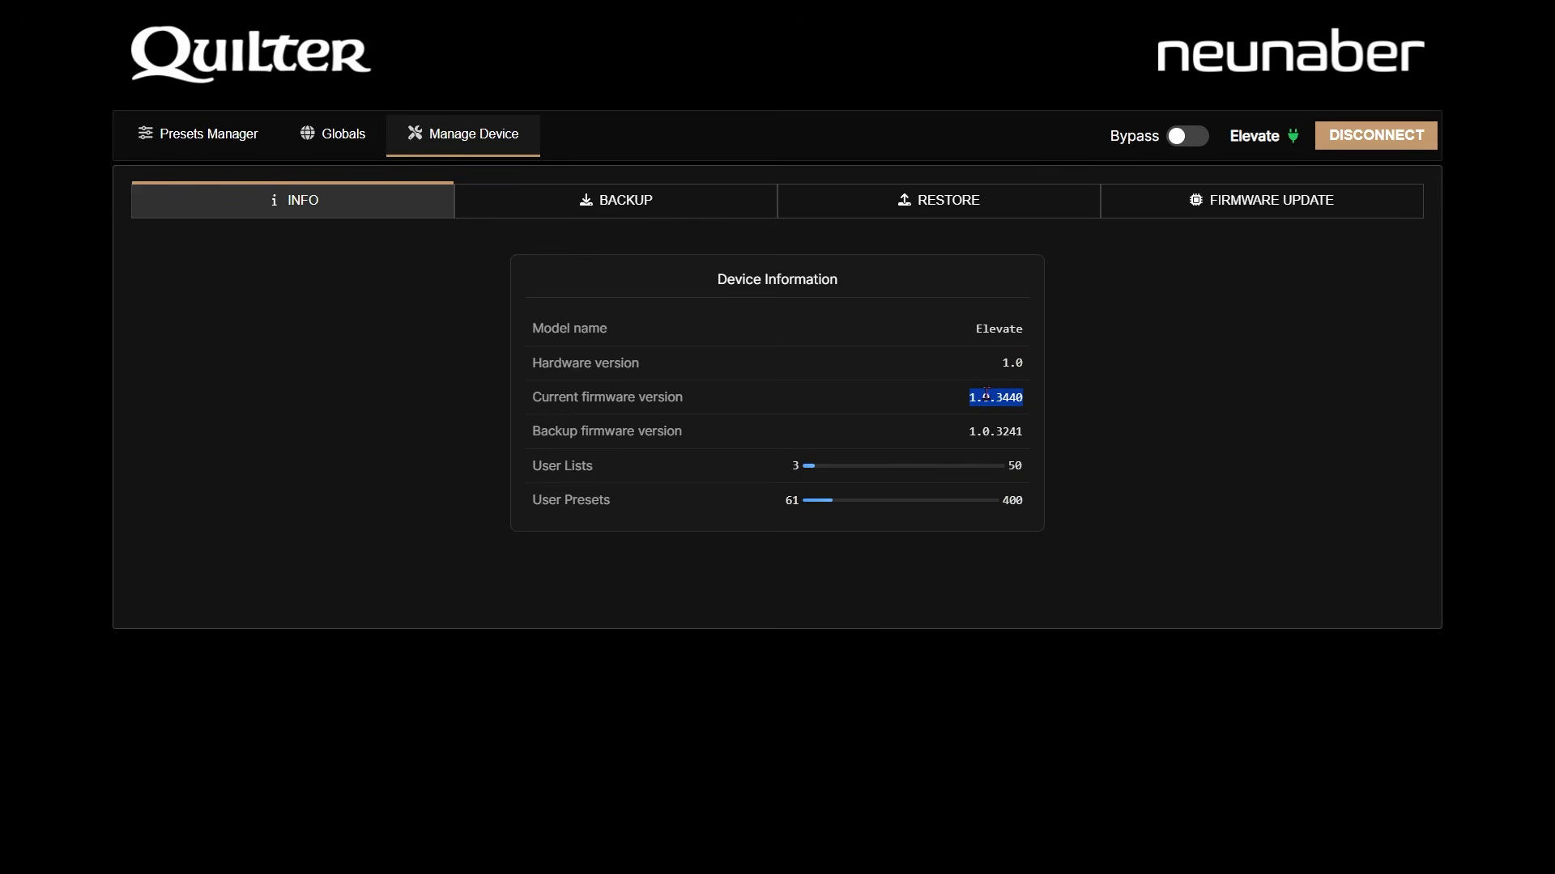
pyautogui.doubleClick(979, 433)
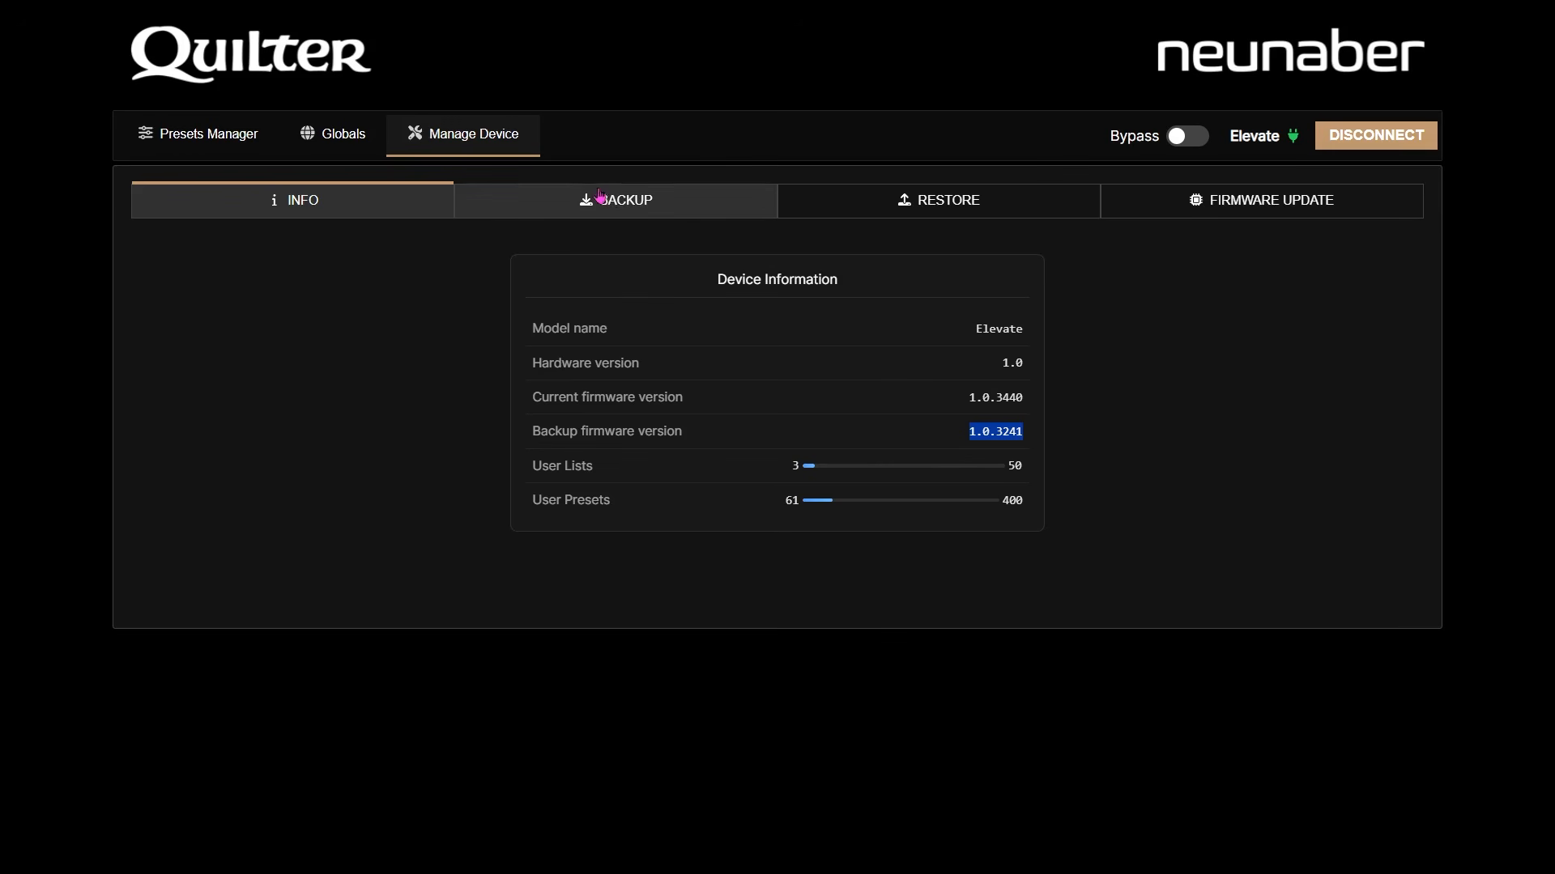
# - Create a backup of all 61 user presets, acknowledge completion, and go to the RESTORE page
pyautogui.click(648, 209)
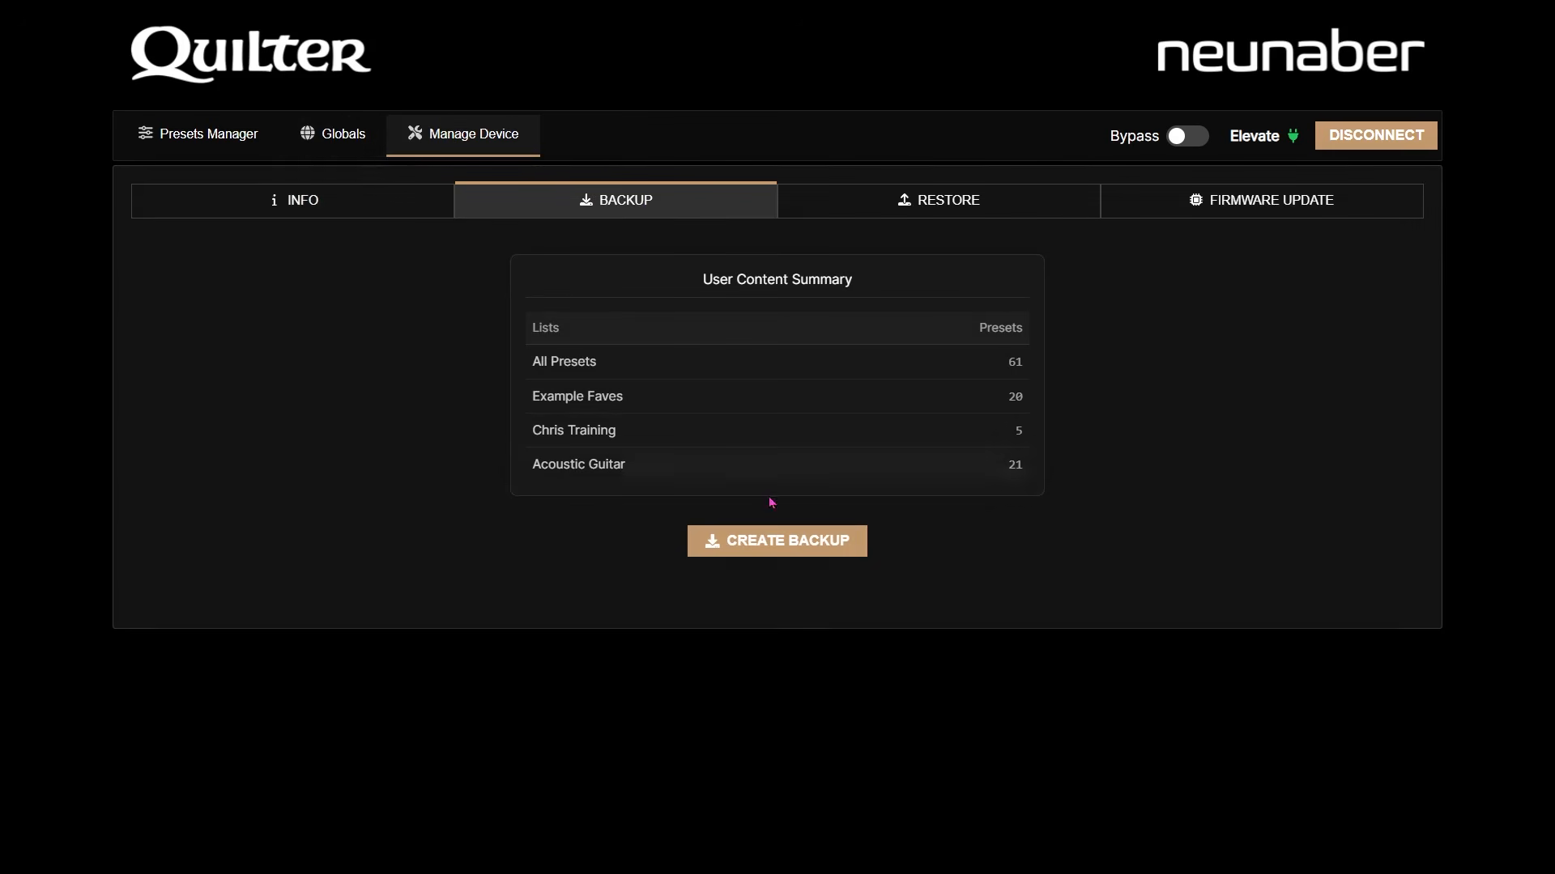
pyautogui.click(802, 536)
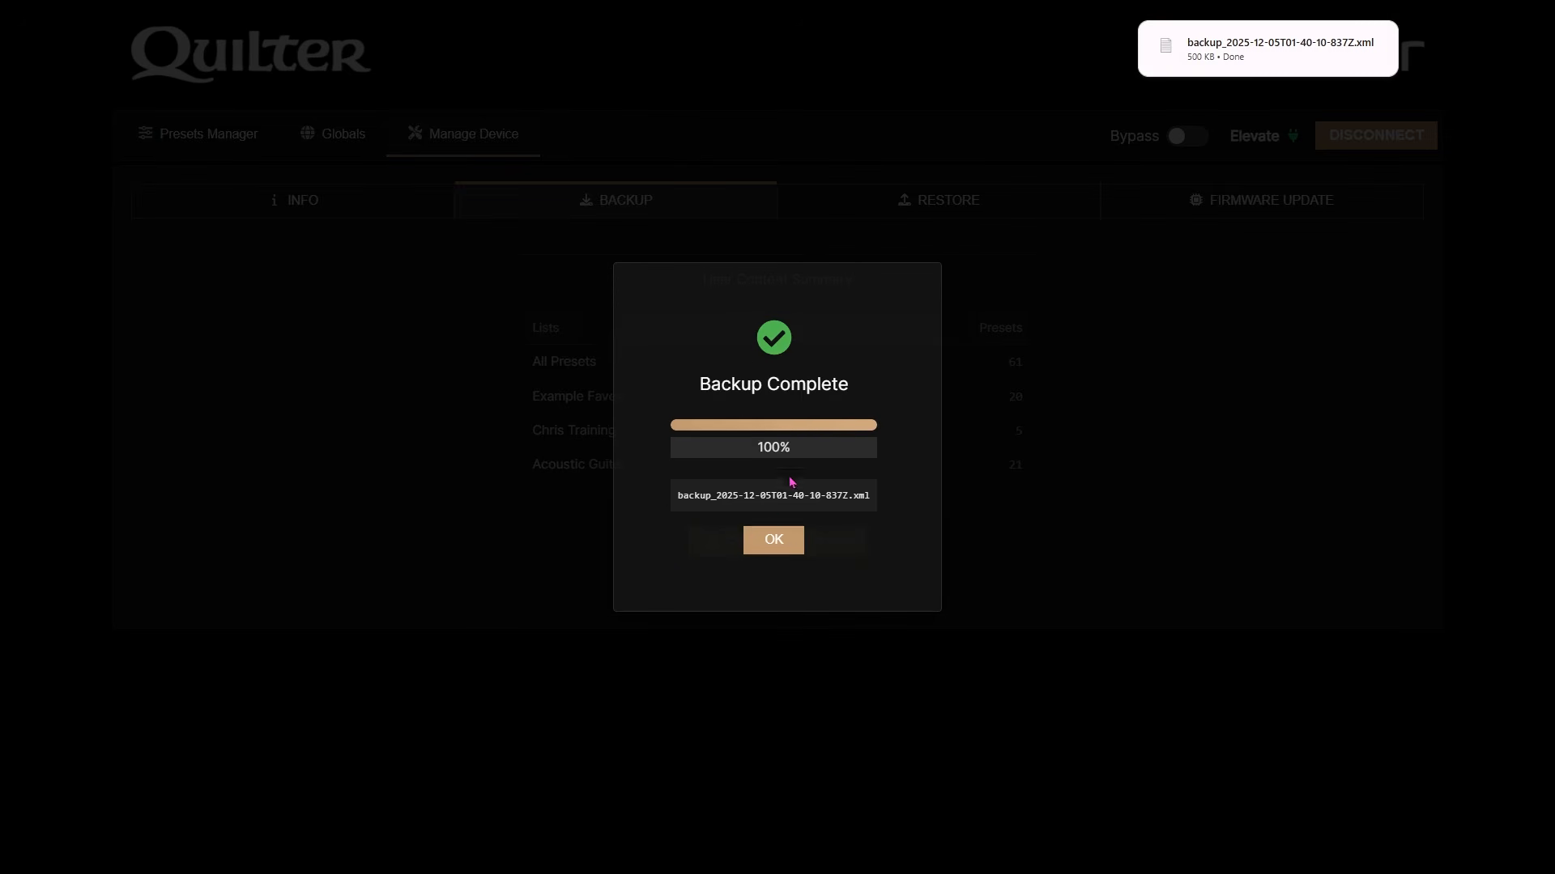
pyautogui.click(772, 542)
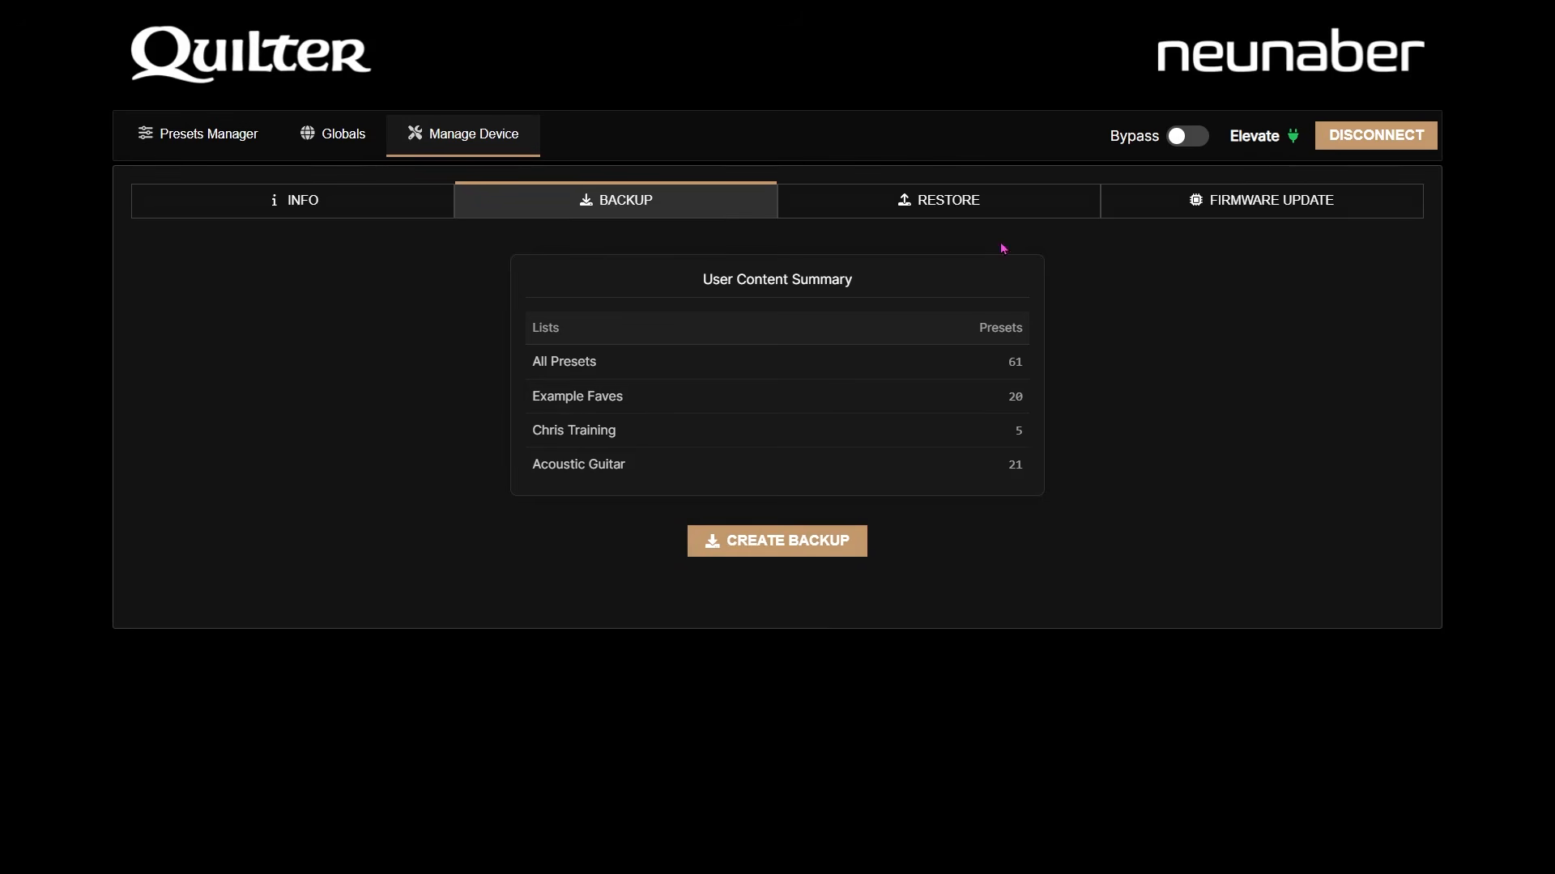
pyautogui.click(944, 207)
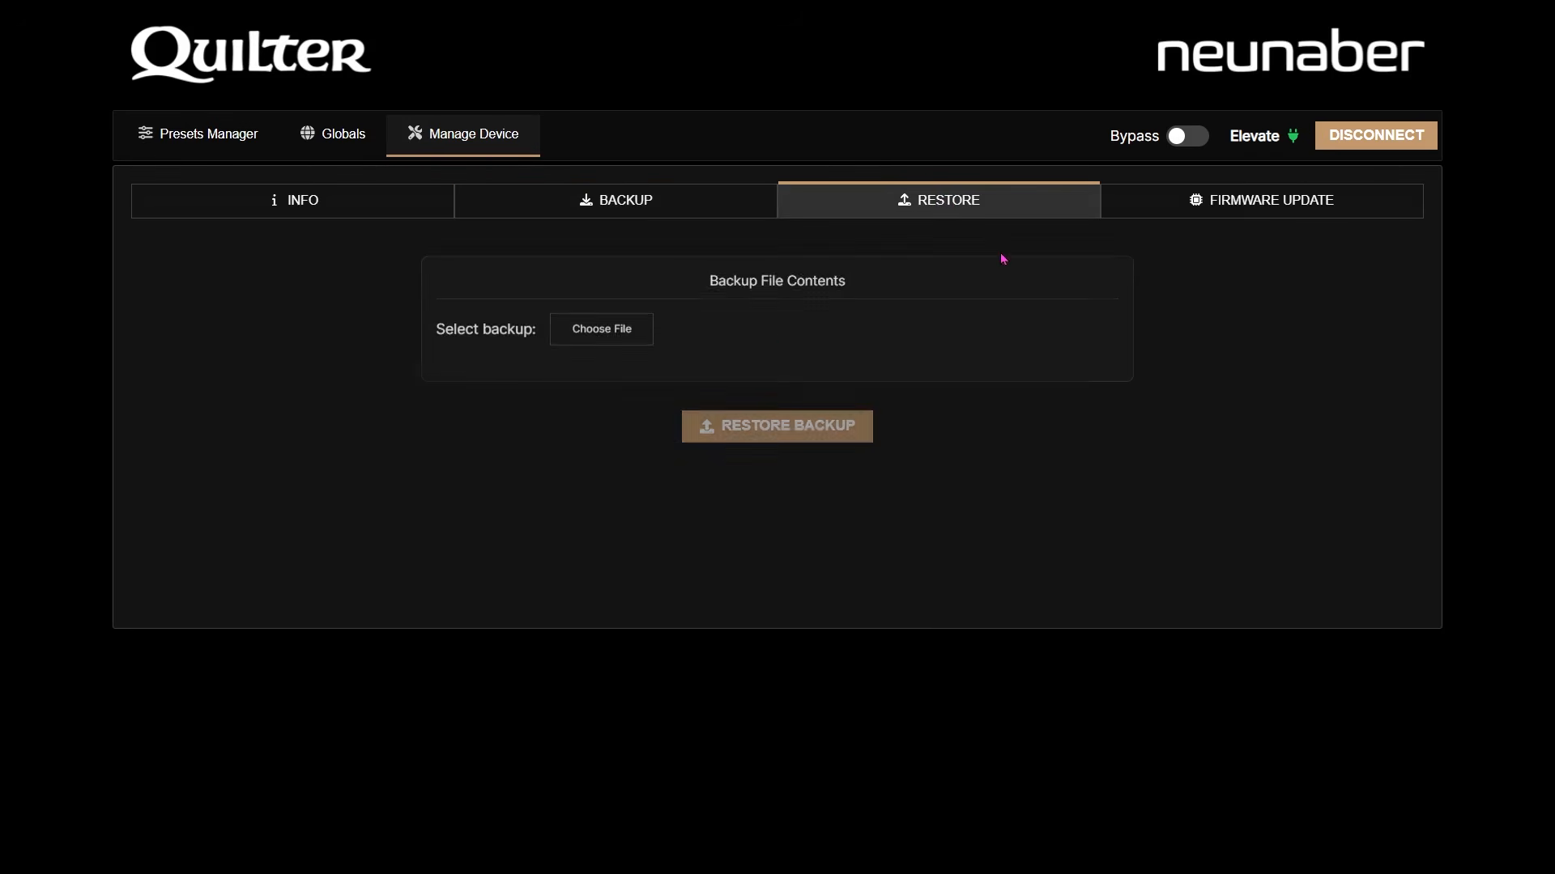
# - Browse to the newest backup file without restoring it, then go to the FIRMWARE UPDATE page
pyautogui.click(601, 328)
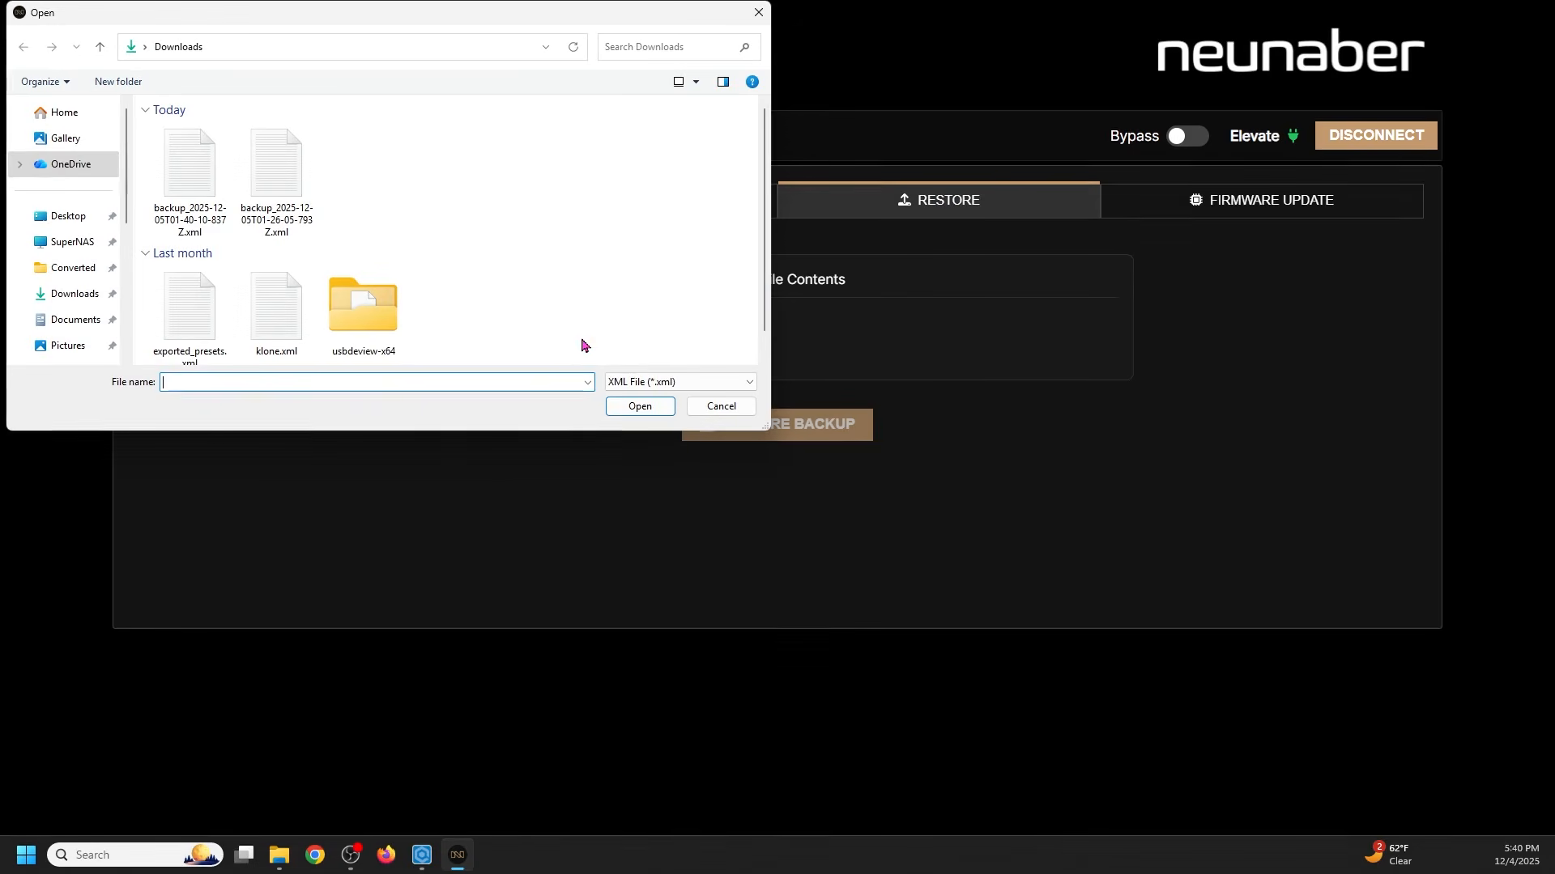
pyautogui.click(172, 191)
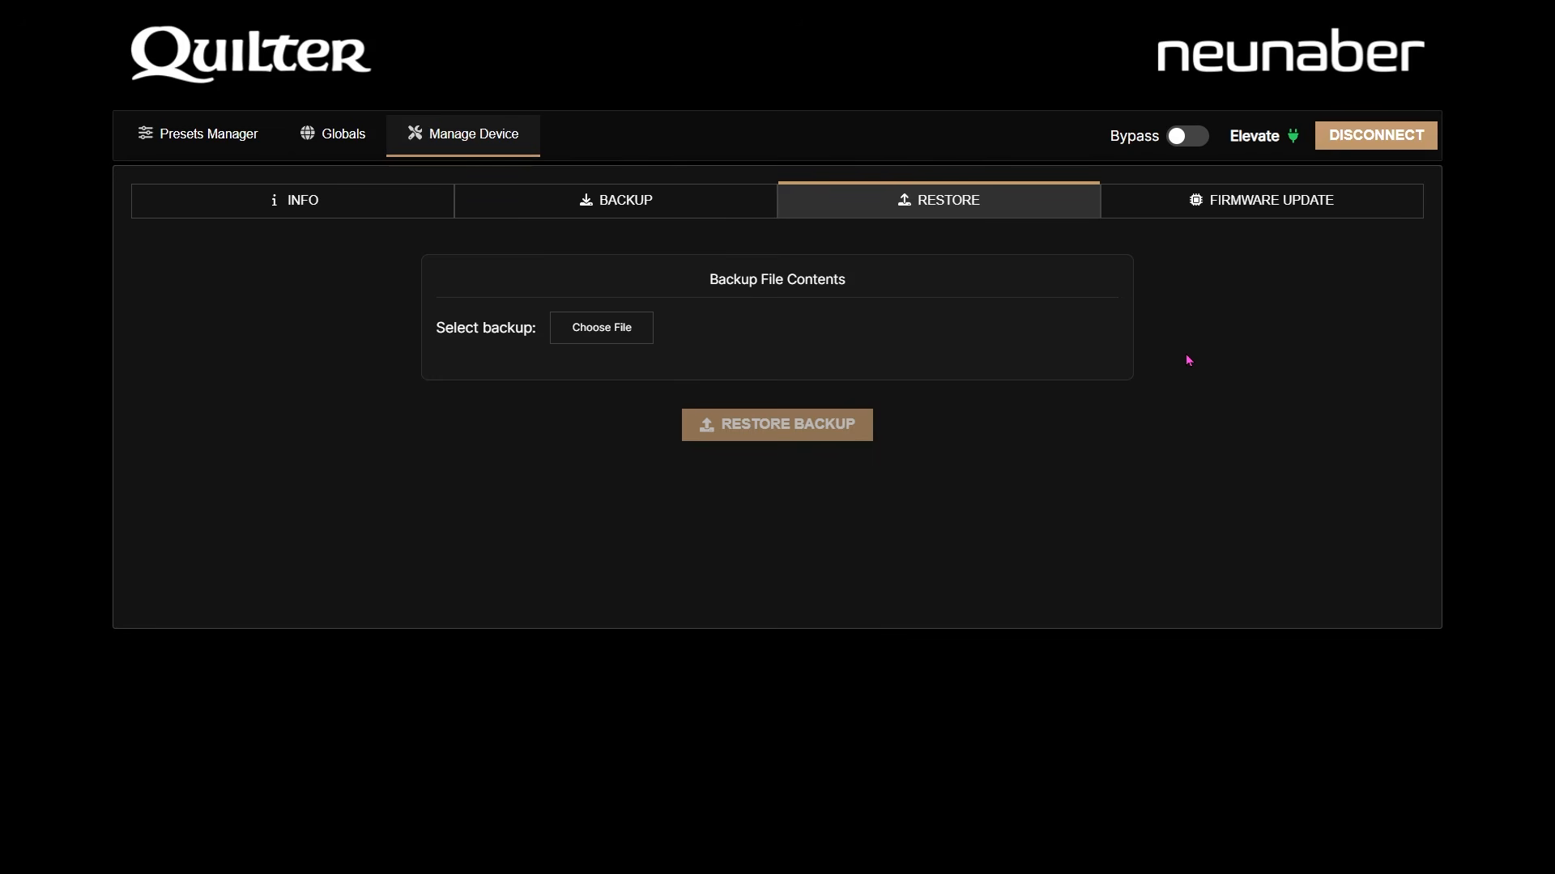
pyautogui.click(1217, 217)
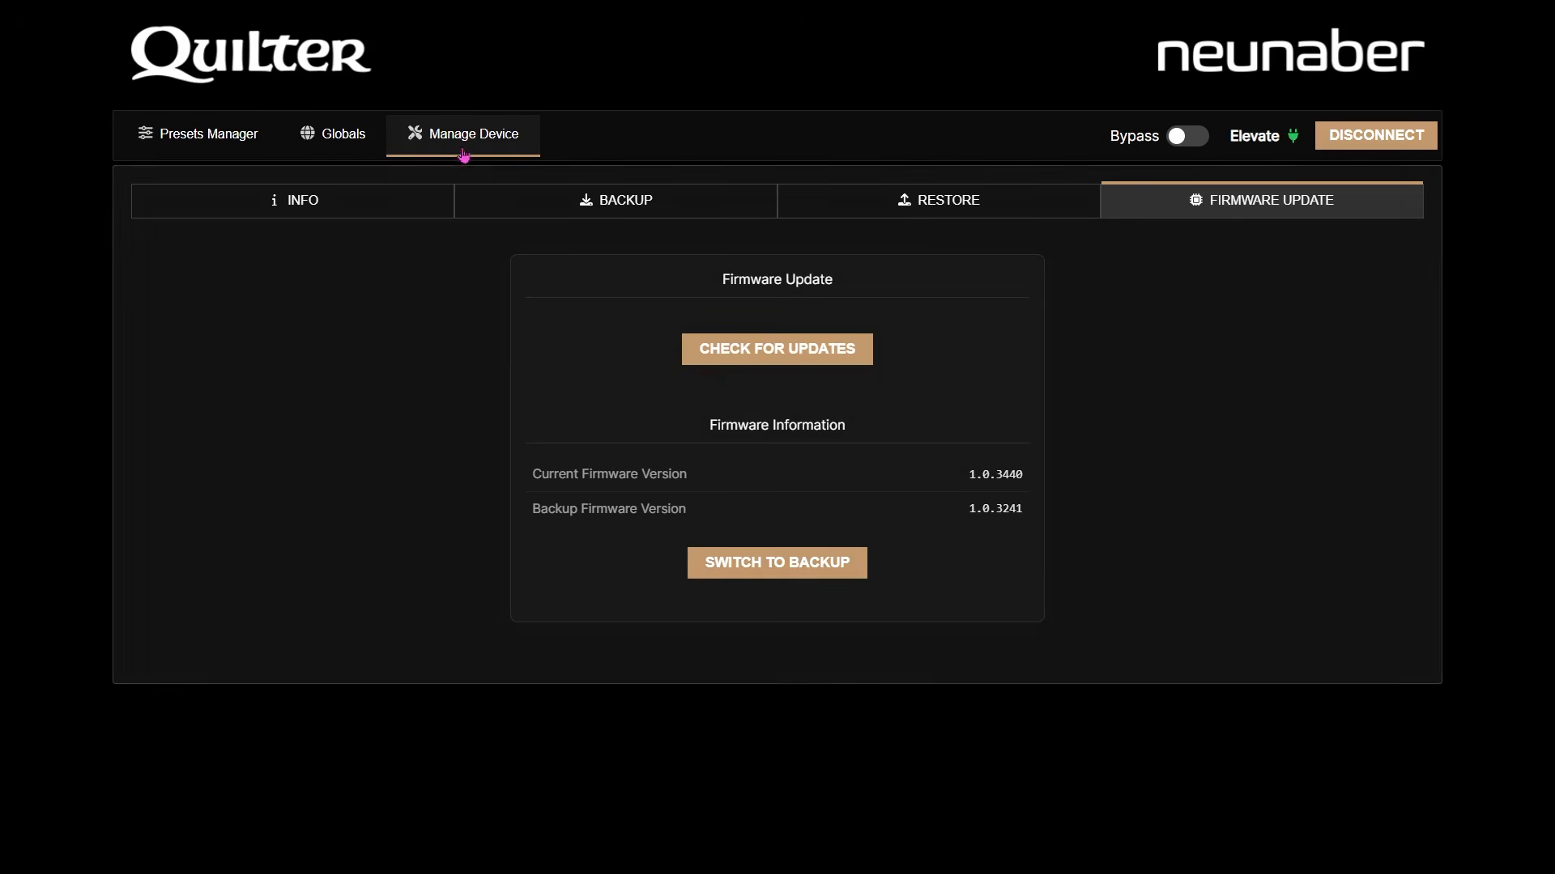
# - Show the Global Parameters: Headphone Level -20.0 dB, Line Out Level 0.0 dB, Line Out EQ off
pyautogui.click(338, 136)
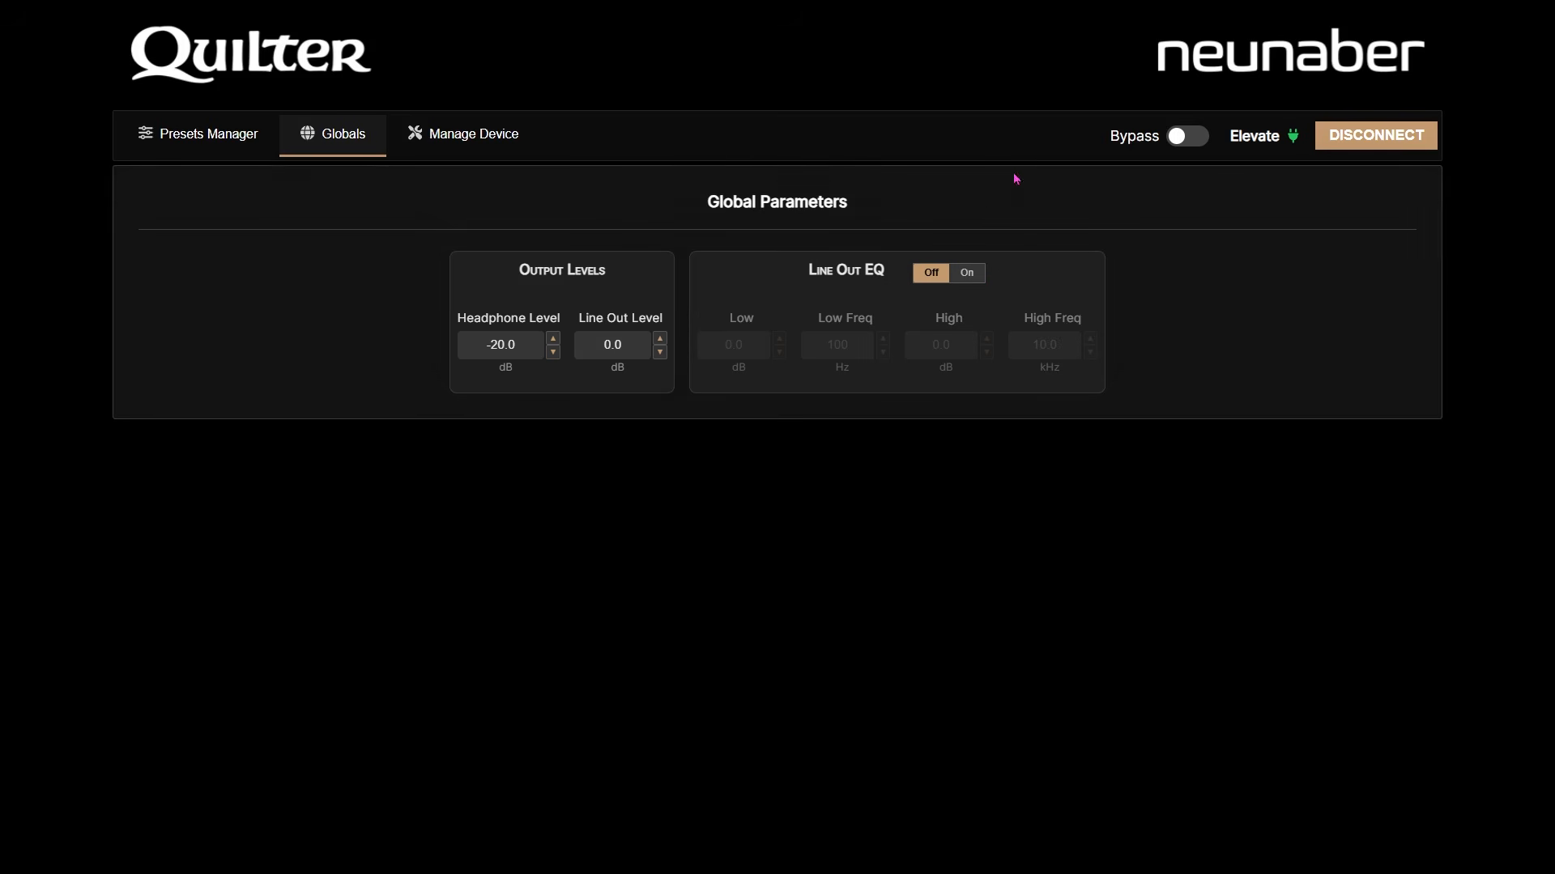
# - Turn Bypass on and back off, then return to the Presets Manager
pyautogui.click(1189, 138)
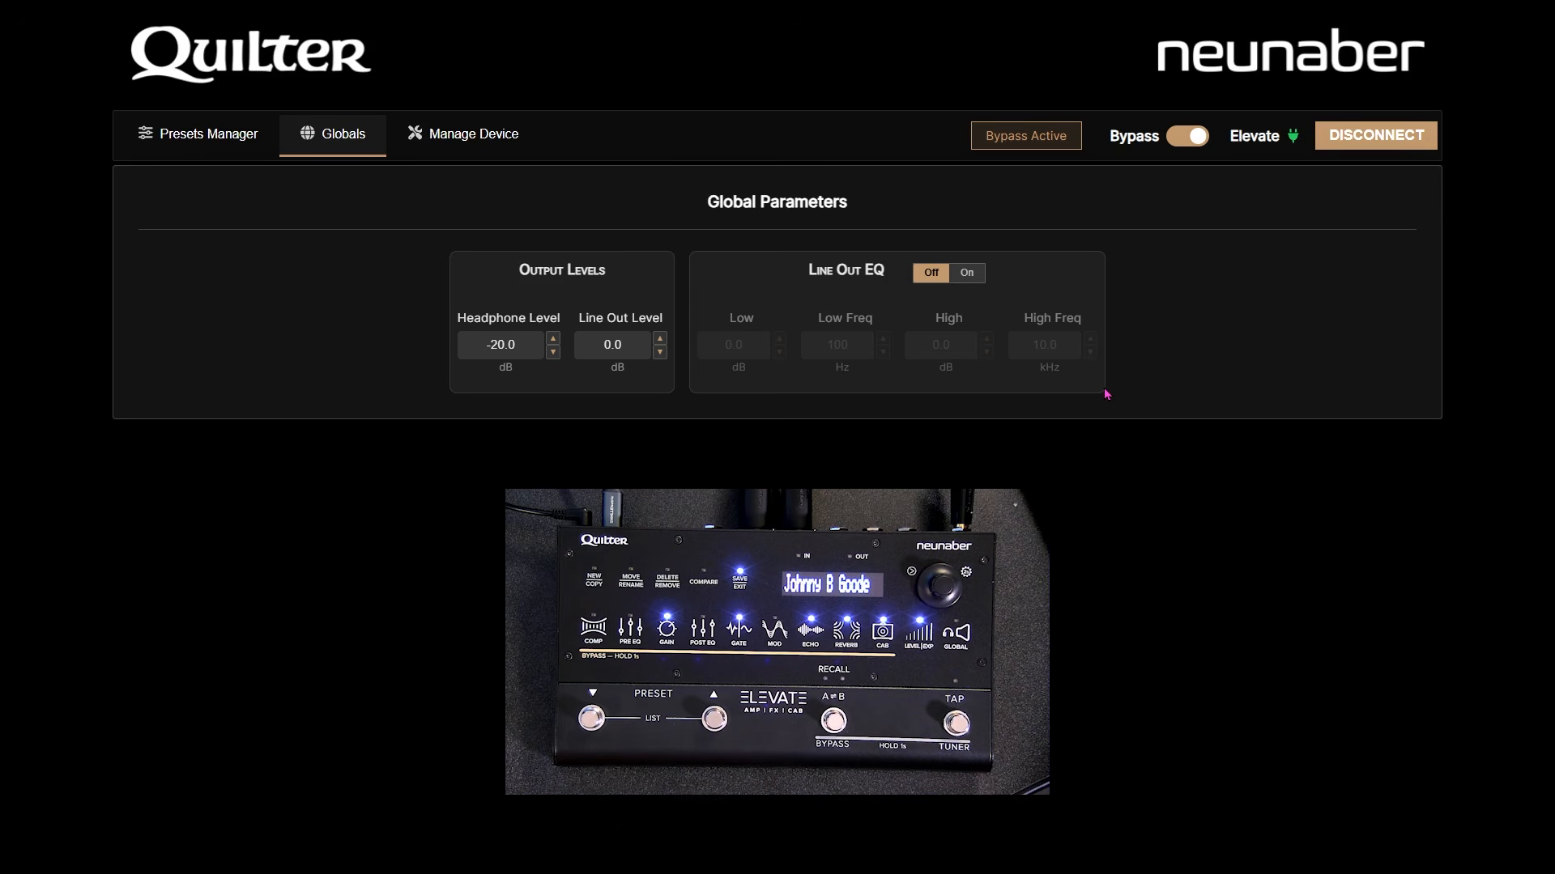
pyautogui.click(1182, 138)
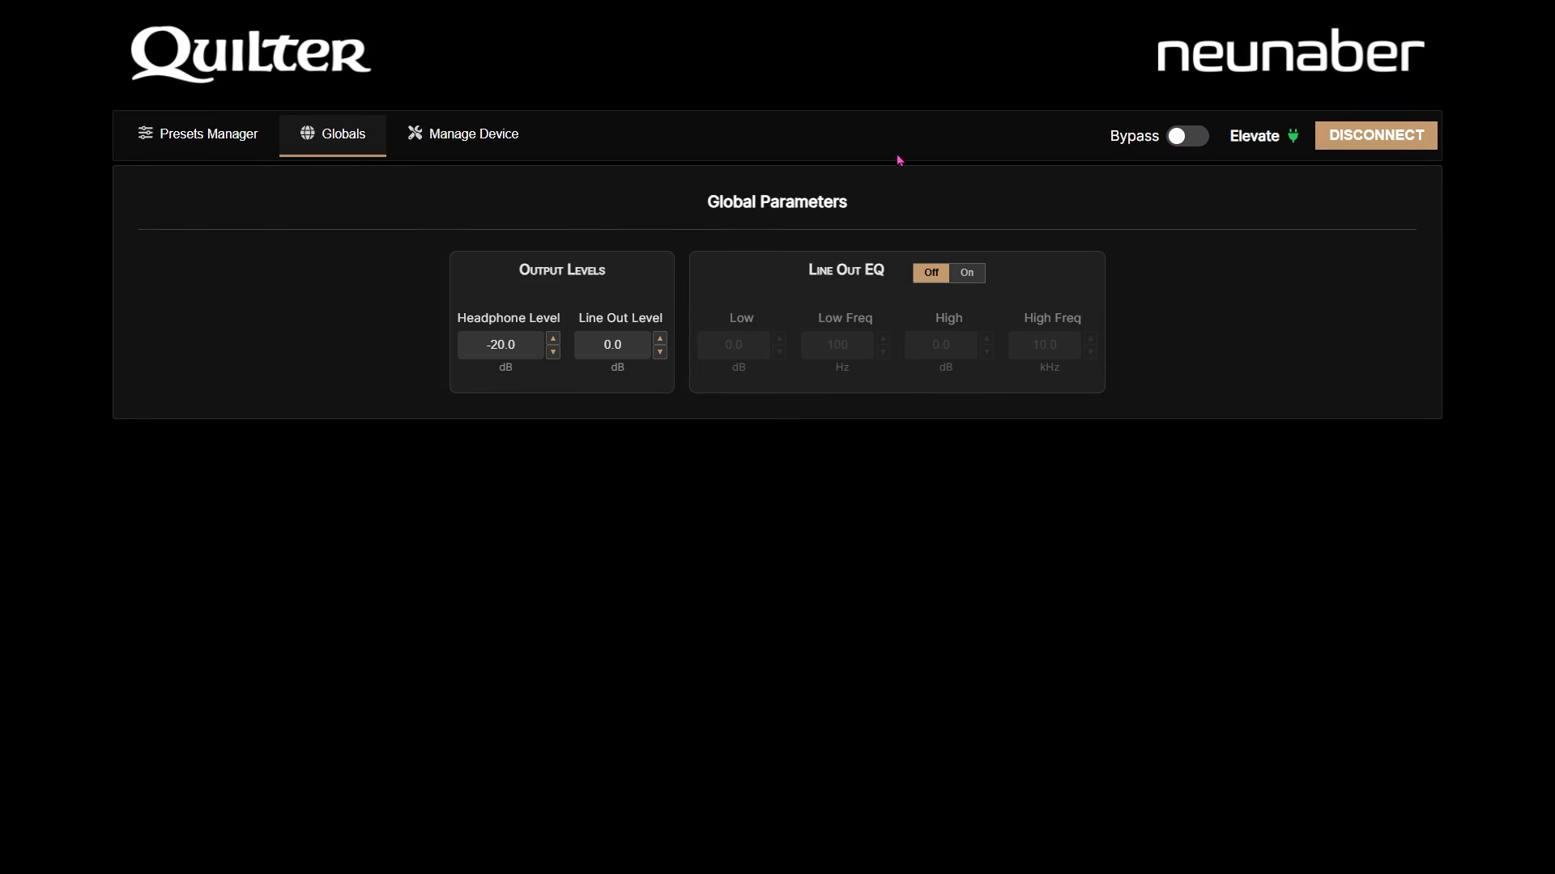
pyautogui.click(221, 132)
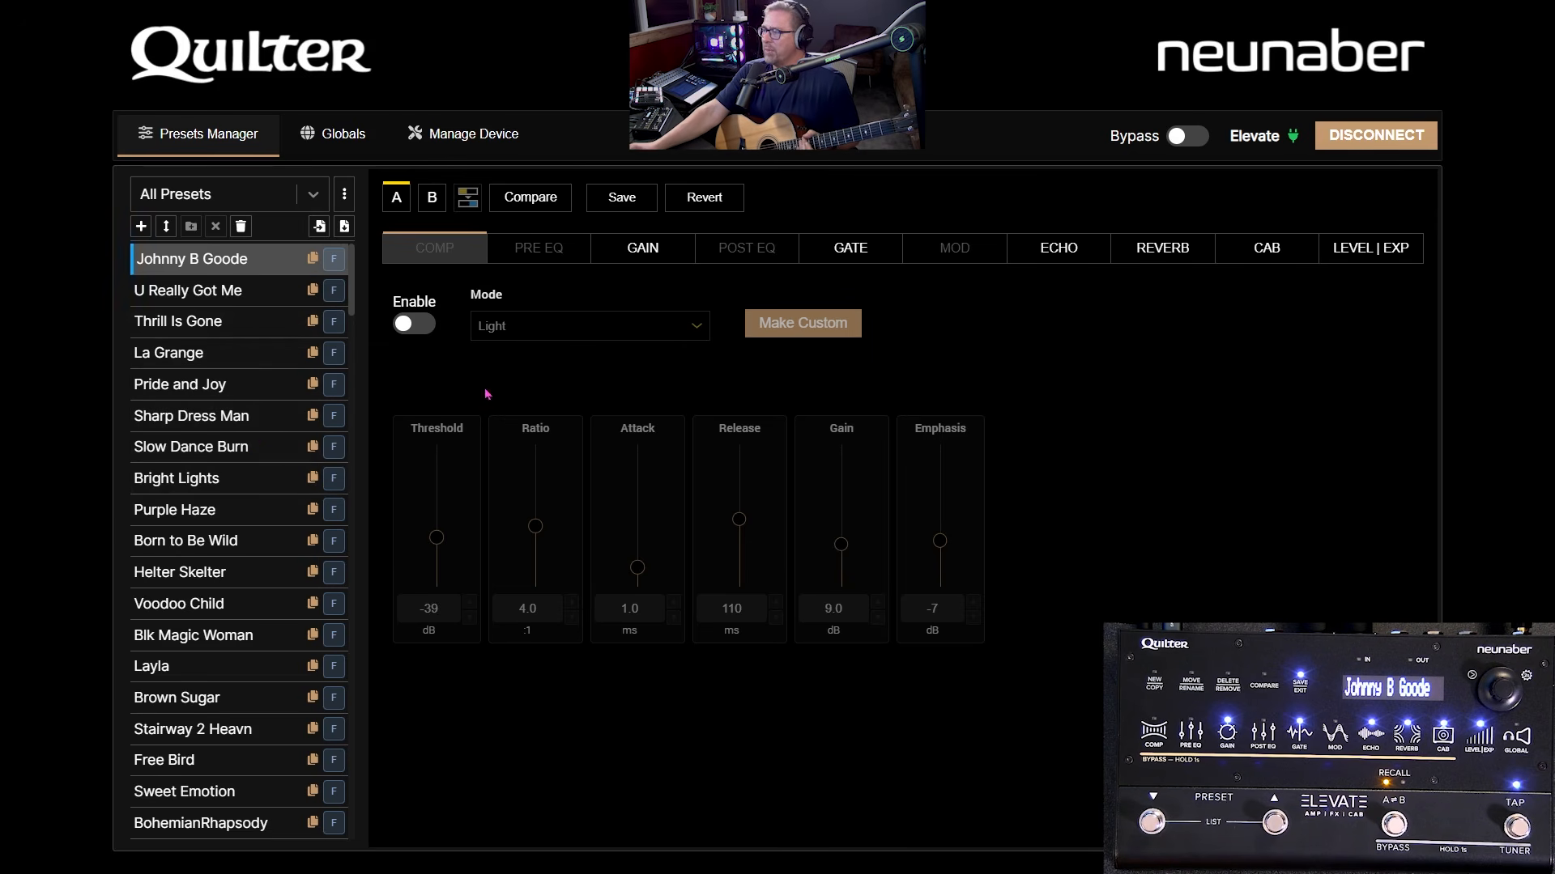
# - Enable the compressor, switch it to a custom Heavy mode with Gain 24.5 dB, leaving edits unsaved
pyautogui.click(423, 325)
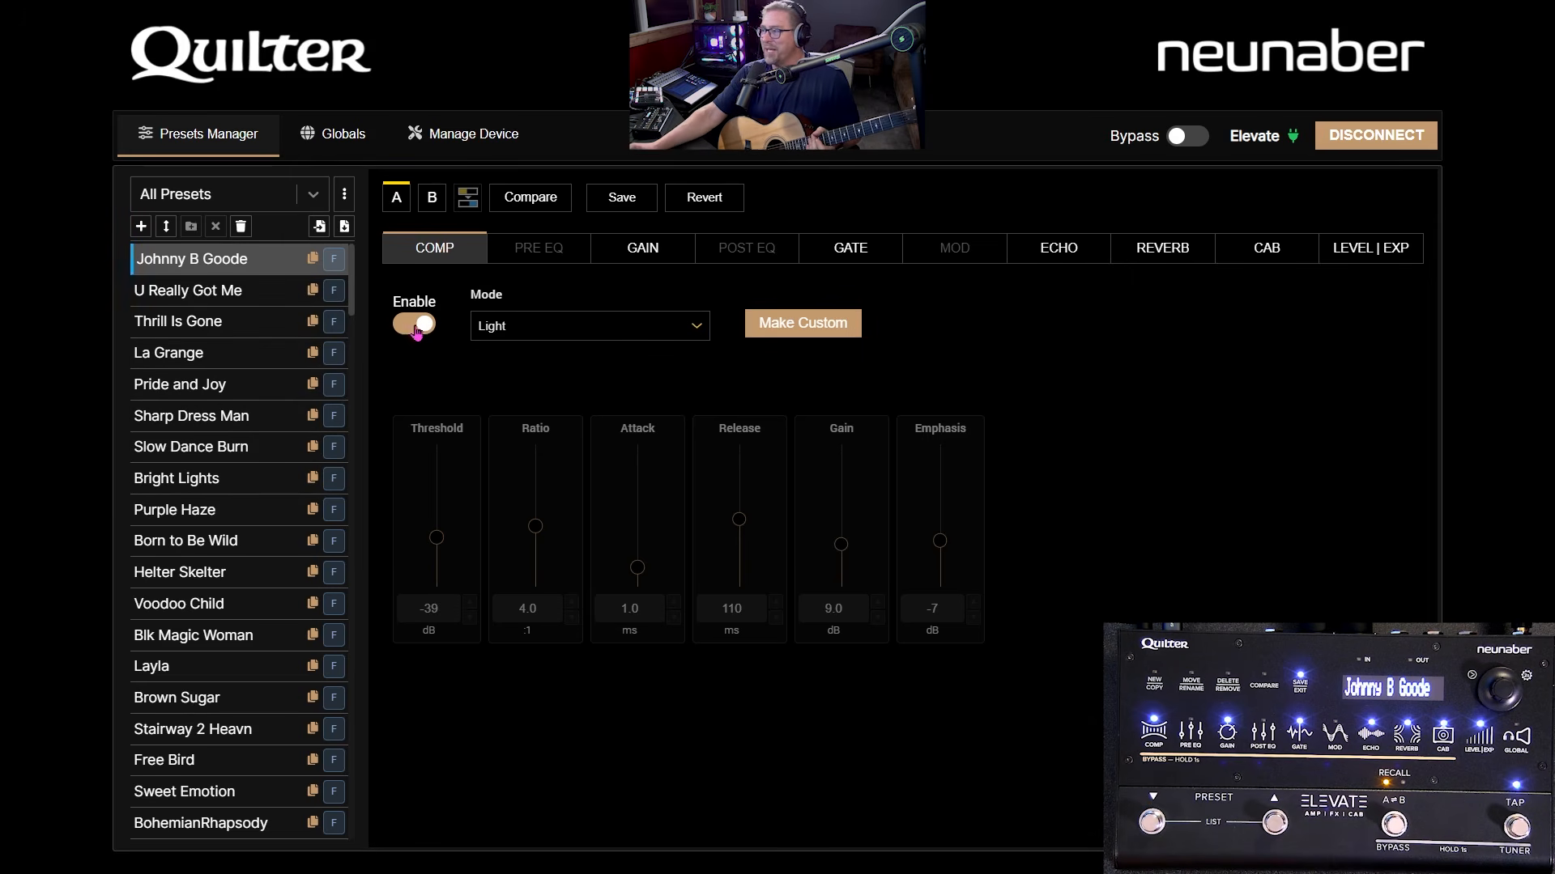
pyautogui.click(503, 336)
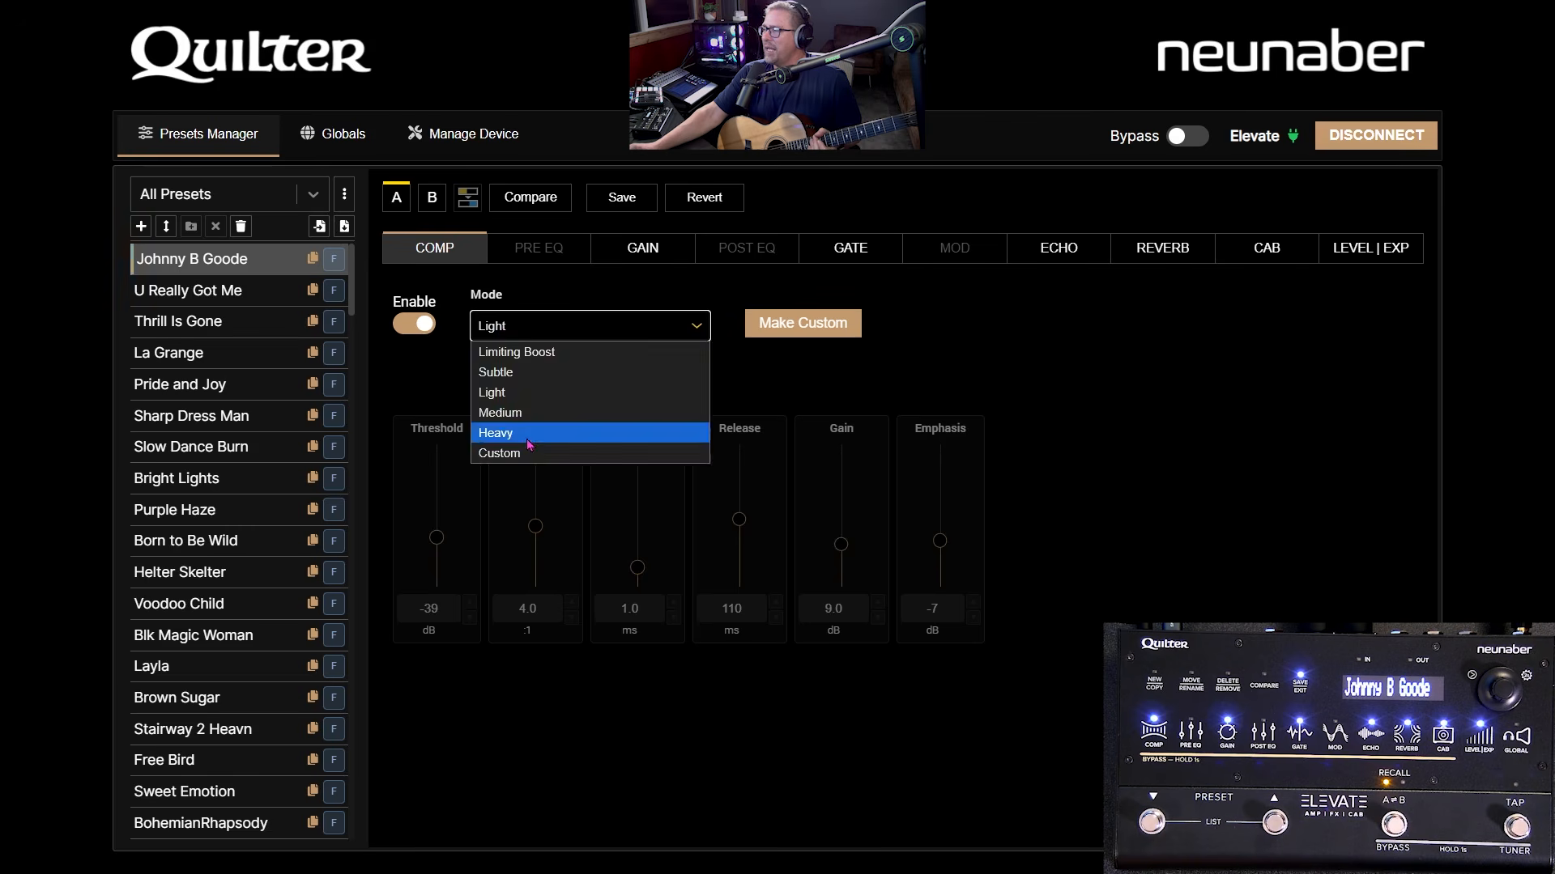
pyautogui.click(531, 441)
pyautogui.click(819, 332)
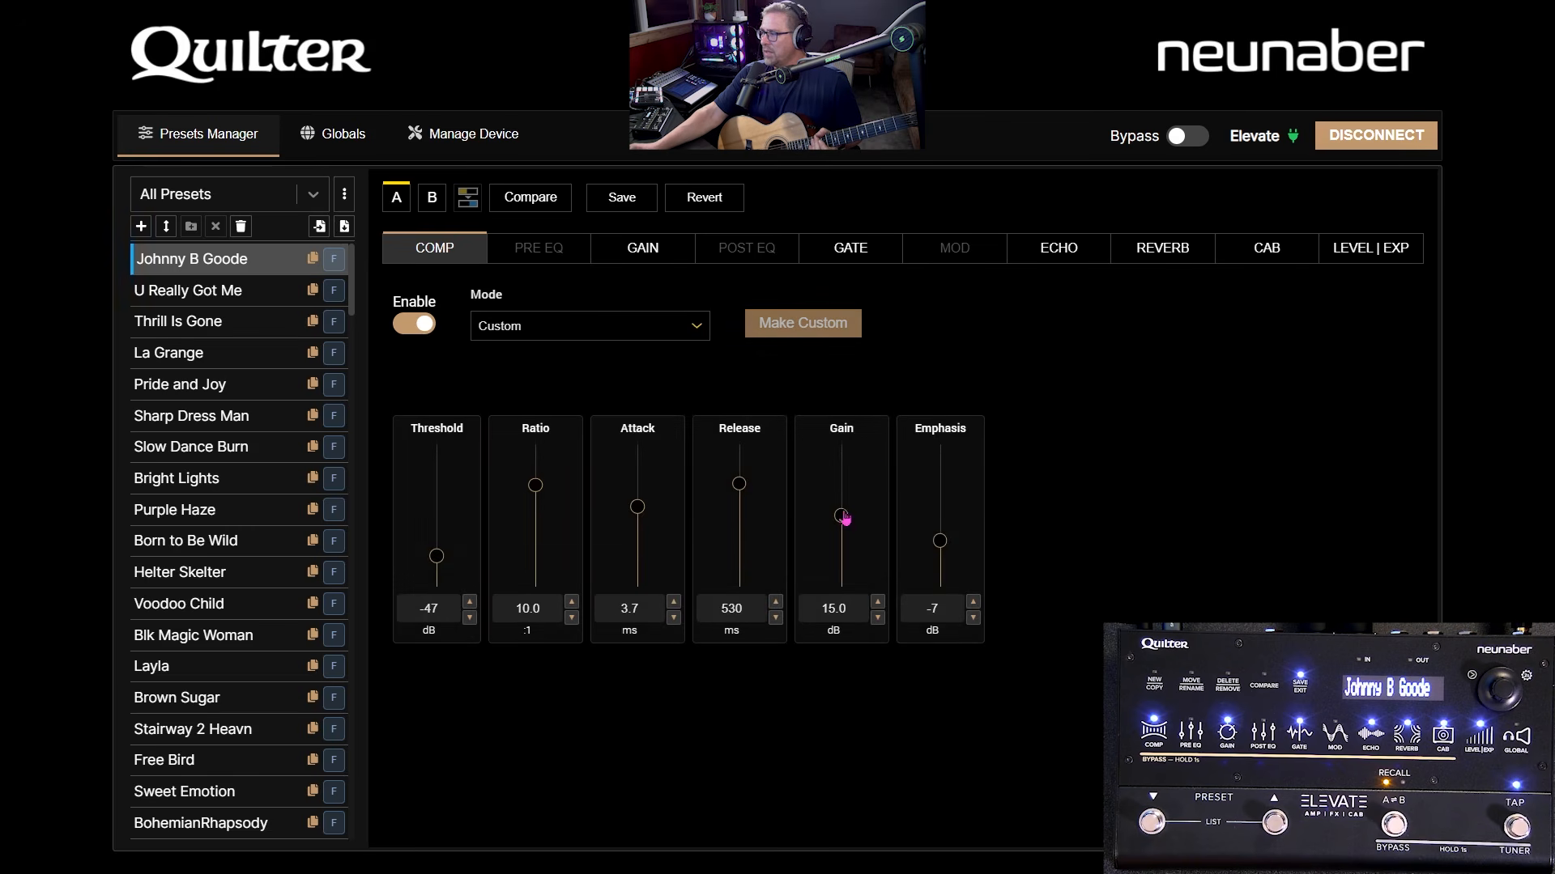
pyautogui.moveTo(843, 516); pyautogui.dragTo(842, 471)
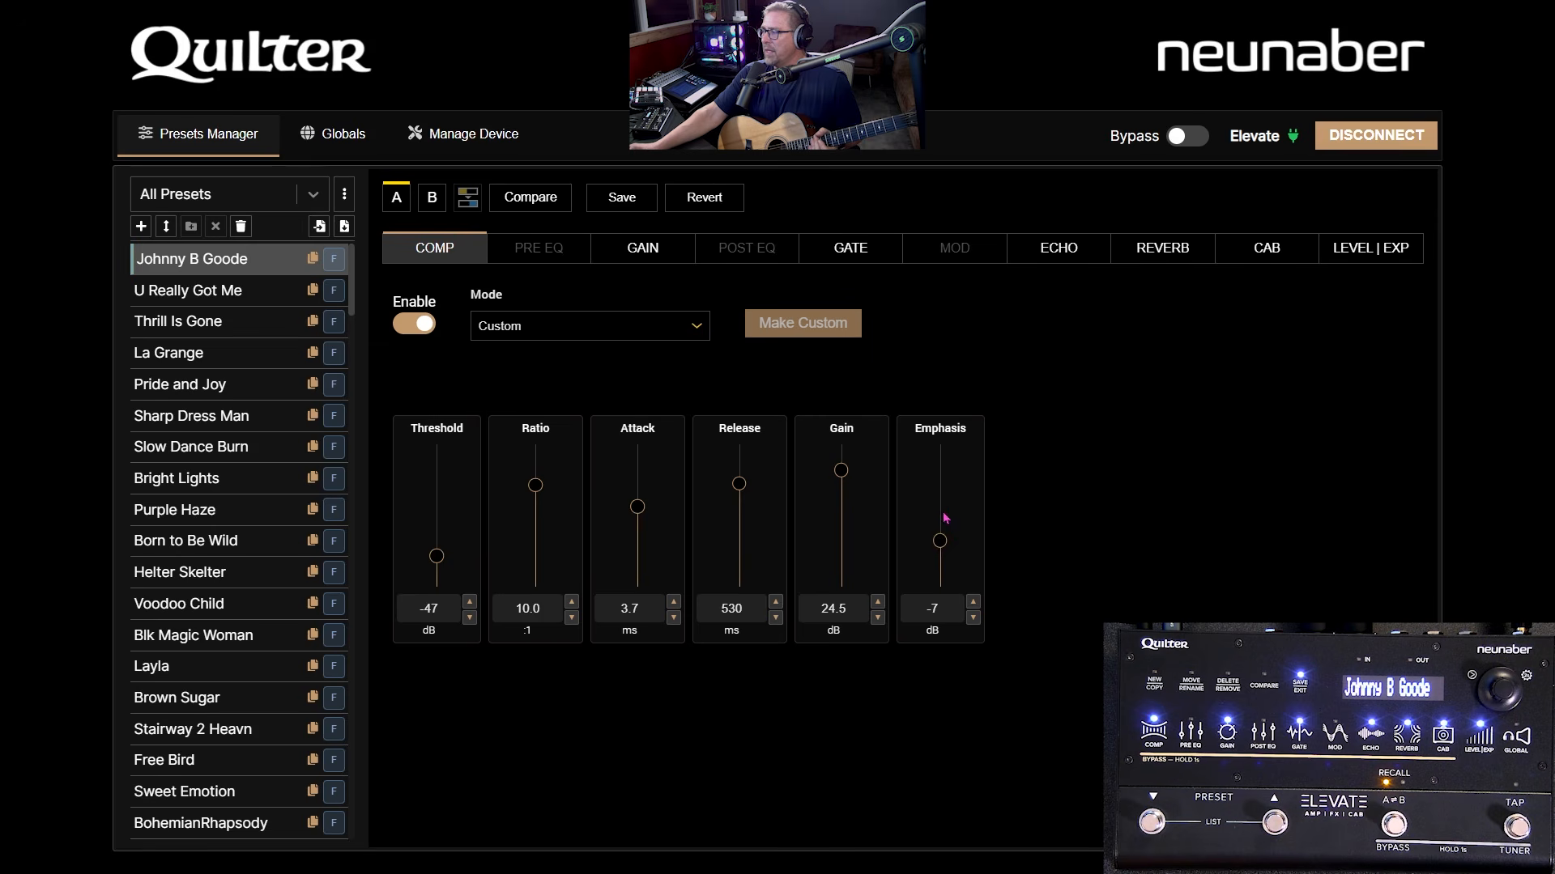
pyautogui.click(625, 200)
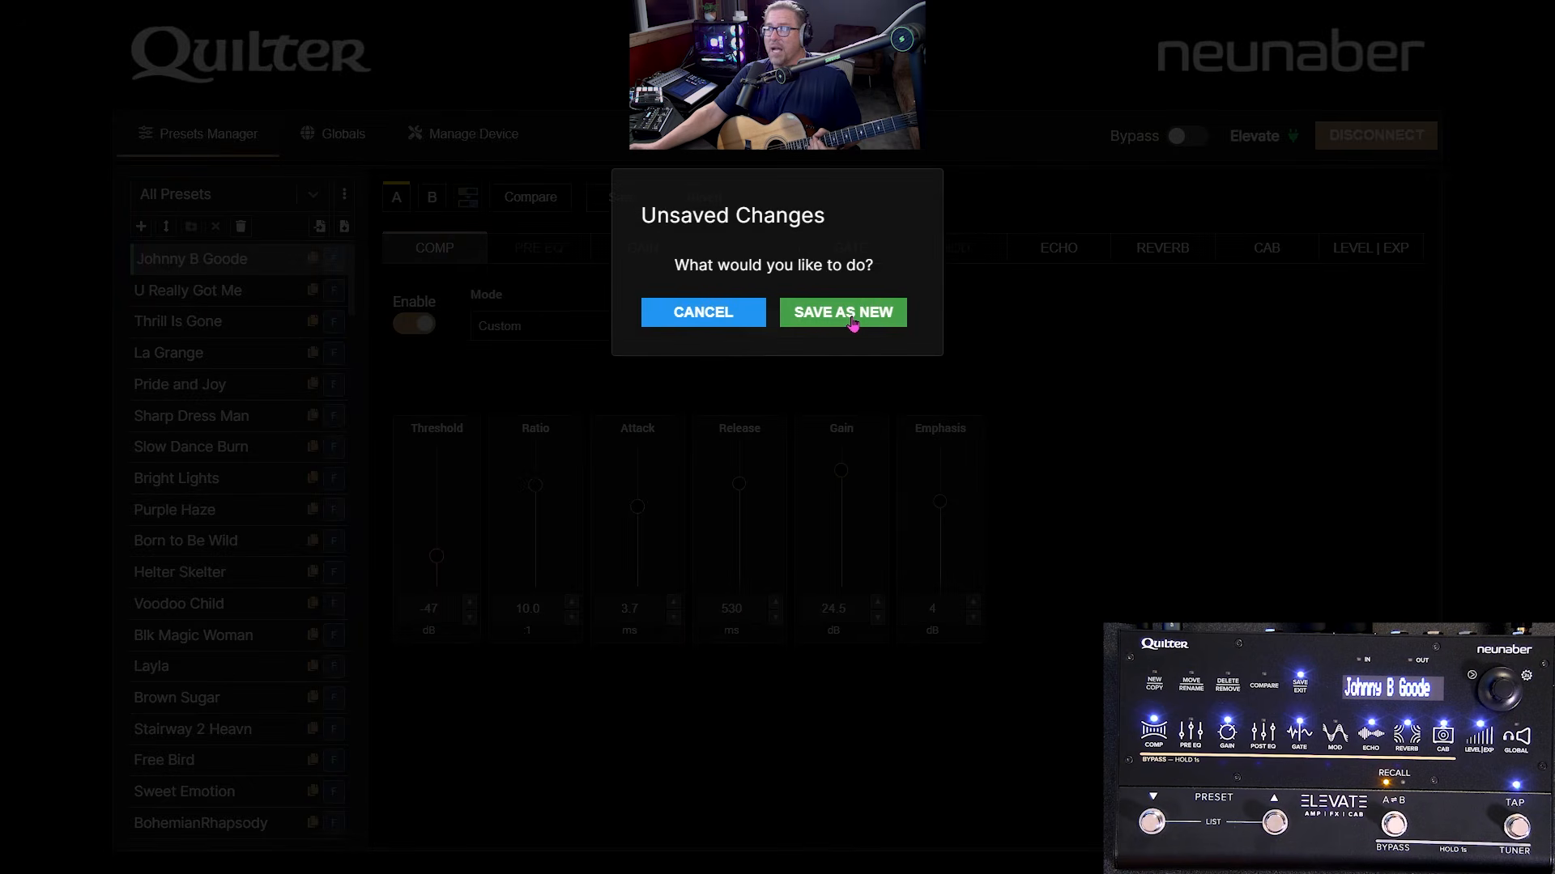
pyautogui.click(733, 317)
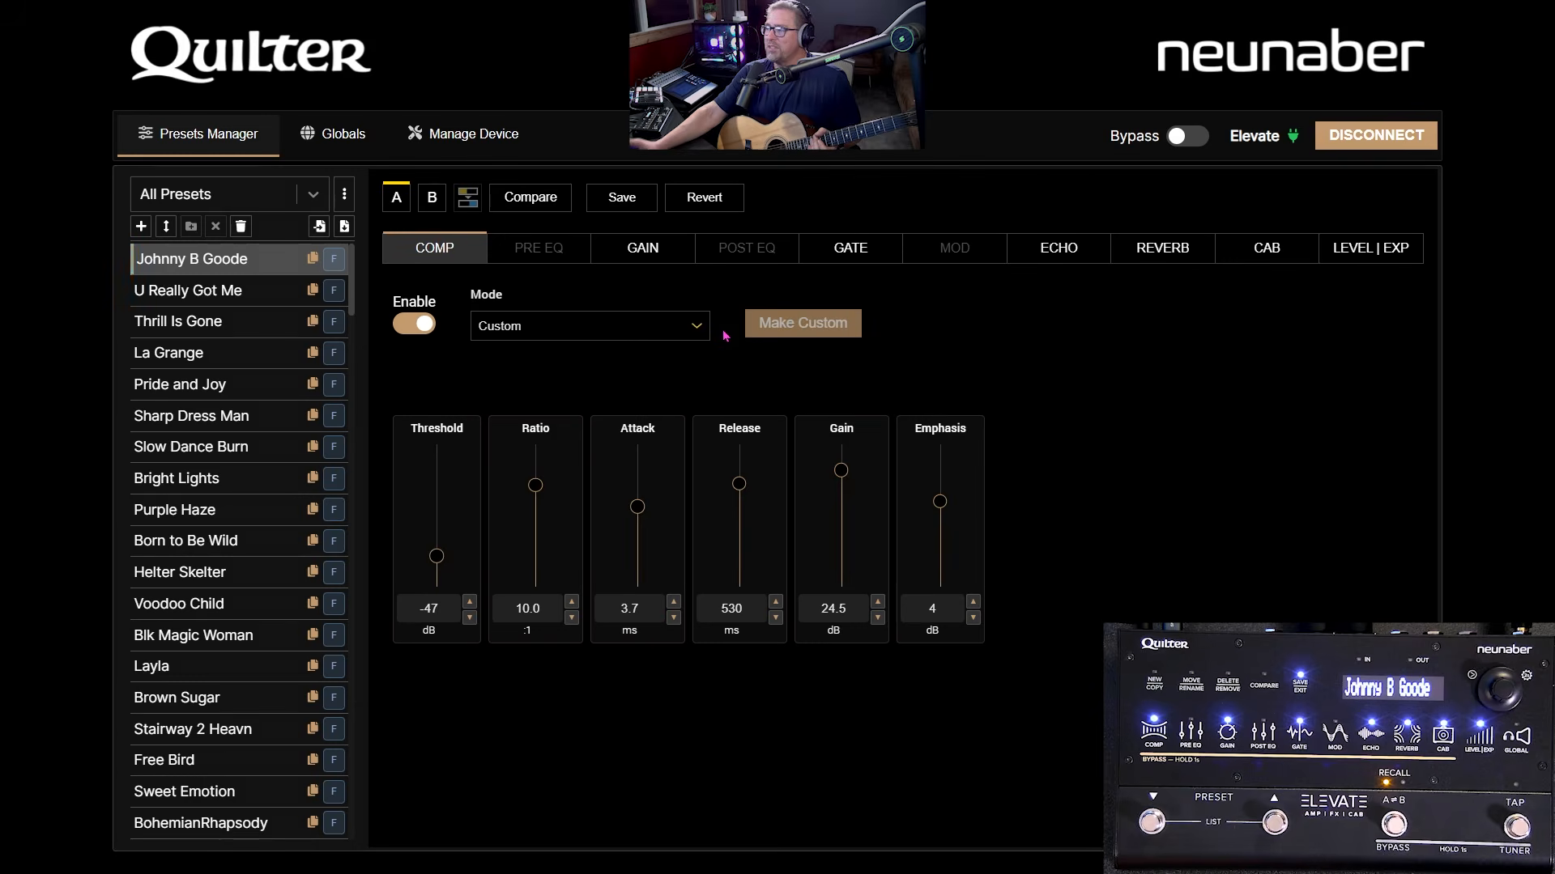
# - Revert Johnny B Goode's compressor to Light mode and dismiss the Elvis Left Here delete prompt
pyautogui.click(704, 197)
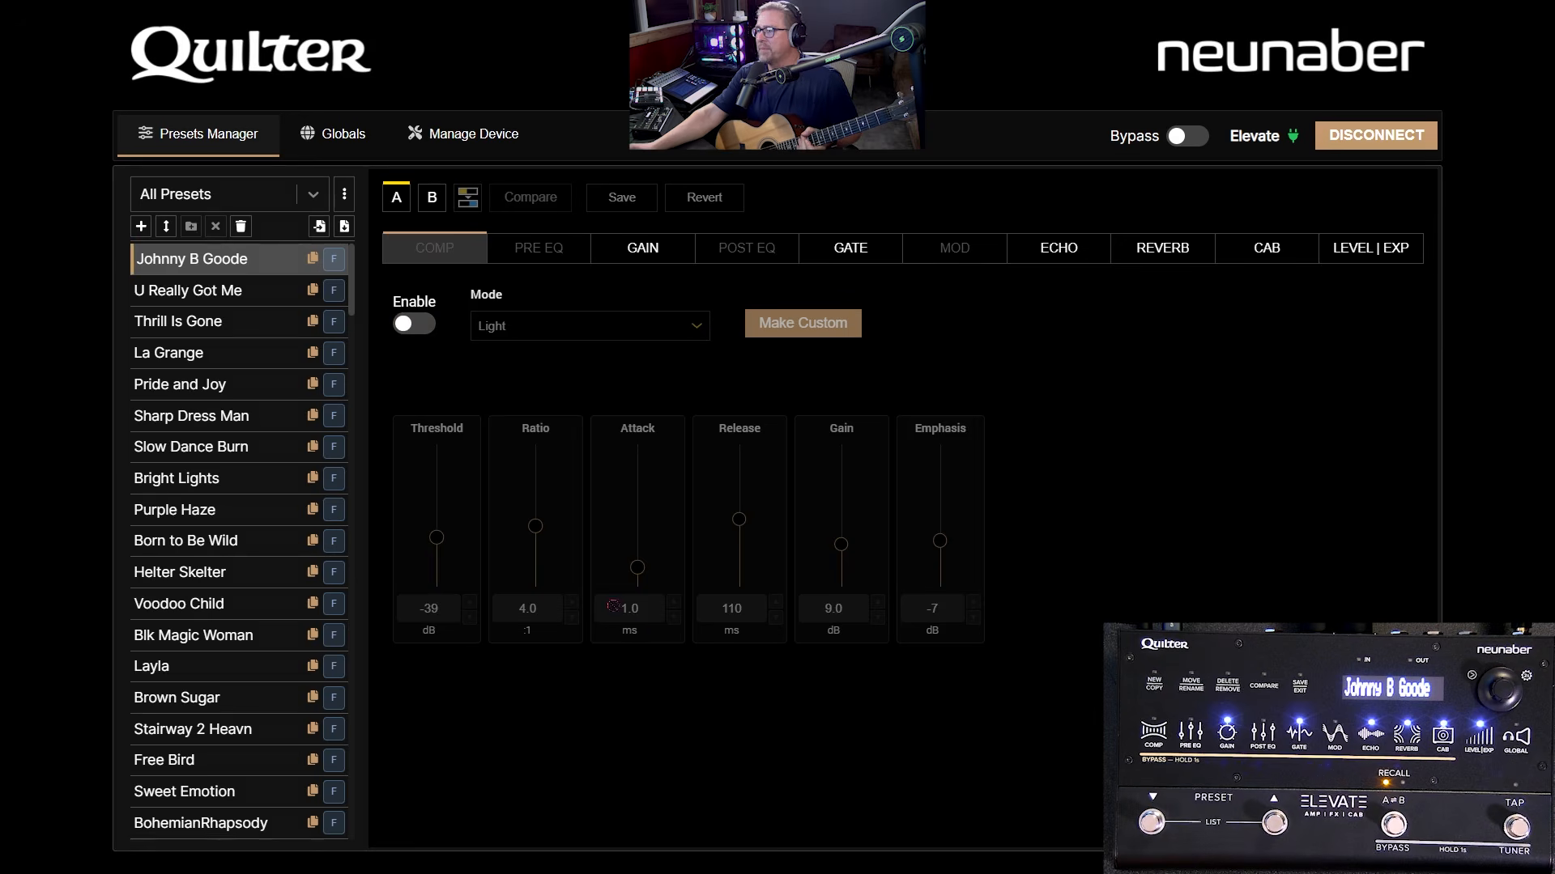
pyautogui.scroll(-15, 245, 437)
pyautogui.scroll(-15, 267, 447)
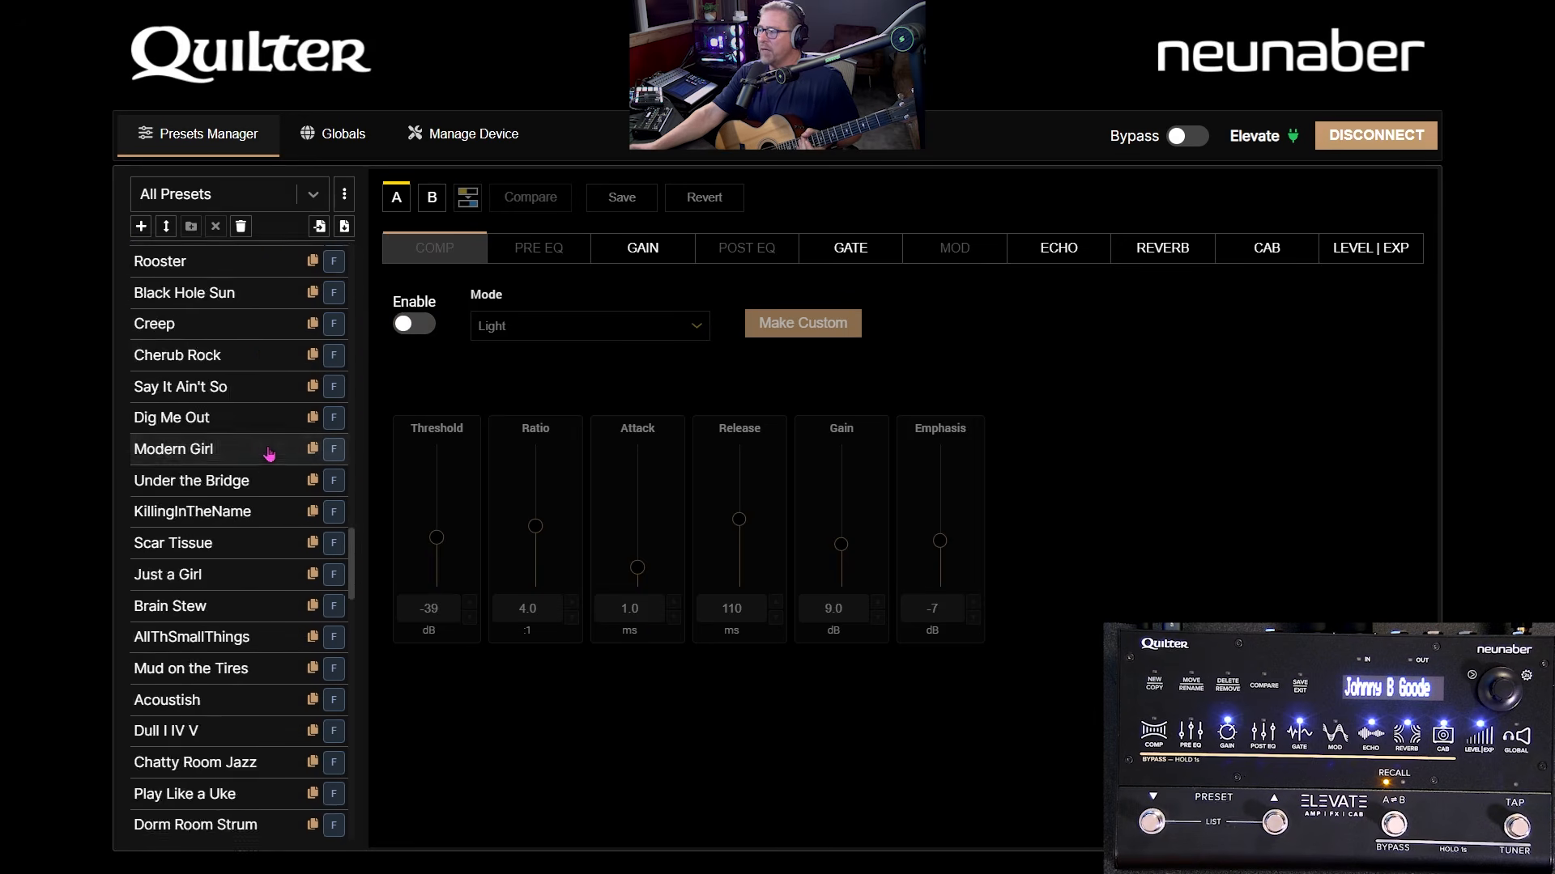
pyautogui.scroll(6, 267, 510)
pyautogui.scroll(-3, 284, 490)
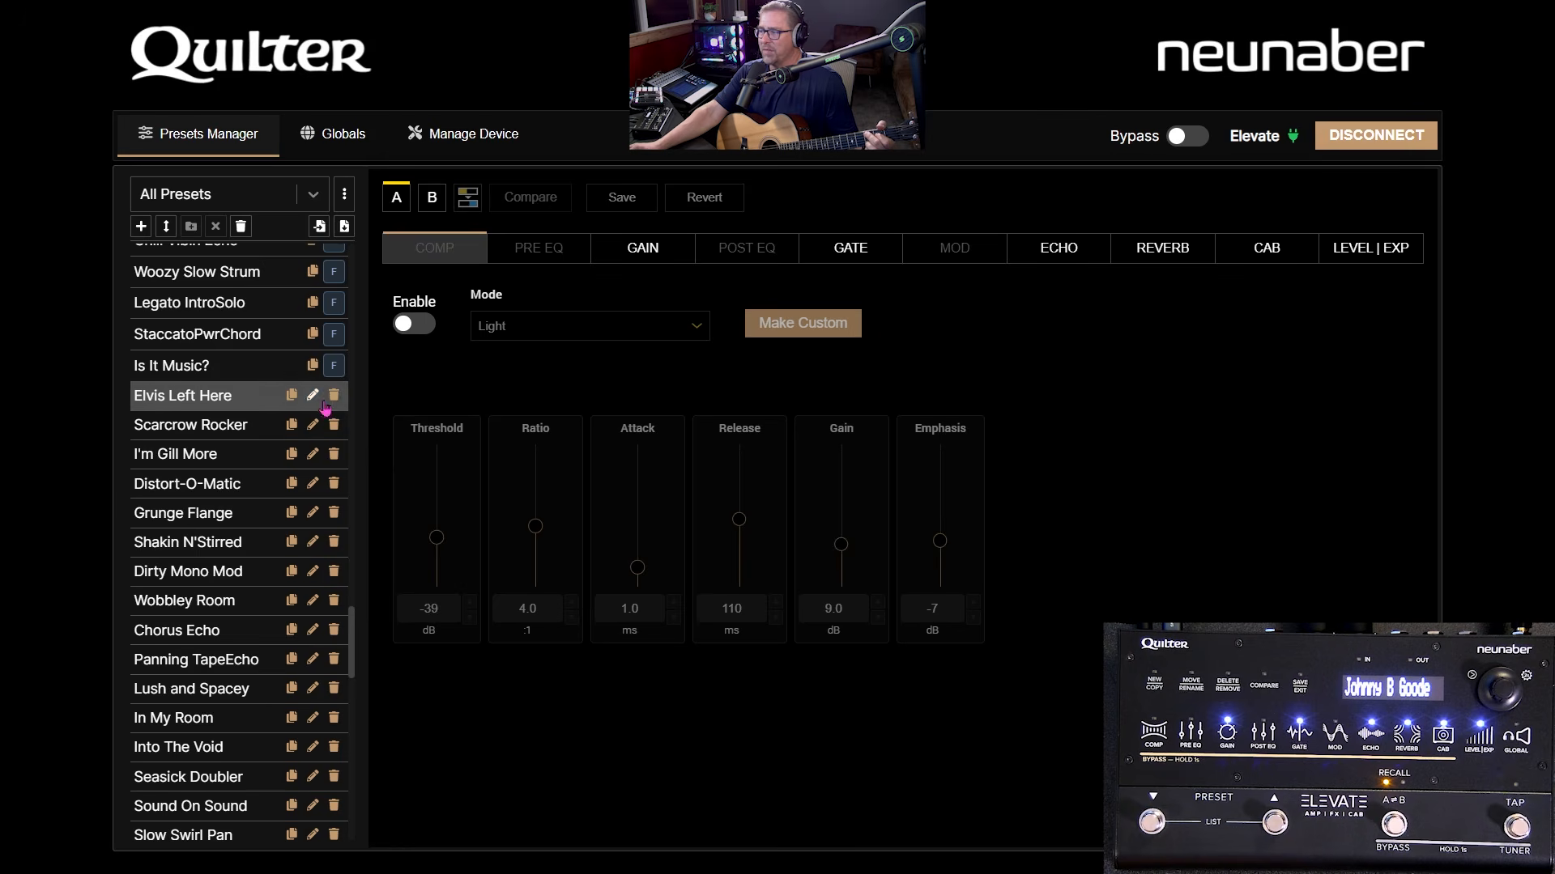
pyautogui.click(334, 396)
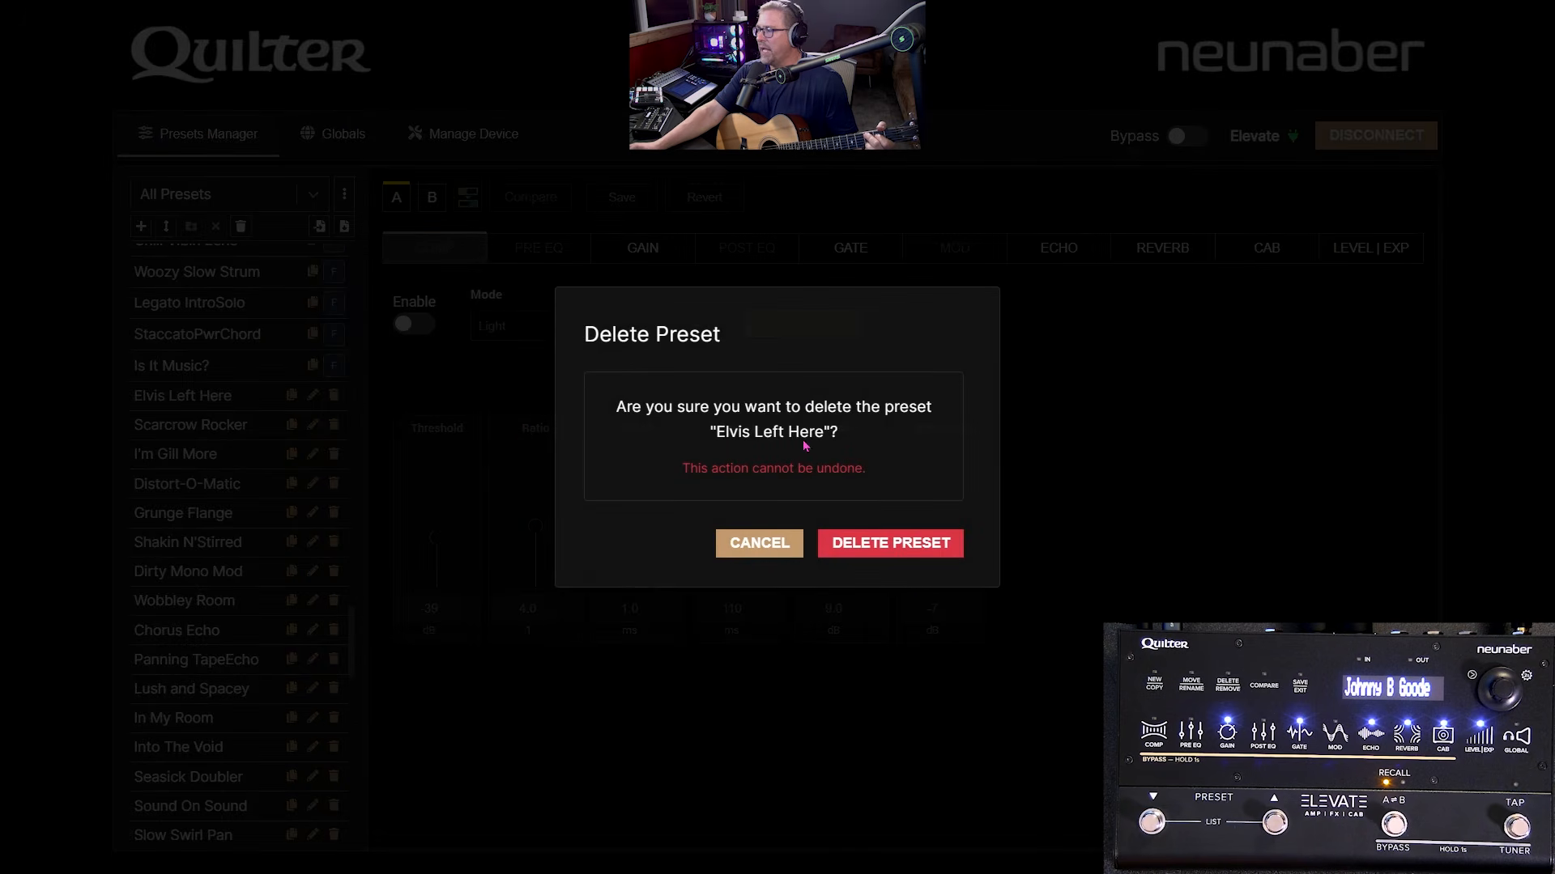
pyautogui.click(903, 556)
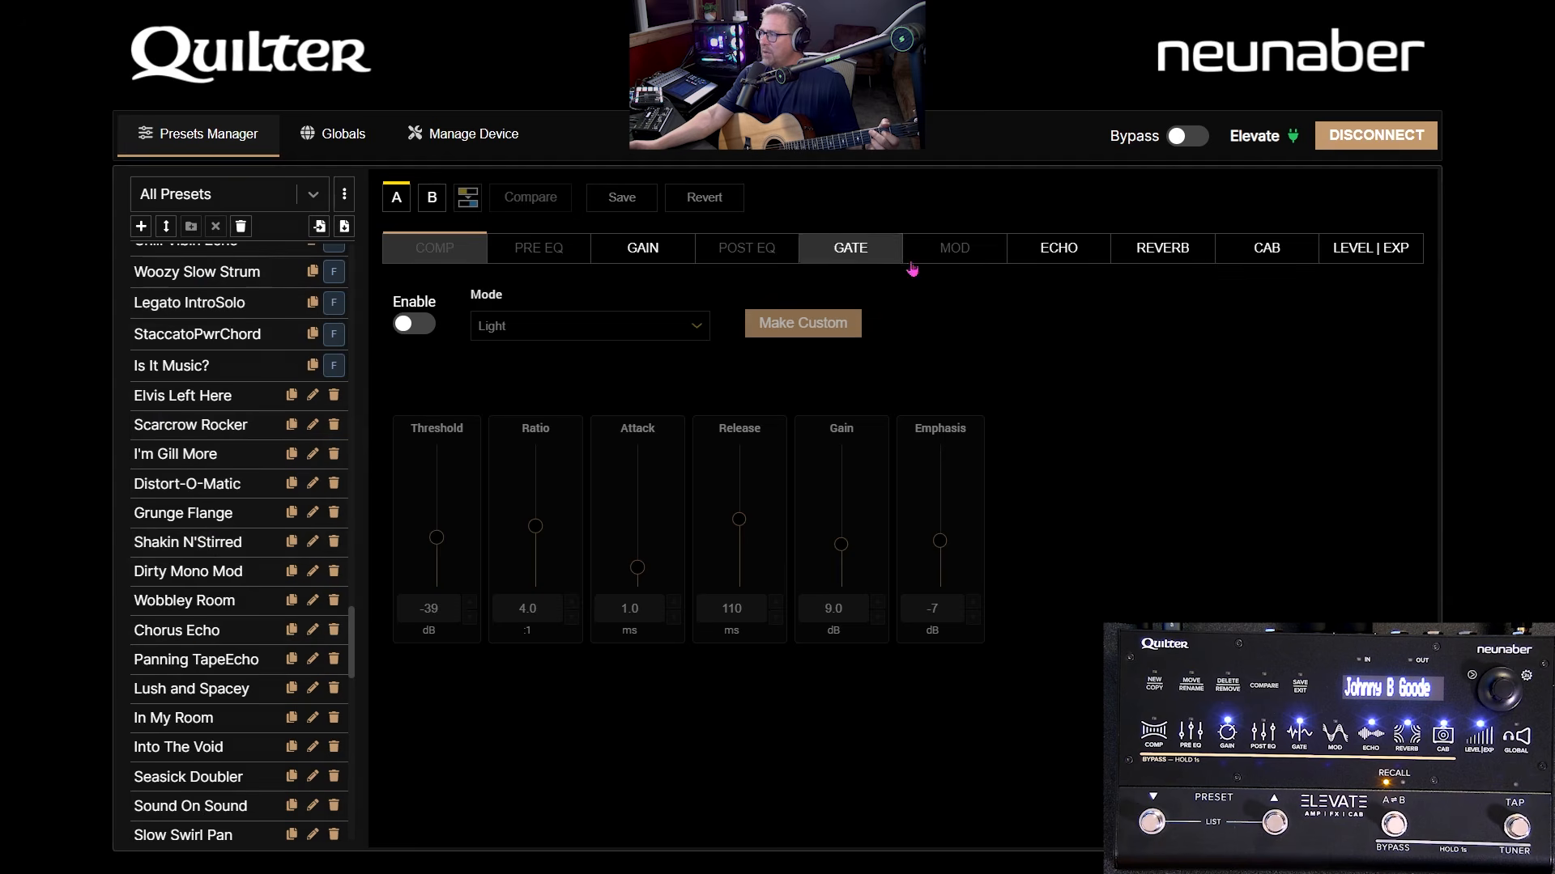
# - Switch the preset to its B variant and back to A
pyautogui.click(432, 206)
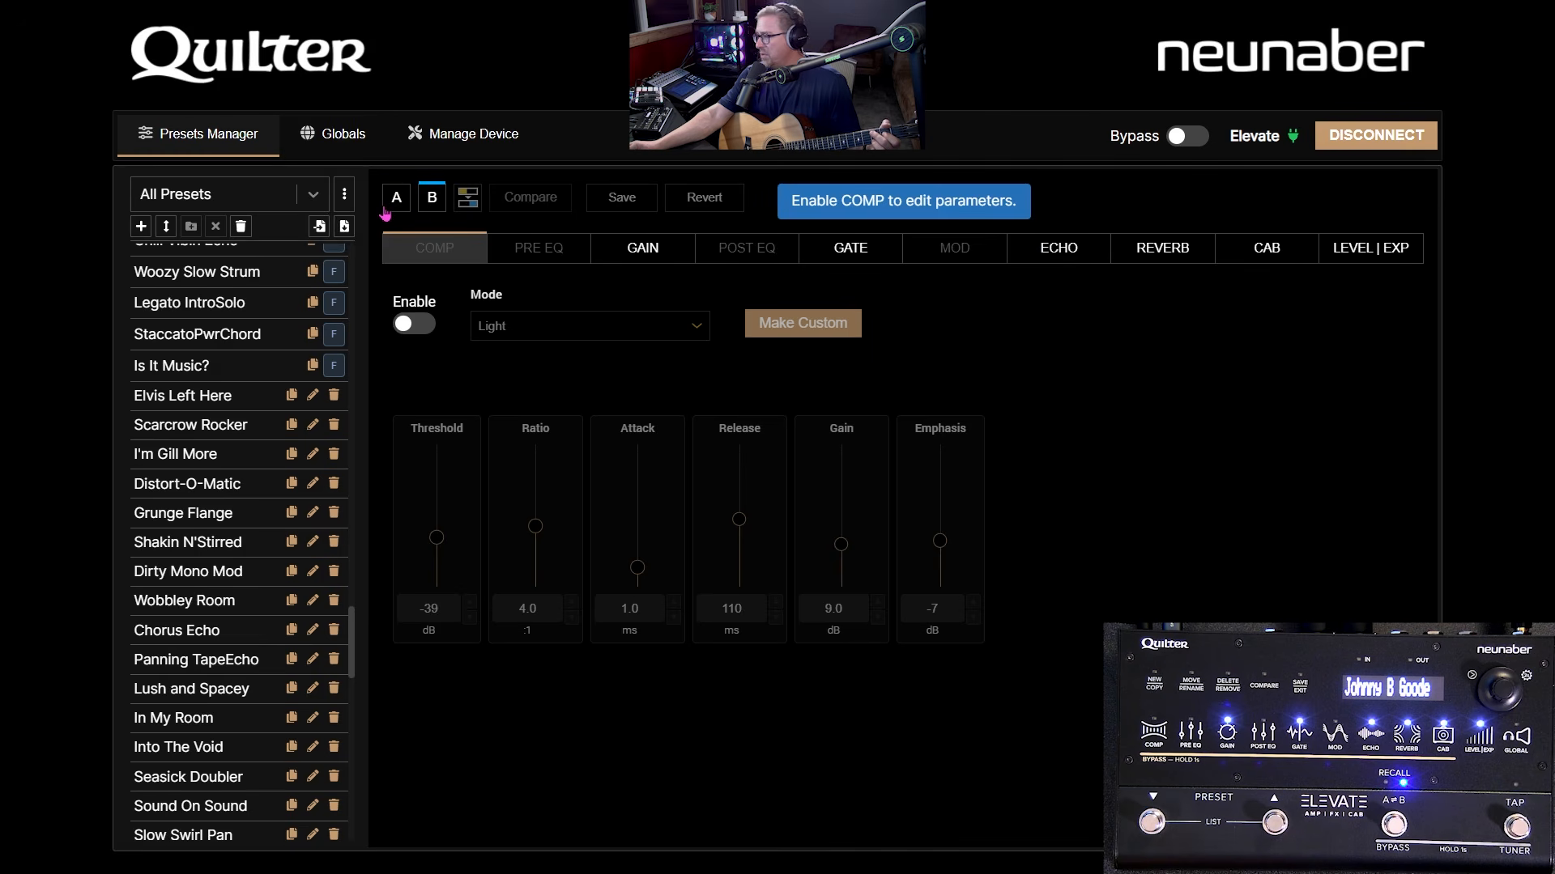
pyautogui.click(389, 208)
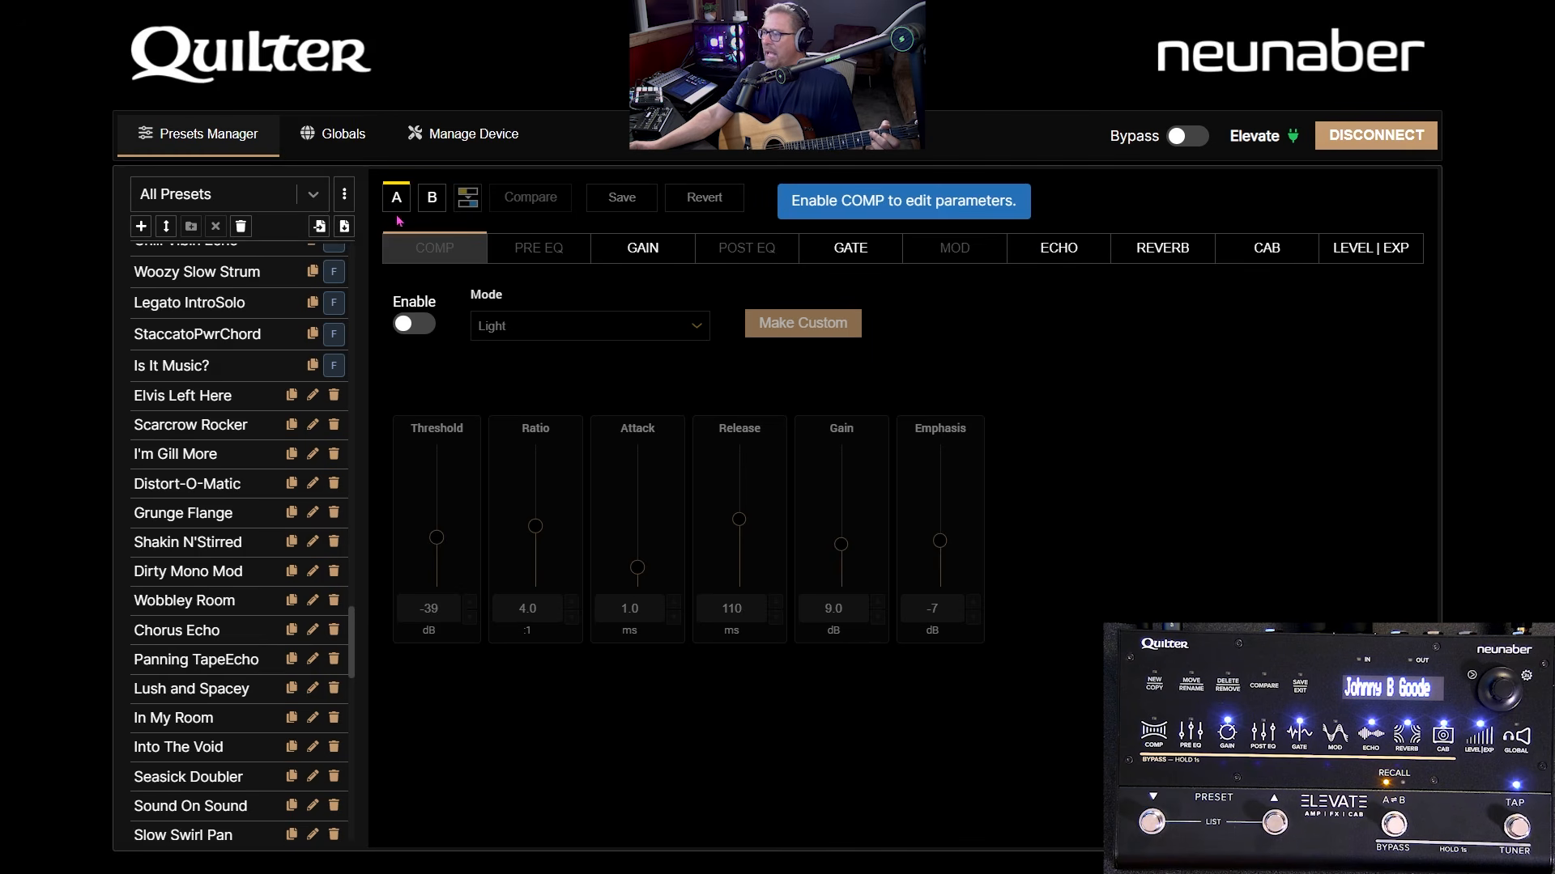
pyautogui.scroll(-15, 215, 453)
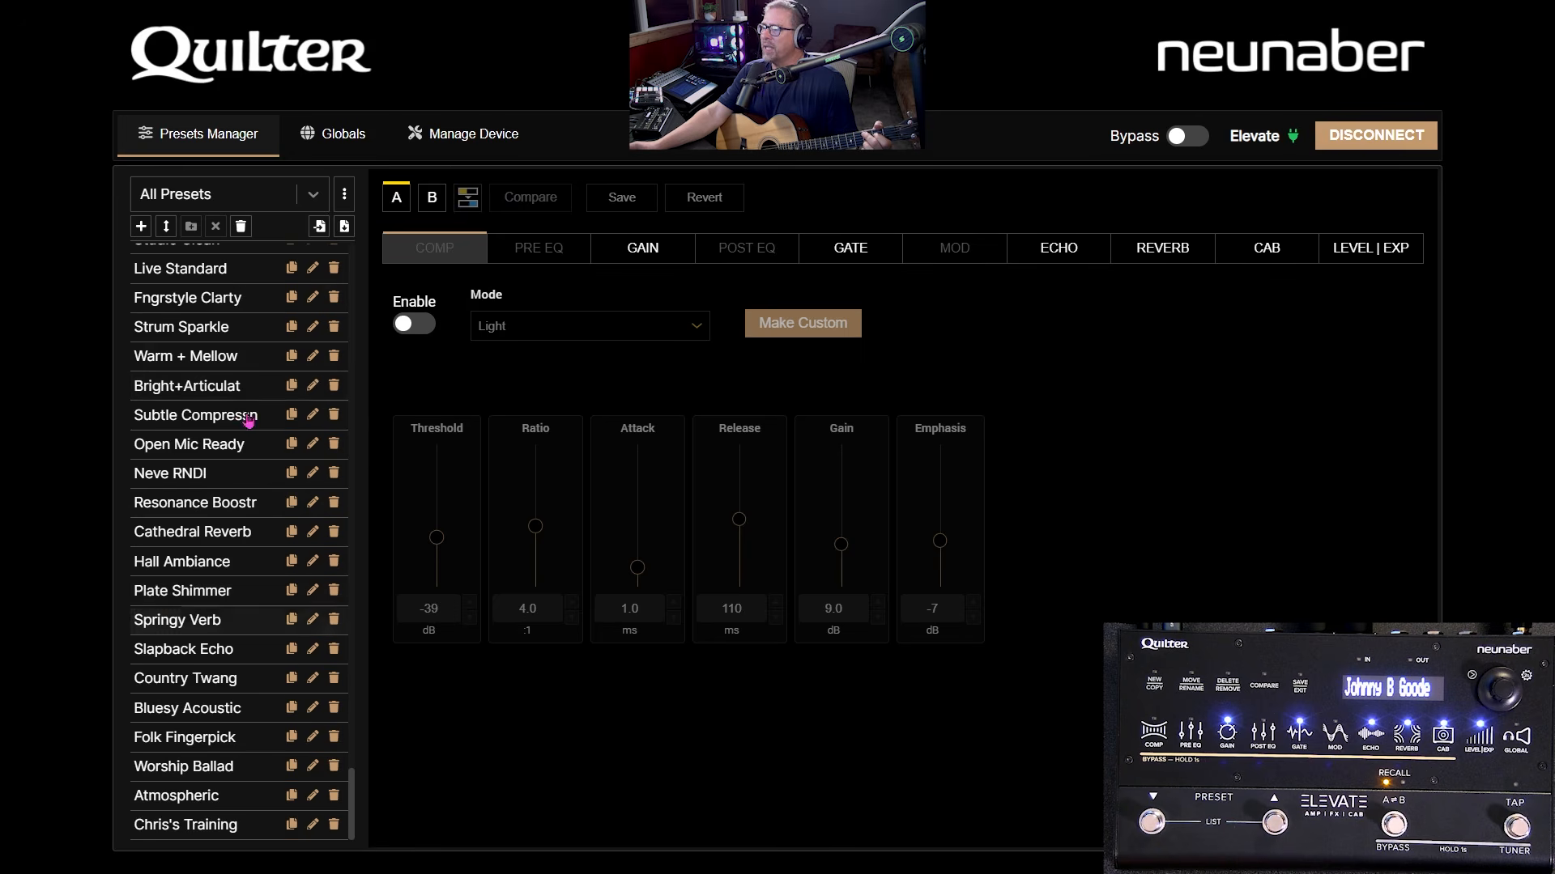
pyautogui.click(251, 327)
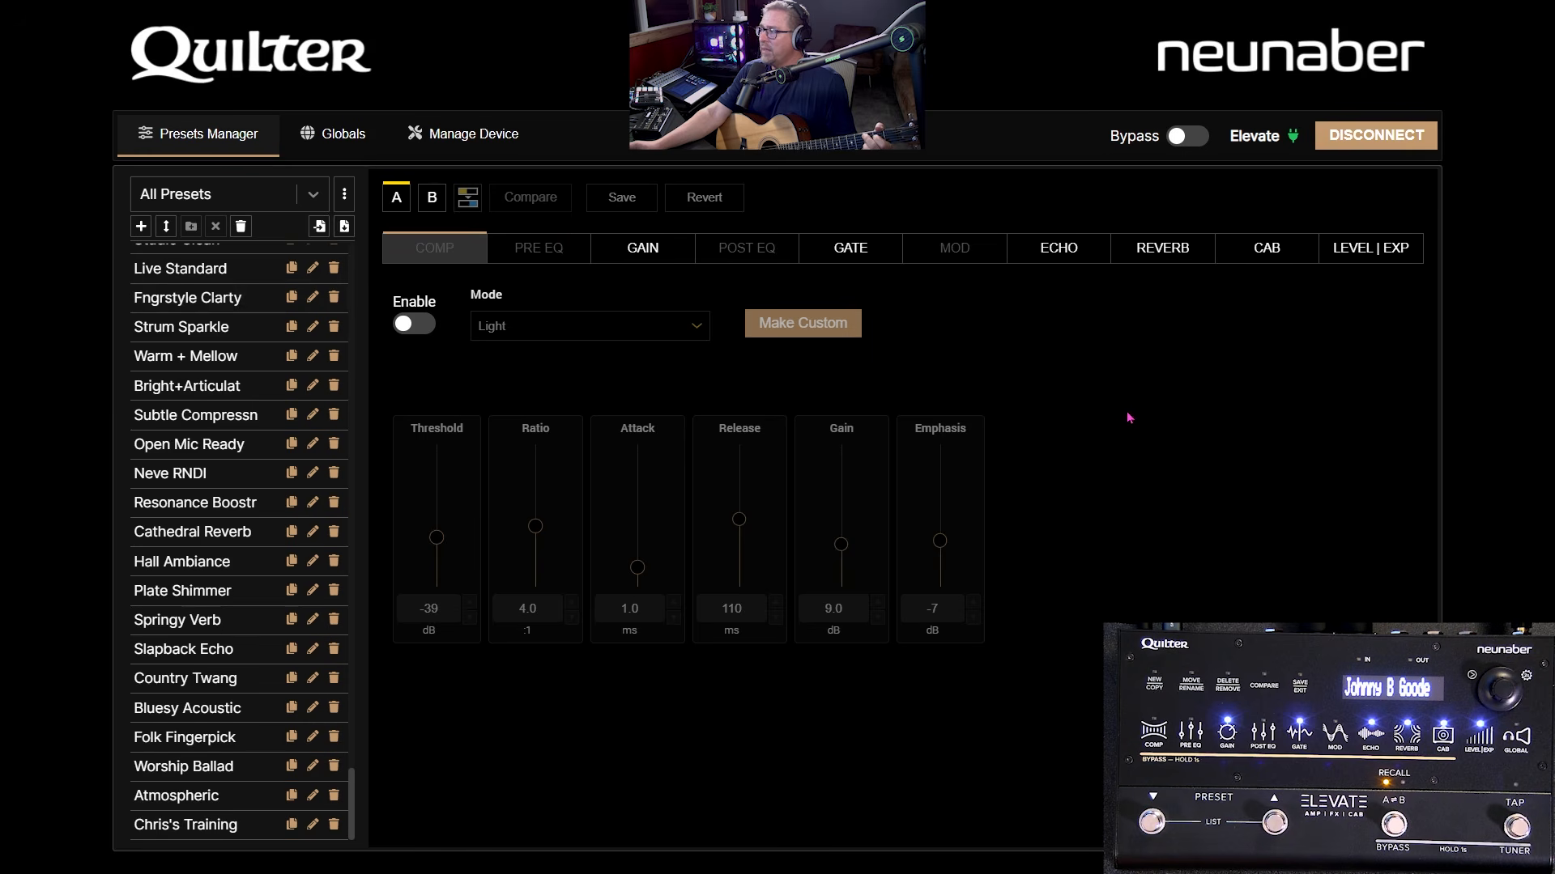
# - View the Example Faves list, loading La Grange, then the Chris Training and Acoustic Guitar lists
pyautogui.click(243, 194)
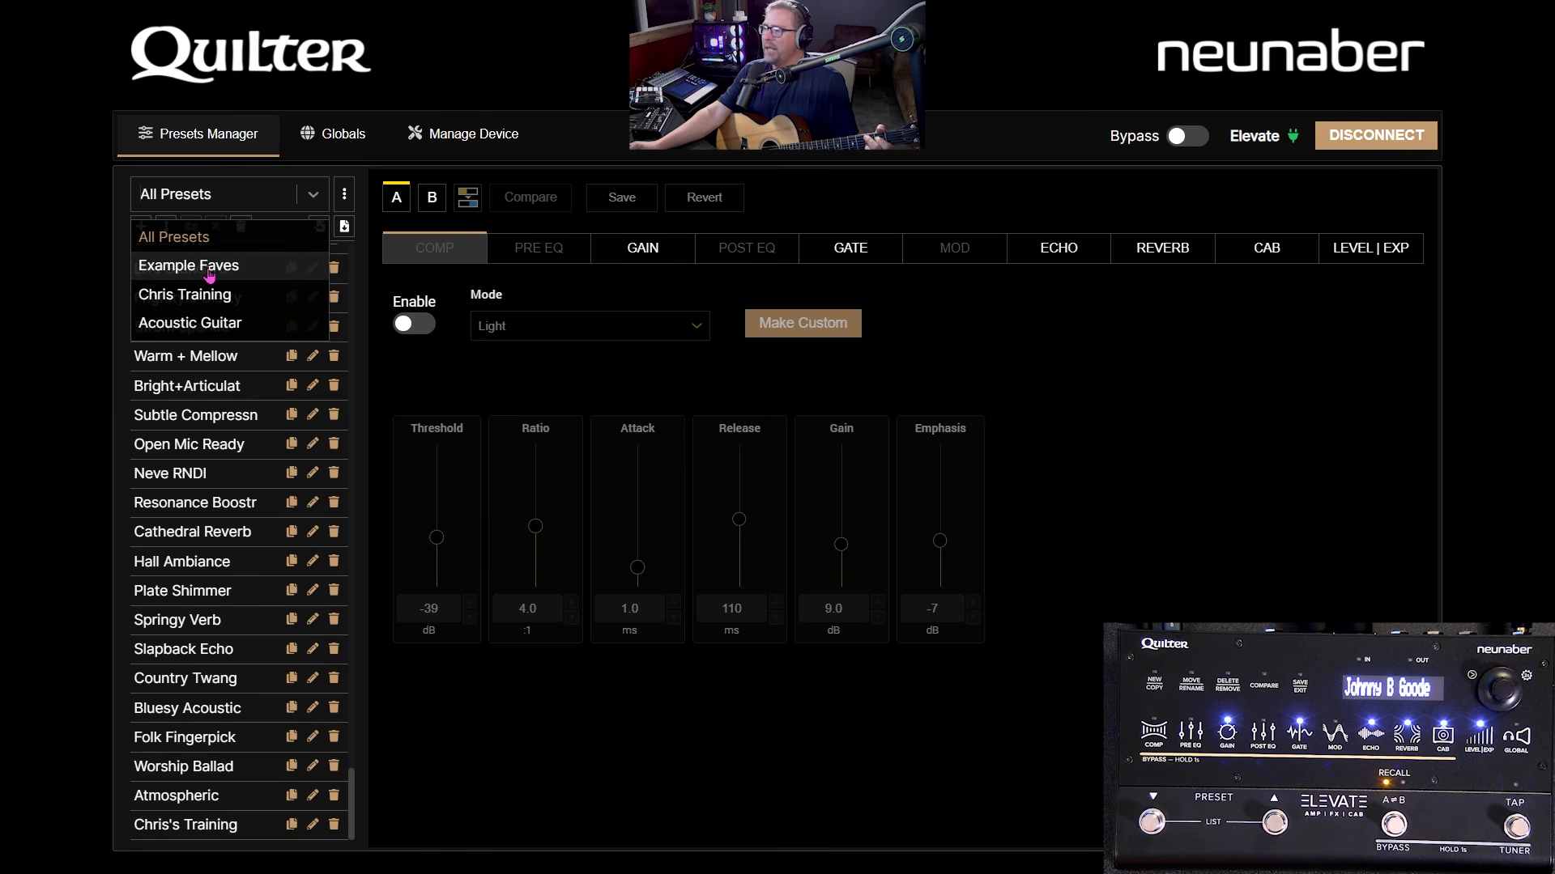
pyautogui.click(186, 264)
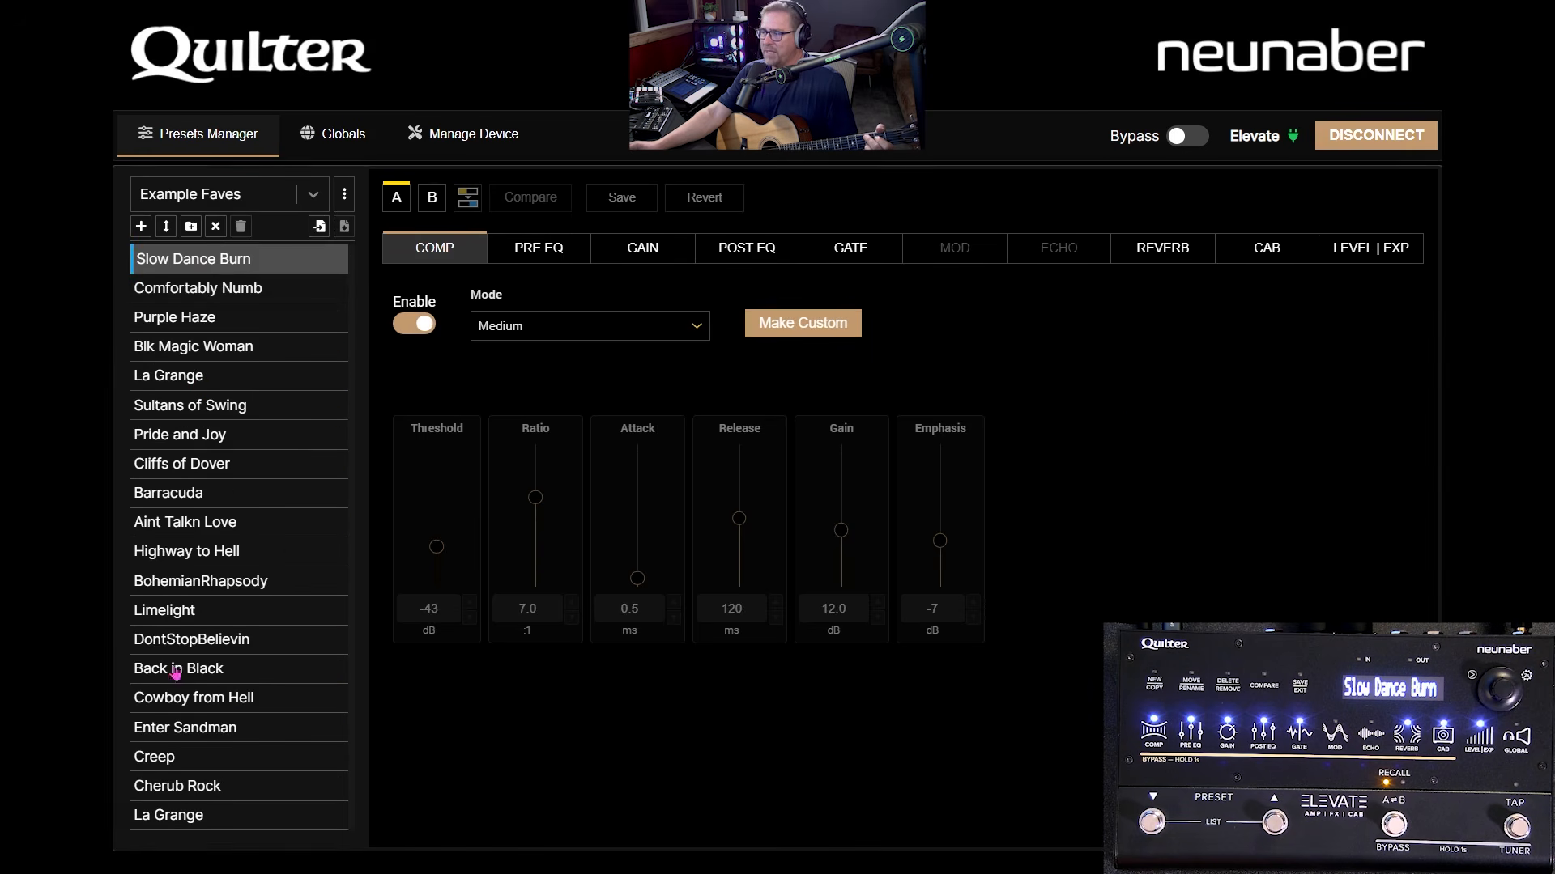
pyautogui.click(195, 814)
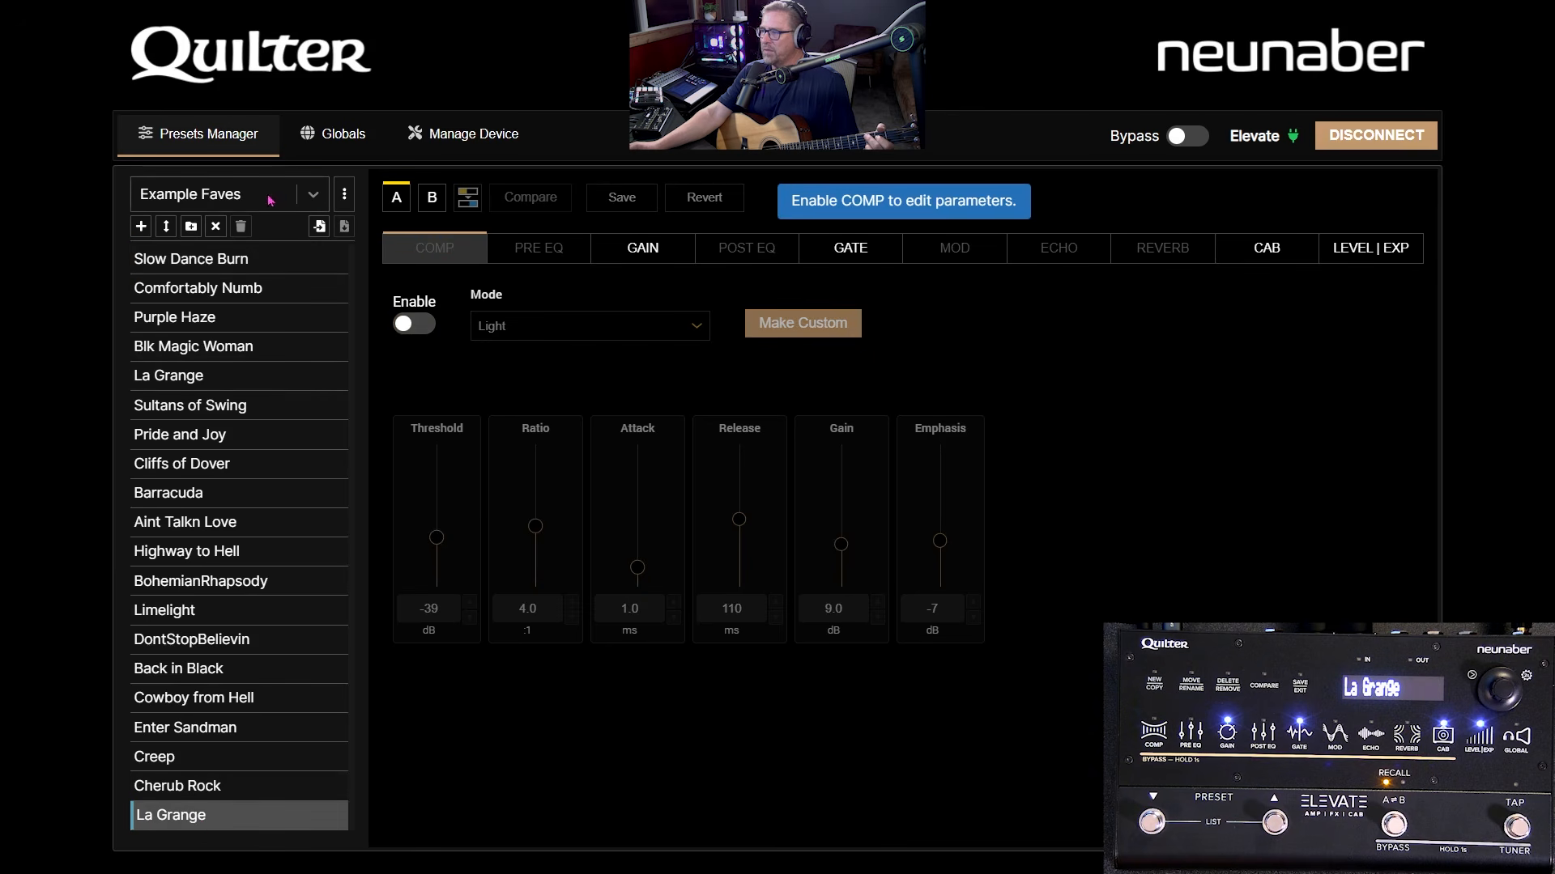
pyautogui.click(313, 195)
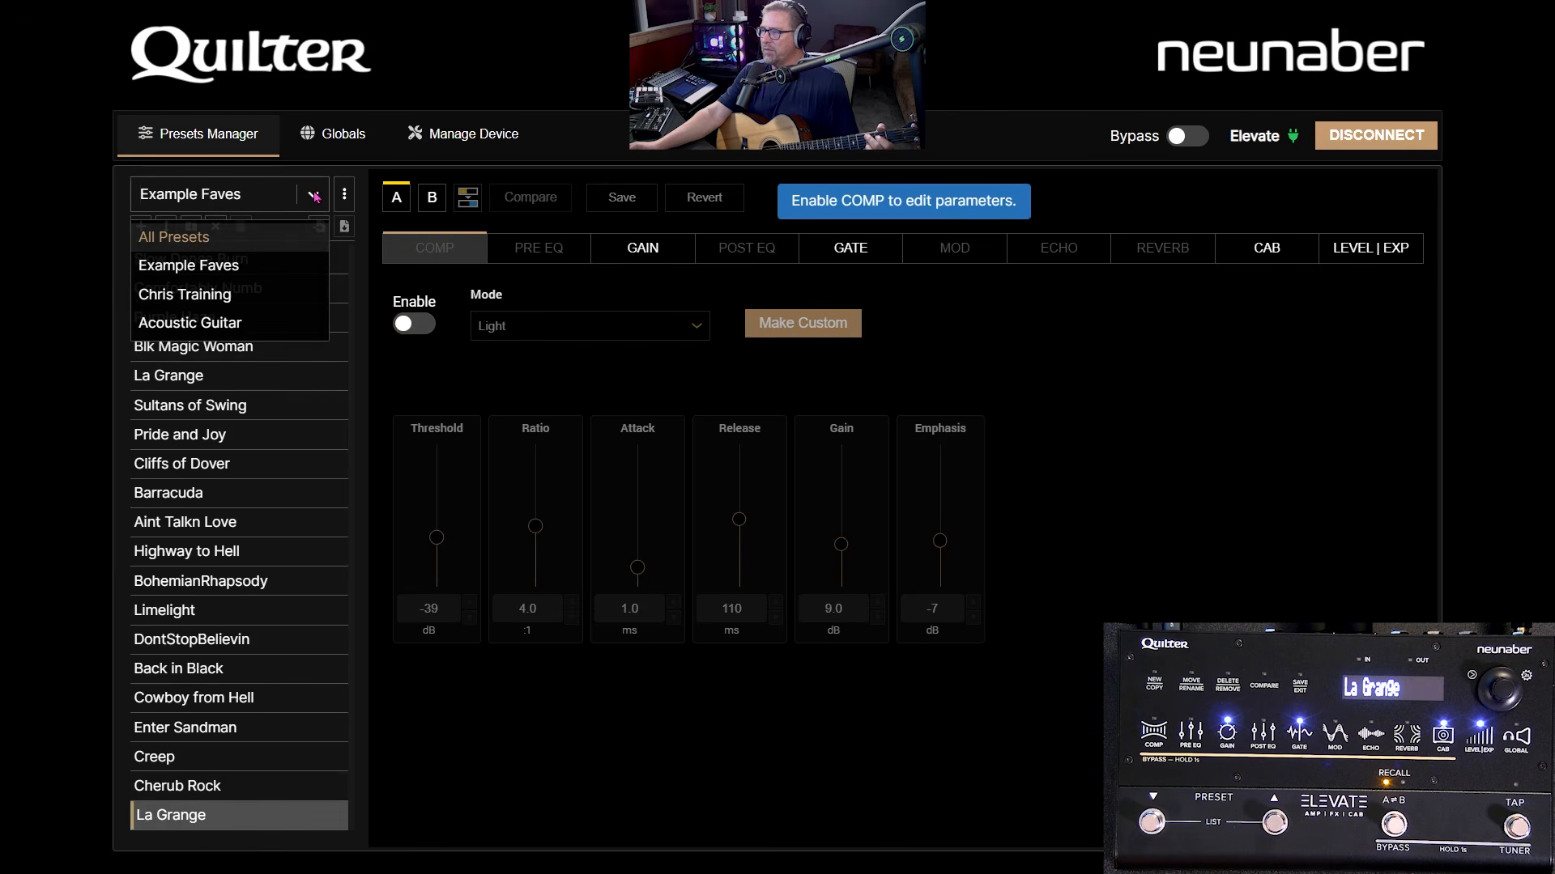
pyautogui.click(206, 304)
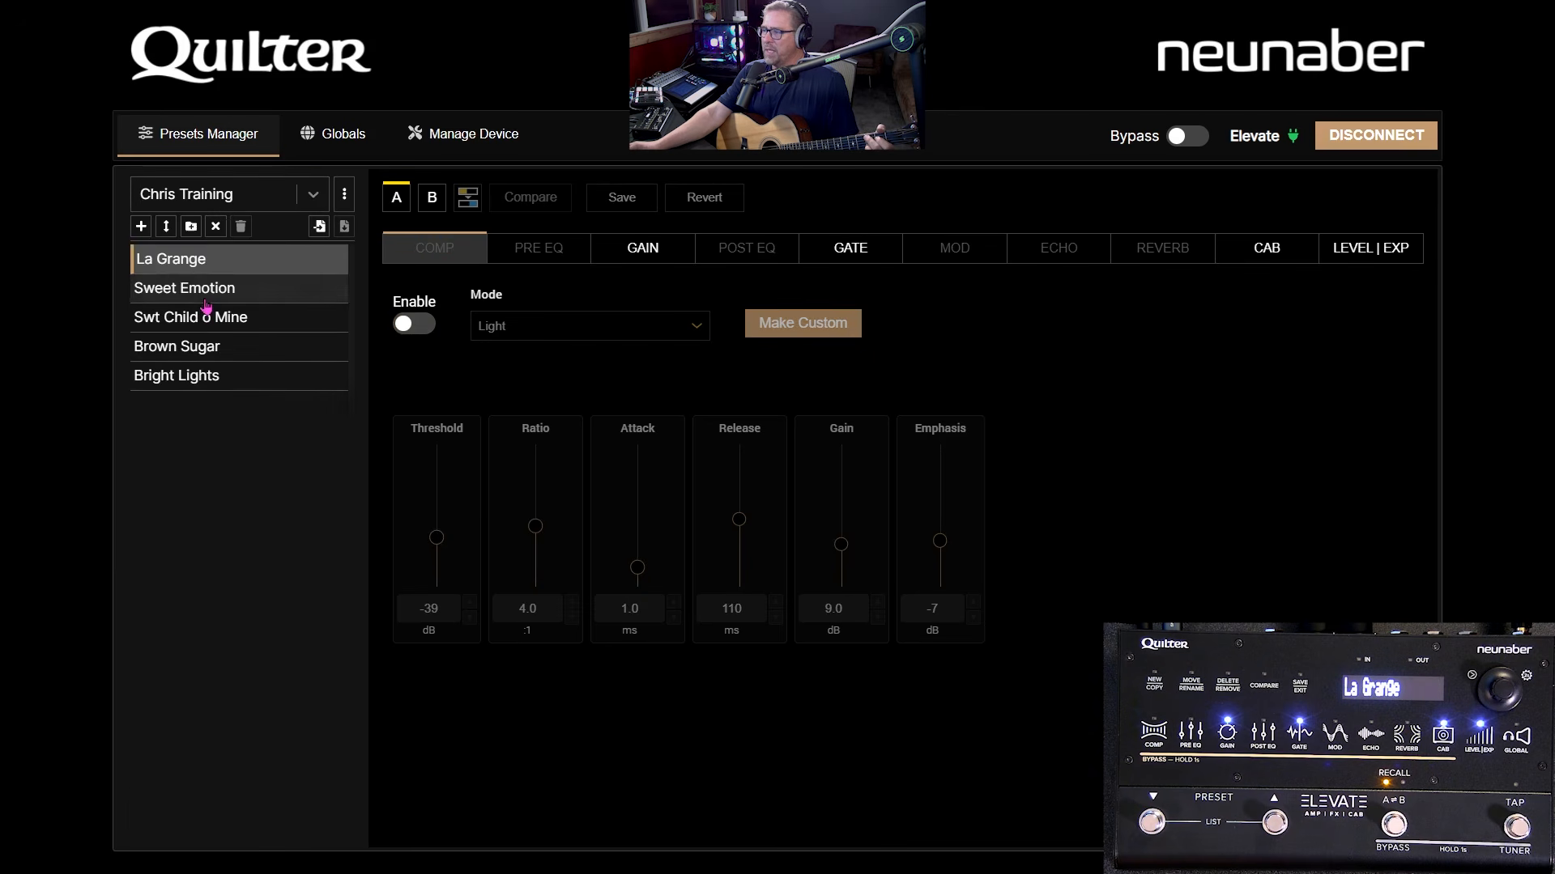
pyautogui.click(312, 200)
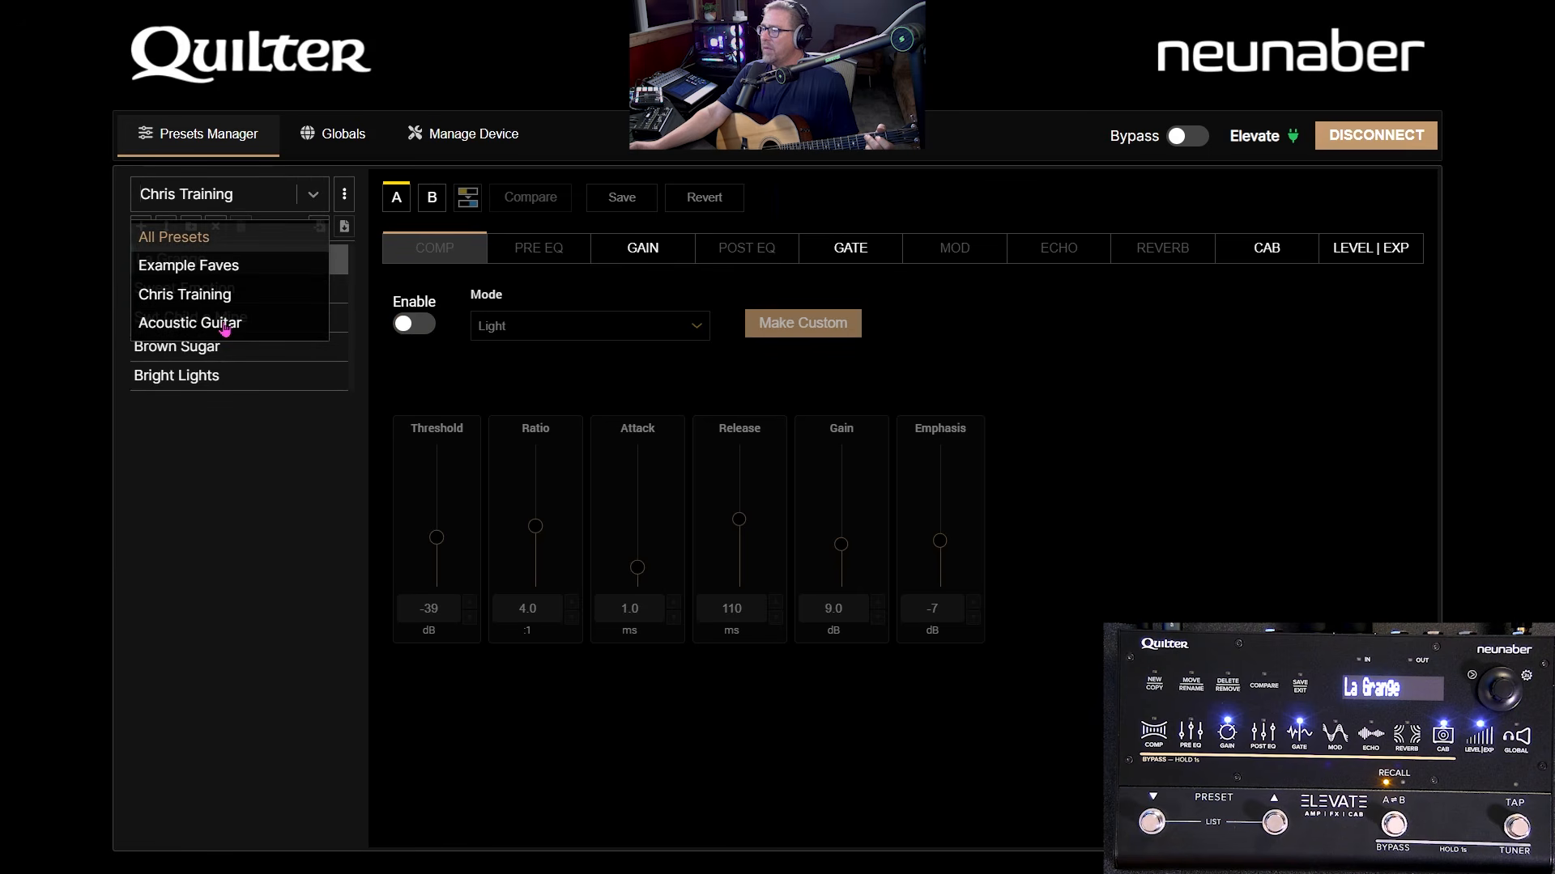
pyautogui.click(224, 324)
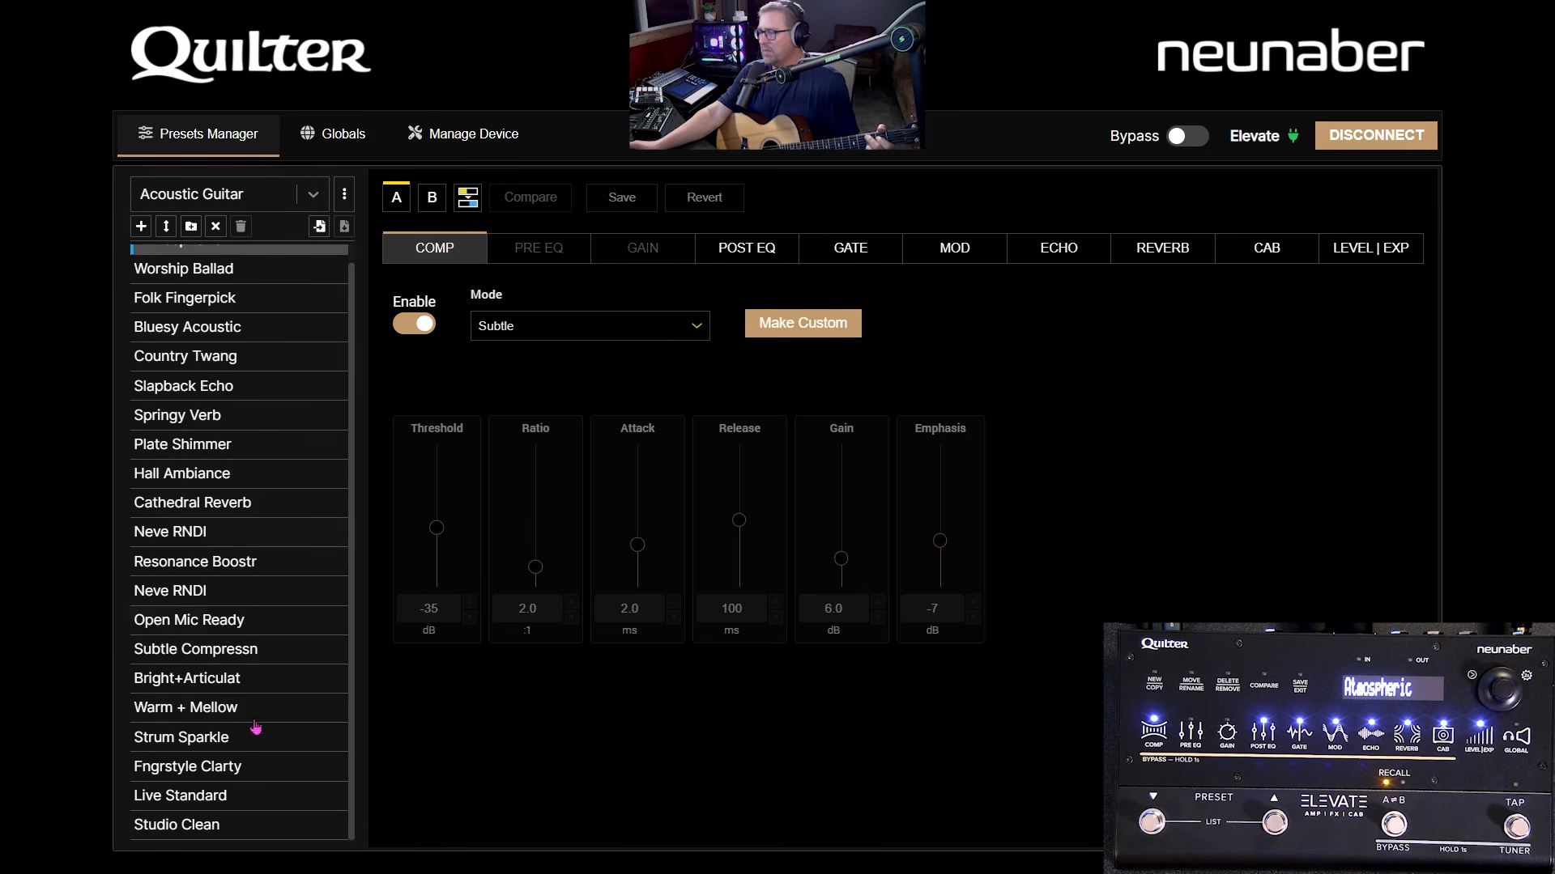
# - Return to the All Presets list and bring up the Lists Editor
pyautogui.scroll(1, 243, 648)
pyautogui.click(316, 196)
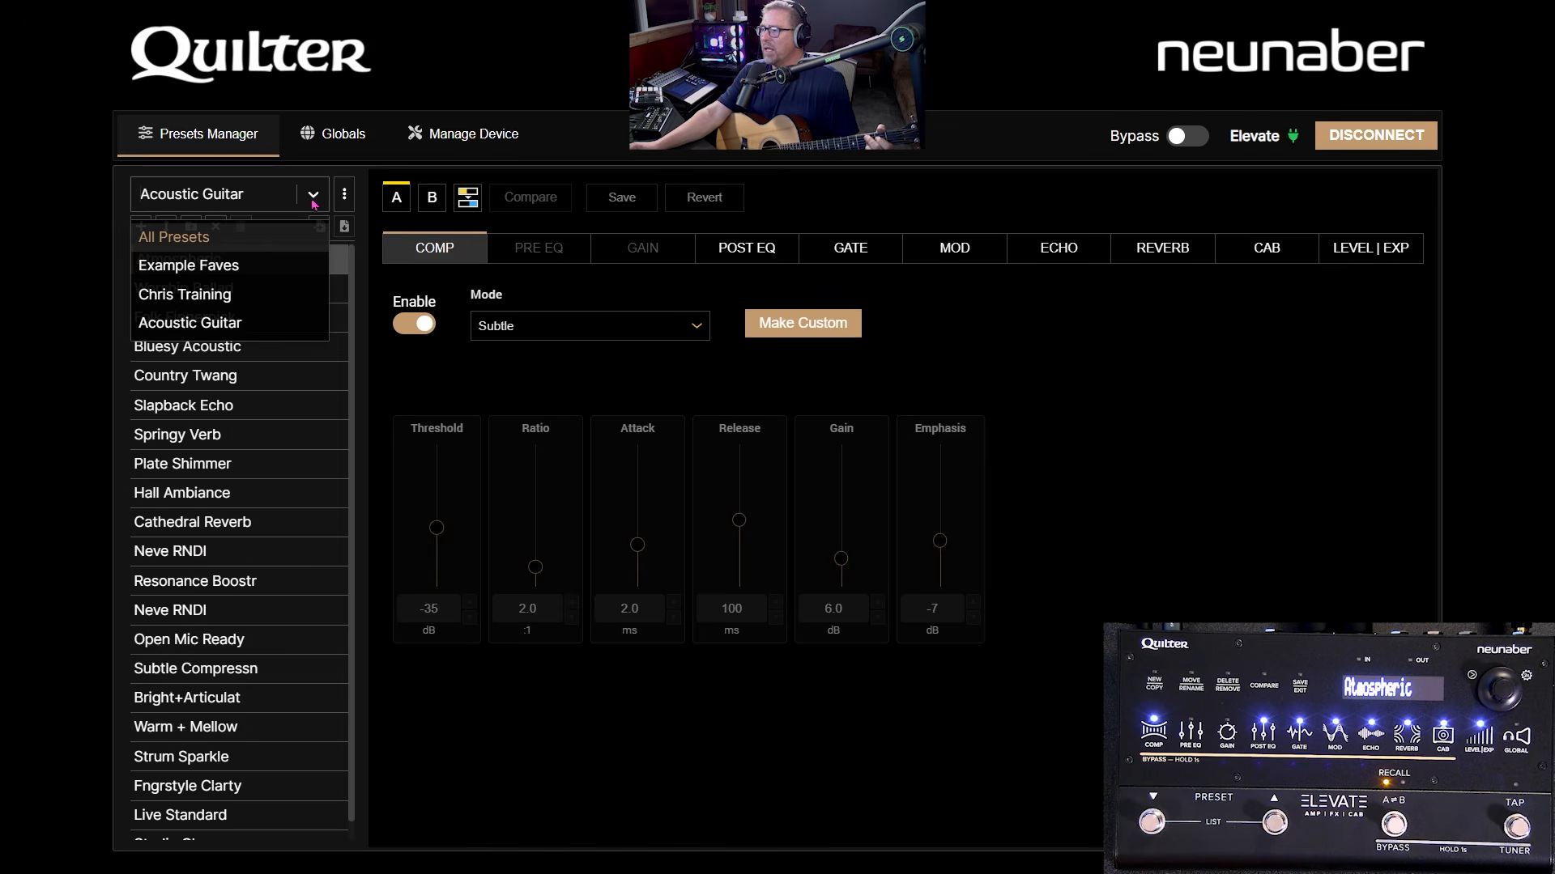
pyautogui.click(273, 239)
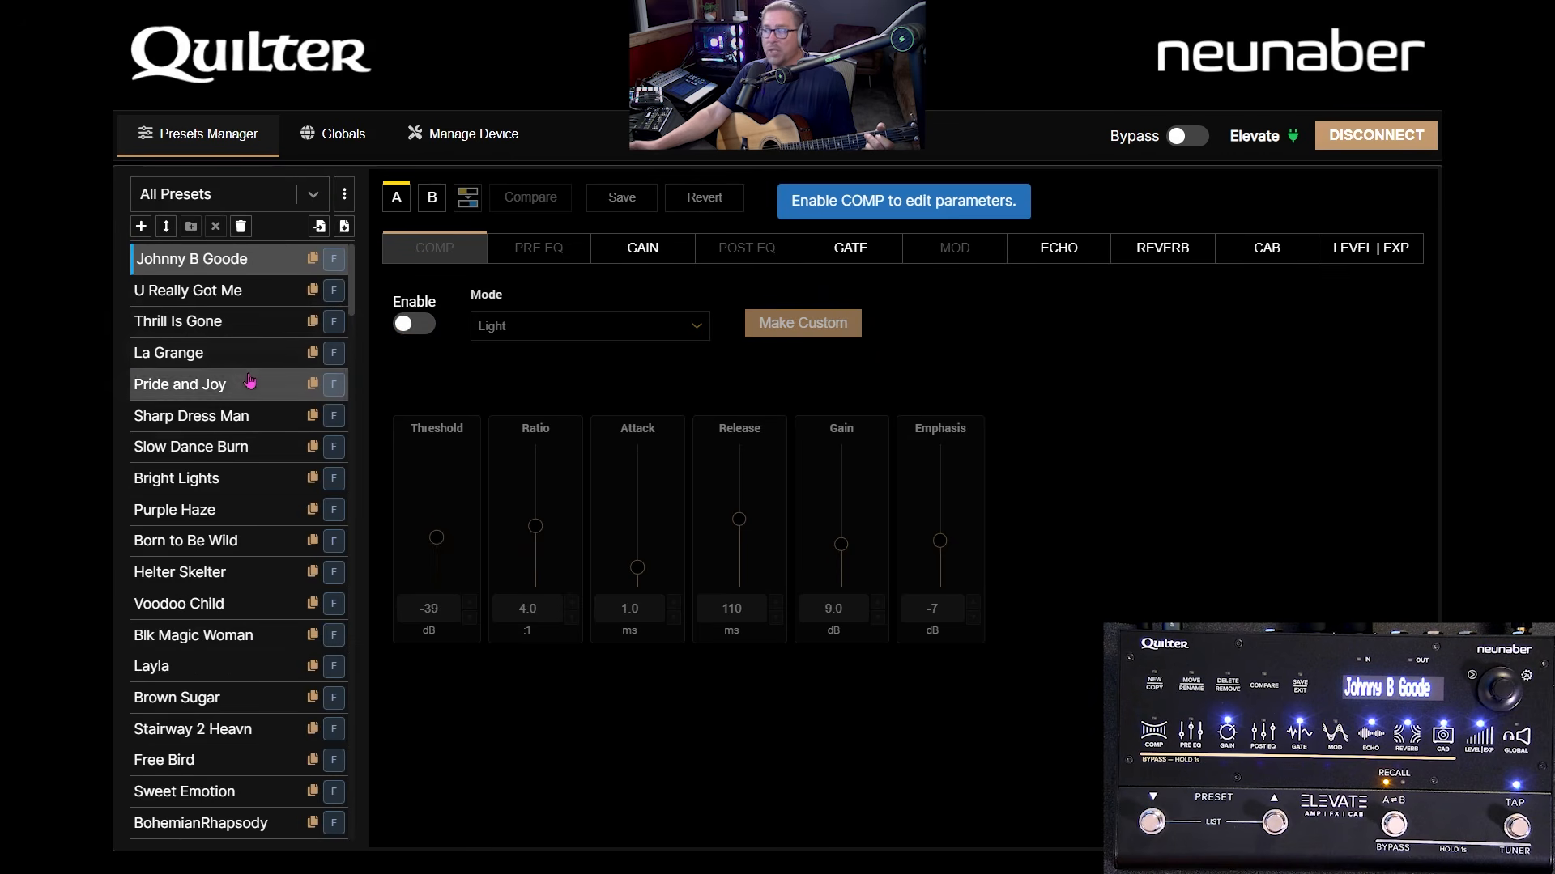
pyautogui.click(344, 195)
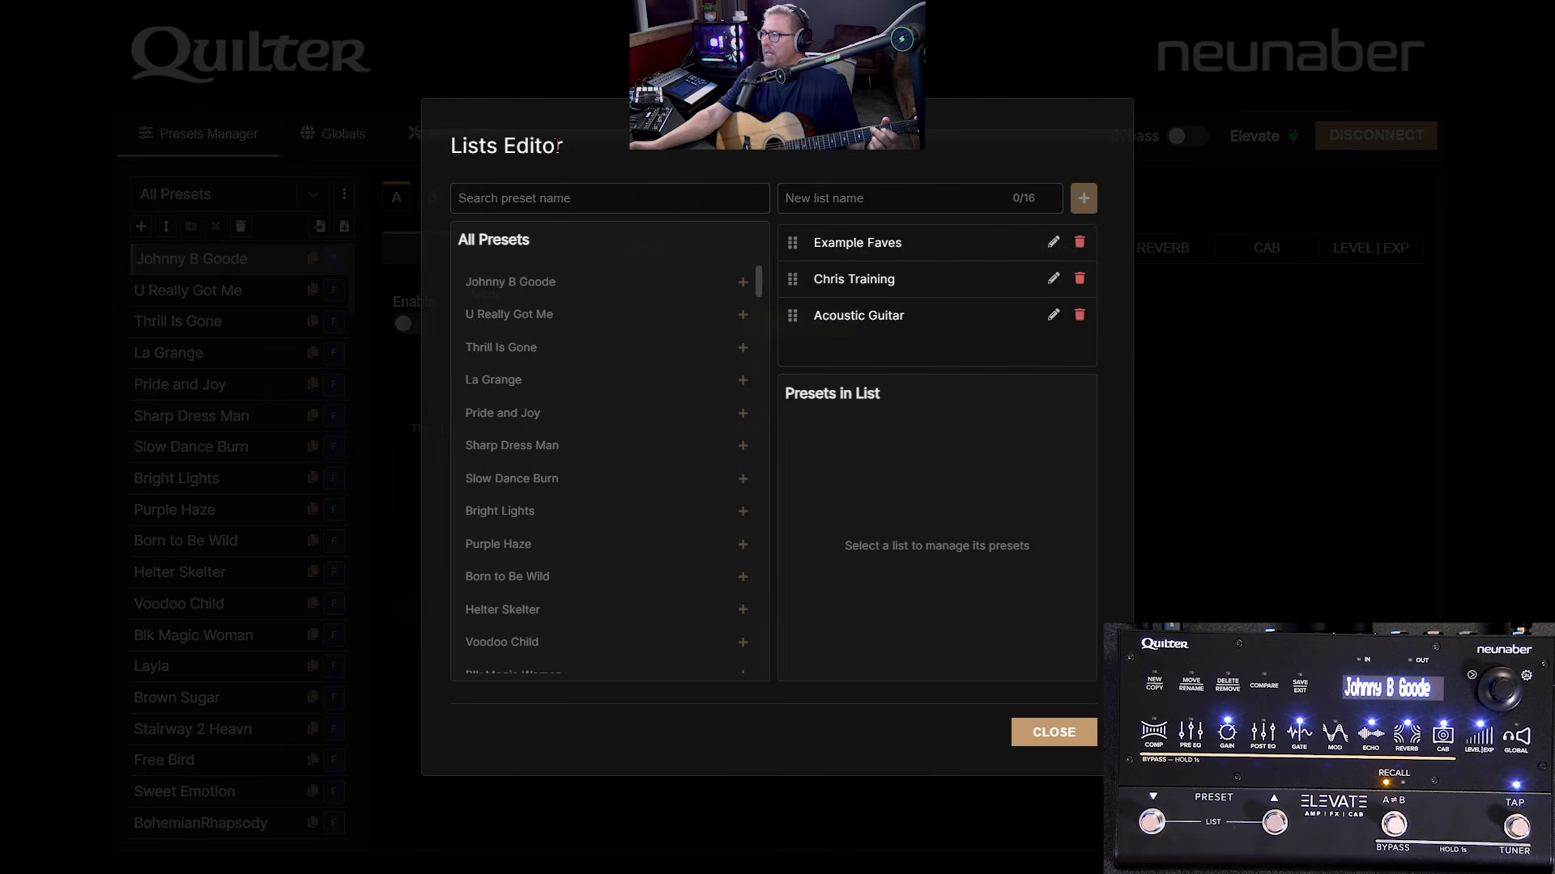
# - Create an empty preset list named 'Gig 12-4-2025' and select it for editing
pyautogui.click(881, 195)
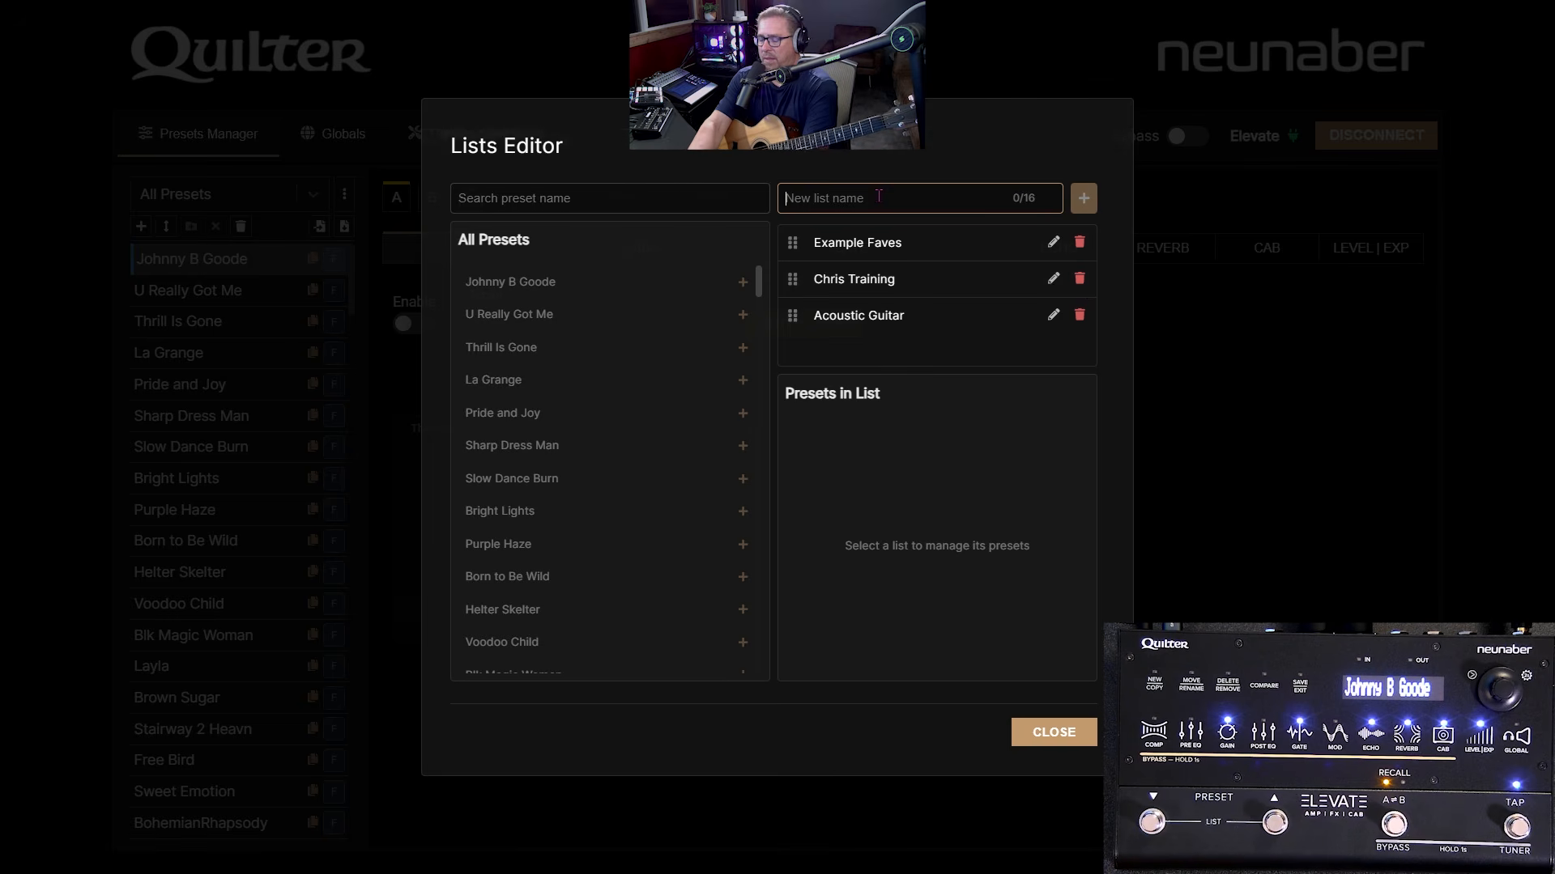
pyautogui.write('Gig ')
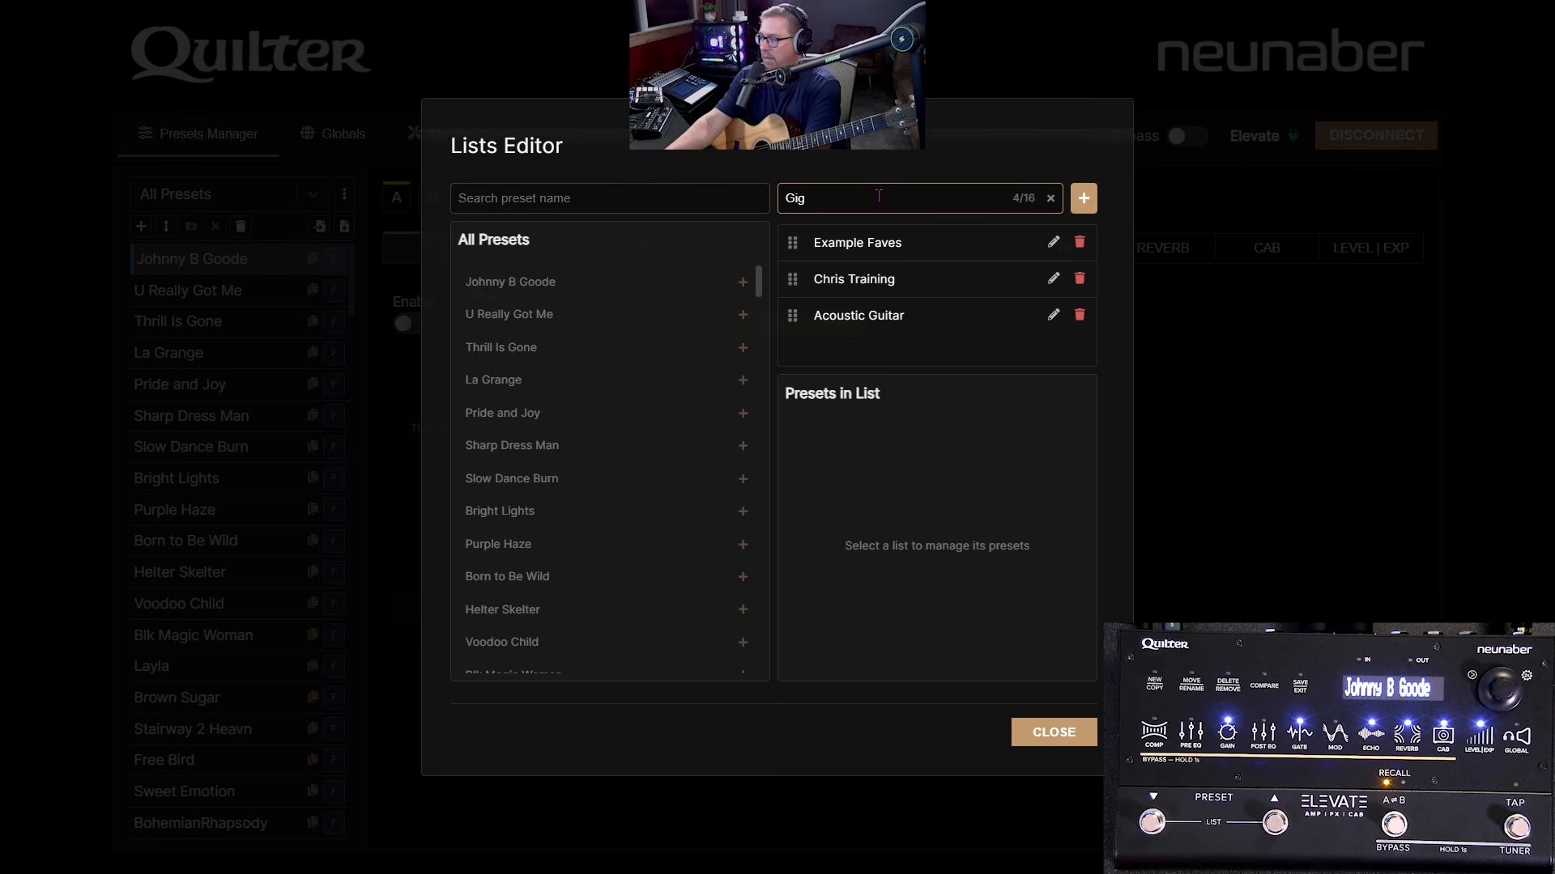
pyautogui.write('12-4-2025')
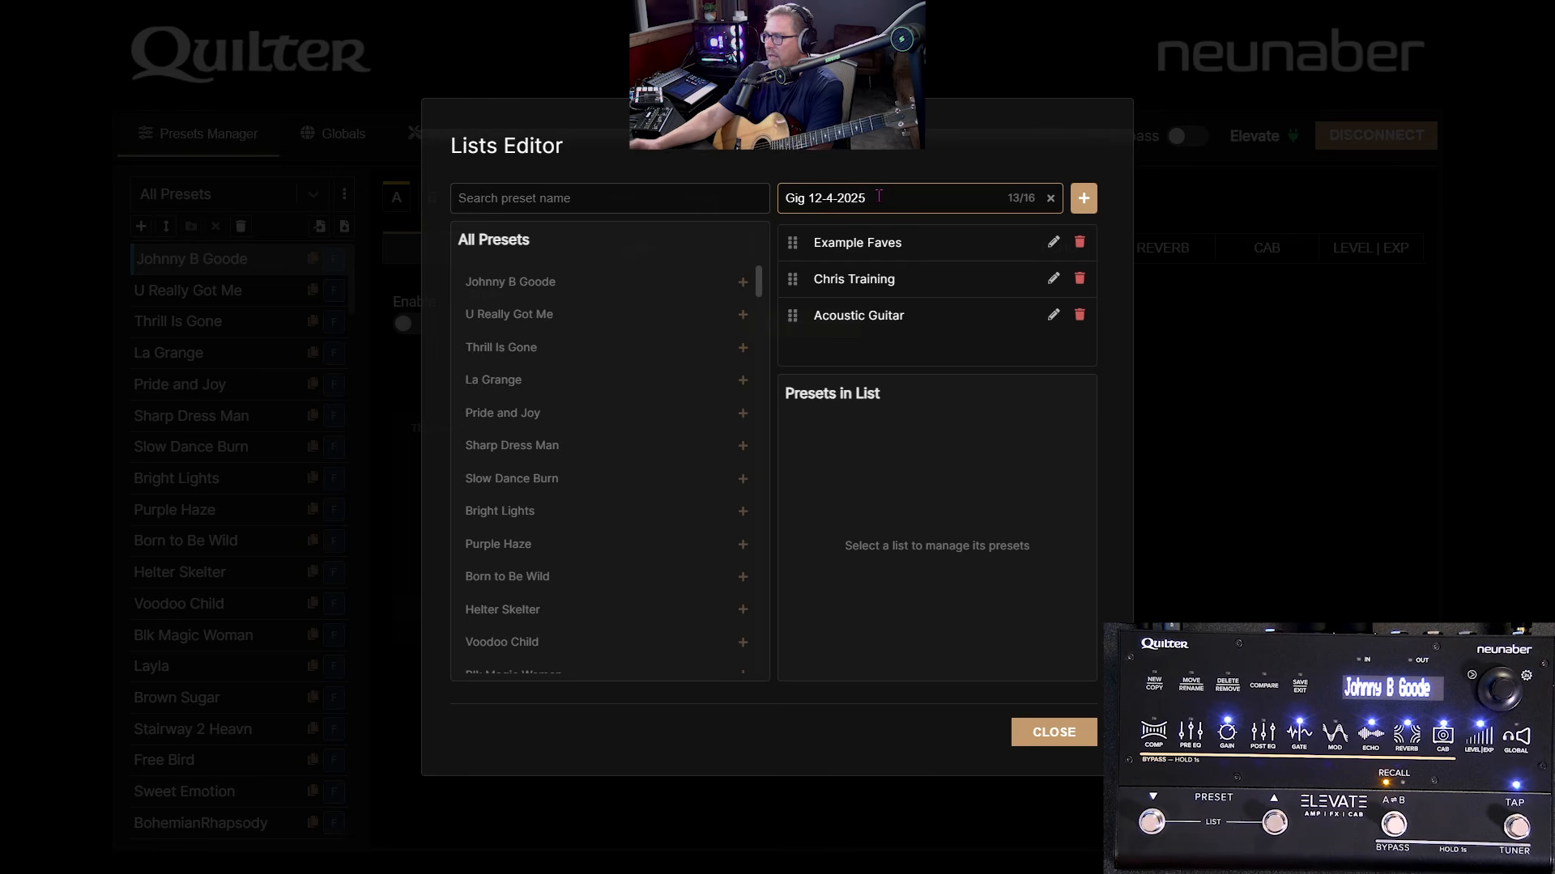
pyautogui.click(1085, 199)
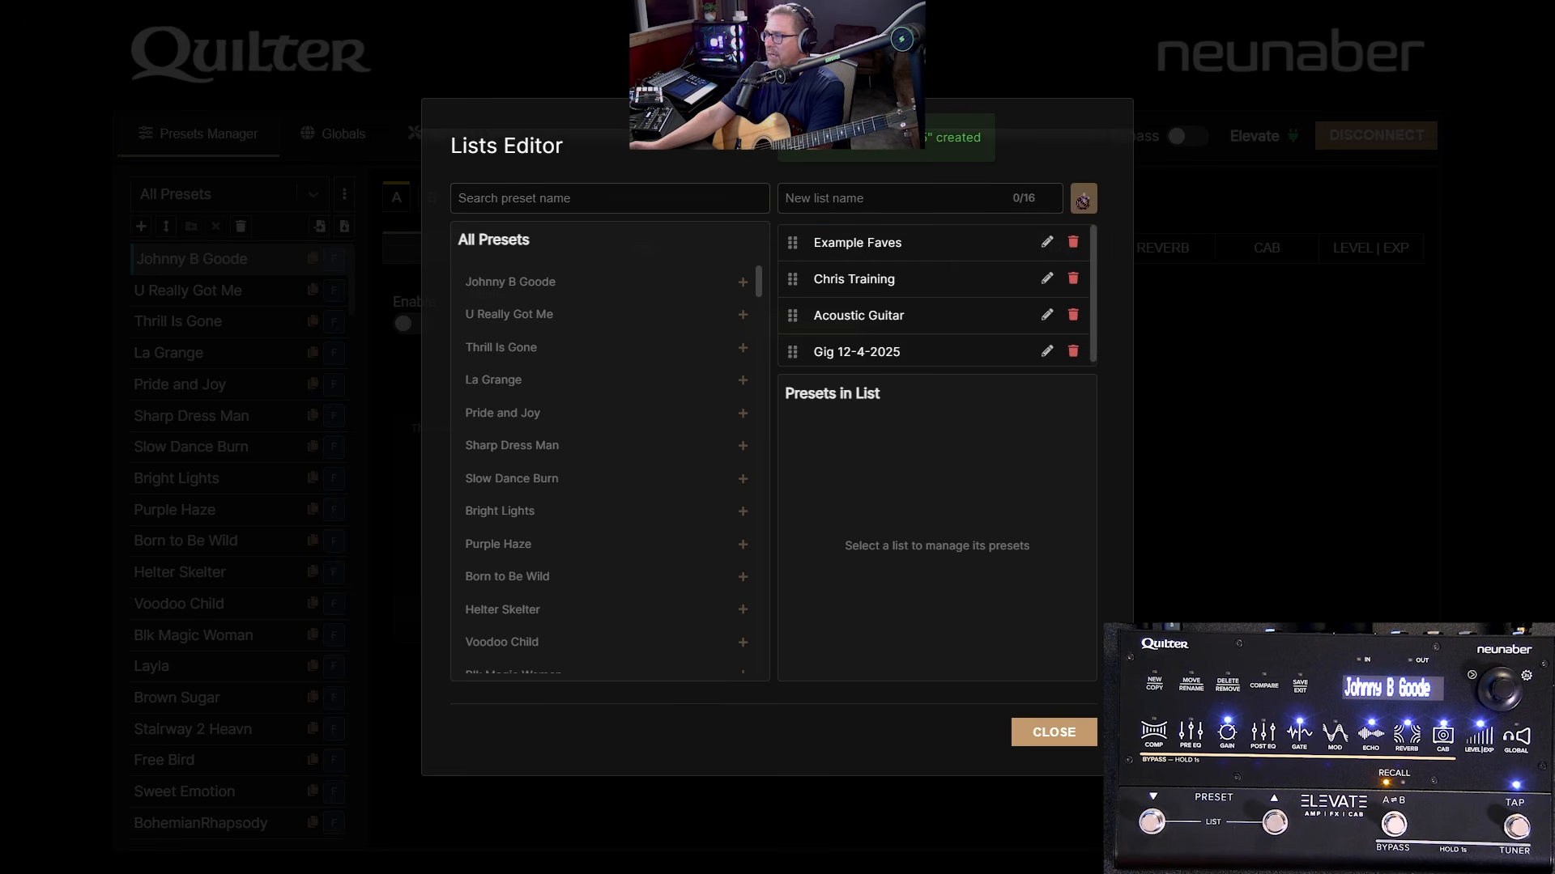
pyautogui.click(882, 353)
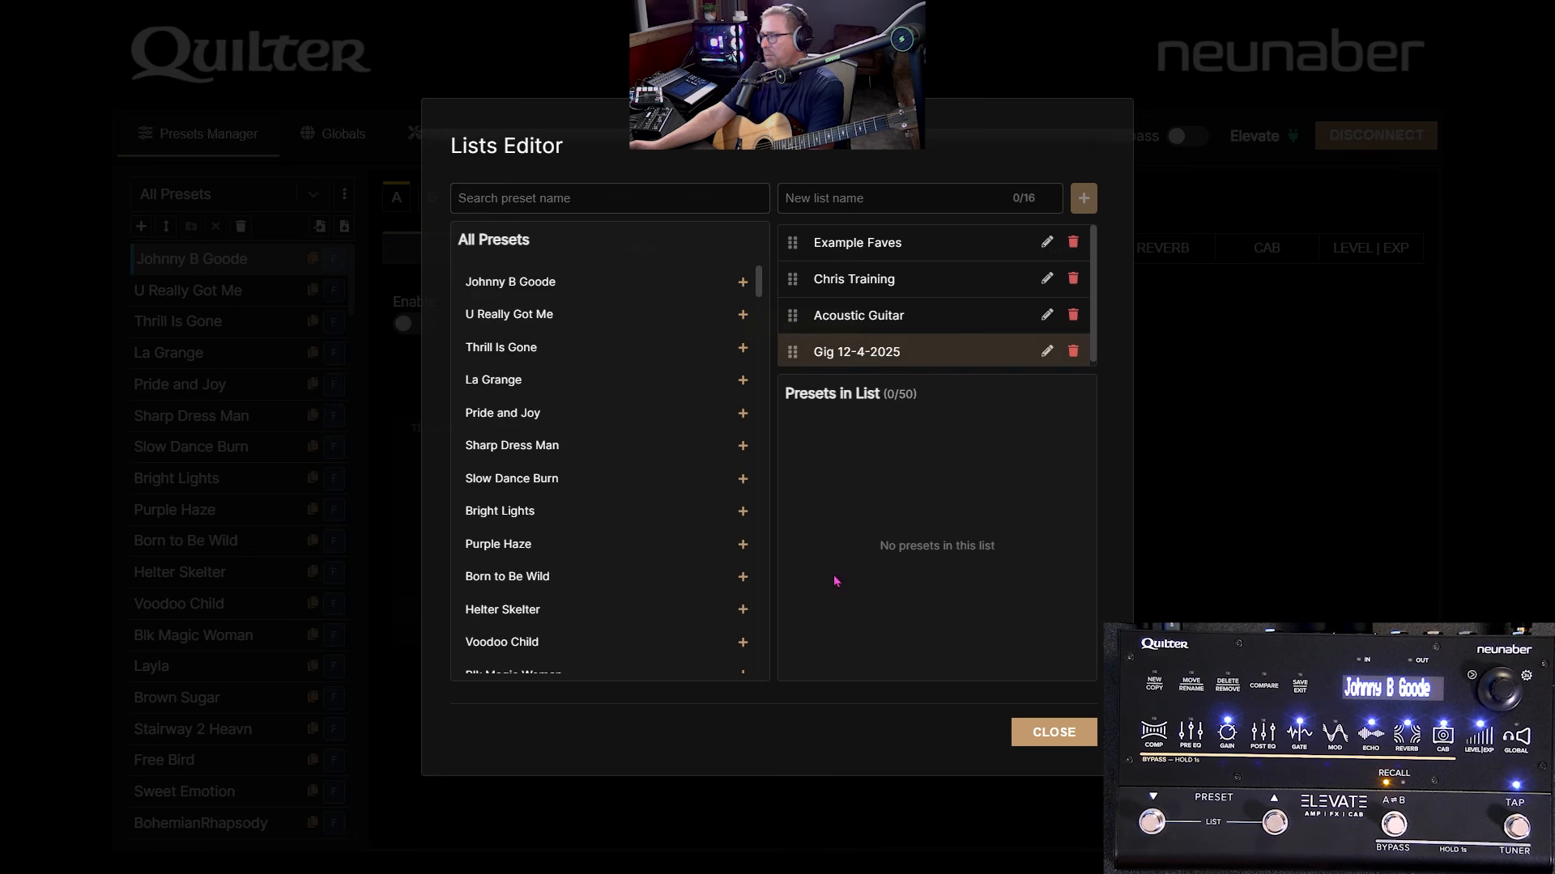
# - Add Birds of Fire to the gig list, removing the accidental duplicate entry
pyautogui.scroll(-10, 616, 397)
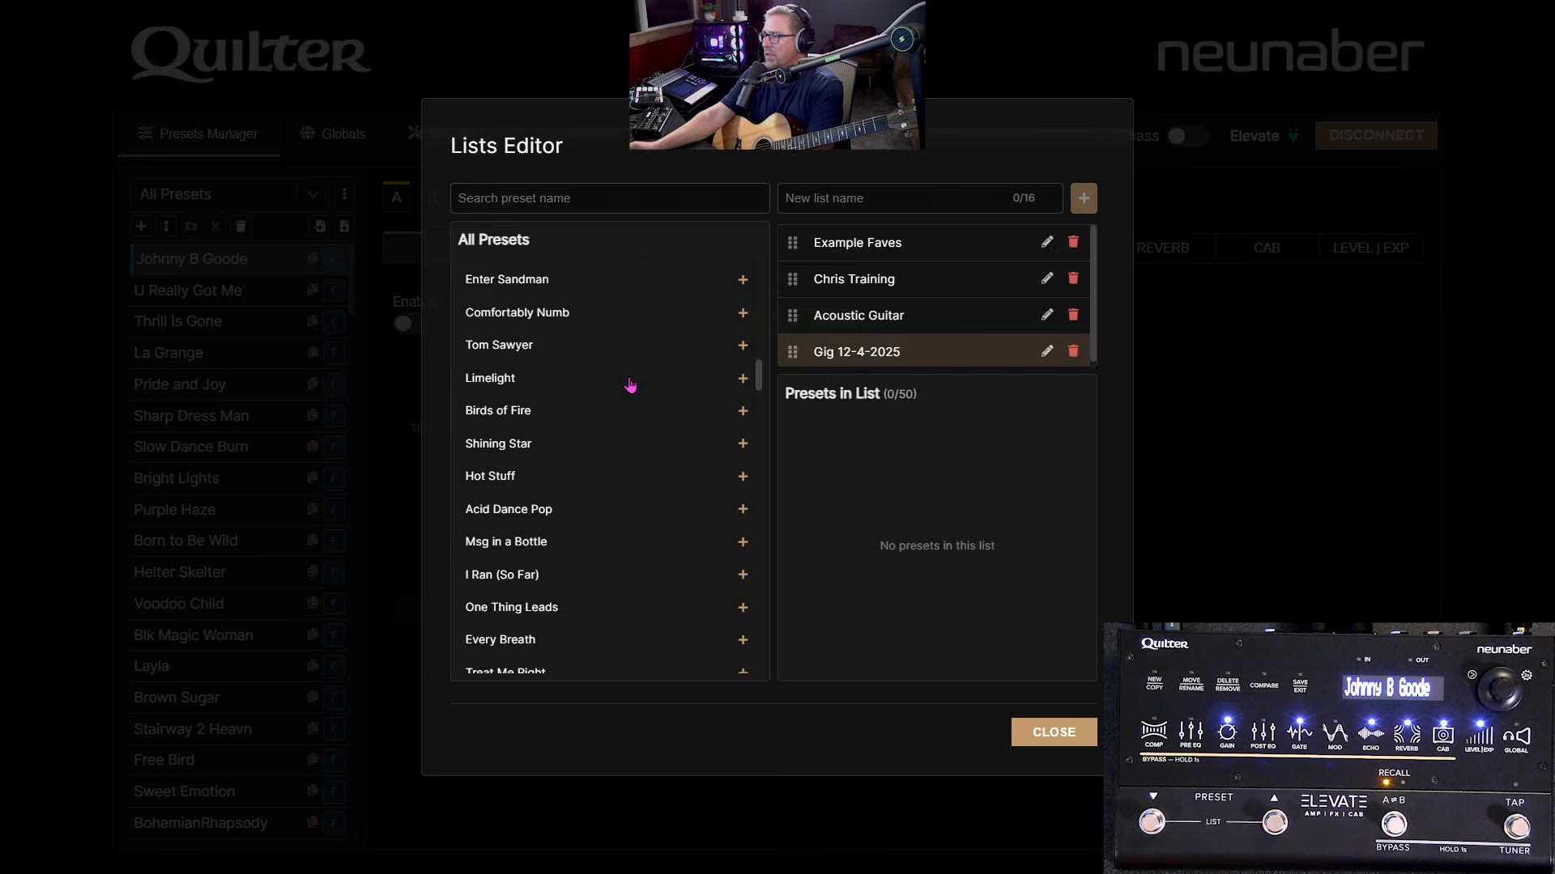
pyautogui.click(550, 413)
pyautogui.click(549, 413)
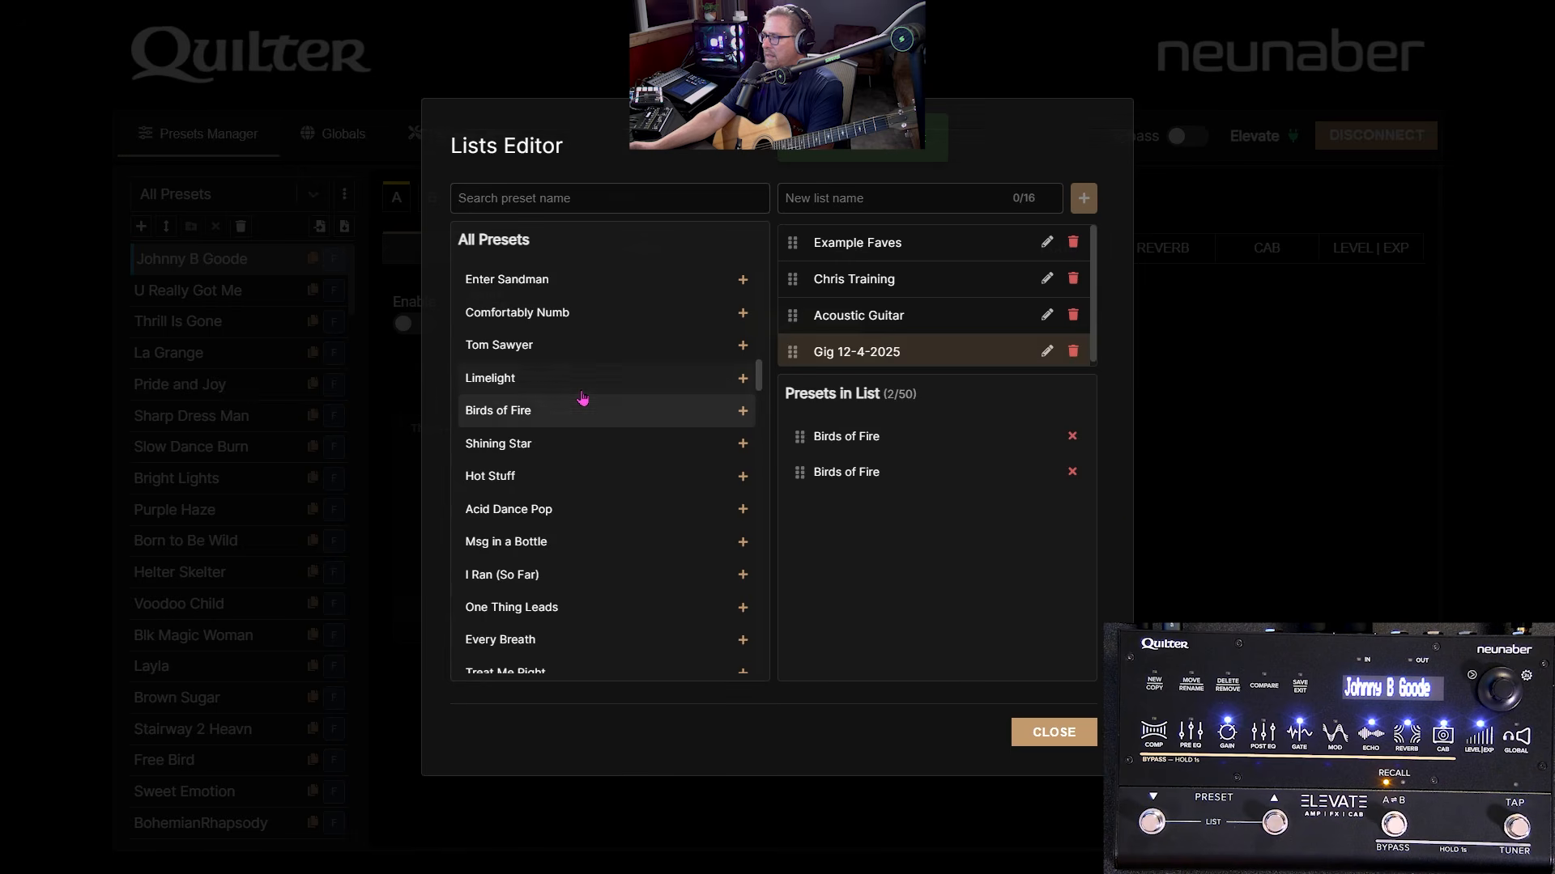
pyautogui.click(1072, 472)
pyautogui.scroll(1, 496, 359)
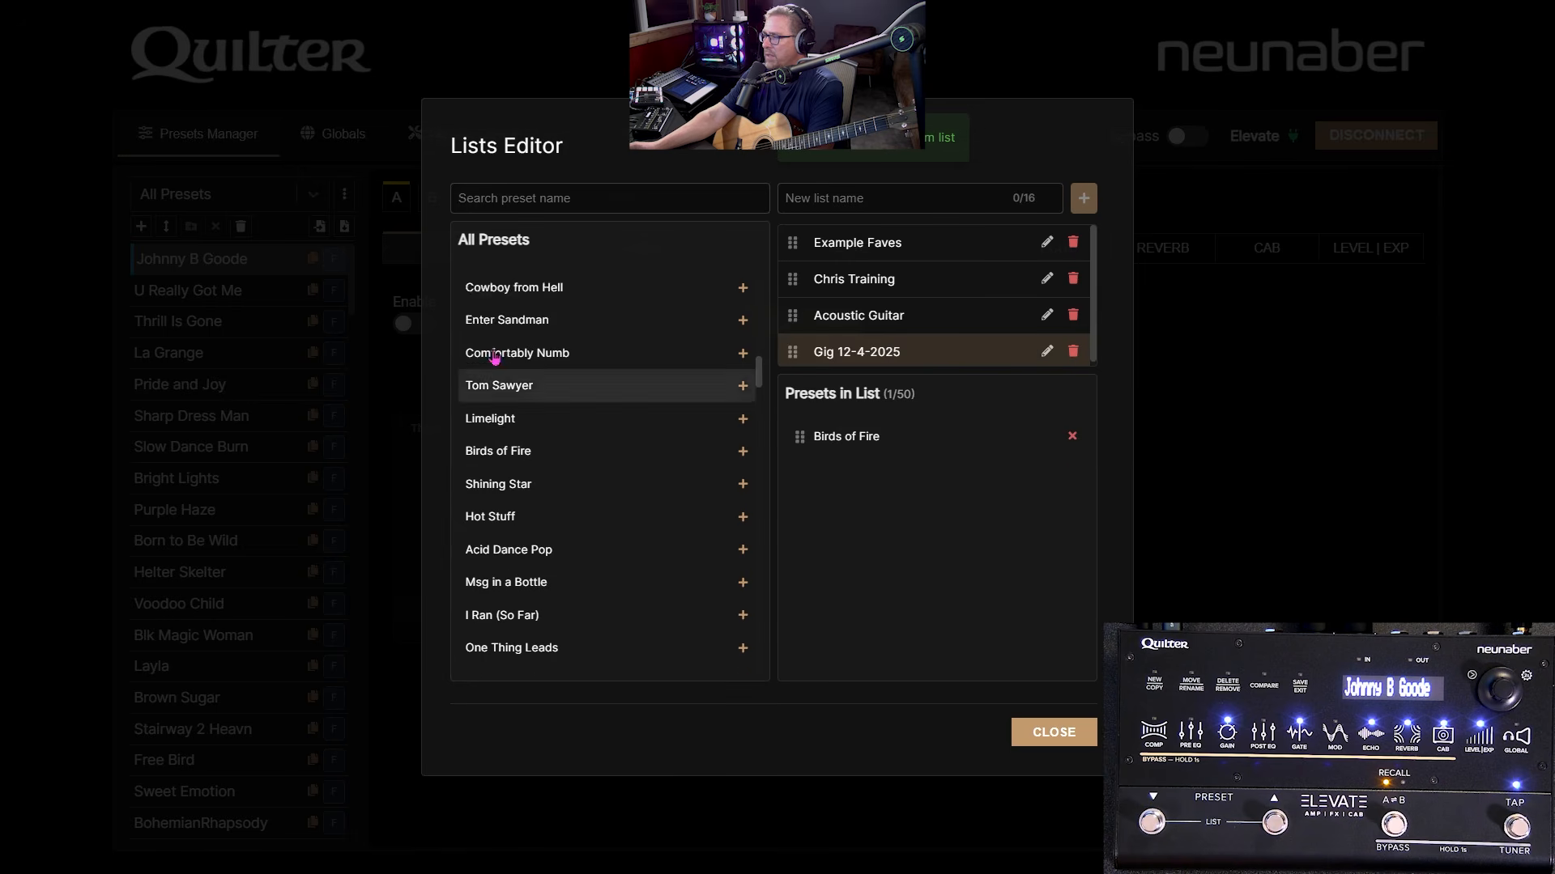
pyautogui.scroll(3, 518, 470)
pyautogui.scroll(-1, 556, 604)
# - Add Limelight, Tom Sawyer, Comfortably Numb, Enter Sandman, Cowboy from Hell and Swt Child o Mine, then close the editor
pyautogui.doubleClick(549, 541)
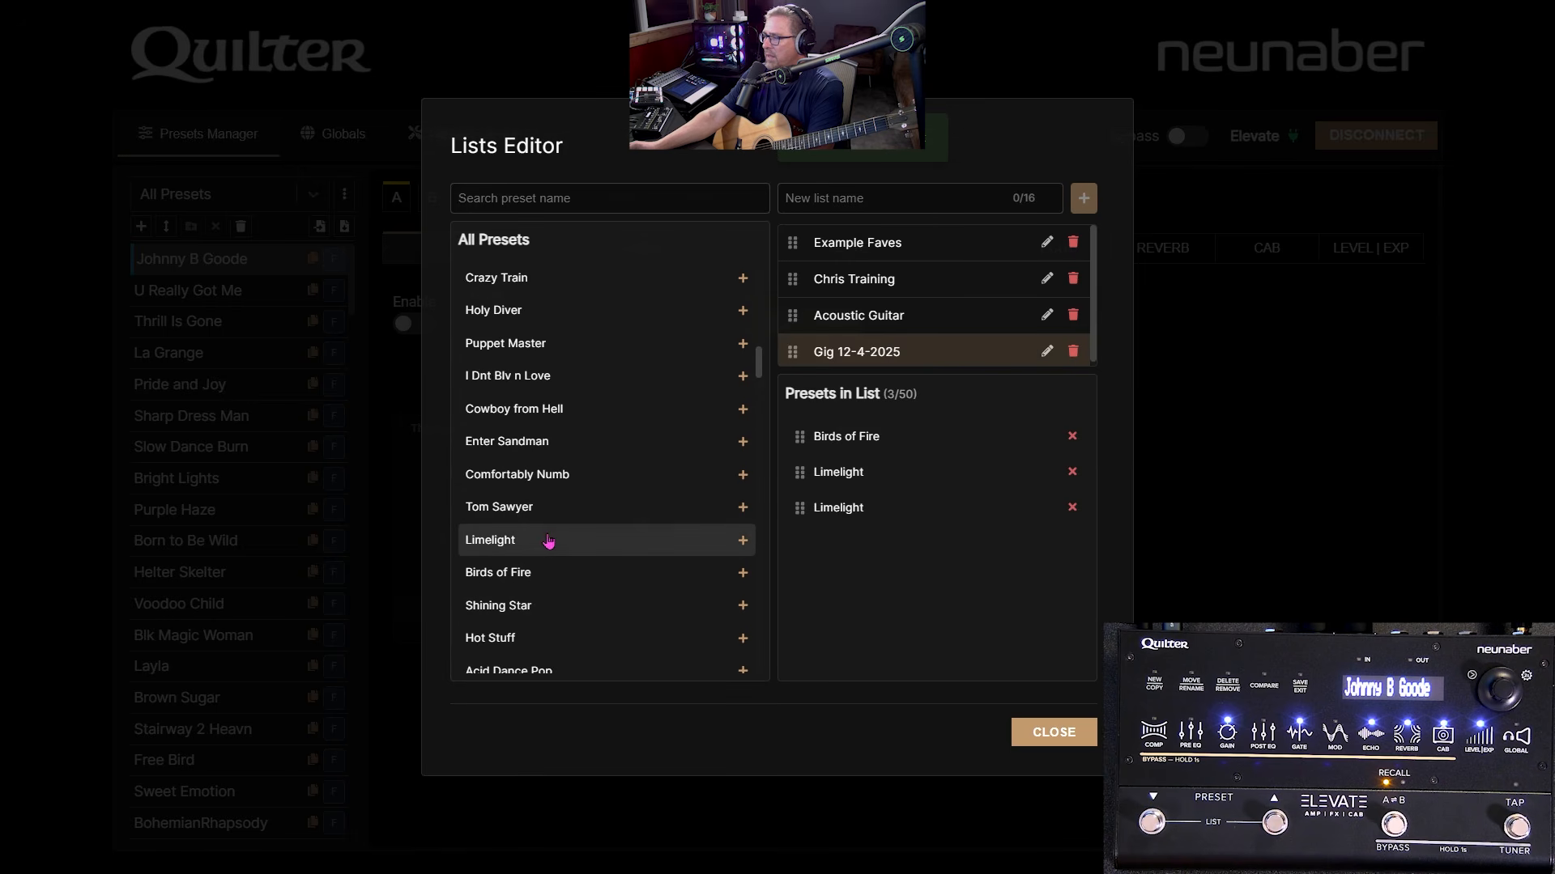
pyautogui.click(559, 507)
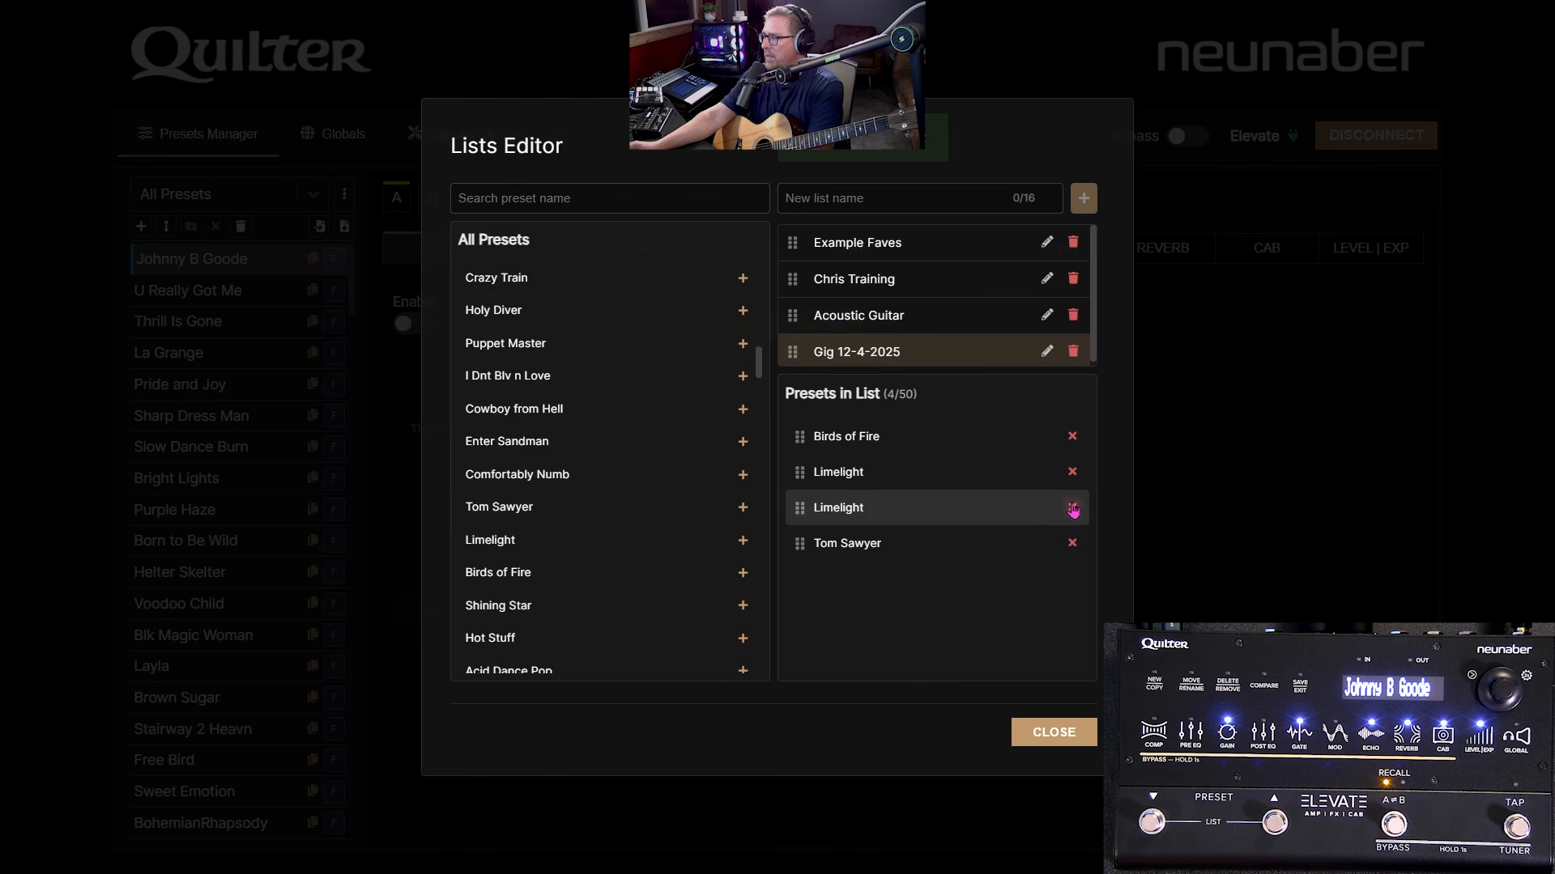
pyautogui.click(1073, 508)
pyautogui.click(549, 479)
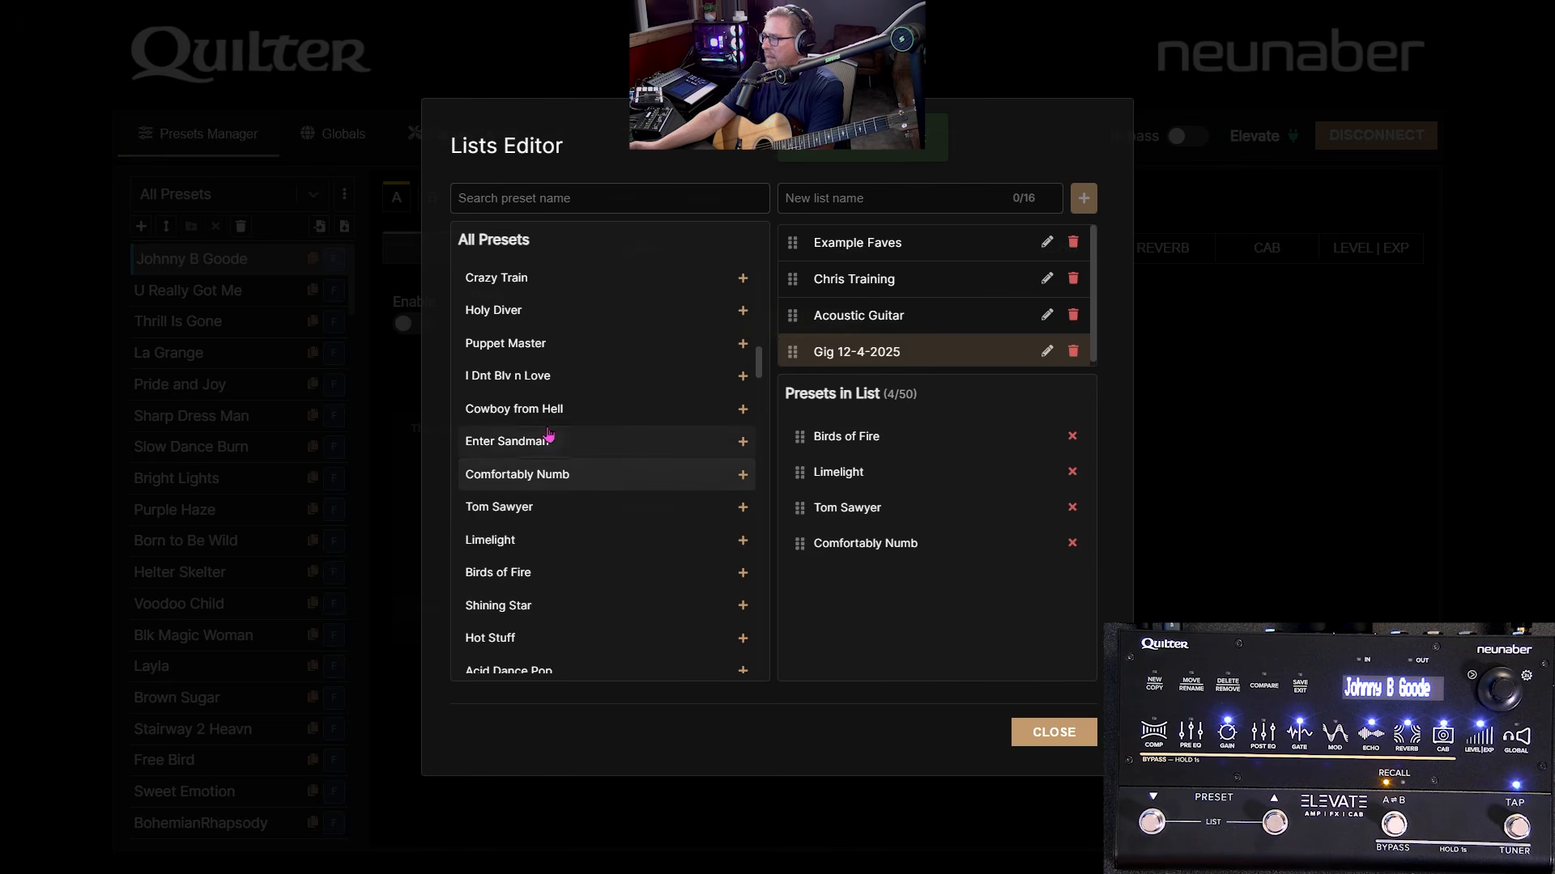
pyautogui.click(548, 437)
pyautogui.click(545, 409)
pyautogui.scroll(2, 551, 324)
pyautogui.click(545, 341)
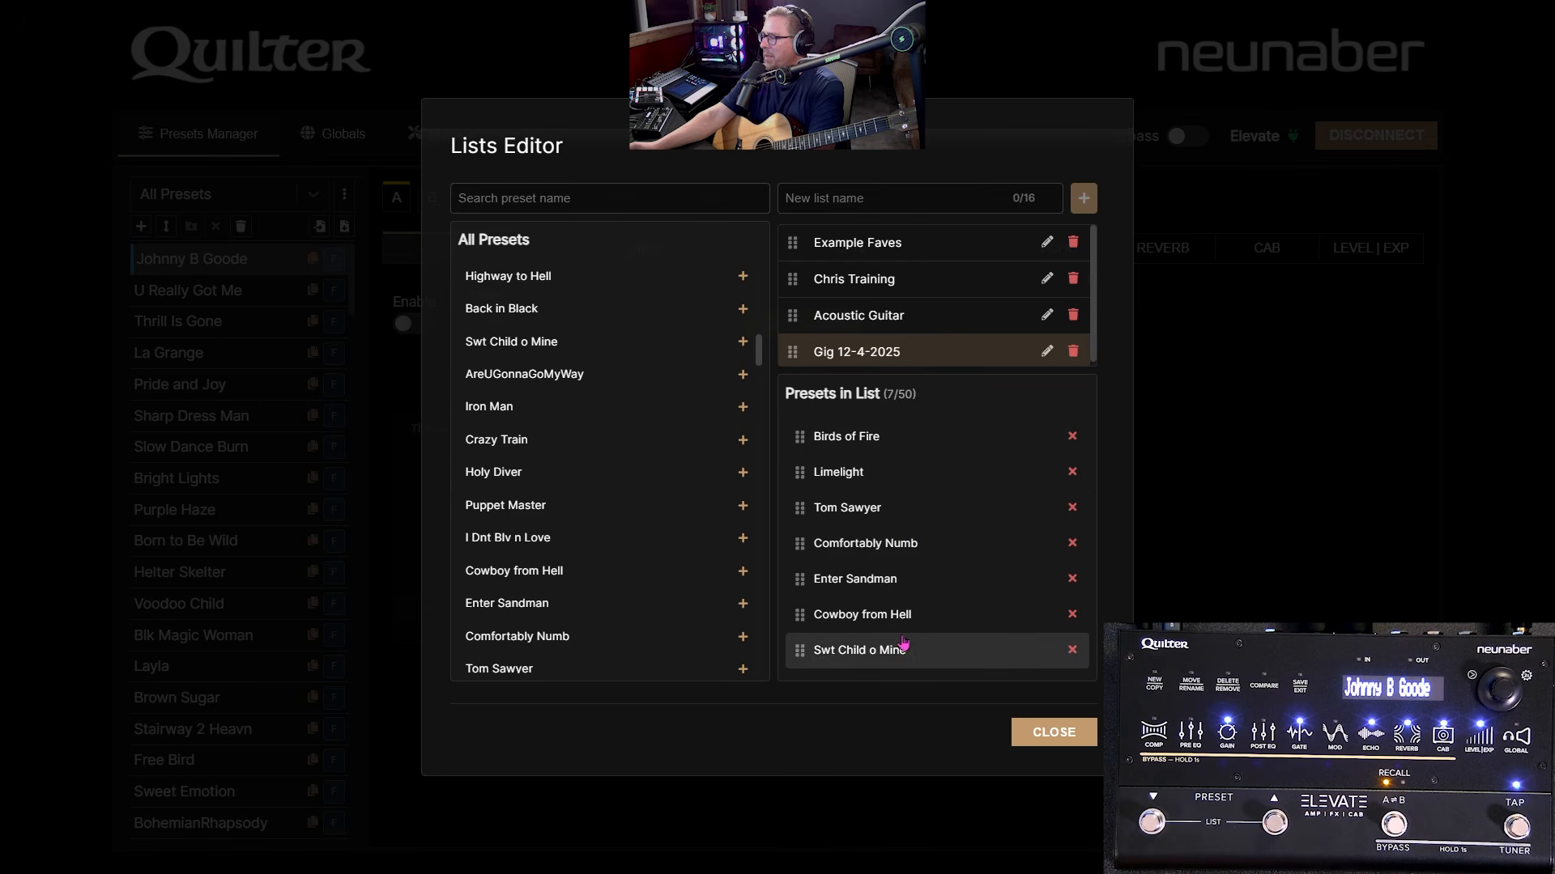
pyautogui.click(1047, 733)
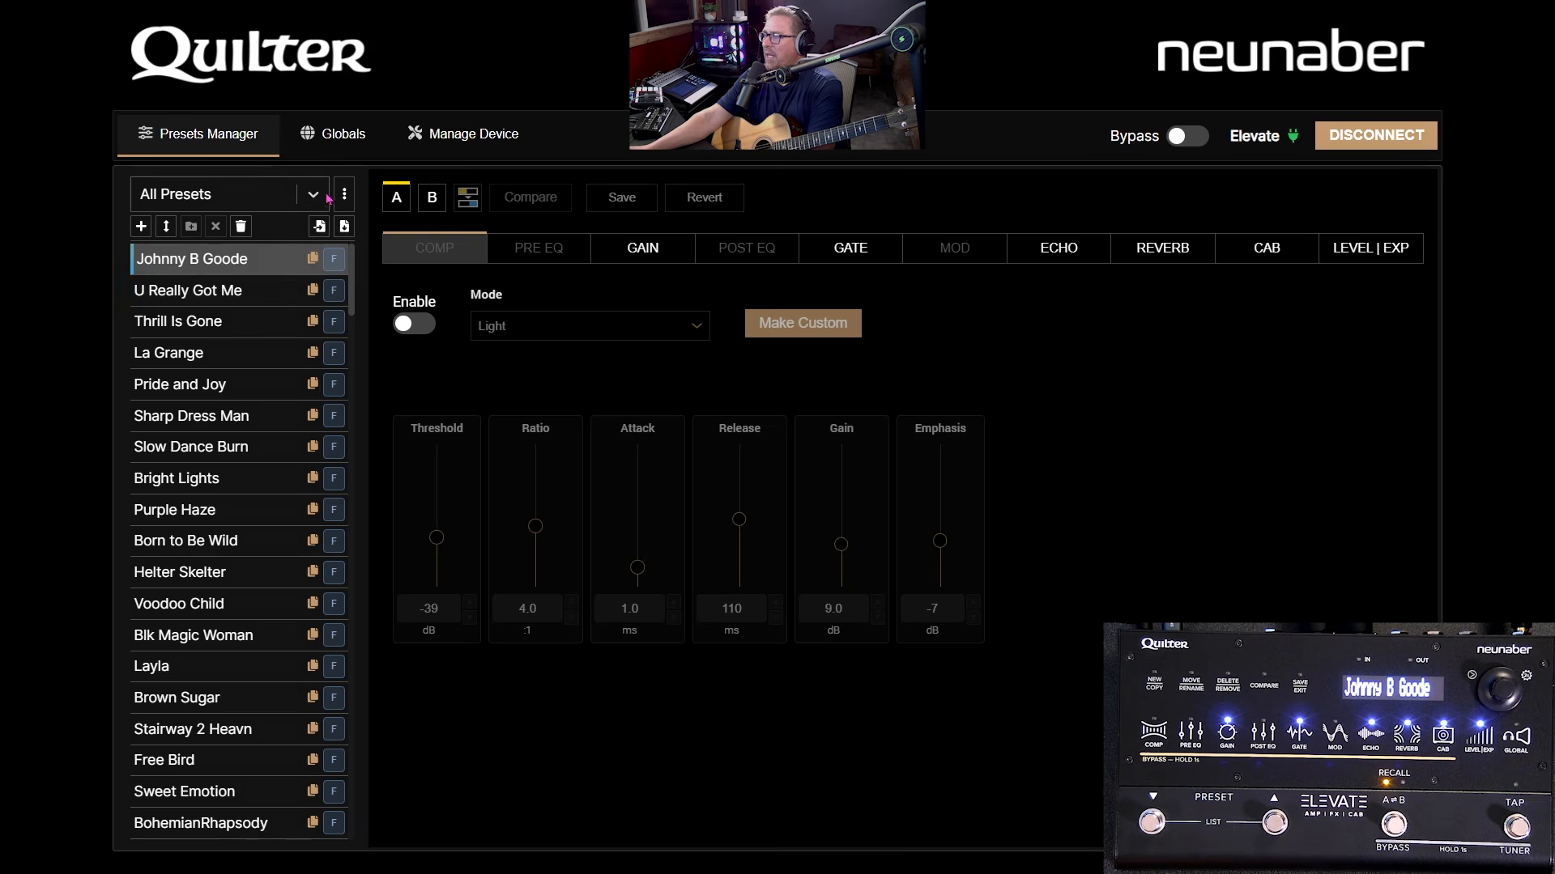
# - Filter the browser to the Gig 12-4-2025 list and open its Reorder Presets window
pyautogui.click(314, 196)
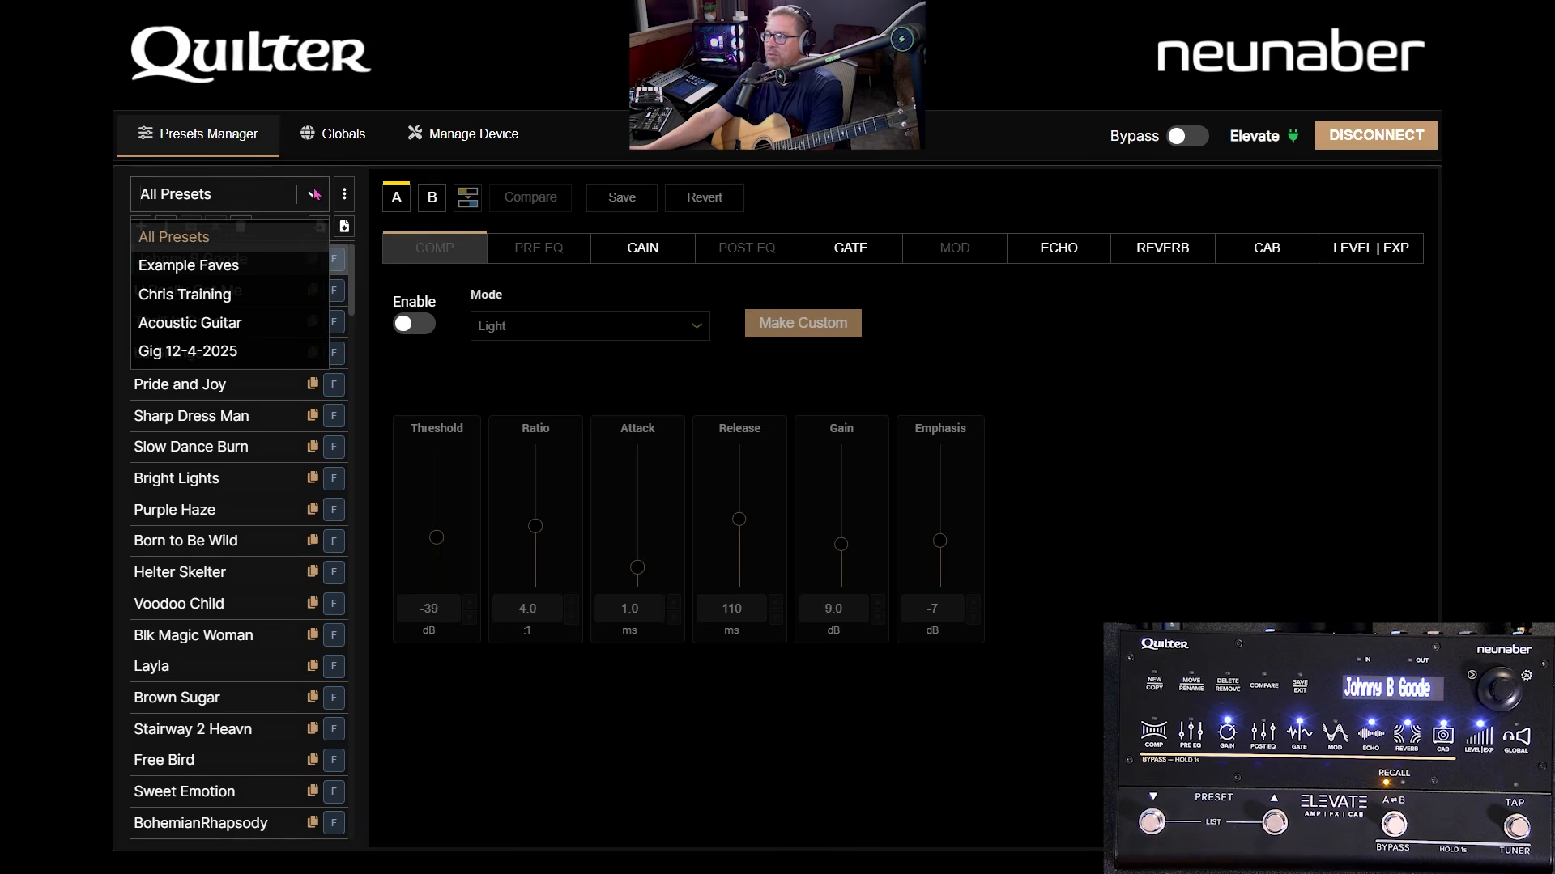
pyautogui.click(244, 354)
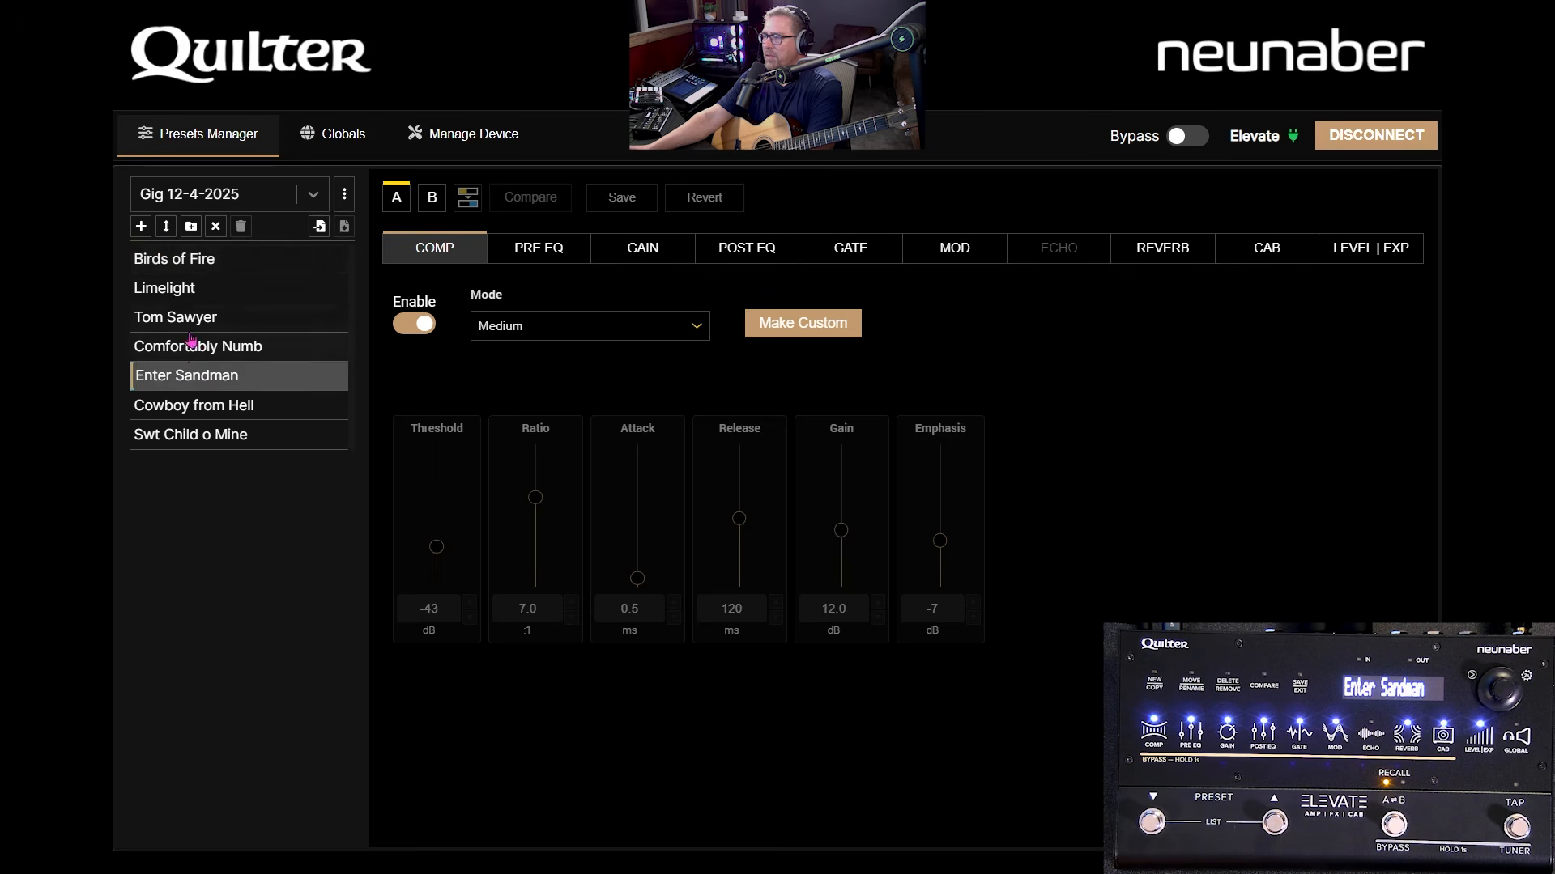
pyautogui.click(166, 230)
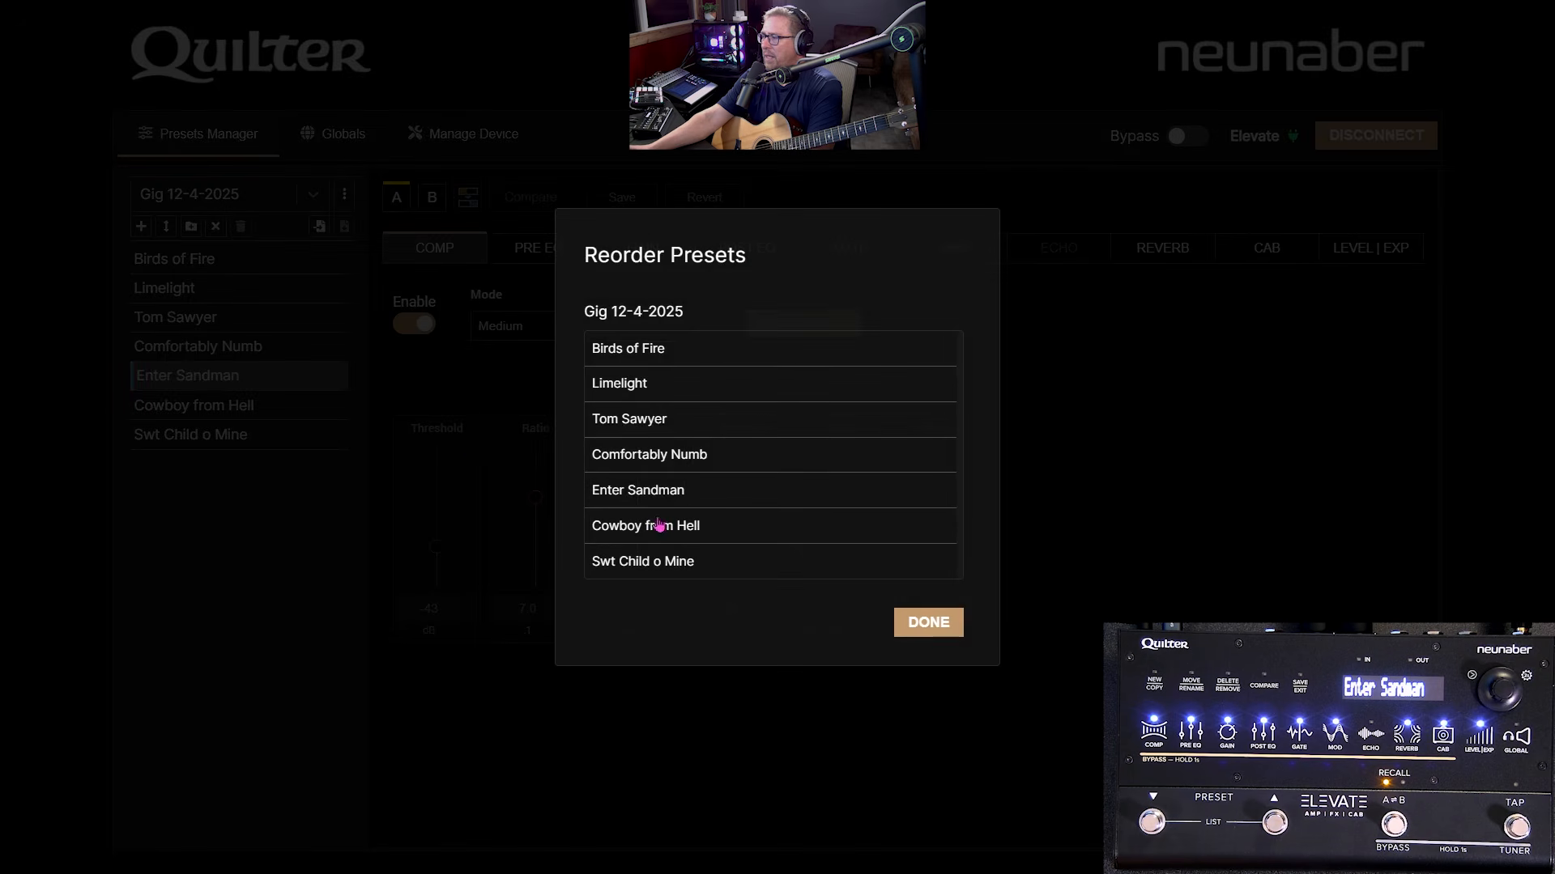
# - Move Enter Sandman above Birds of Fire to the top of the gig list and confirm the order
pyautogui.moveTo(664, 492); pyautogui.dragTo(669, 444)
pyautogui.moveTo(668, 397); pyautogui.dragTo(663, 364)
pyautogui.click(941, 620)
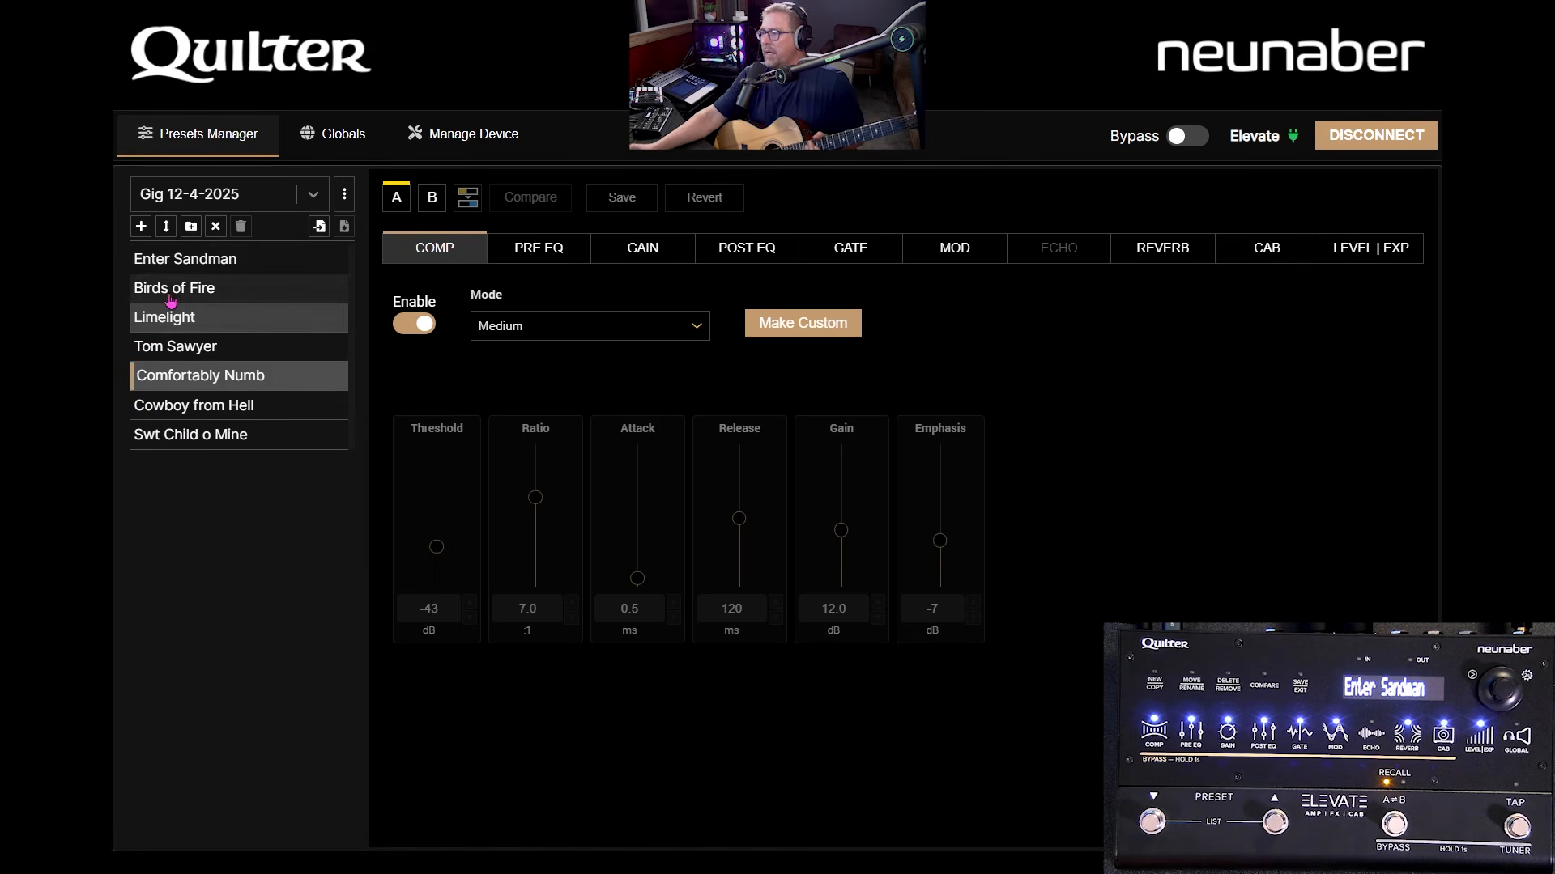
pyautogui.click(345, 195)
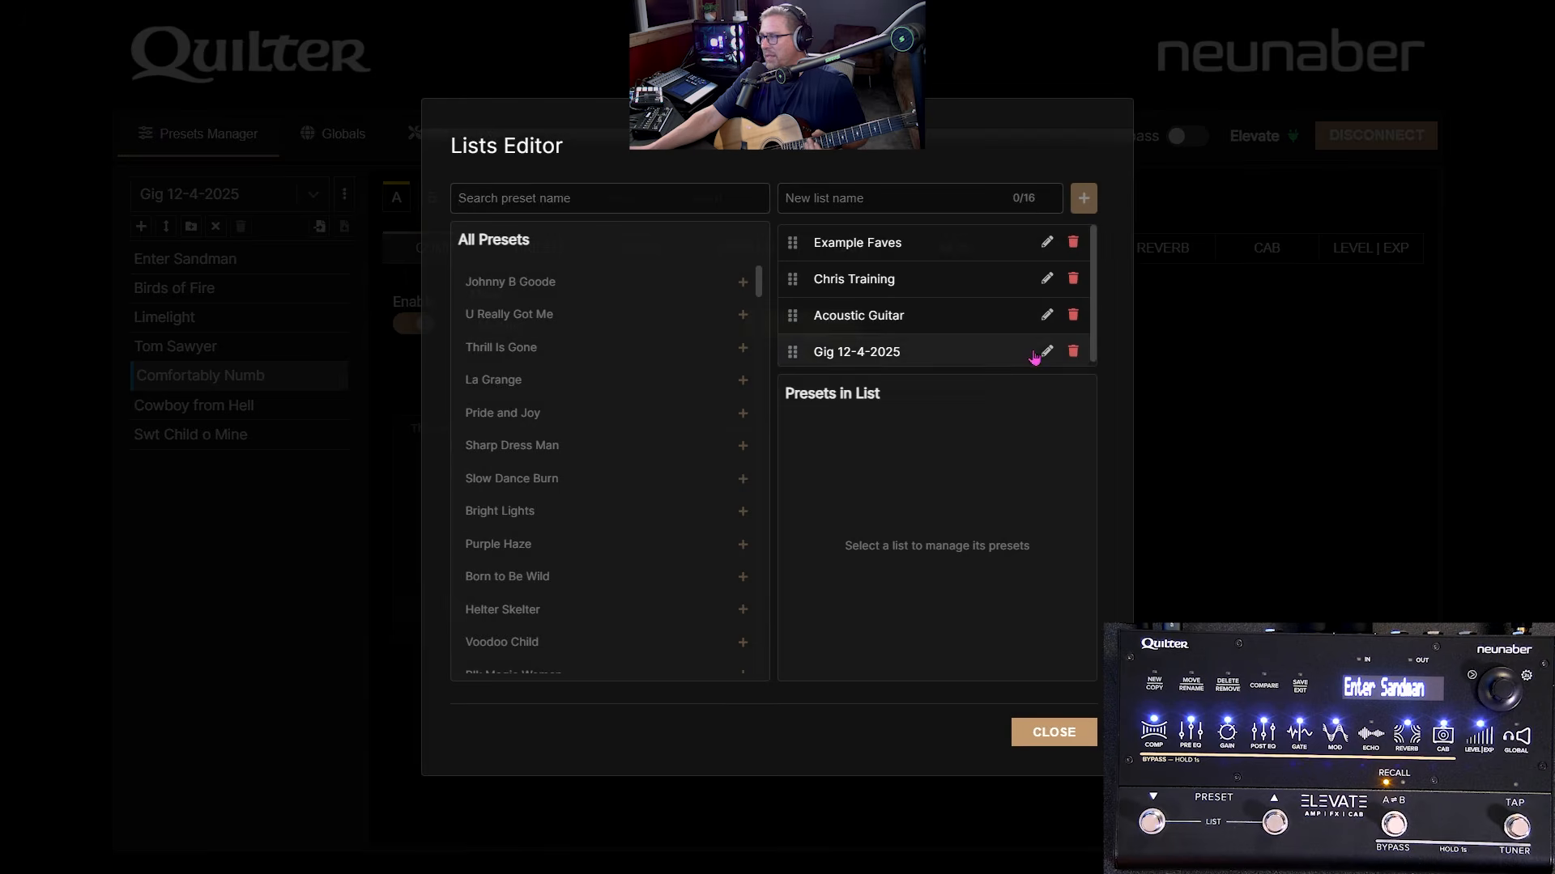
pyautogui.click(1053, 732)
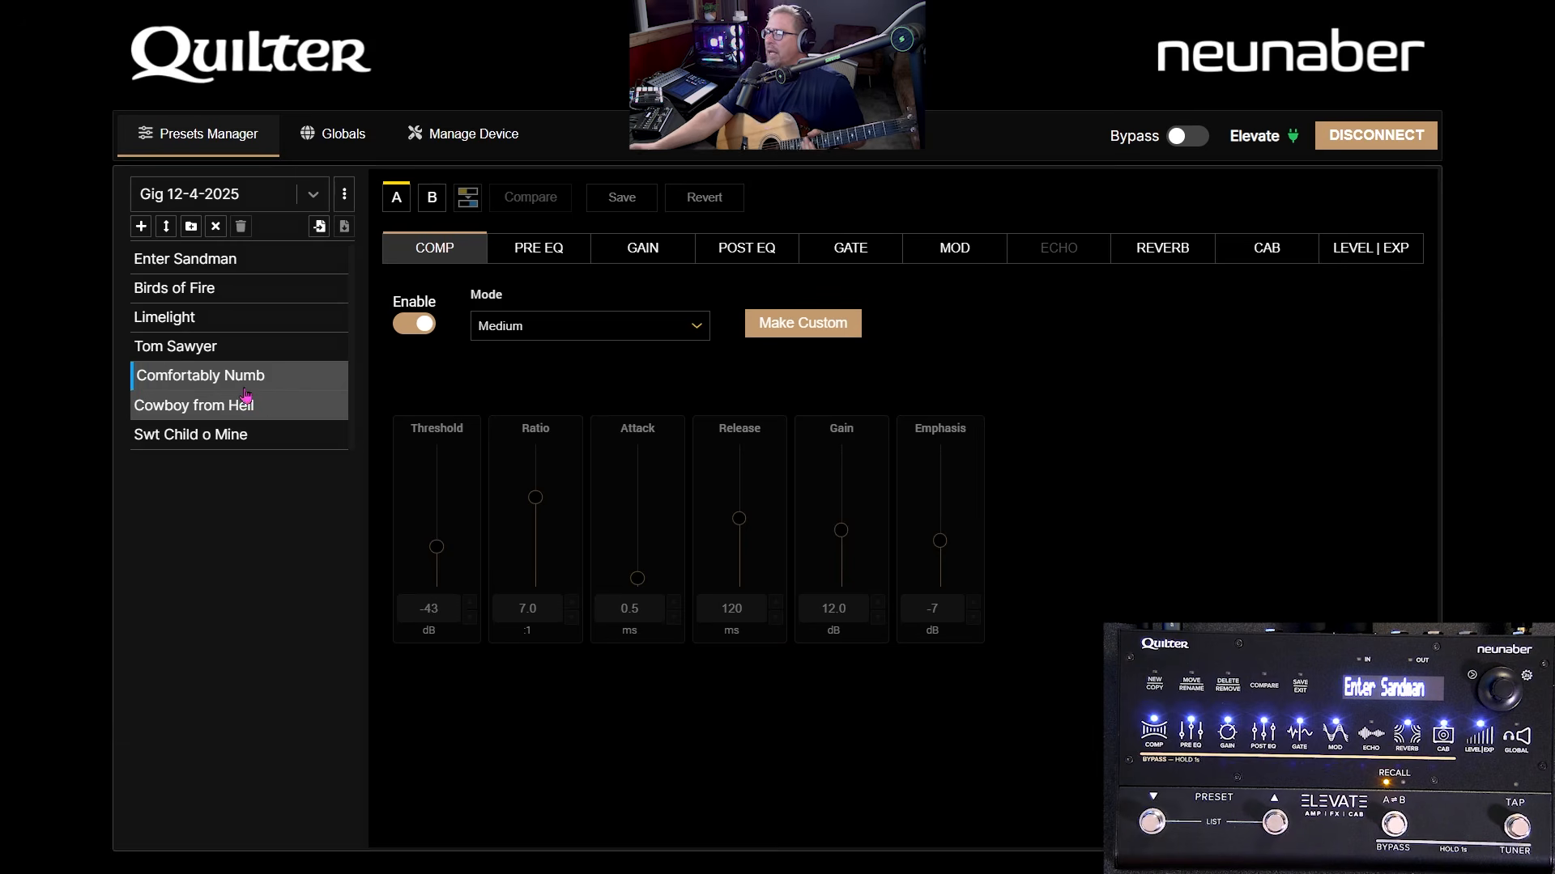
# - Append Back in Black and AreUGonnaGoMyWay to the Gig 12-4-2025 list
pyautogui.click(191, 227)
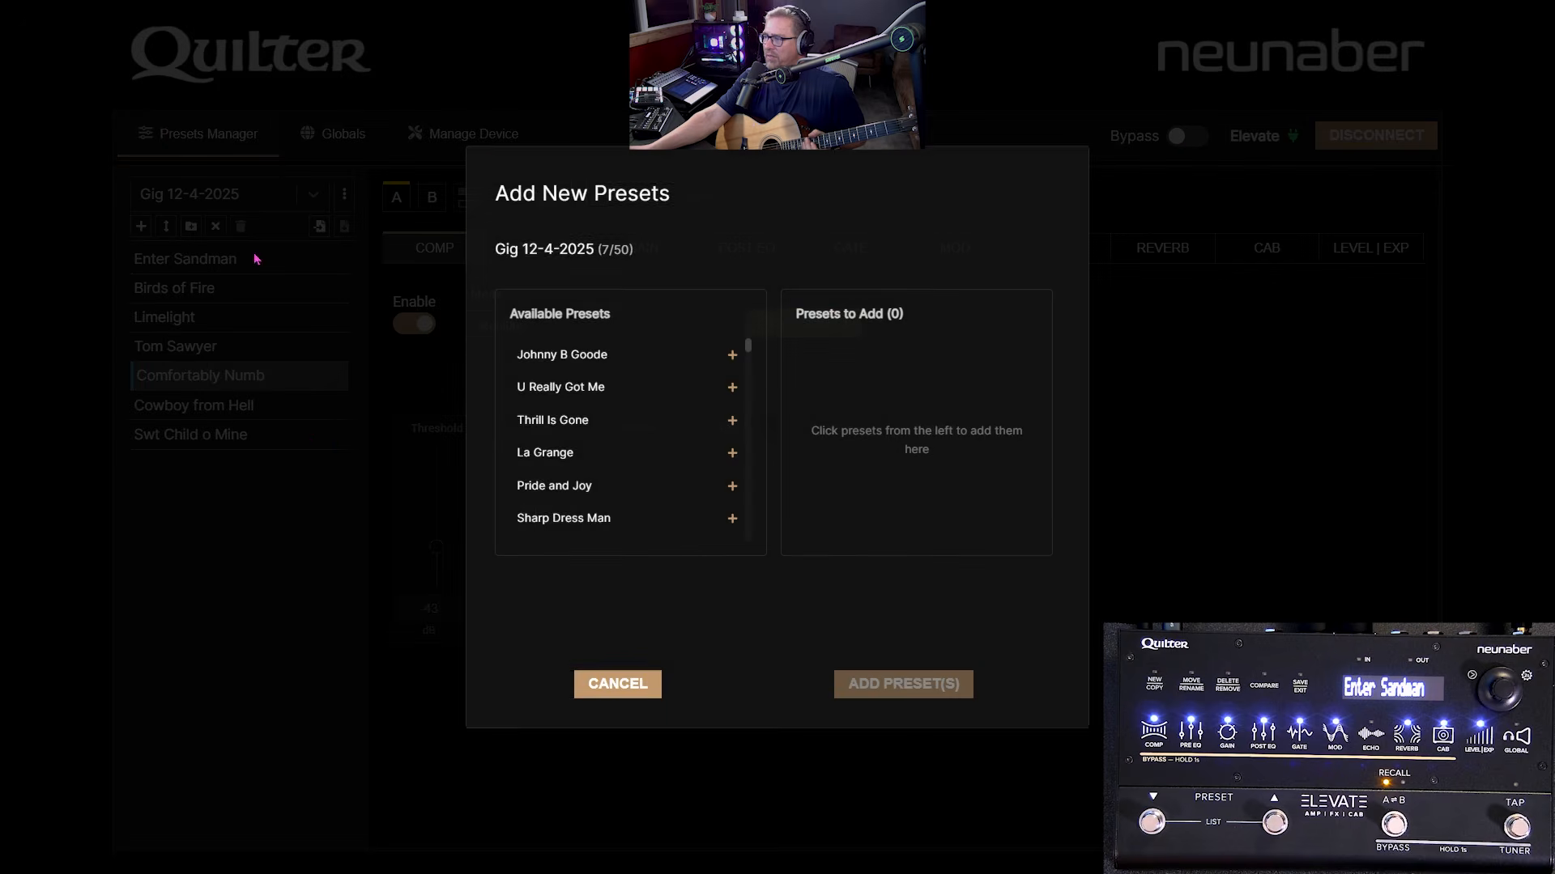
pyautogui.scroll(-5, 664, 441)
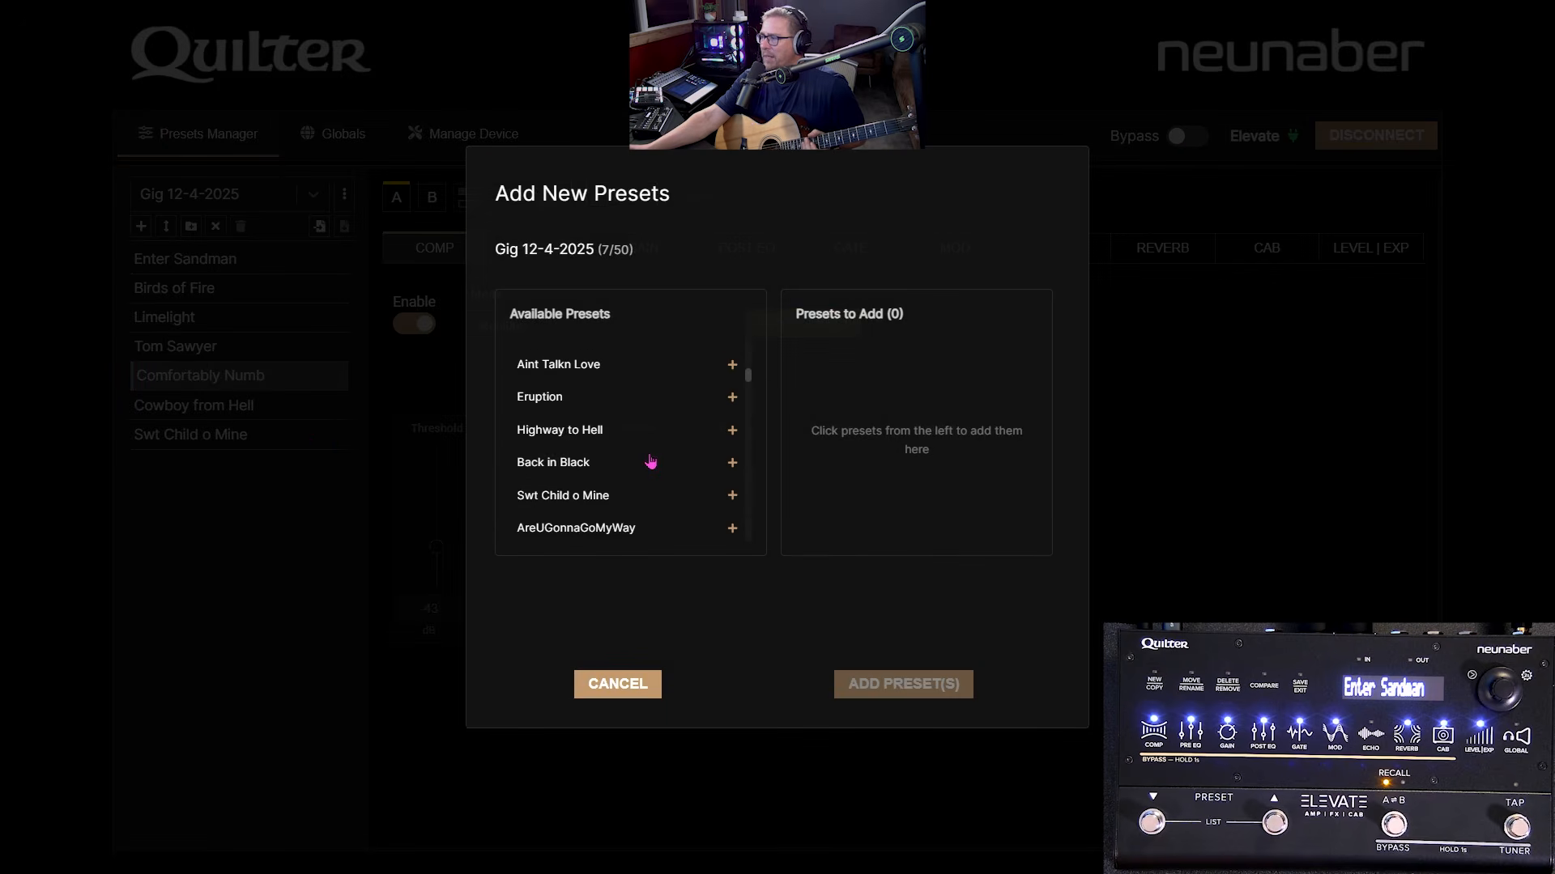
pyautogui.click(731, 464)
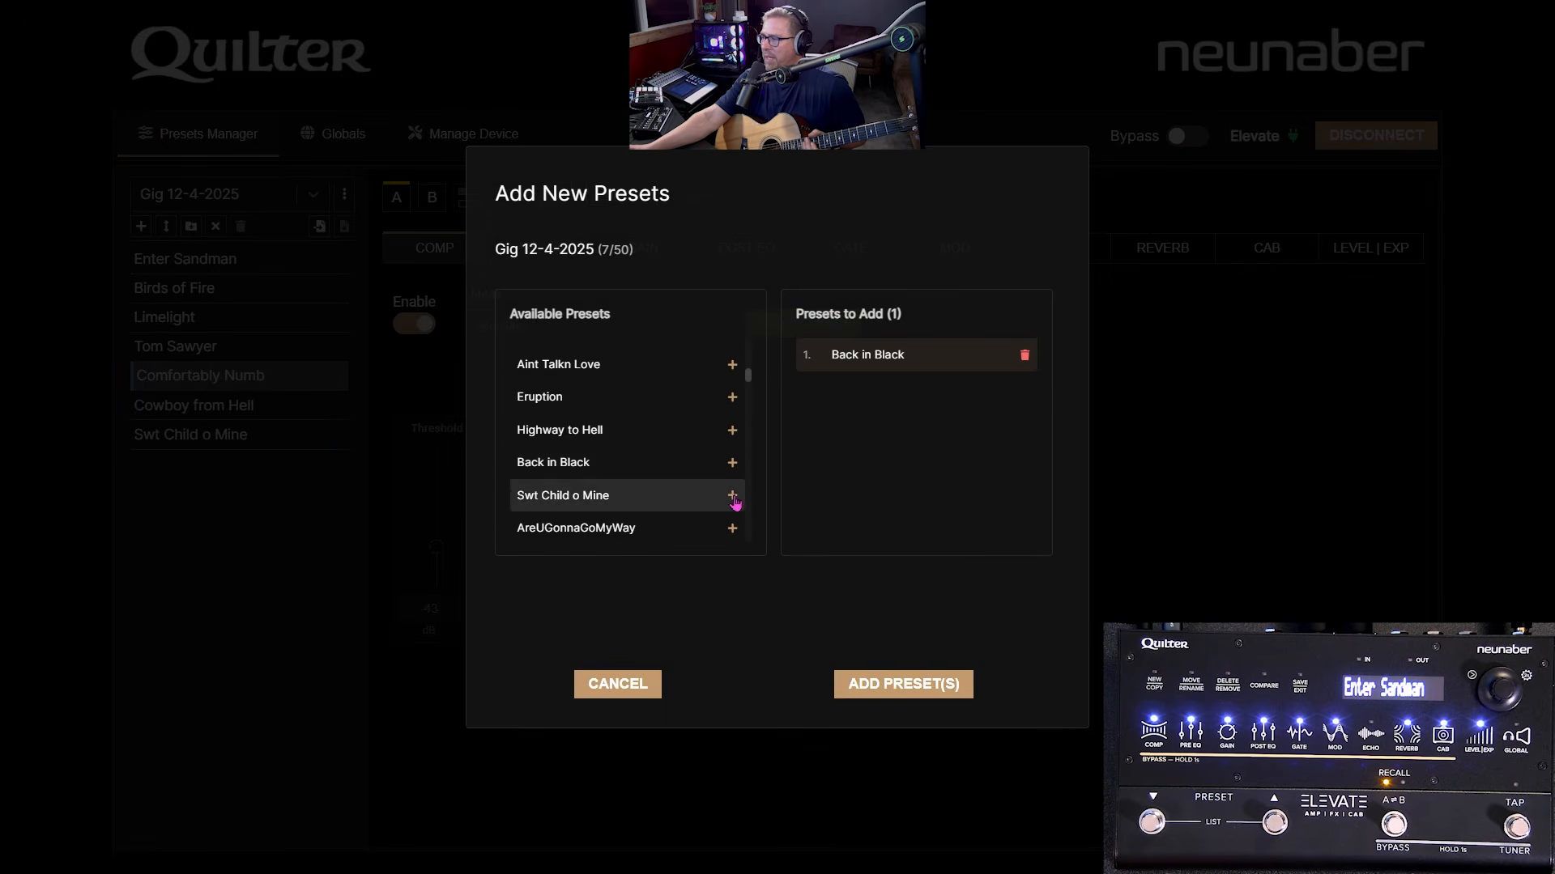
pyautogui.click(731, 529)
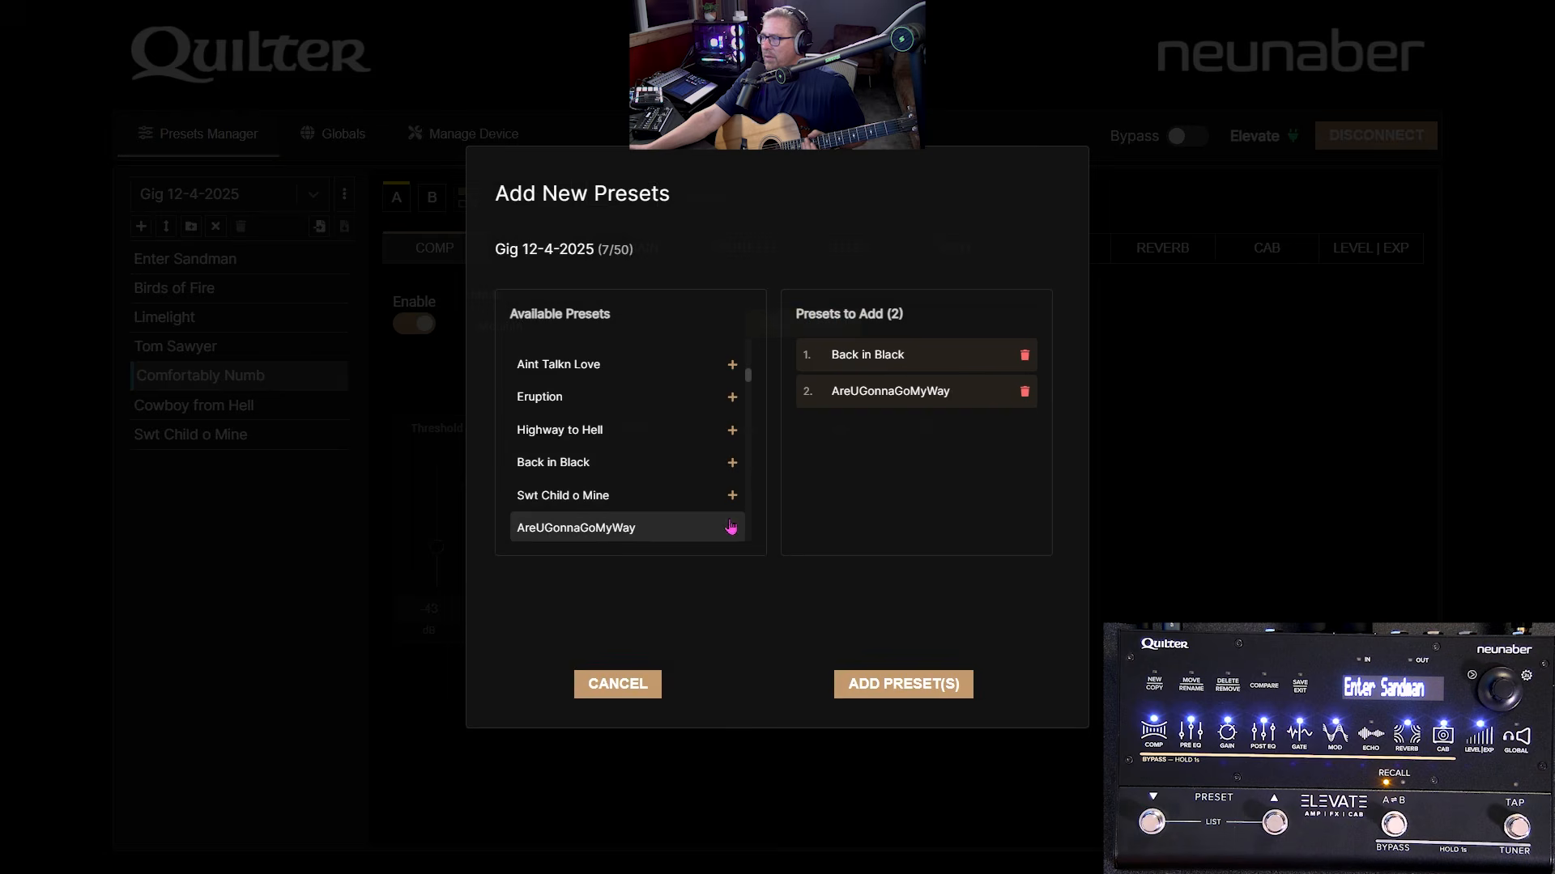
pyautogui.click(903, 685)
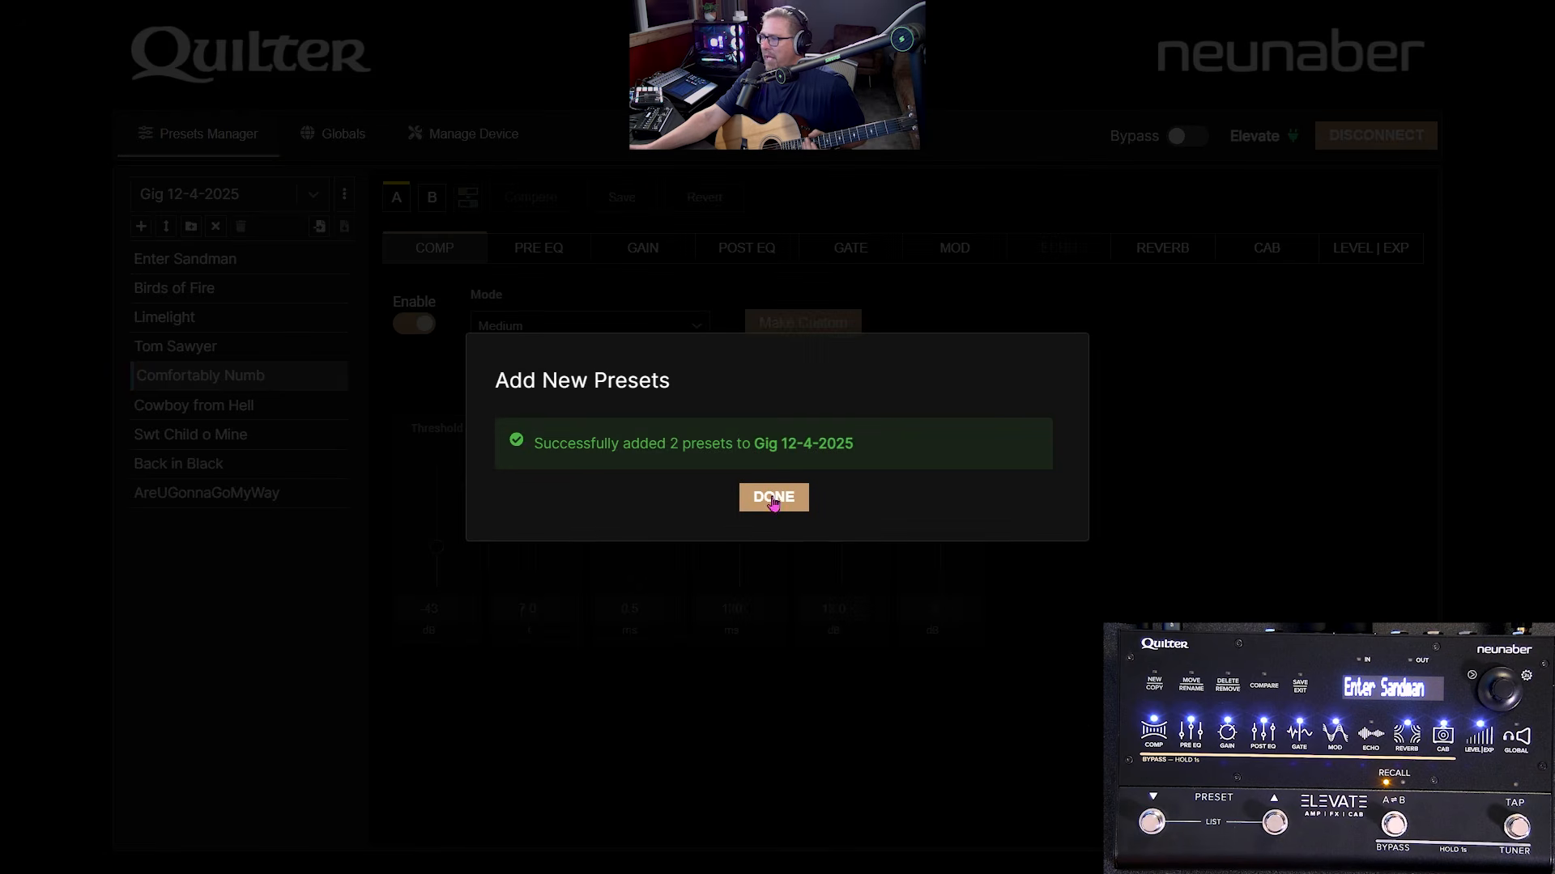
pyautogui.click(781, 505)
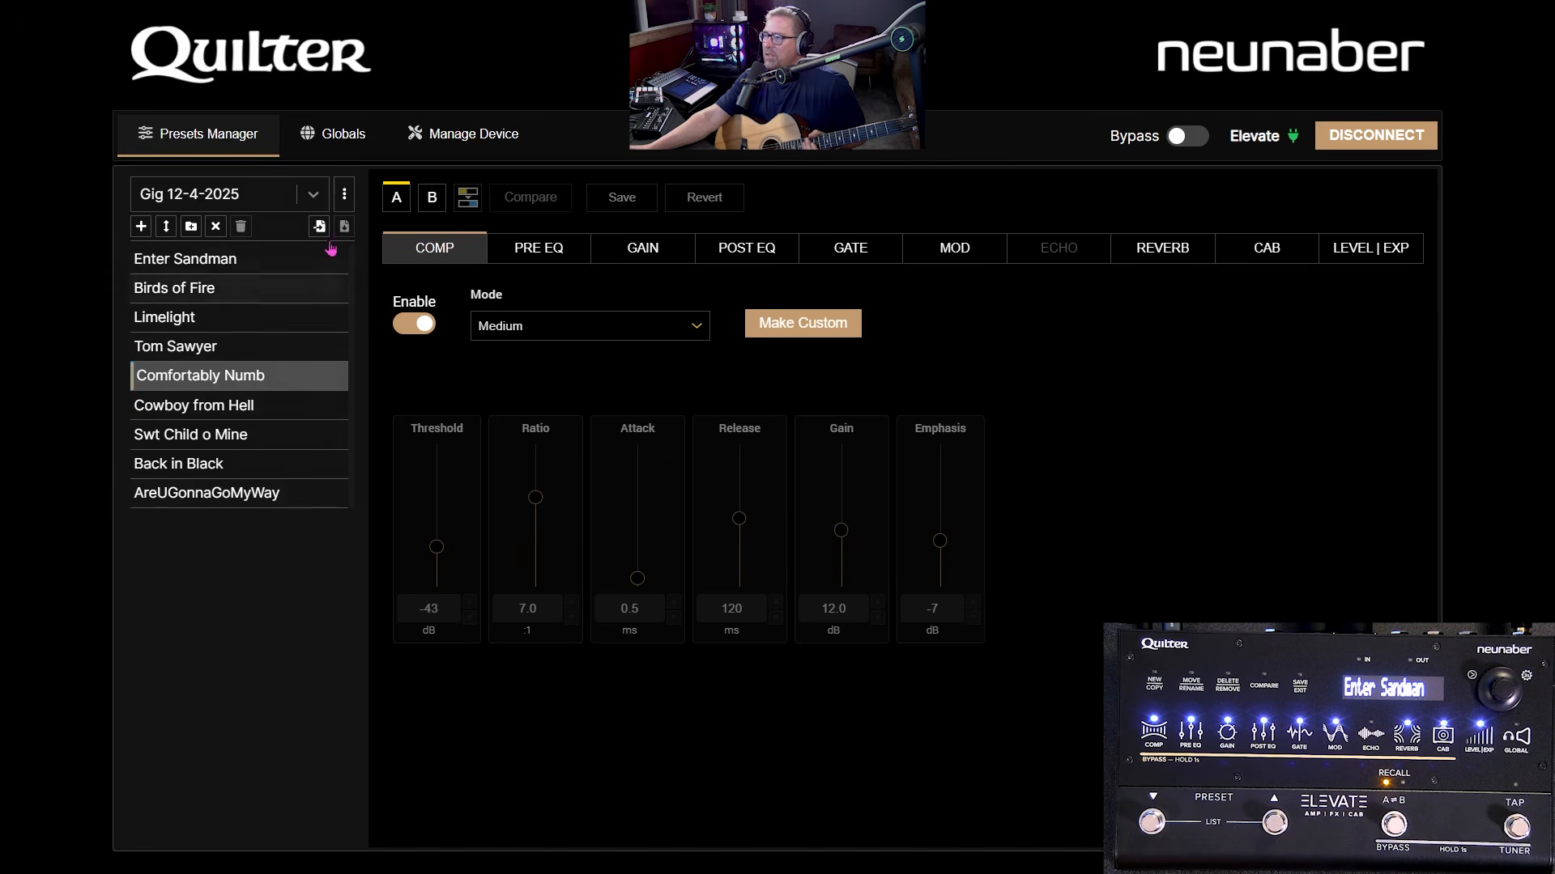
pyautogui.click(344, 194)
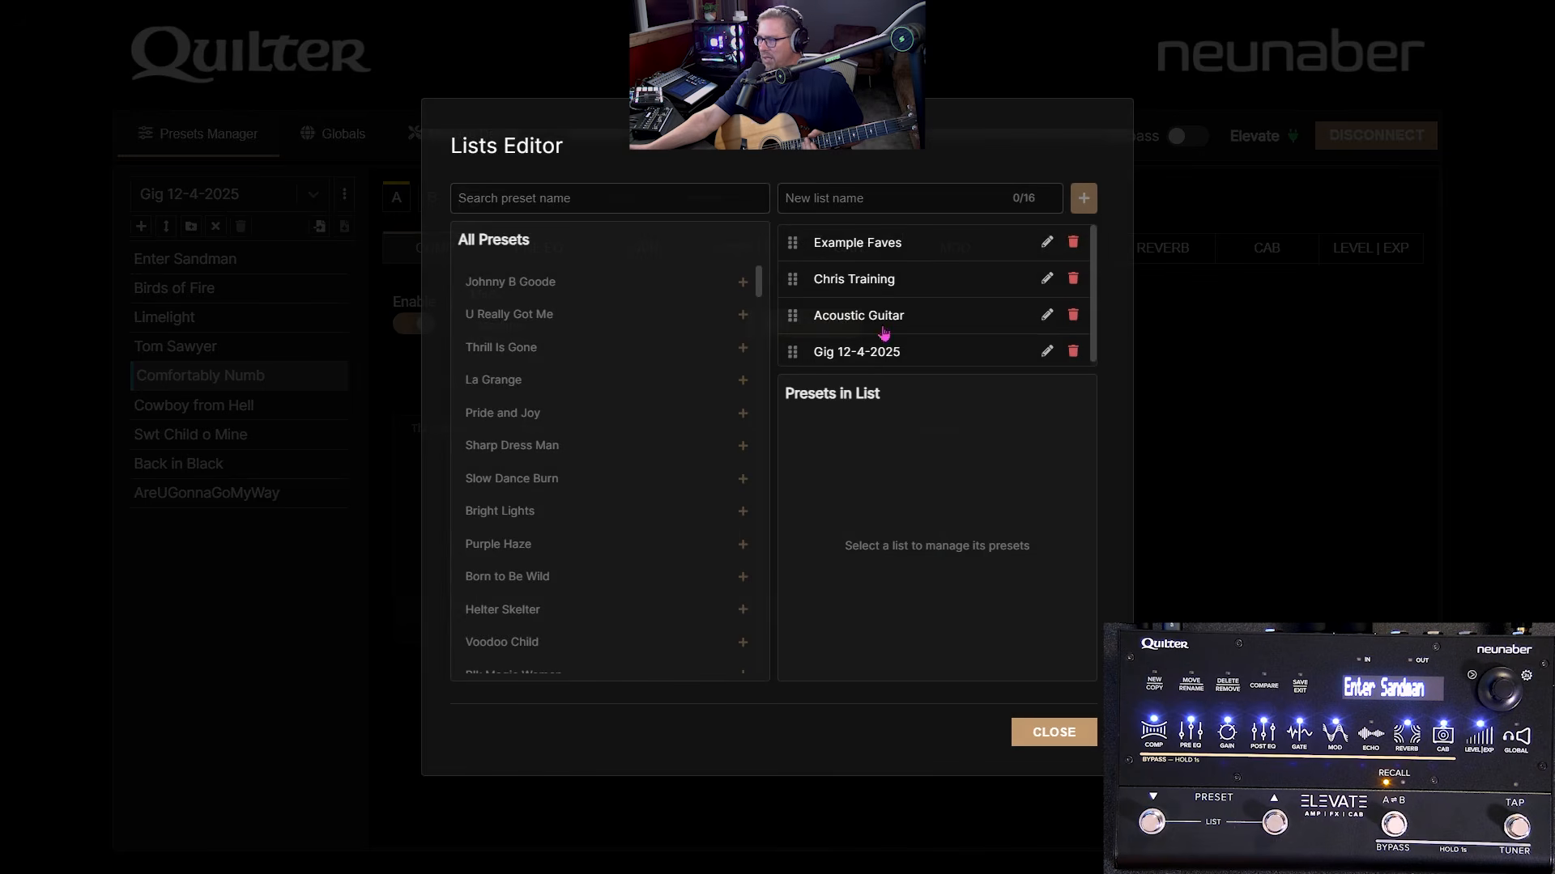
# - Close the Lists Editor, select Comfortably Numb, then switch the browser back to All Presets
pyautogui.click(1046, 732)
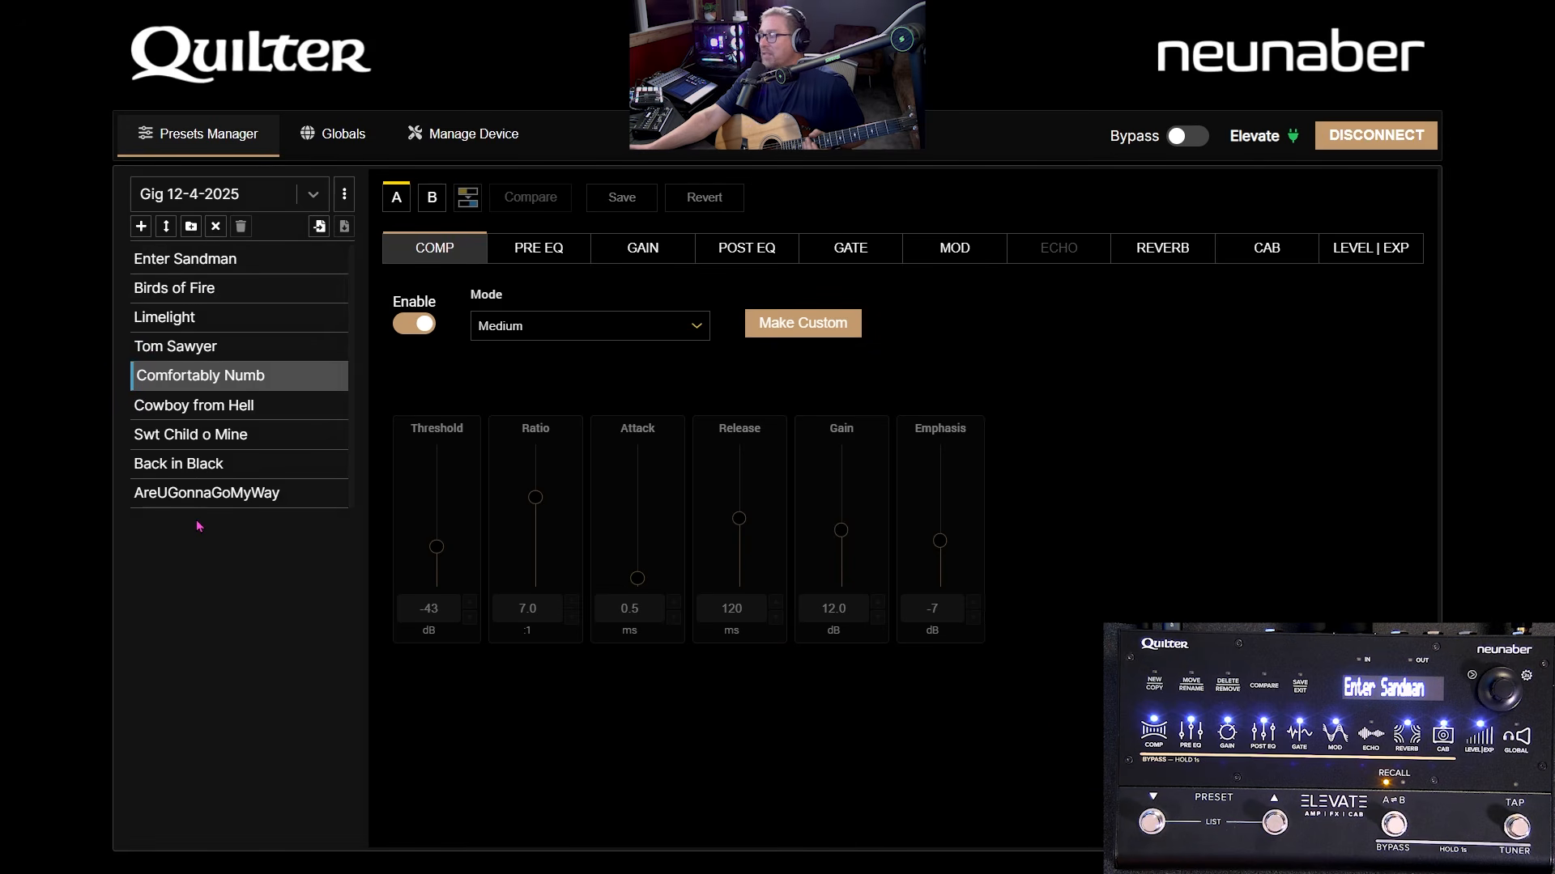
pyautogui.click(216, 232)
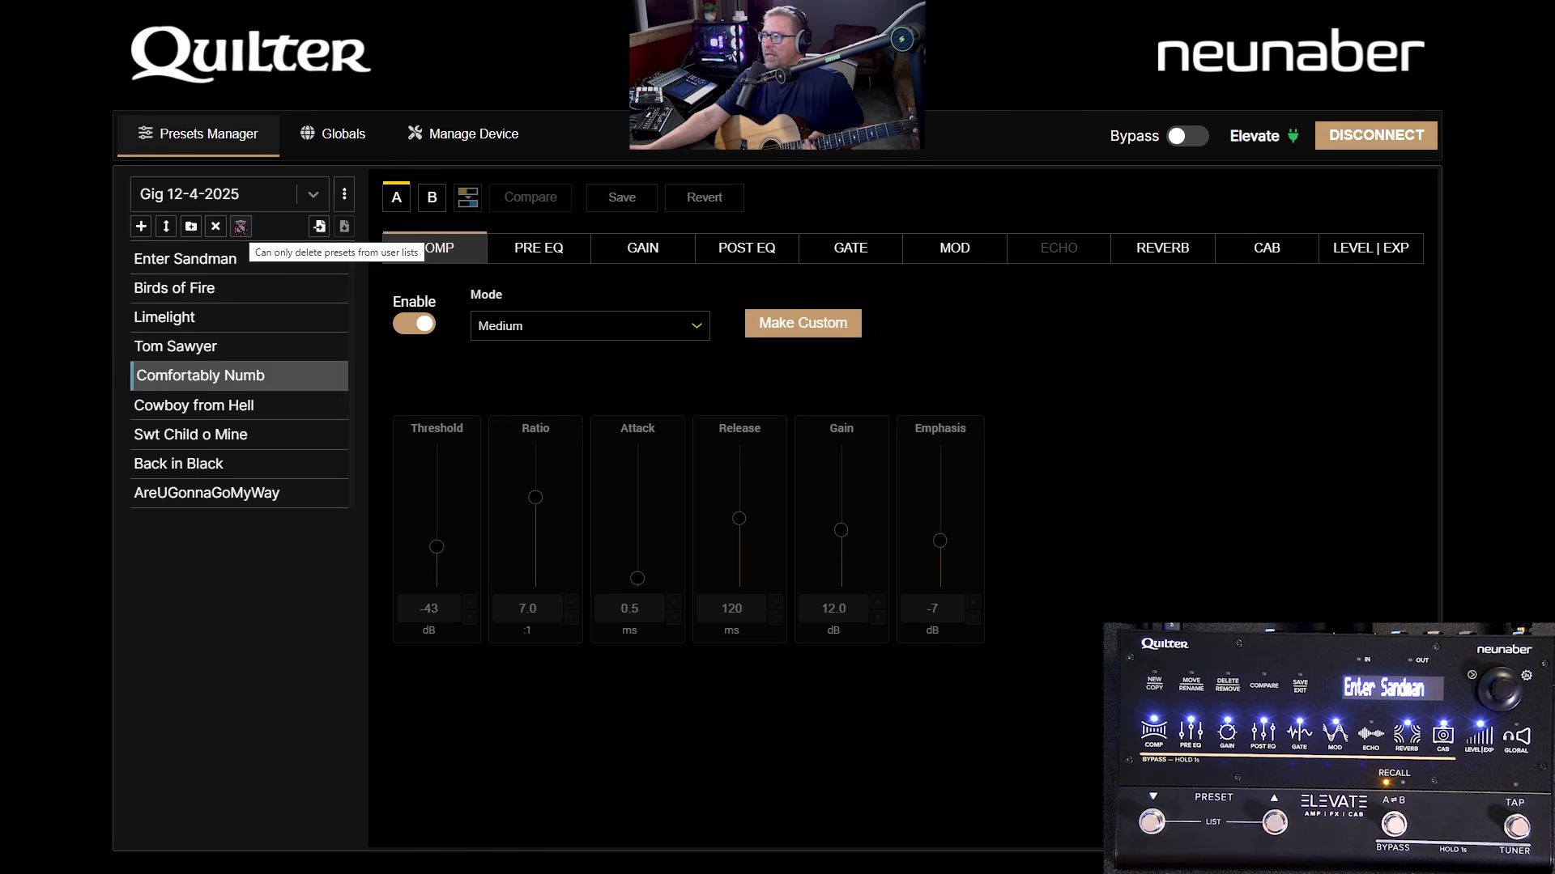
pyautogui.click(313, 195)
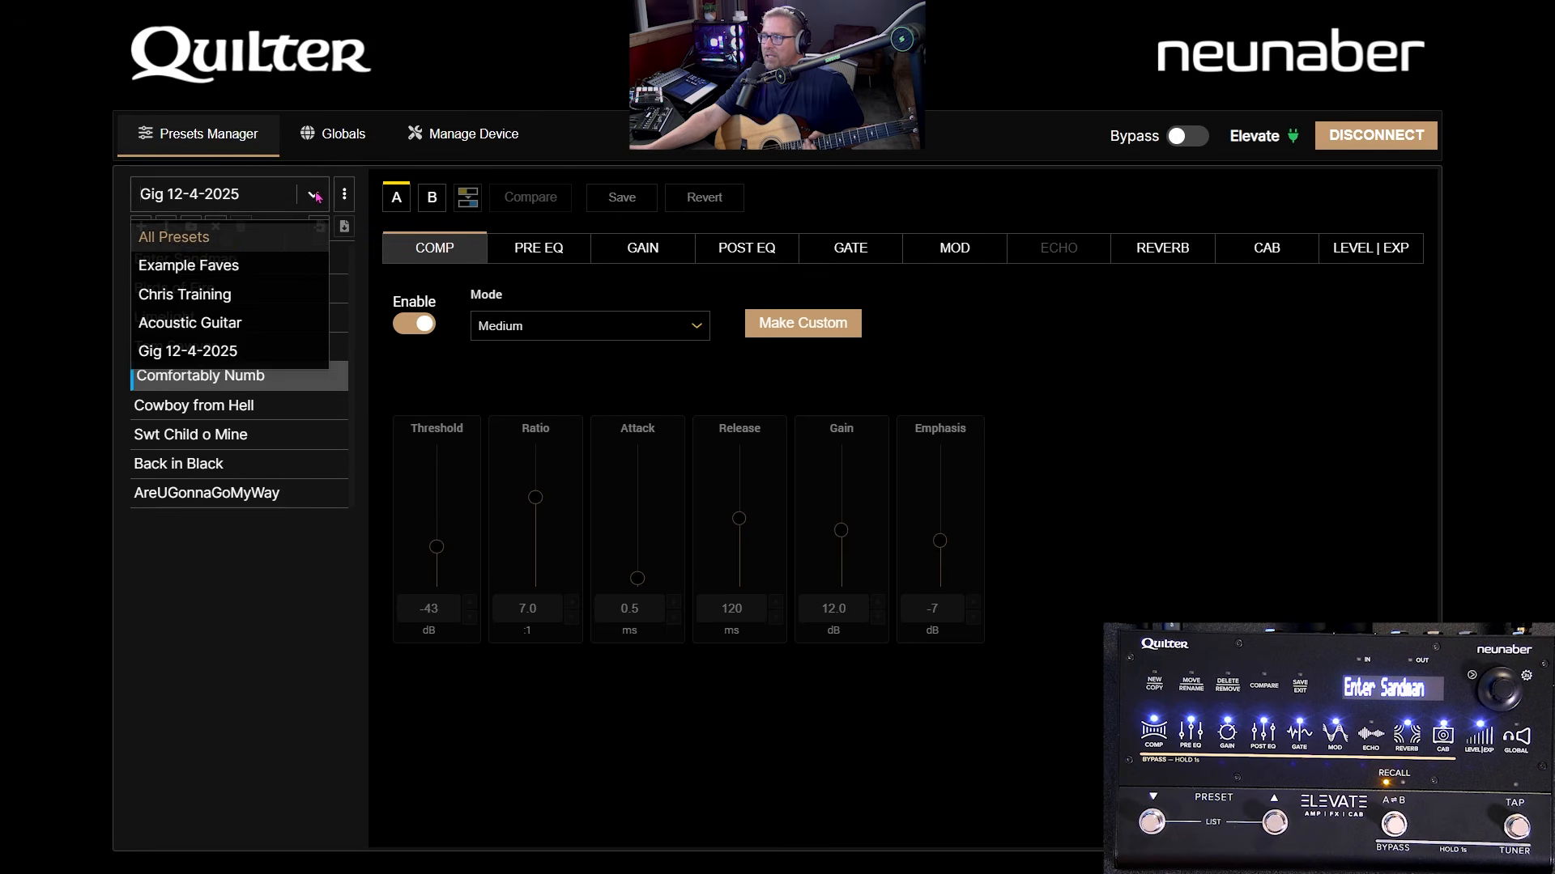
pyautogui.click(257, 238)
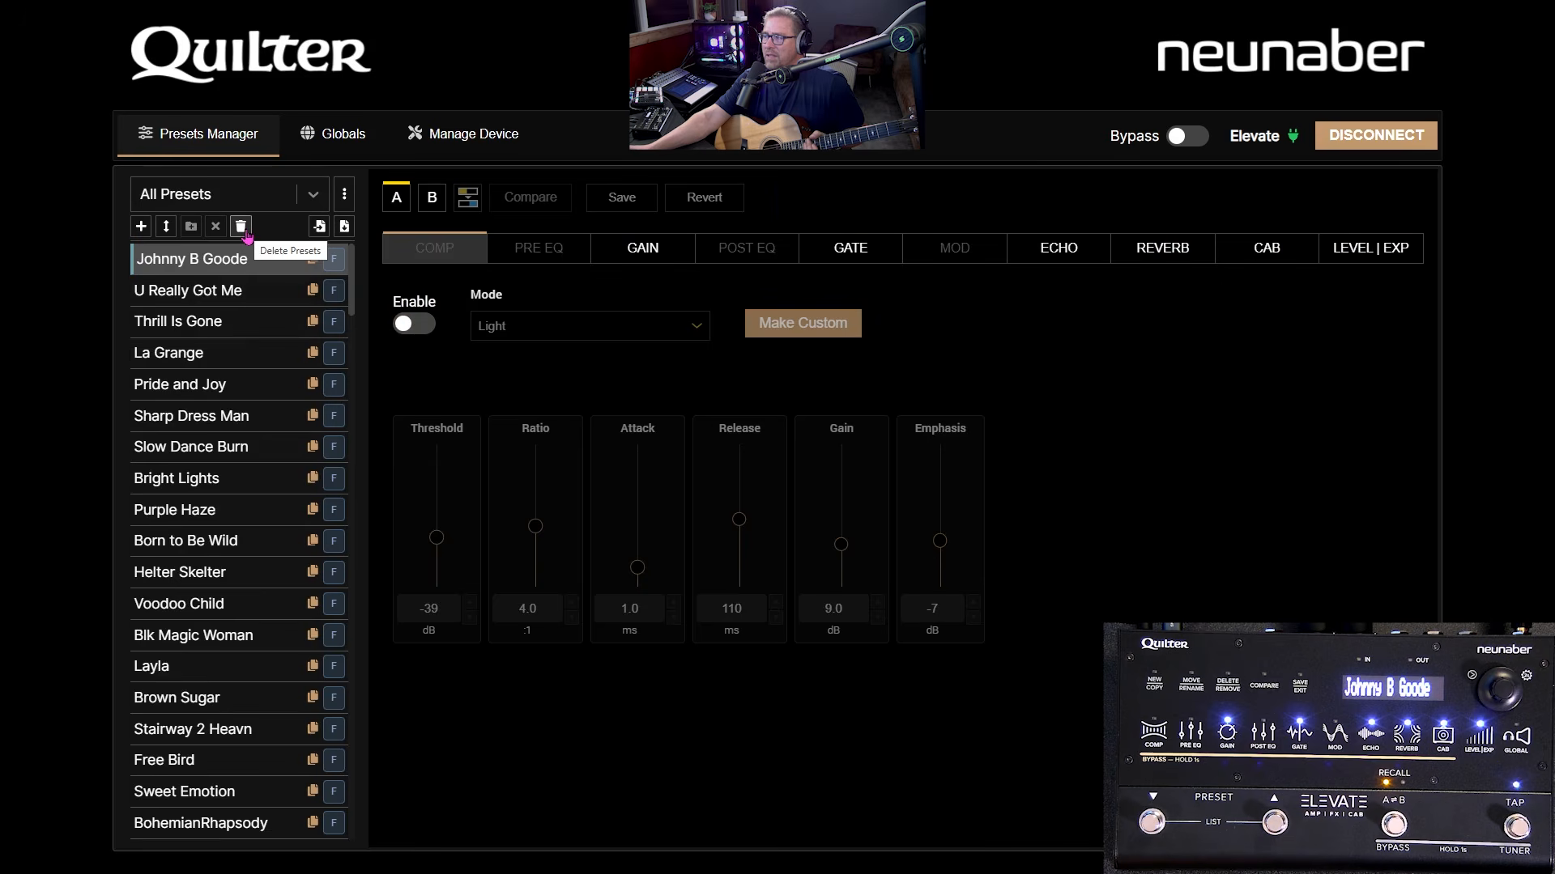
# - Enable per-preset edit and delete mode with Just ChorusFlng loaded, then open Import Presets
pyautogui.click(241, 227)
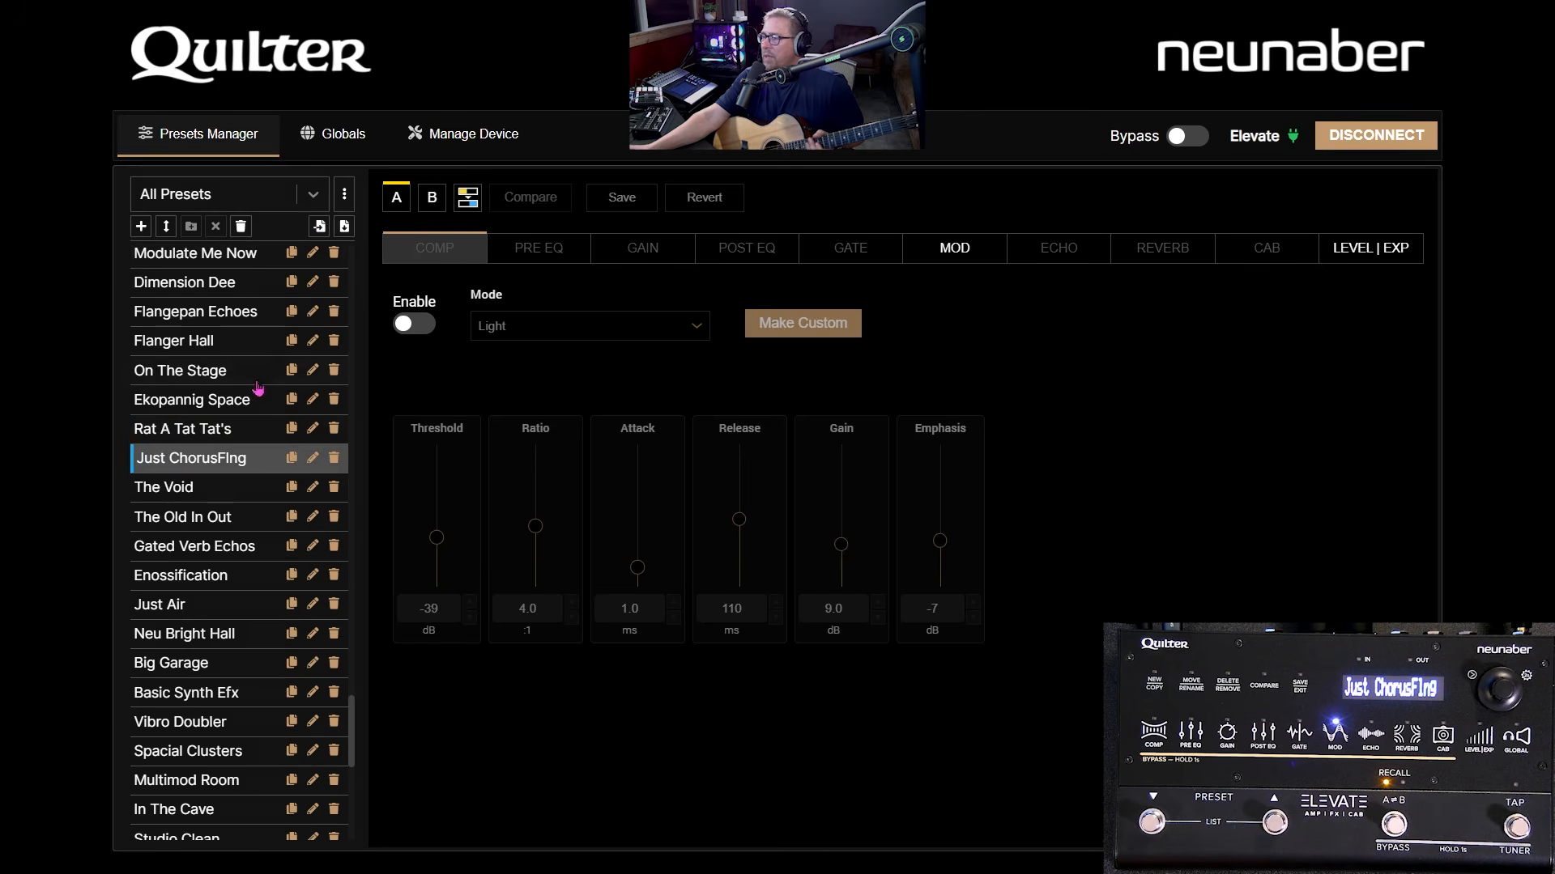
pyautogui.click(319, 226)
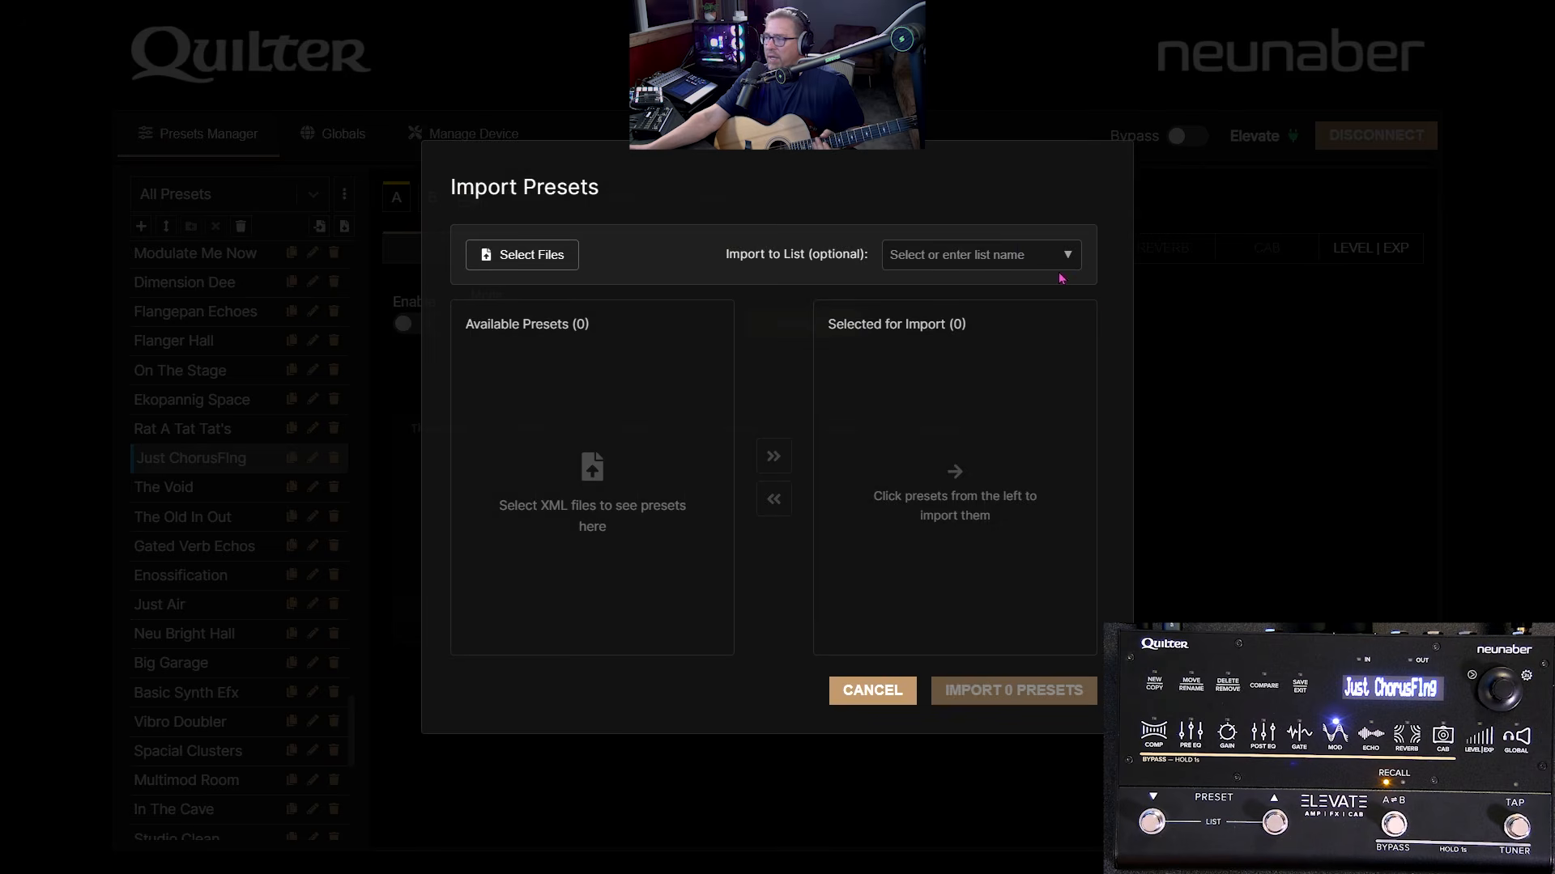
# - Cancel the import and, in the export window, mark only Neve RNDI for export
pyautogui.click(873, 690)
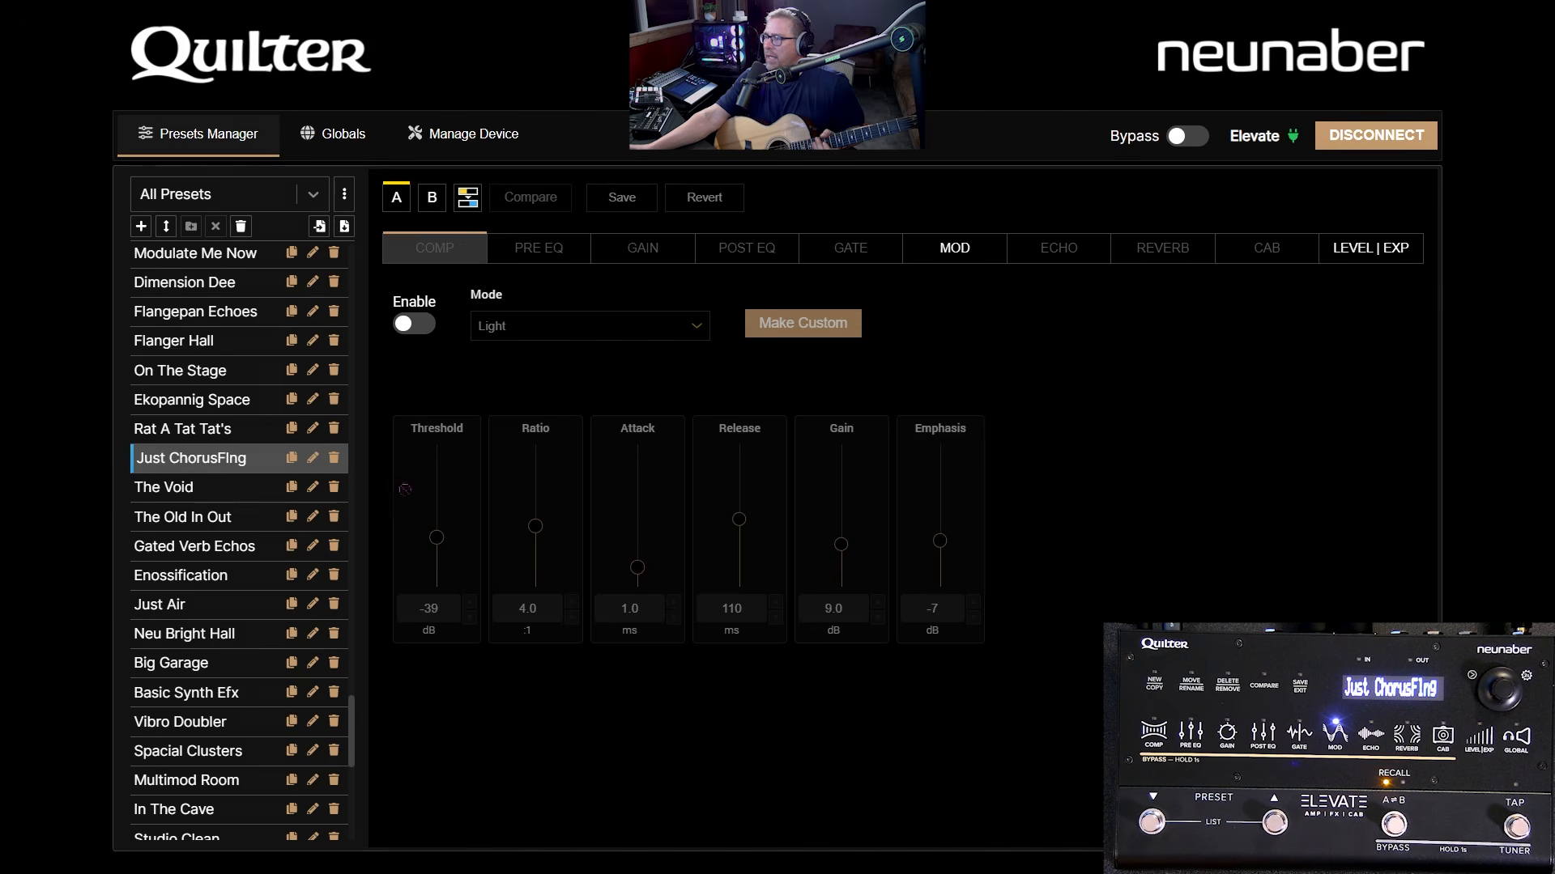
pyautogui.click(344, 226)
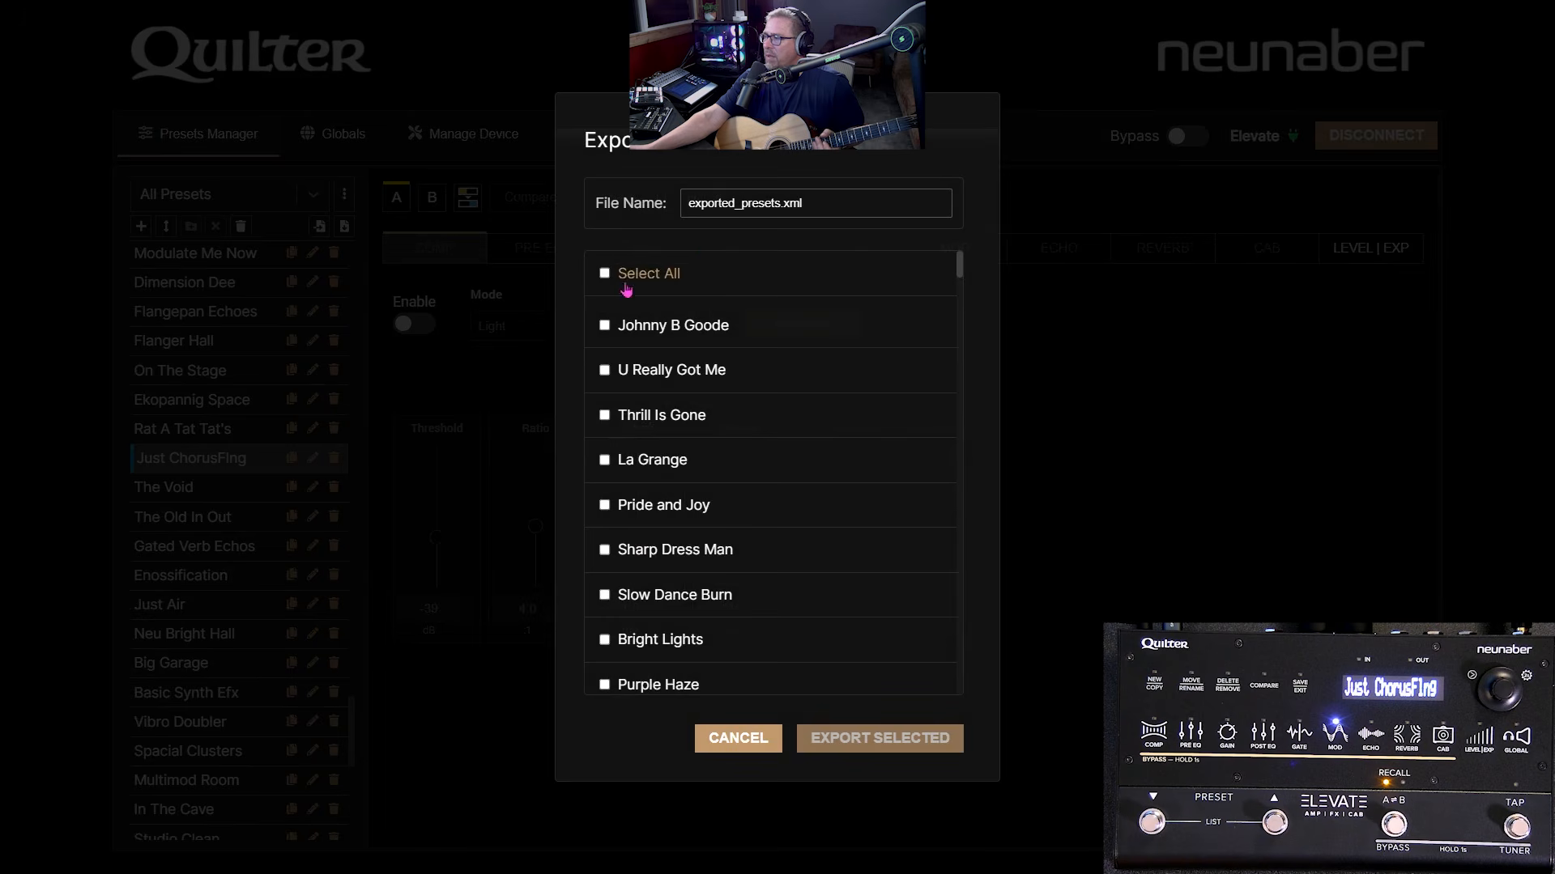
pyautogui.click(605, 465)
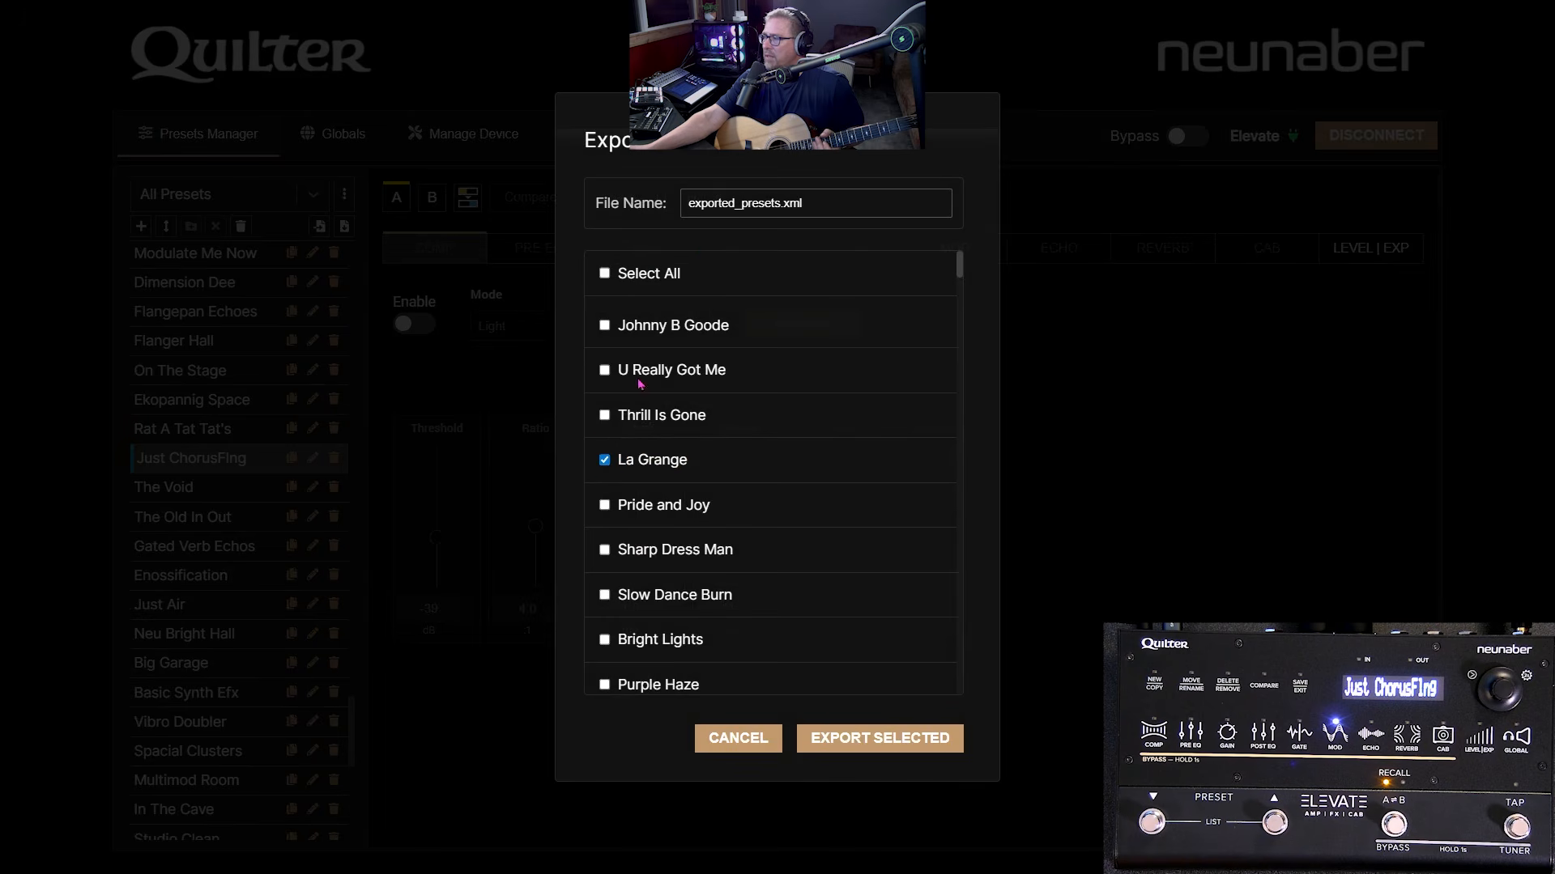
pyautogui.scroll(-5, 632, 348)
pyautogui.scroll(5, 635, 451)
pyautogui.click(605, 460)
pyautogui.scroll(-15, 648, 462)
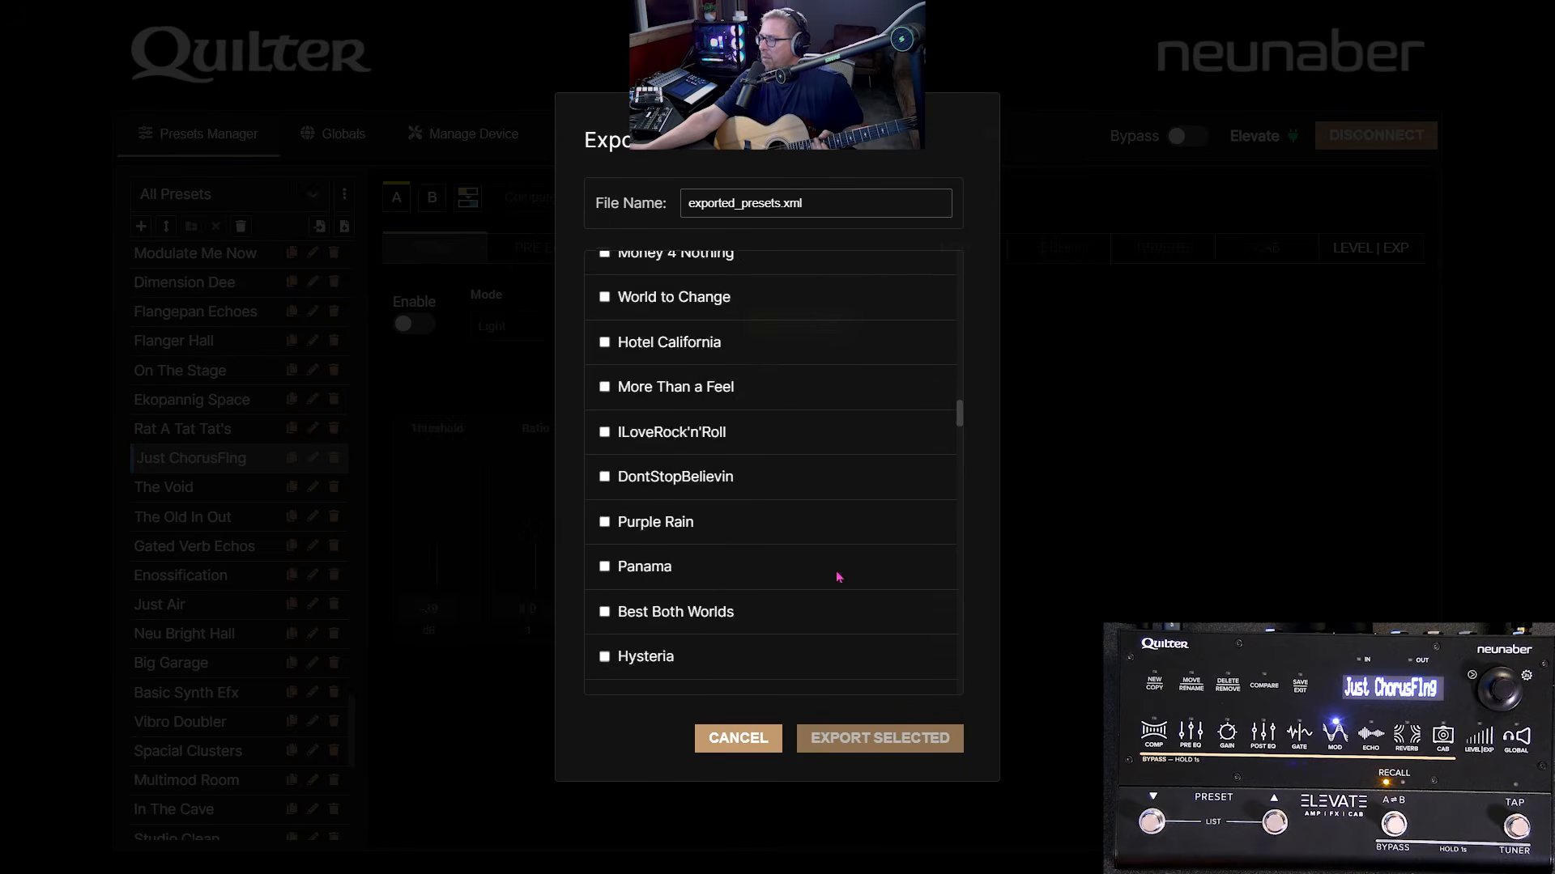
pyautogui.scroll(-20, 816, 382)
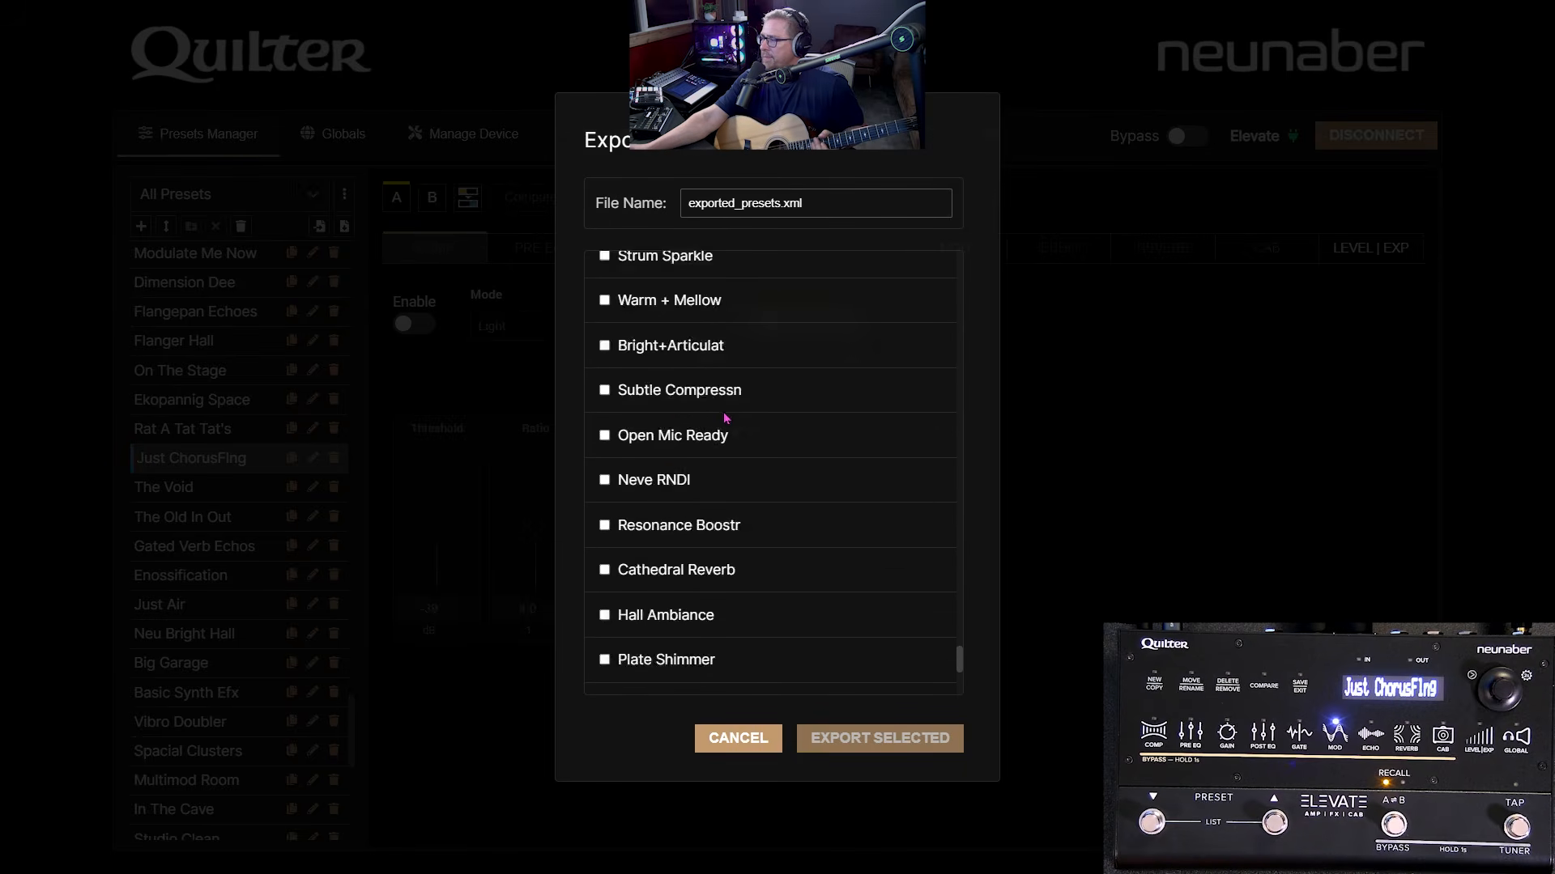
pyautogui.scroll(-1, 679, 437)
pyautogui.click(605, 420)
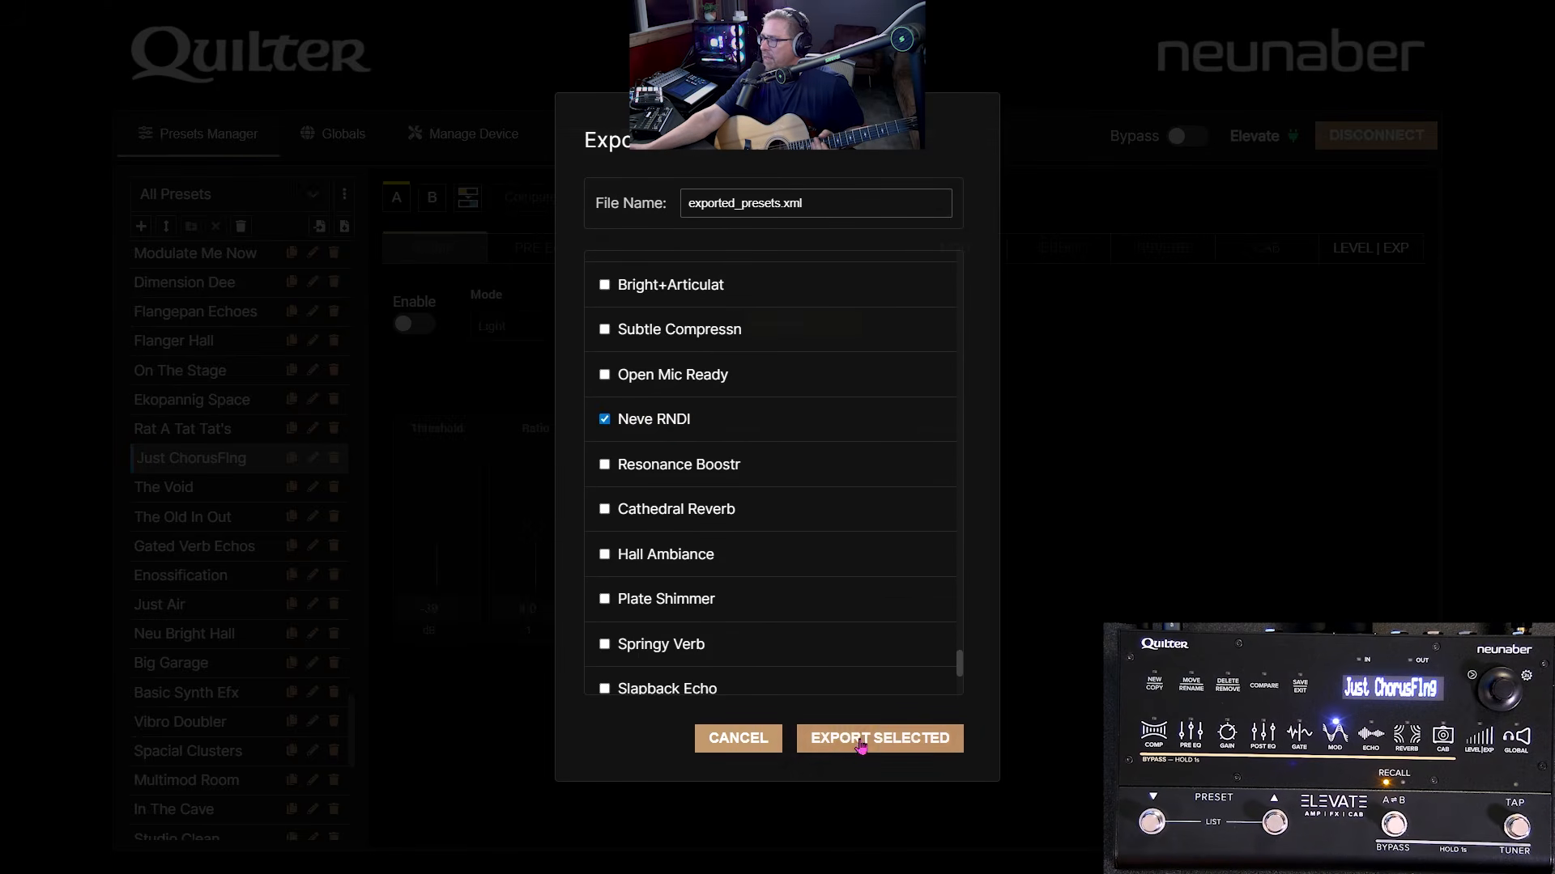
# - Export the Neve RNDI preset as 'neve preset.xml' and close the export window
pyautogui.click(846, 741)
pyautogui.click(741, 314)
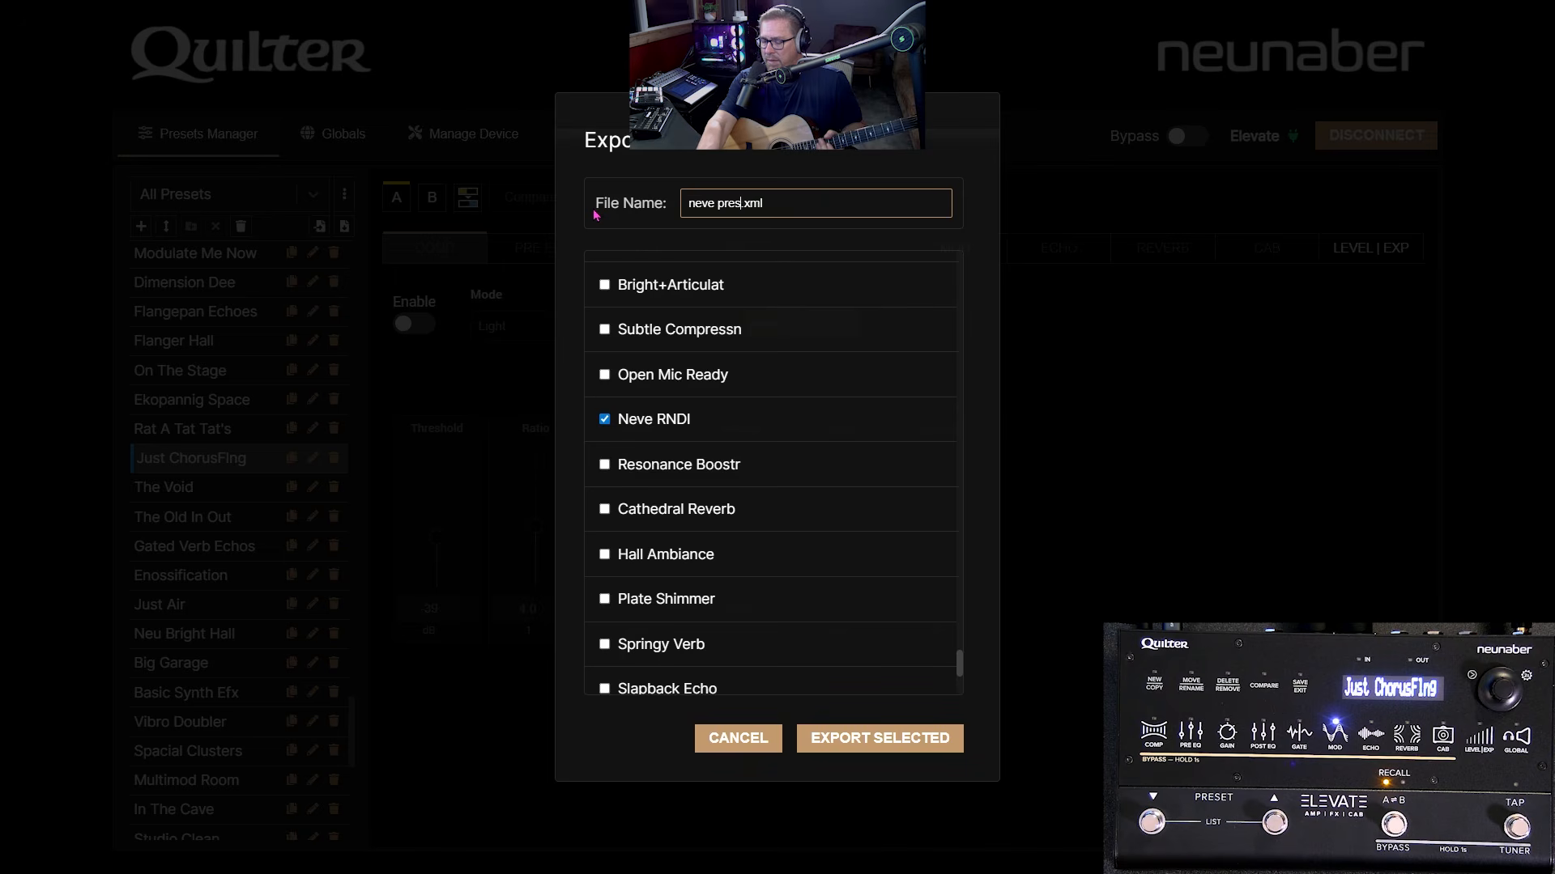
pyautogui.write('t')
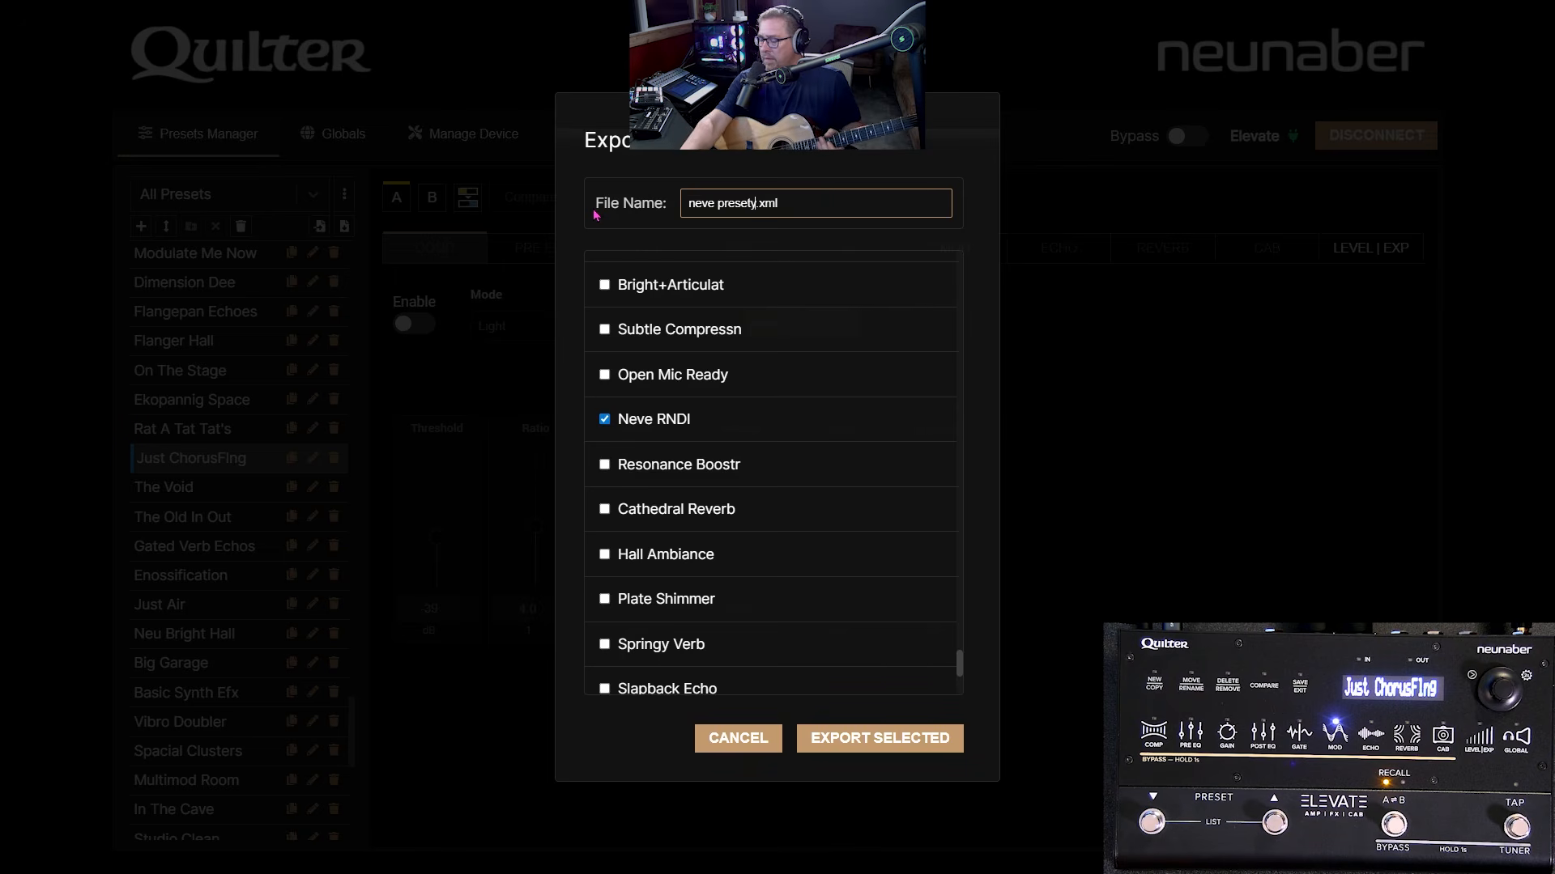
pyautogui.click(837, 747)
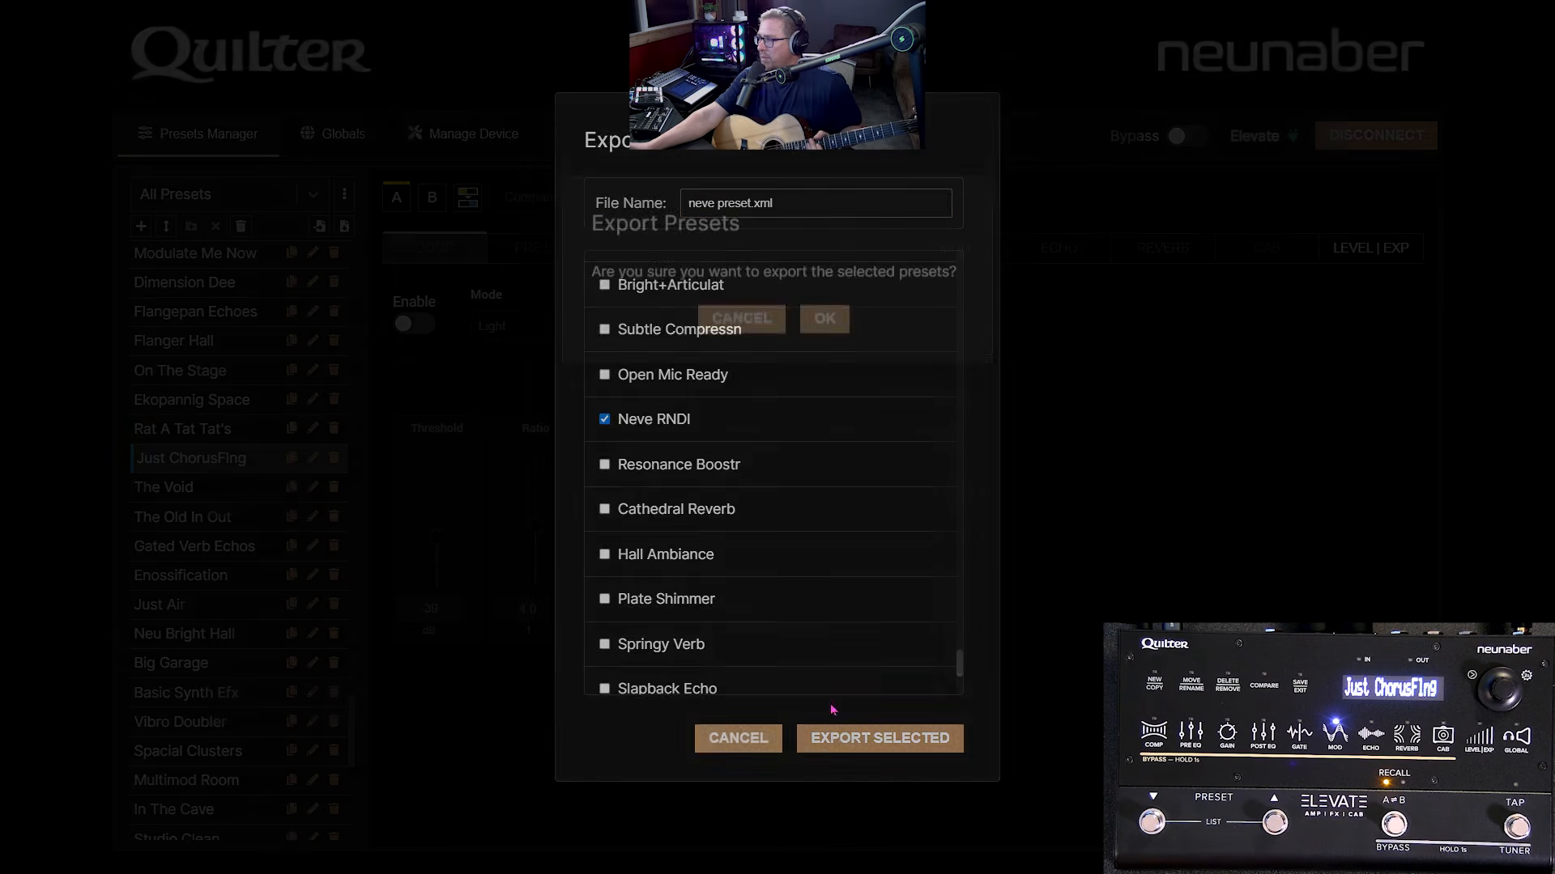
pyautogui.click(825, 317)
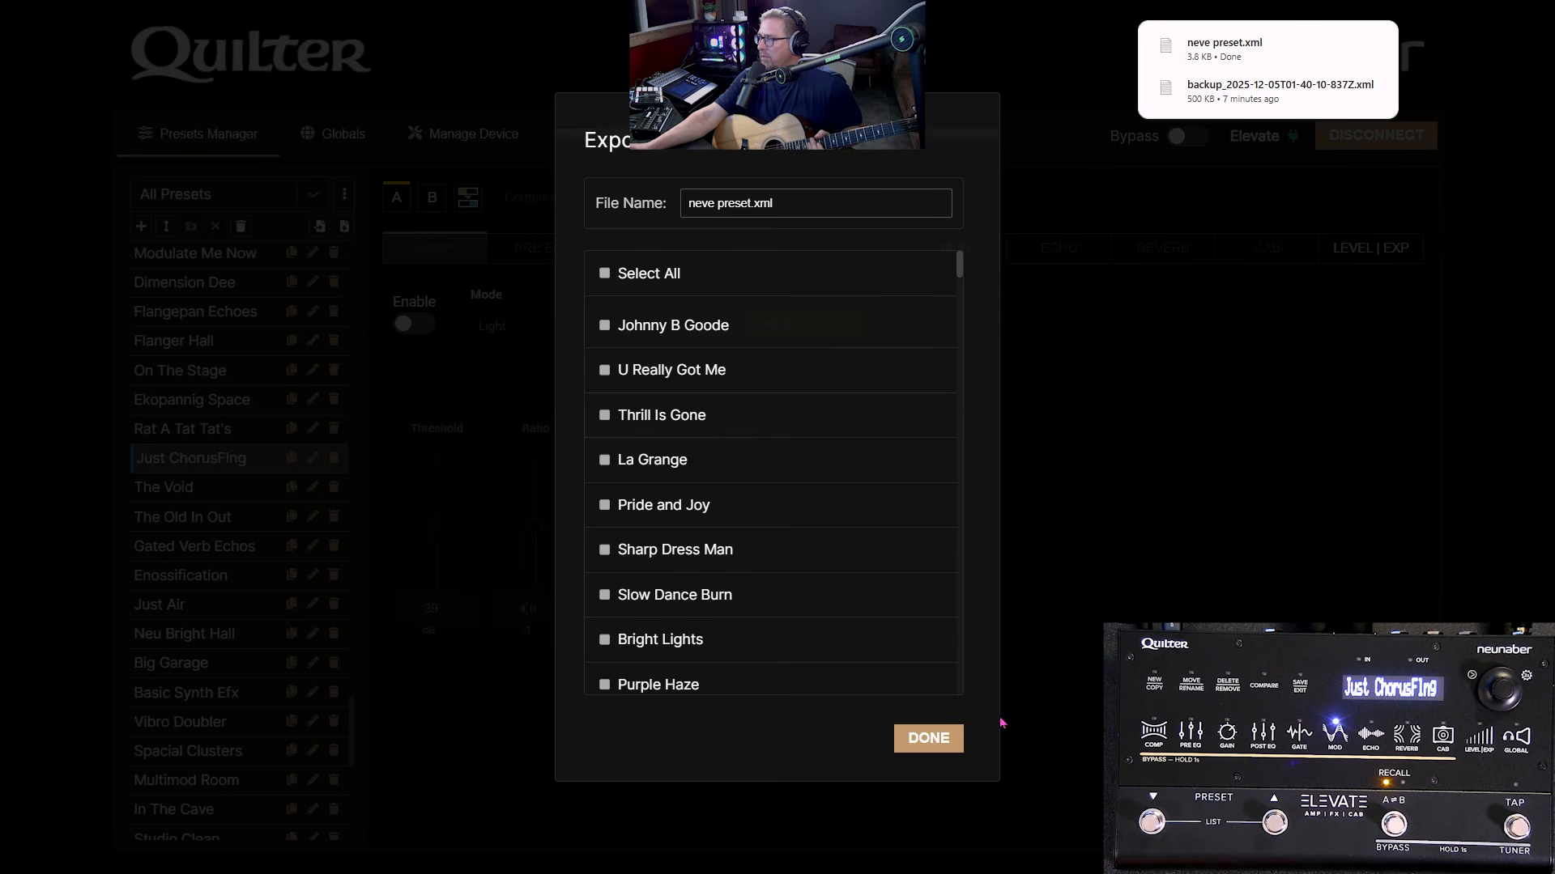
pyautogui.click(931, 739)
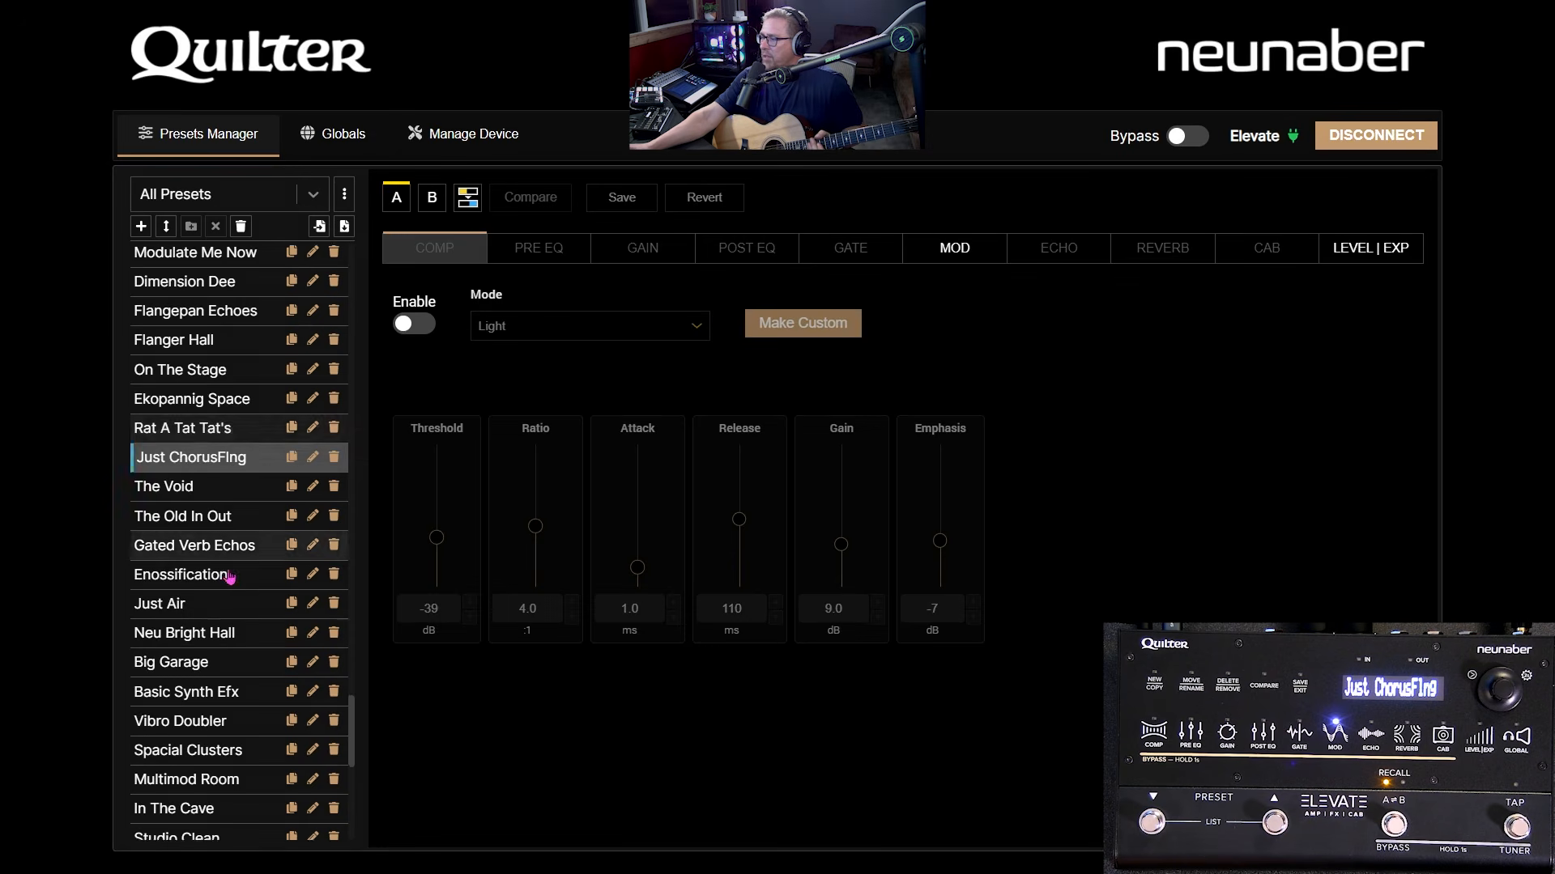
# - Load Neve RNDI and delete it, confirming the deletion and dismissing the message
pyautogui.scroll(-8, 243, 559)
pyautogui.scroll(5, 203, 494)
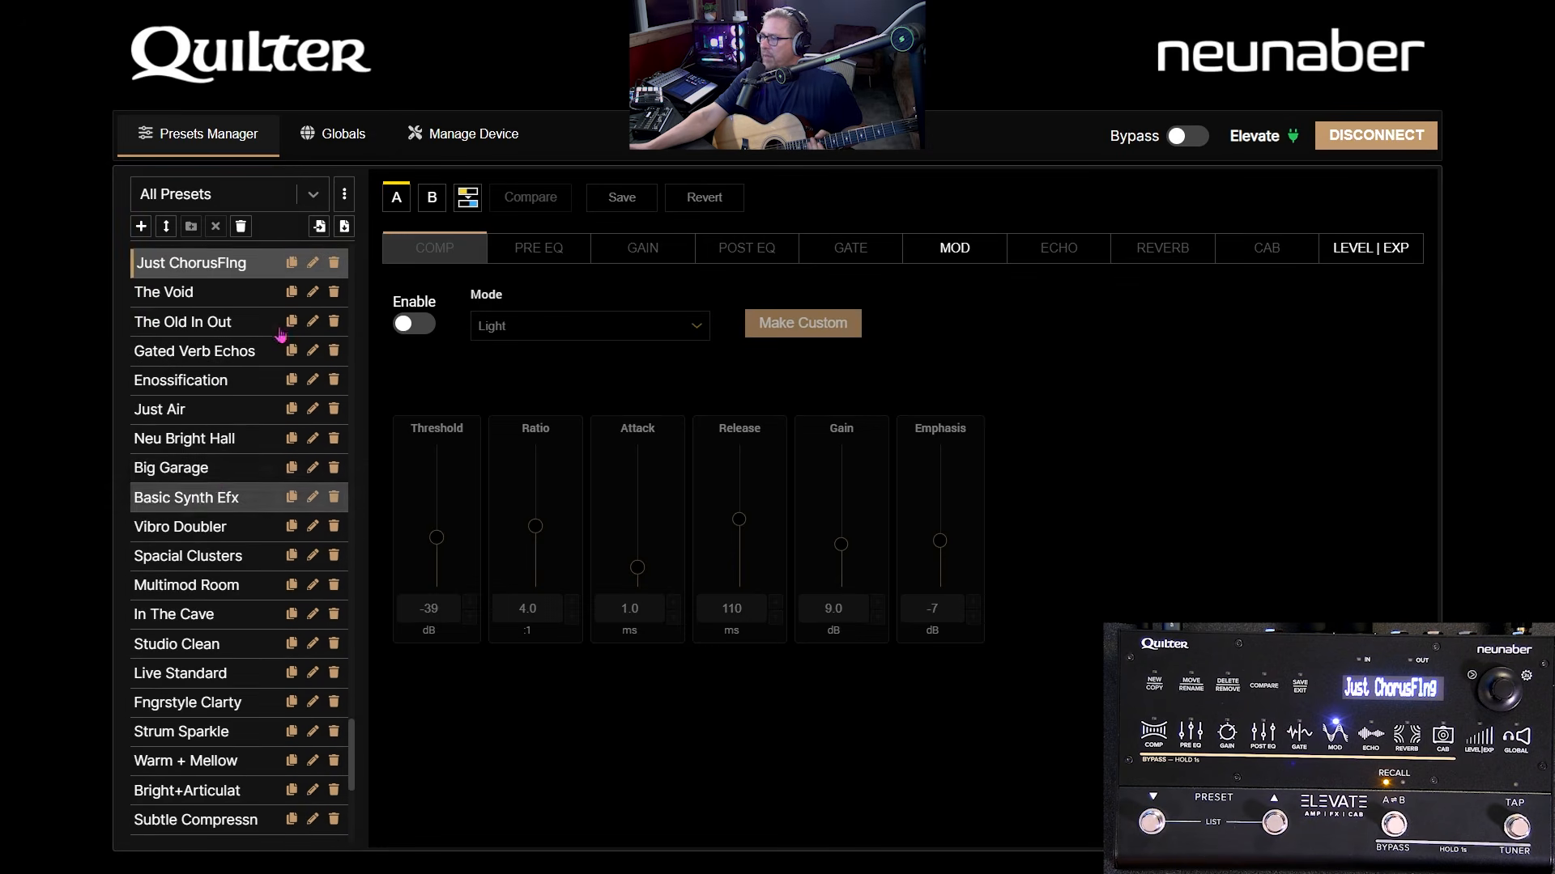
pyautogui.scroll(2, 228, 417)
pyautogui.scroll(2, 228, 417)
pyautogui.scroll(-7, 239, 502)
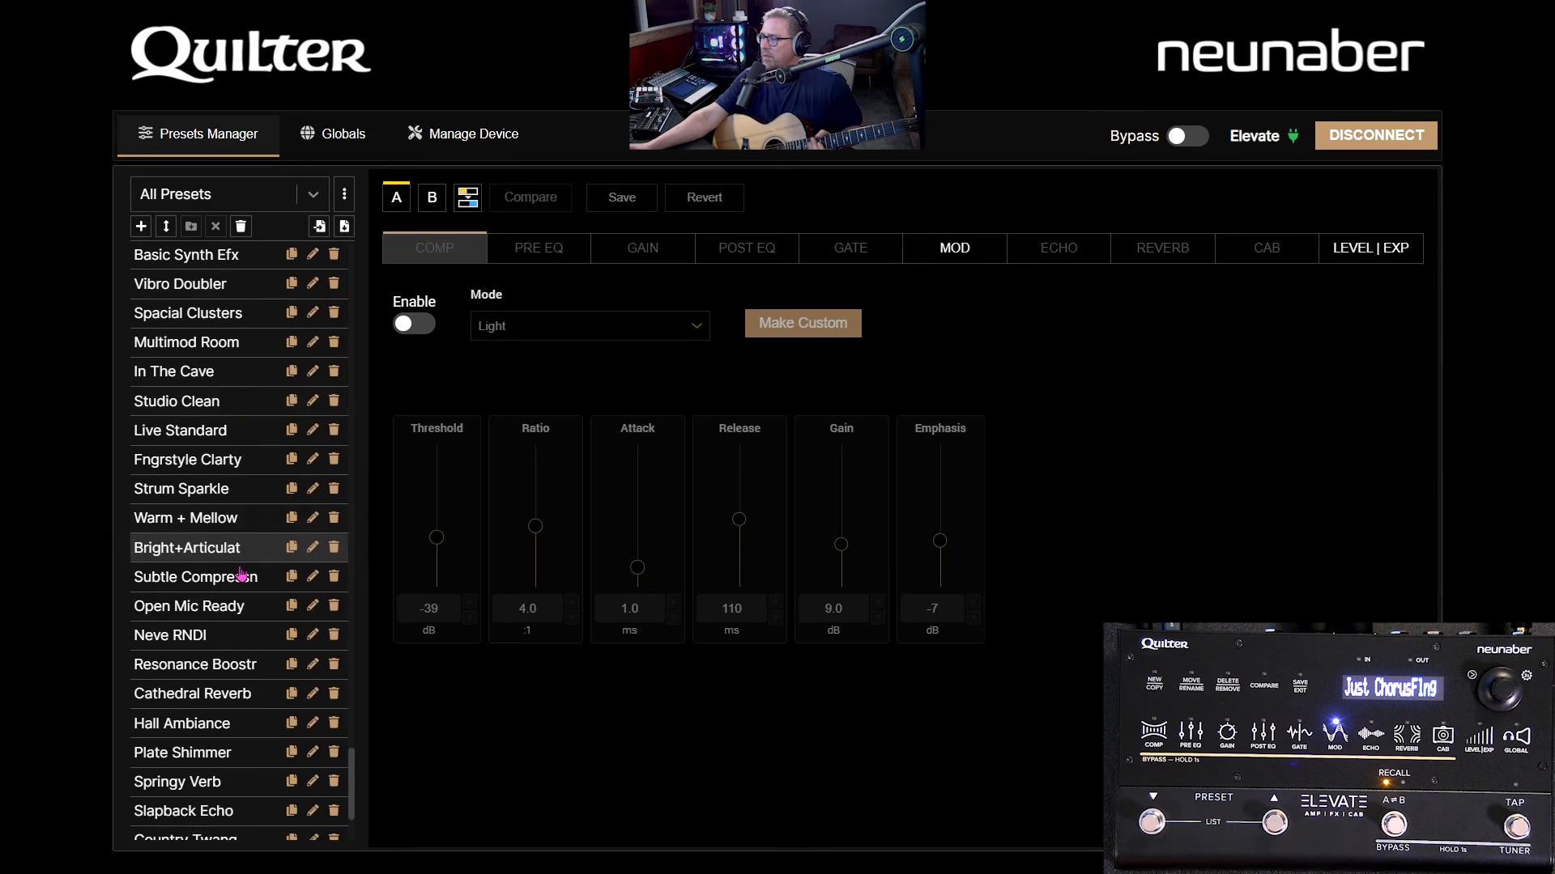
pyautogui.scroll(-1, 228, 642)
pyautogui.click(210, 554)
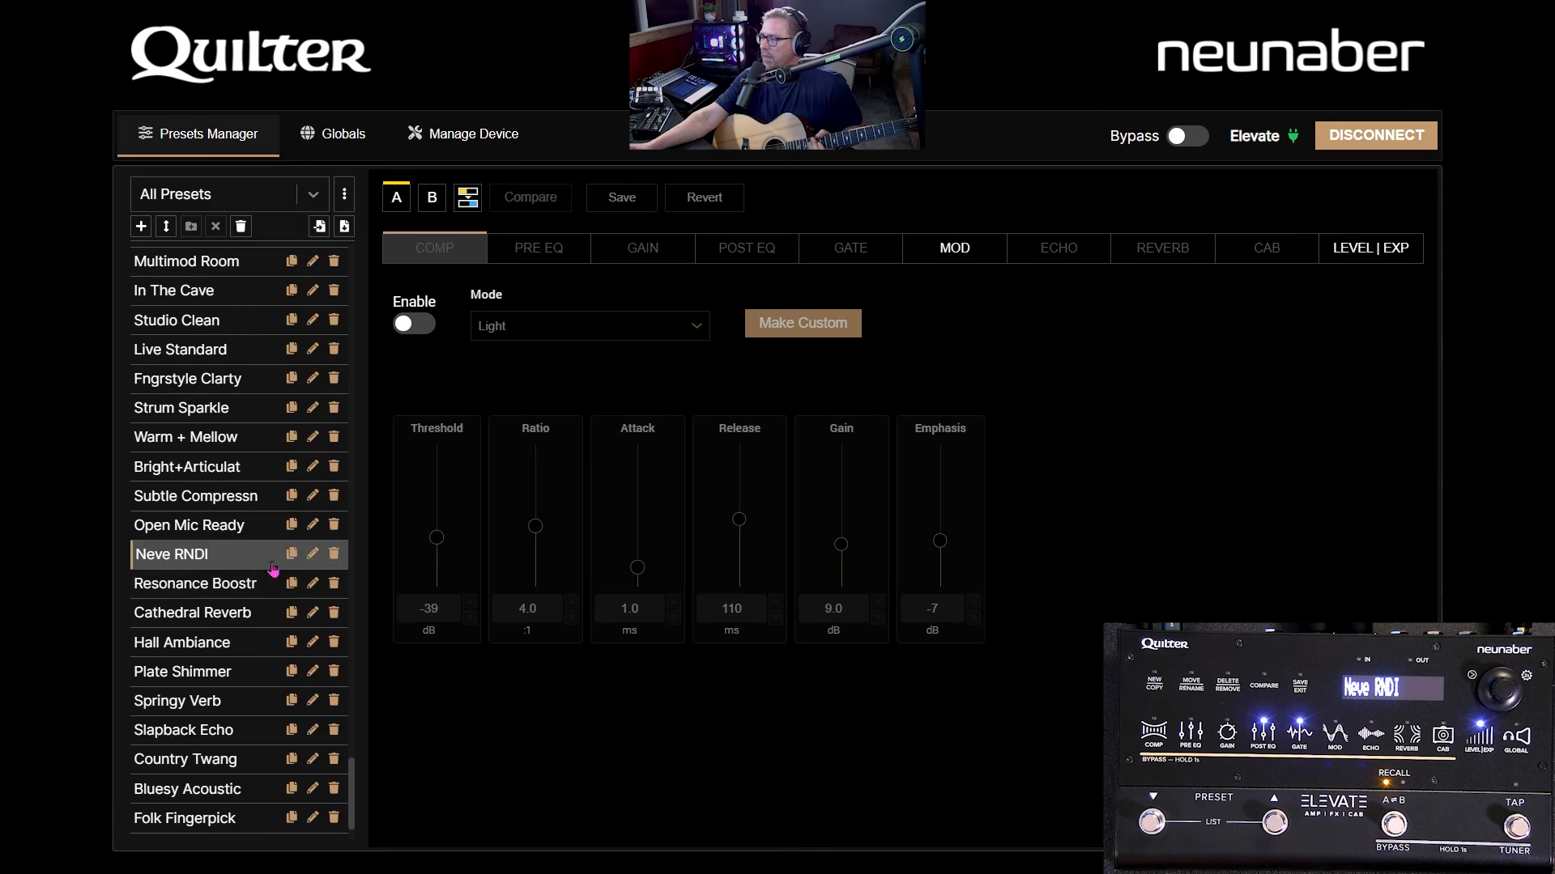
pyautogui.click(334, 554)
pyautogui.click(863, 547)
pyautogui.click(865, 509)
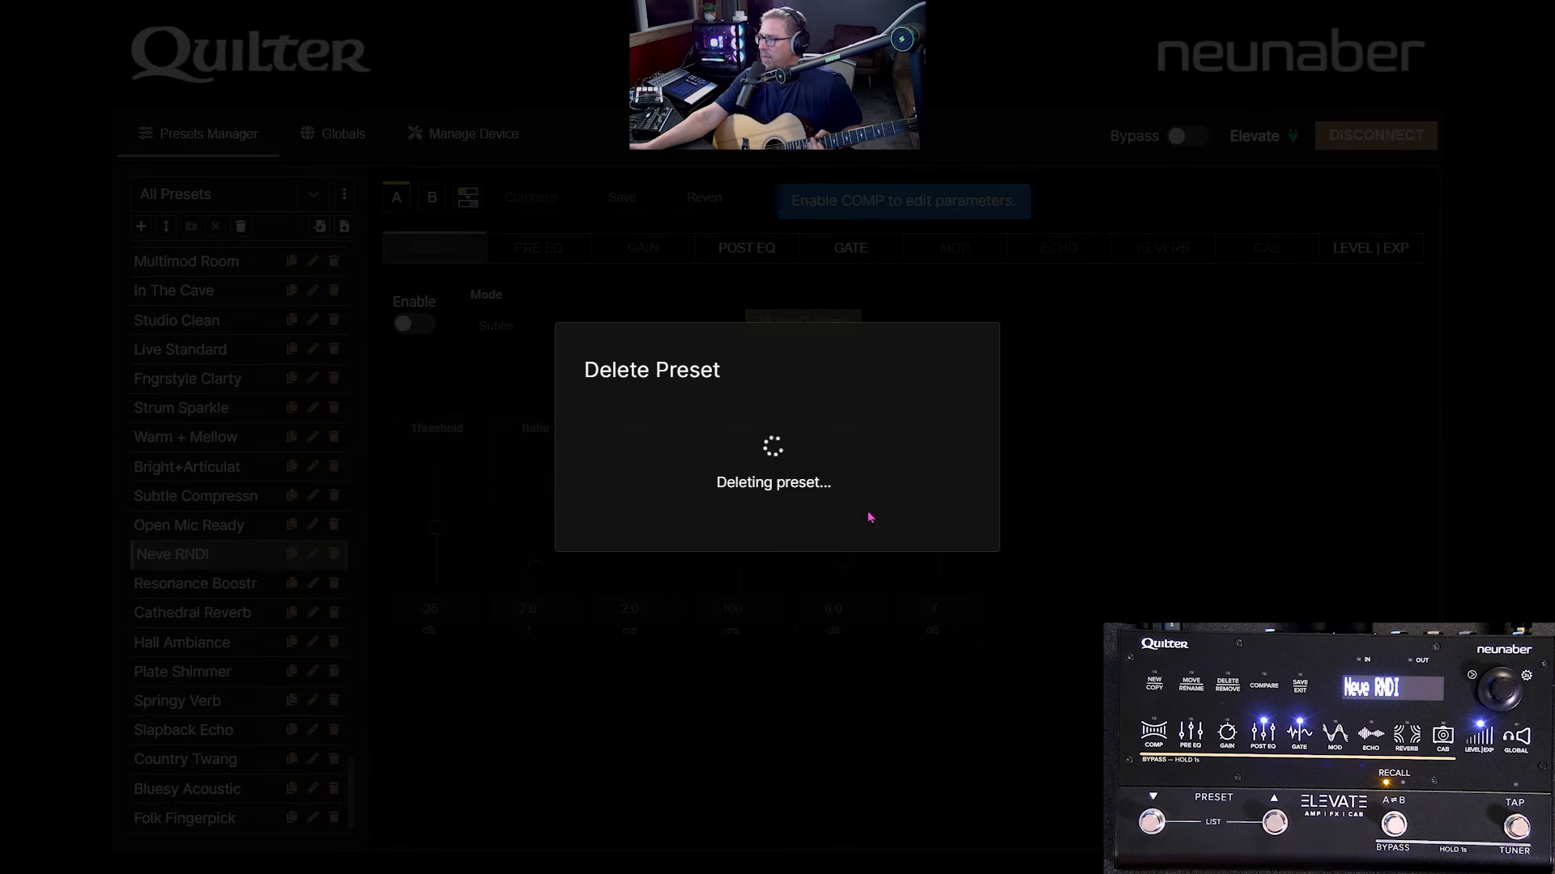
pyautogui.click(924, 497)
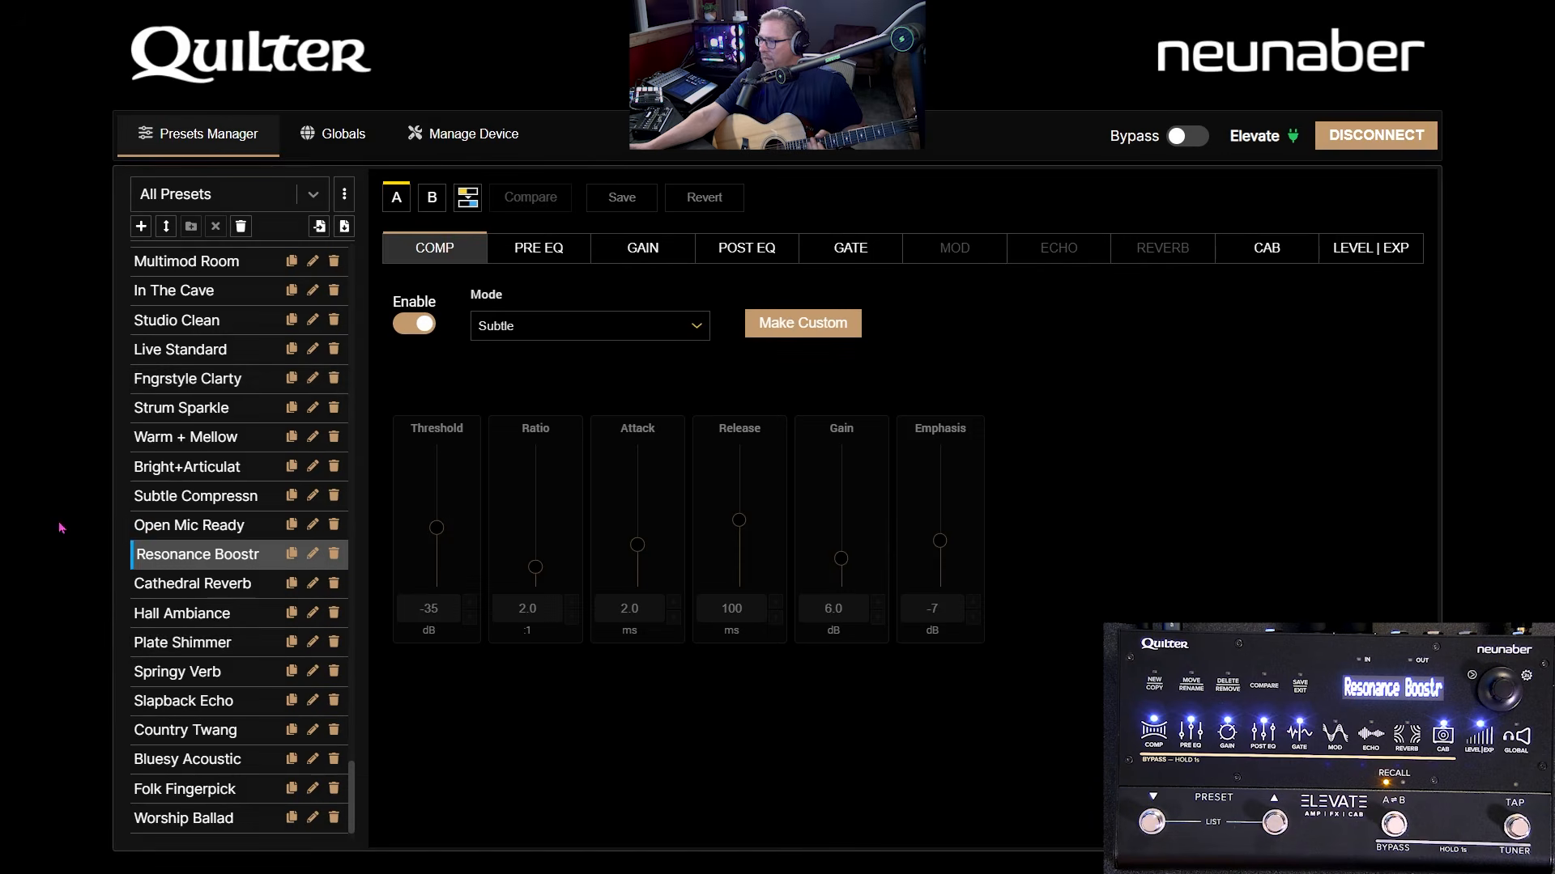
# - Re-import the single Neve RNDI preset from the neve preset.xml file
pyautogui.click(319, 226)
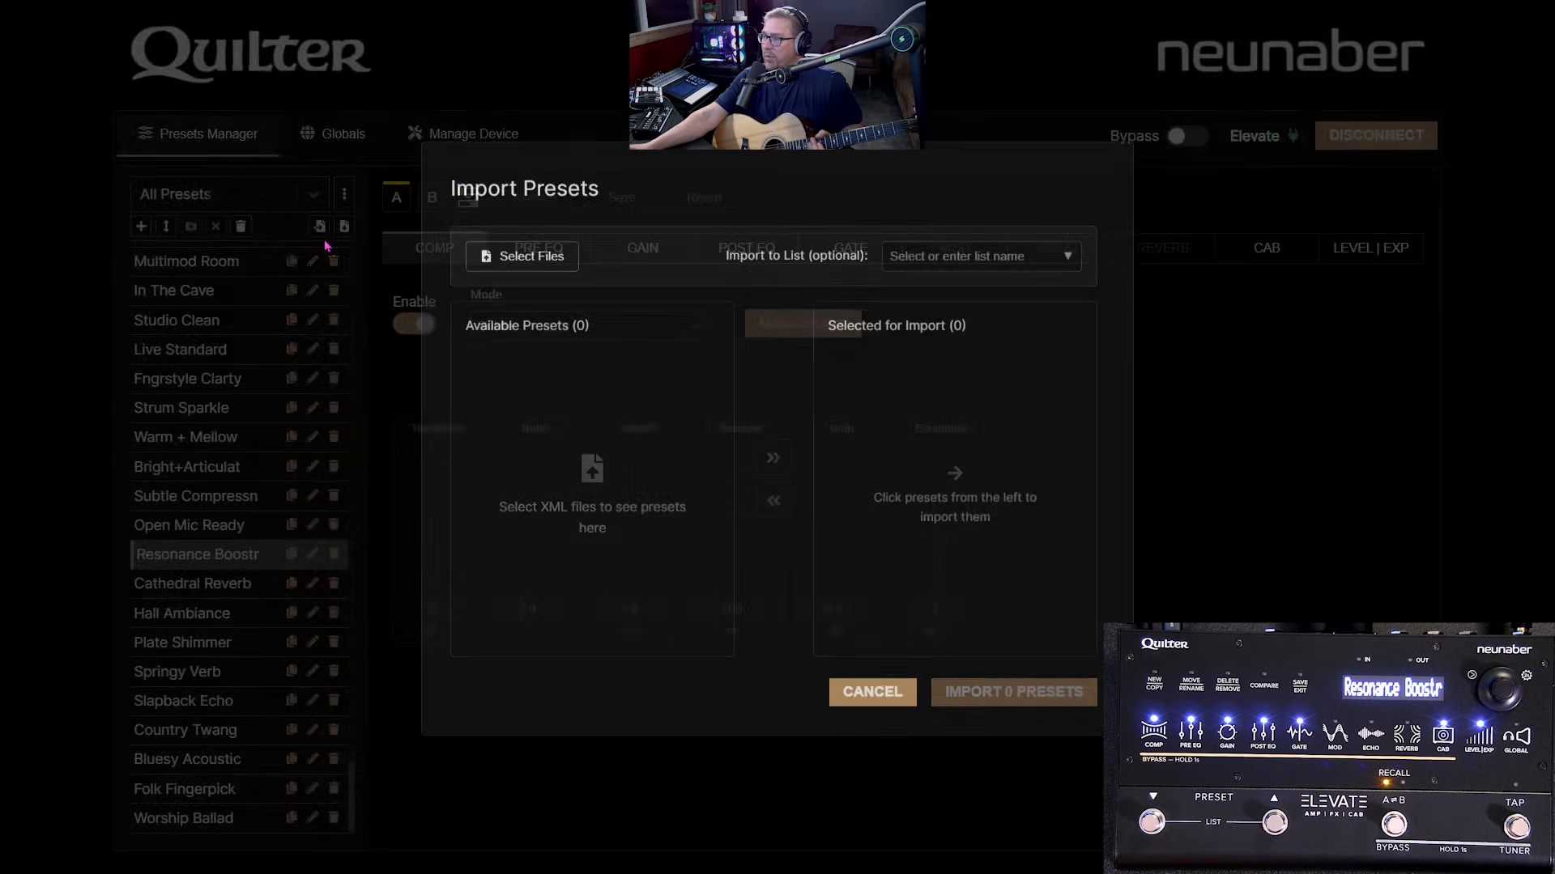
pyautogui.click(531, 253)
pyautogui.doubleClick(189, 154)
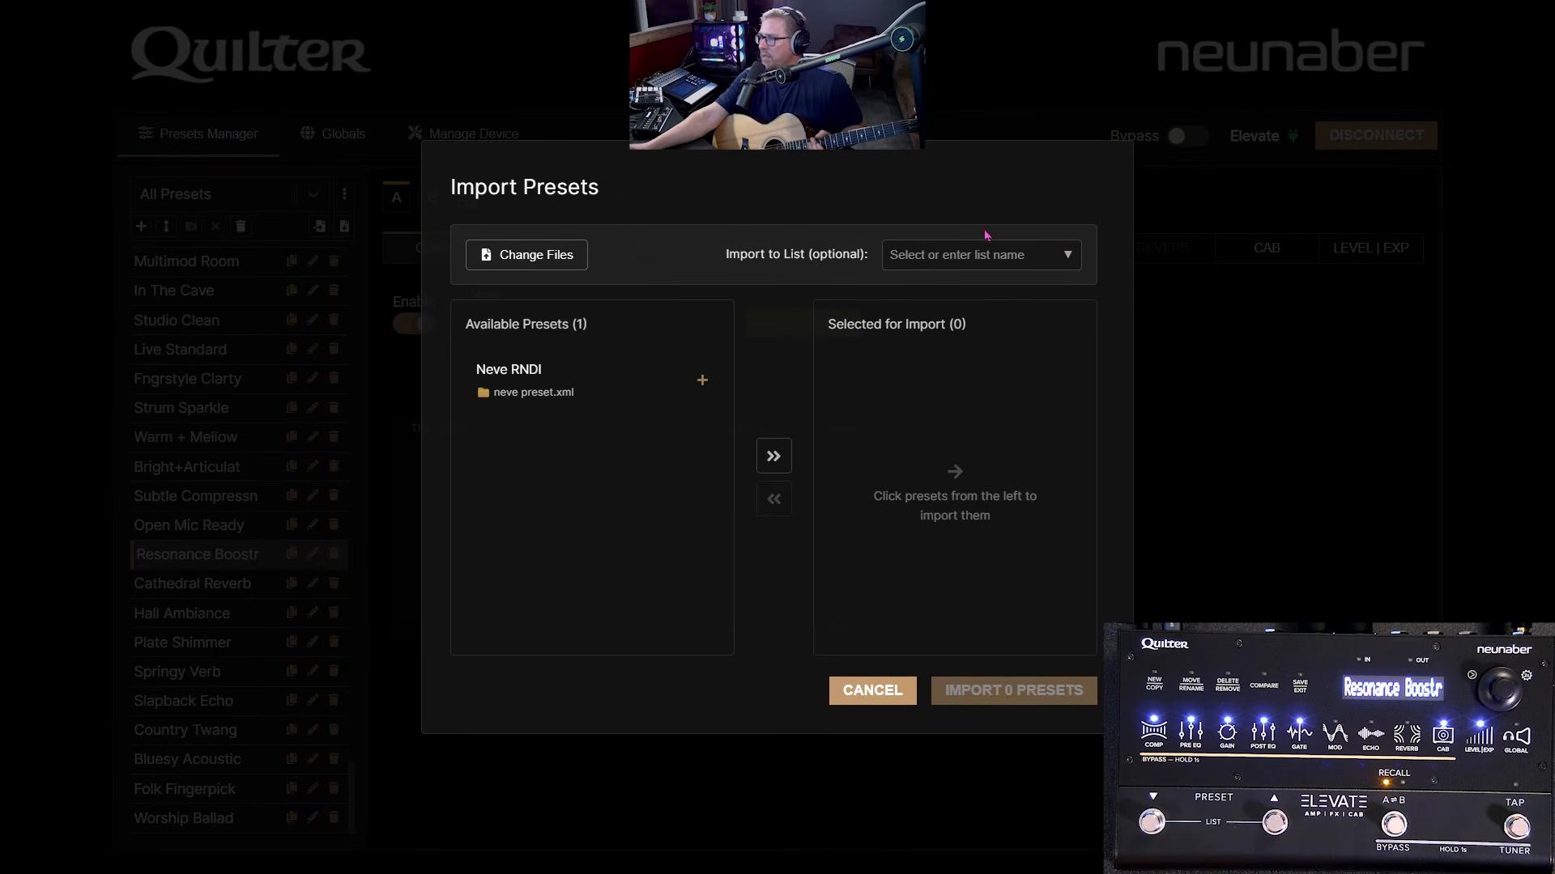
pyautogui.click(594, 387)
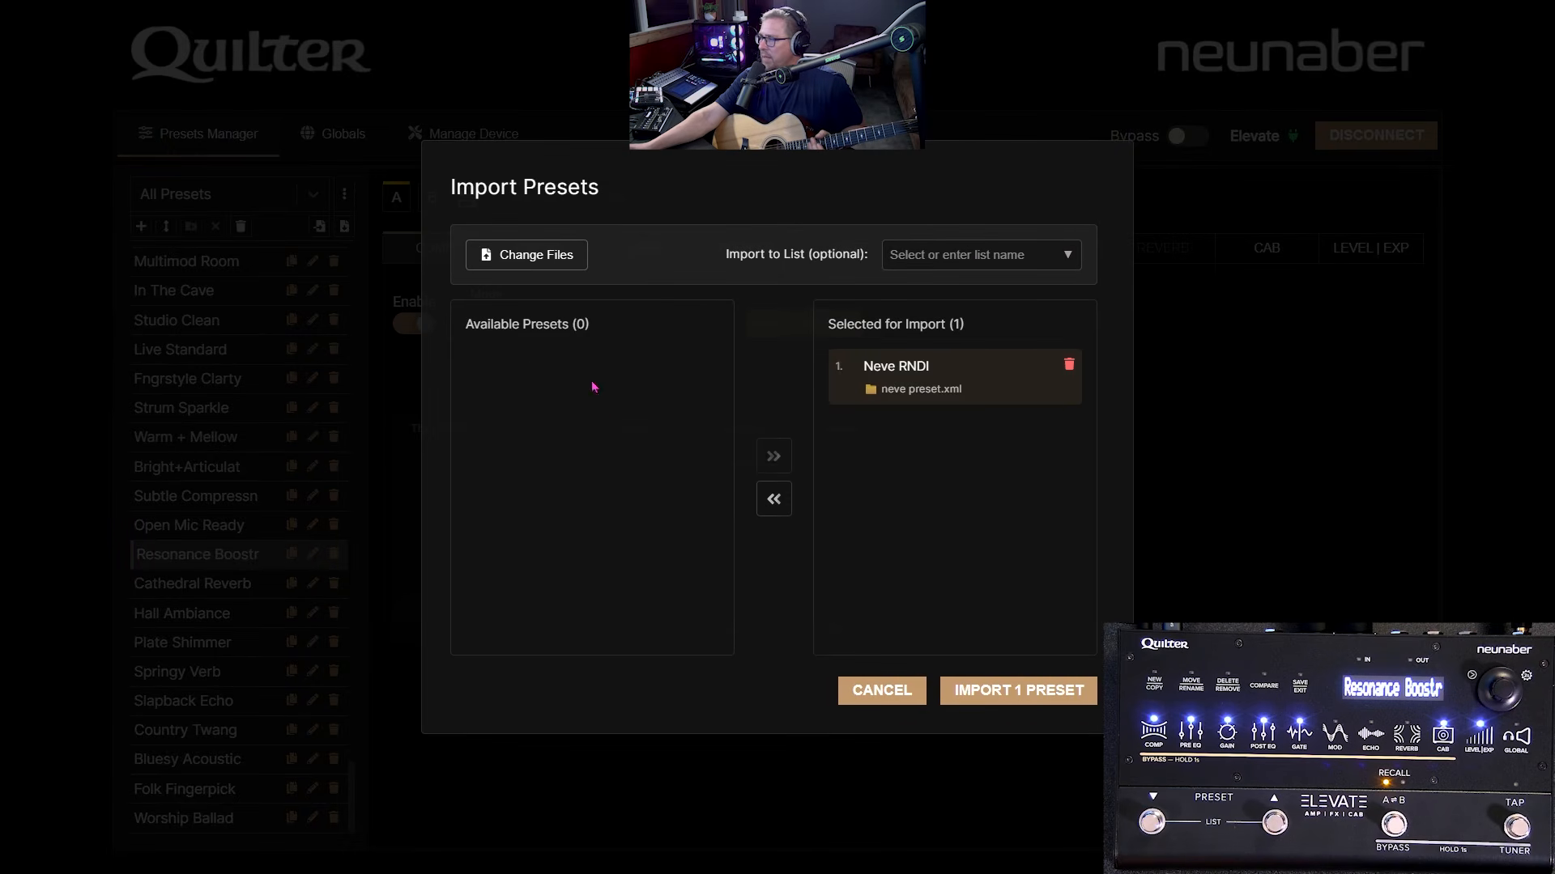
pyautogui.click(996, 698)
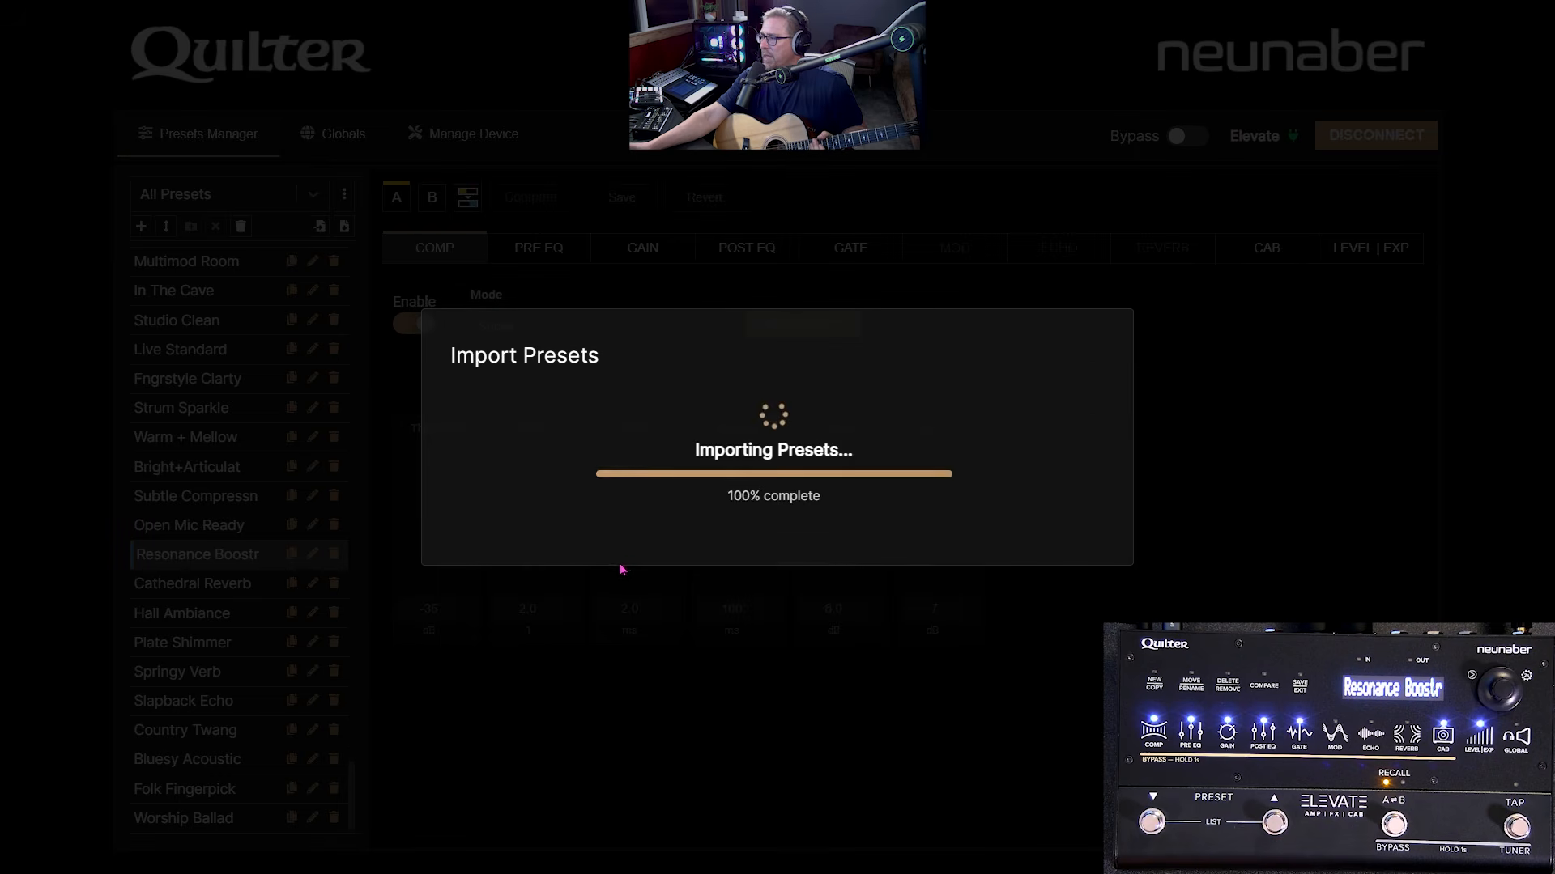
pyautogui.click(1095, 599)
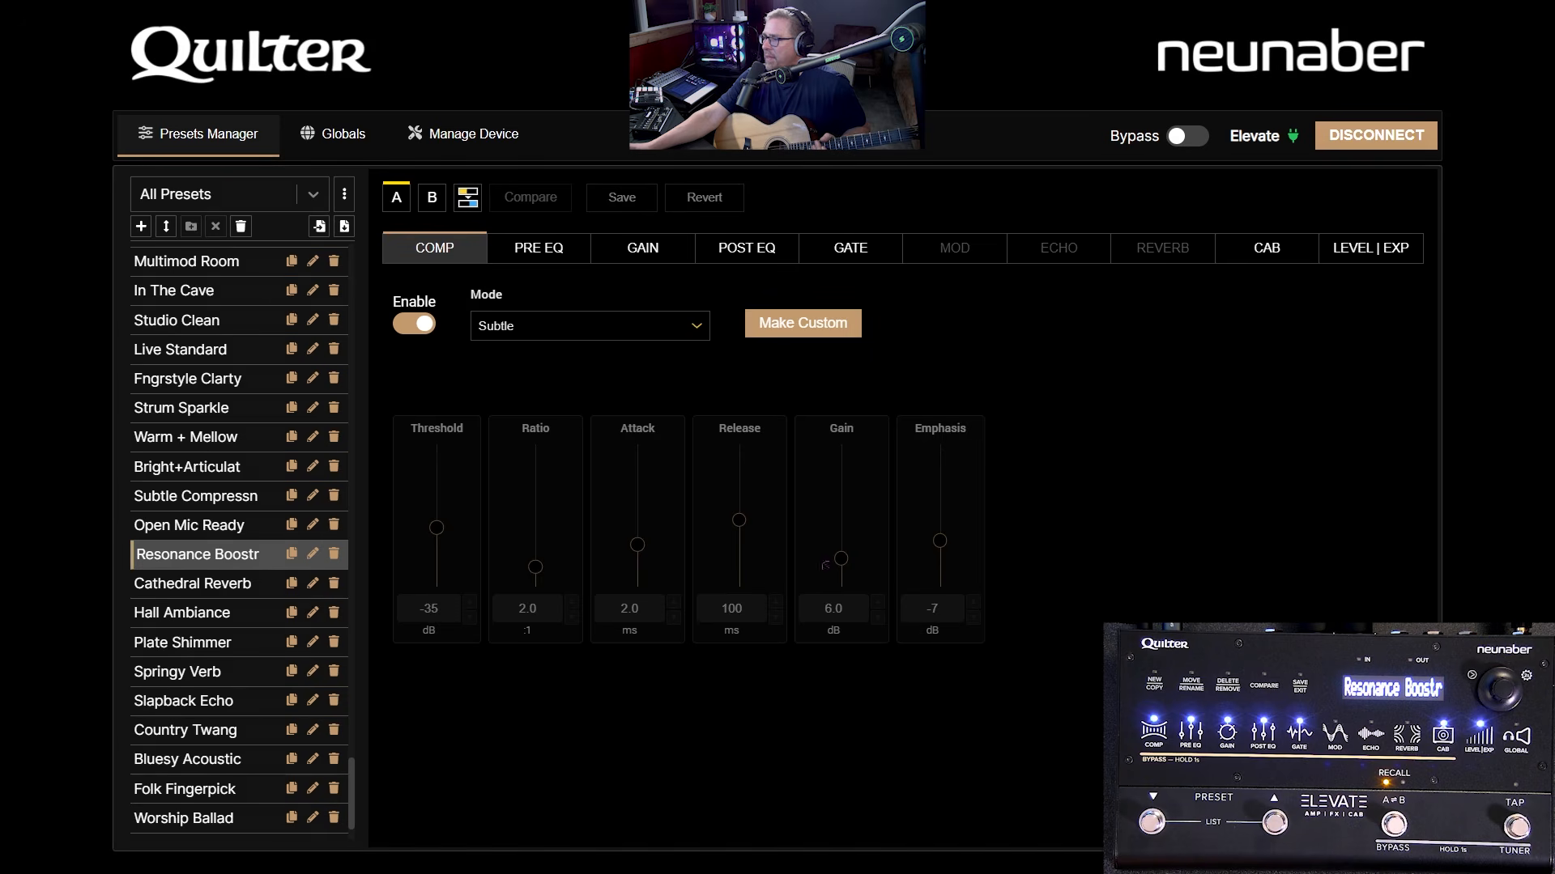
# - Load the Vibro Doubler preset
pyautogui.scroll(-3, 213, 591)
pyautogui.scroll(5, 209, 619)
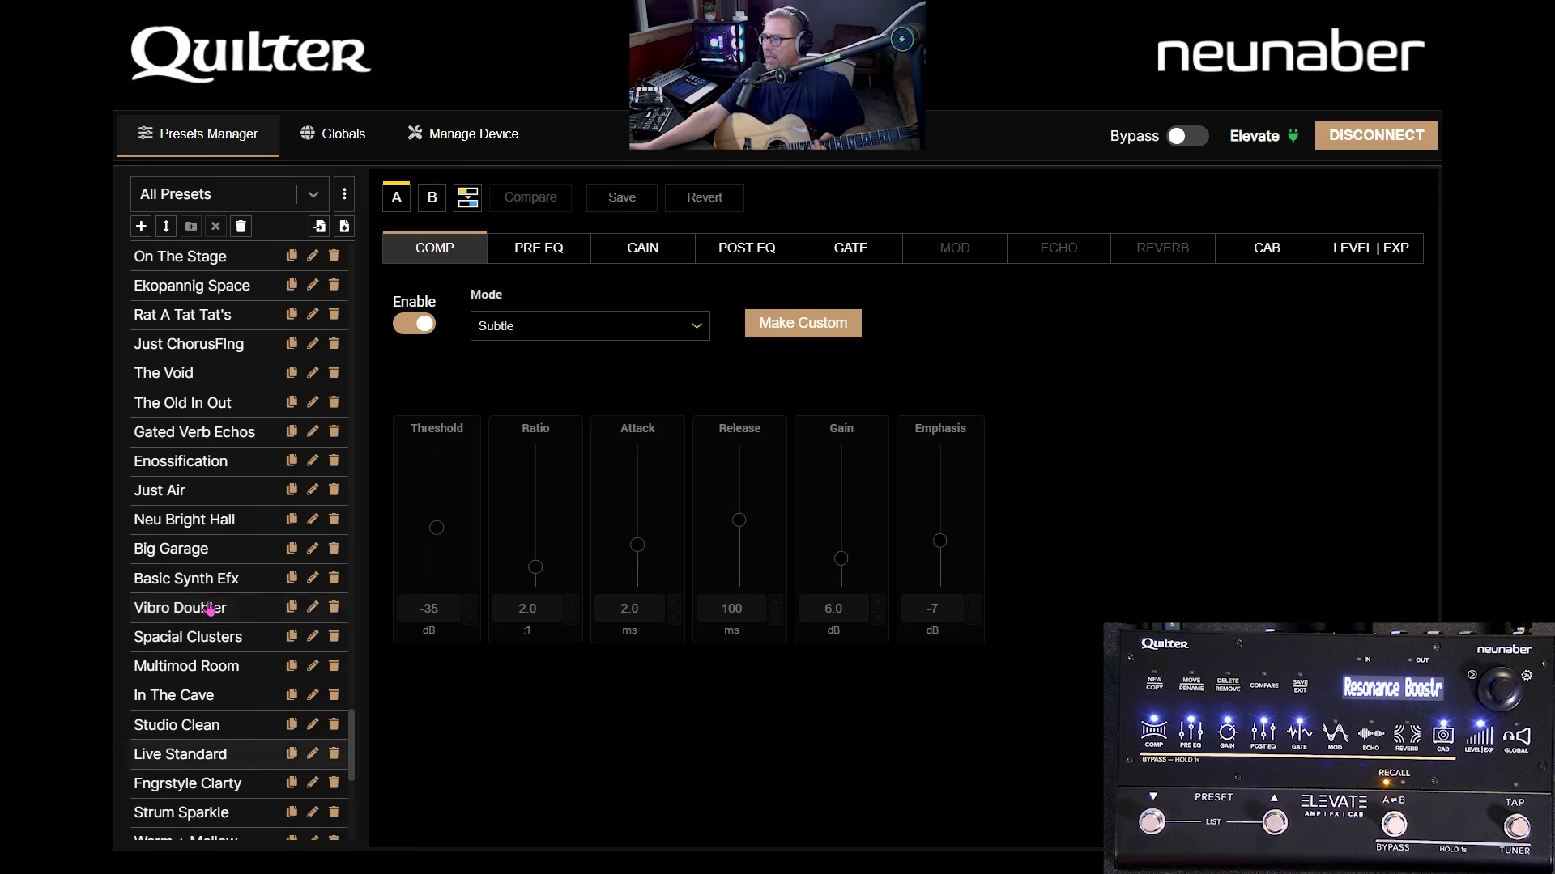
pyautogui.click(212, 609)
# - Switch the preset list to Acoustic Guitar, then back to All Presets
pyautogui.scroll(10, 222, 567)
pyautogui.scroll(5, 223, 485)
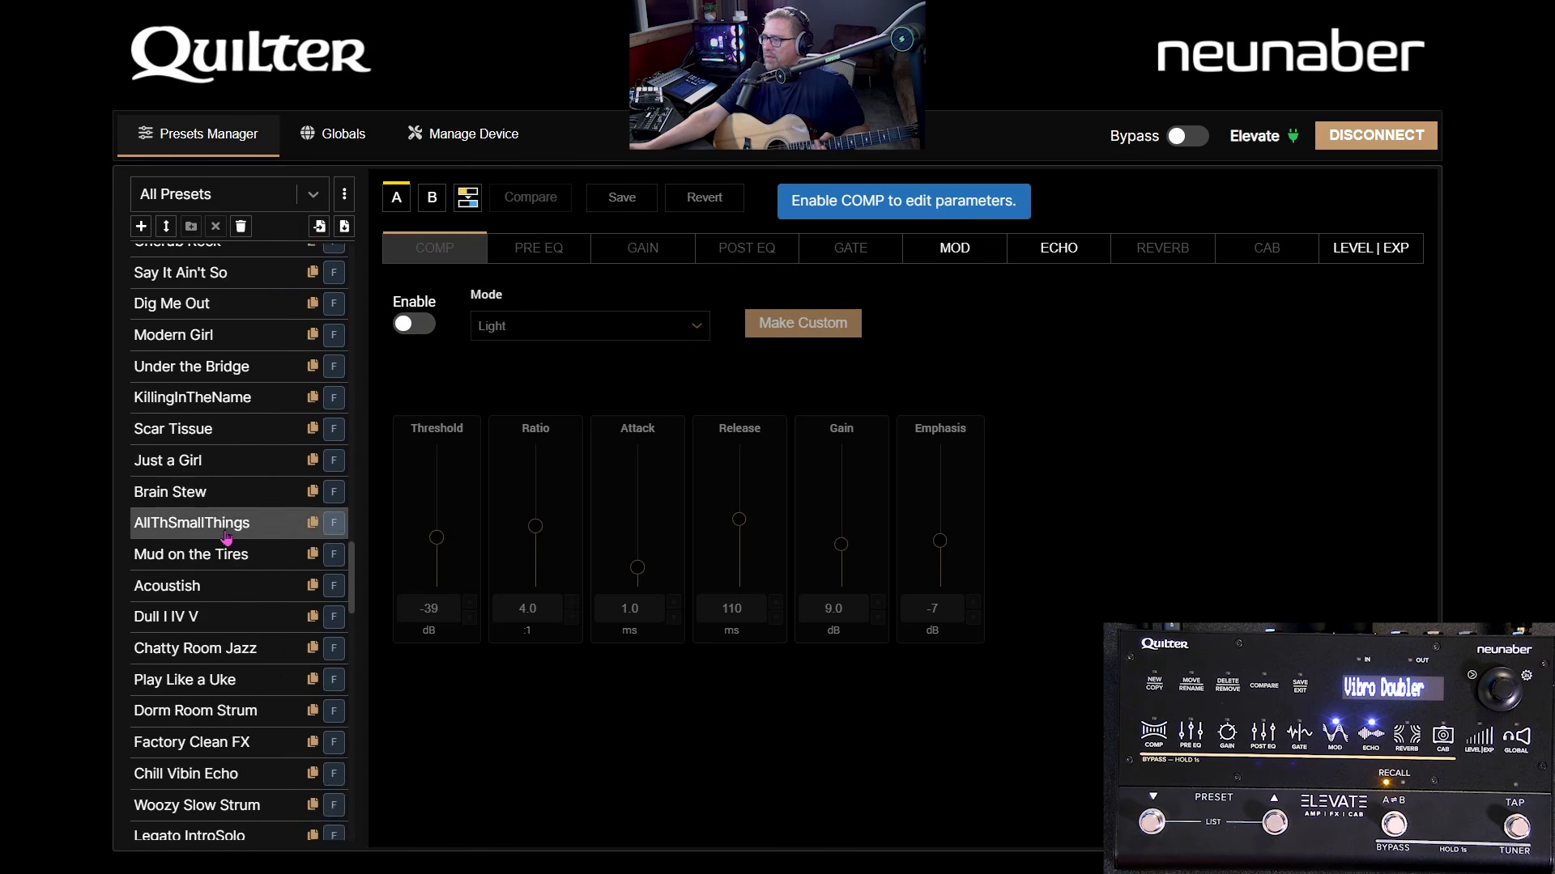
pyautogui.scroll(-3, 219, 534)
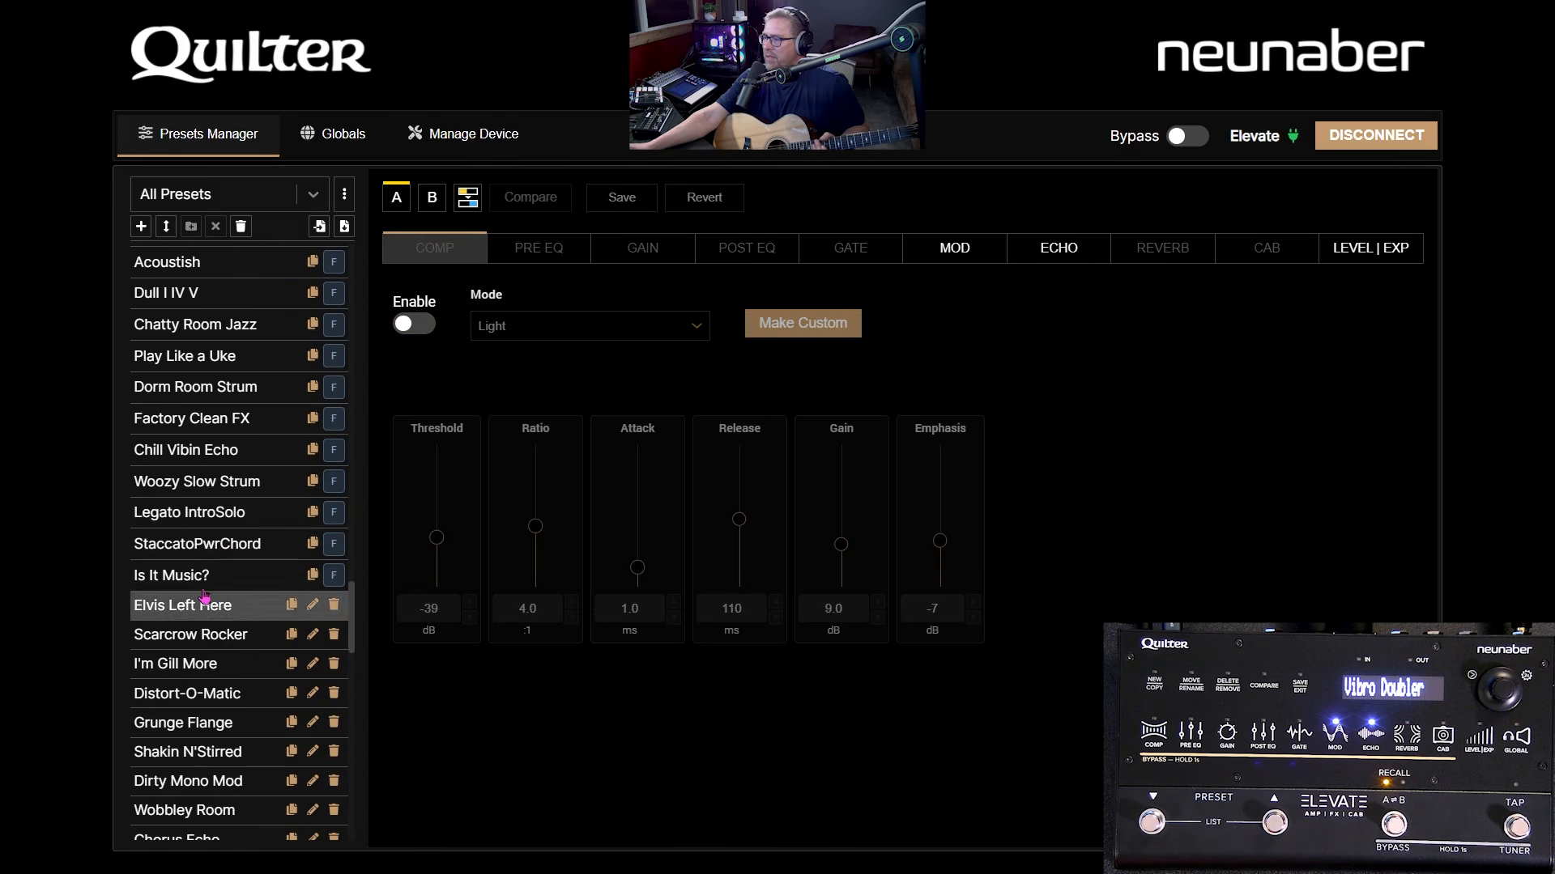
pyautogui.click(233, 195)
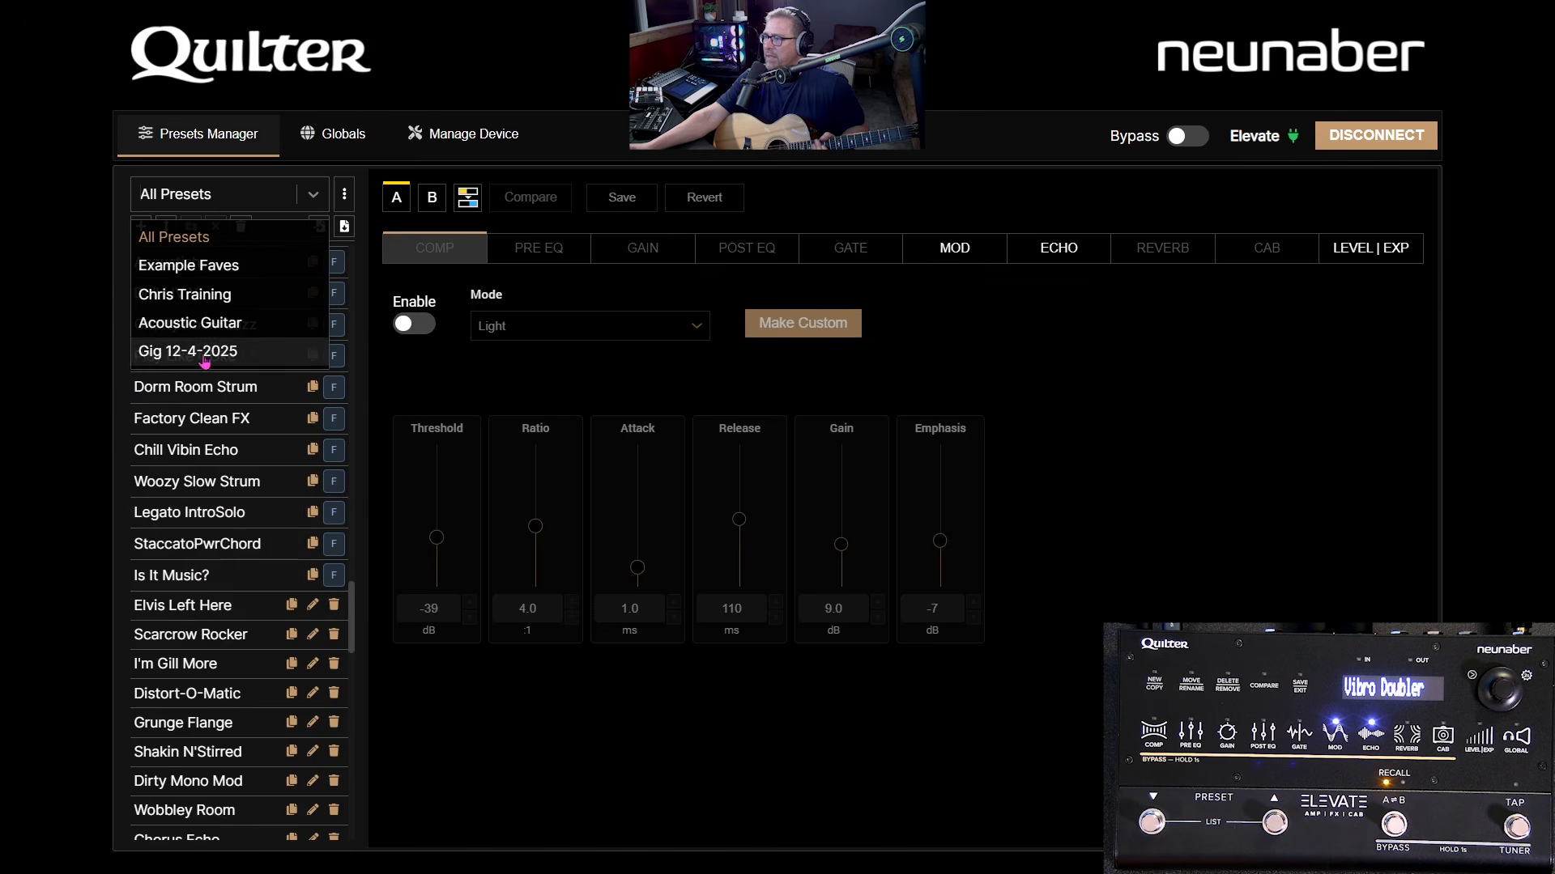
pyautogui.click(206, 324)
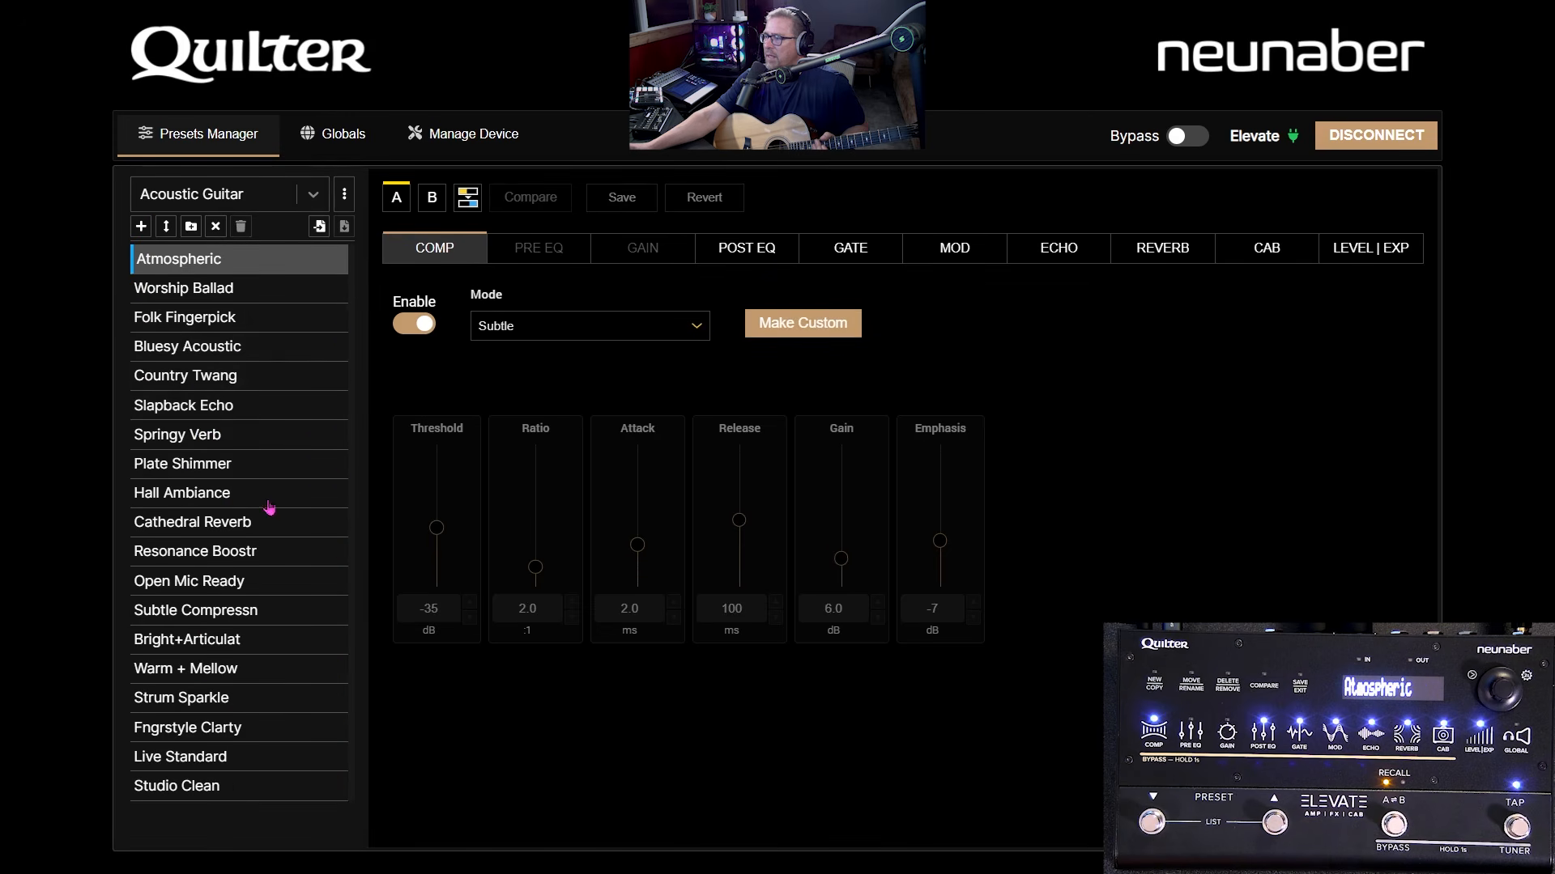
pyautogui.click(267, 195)
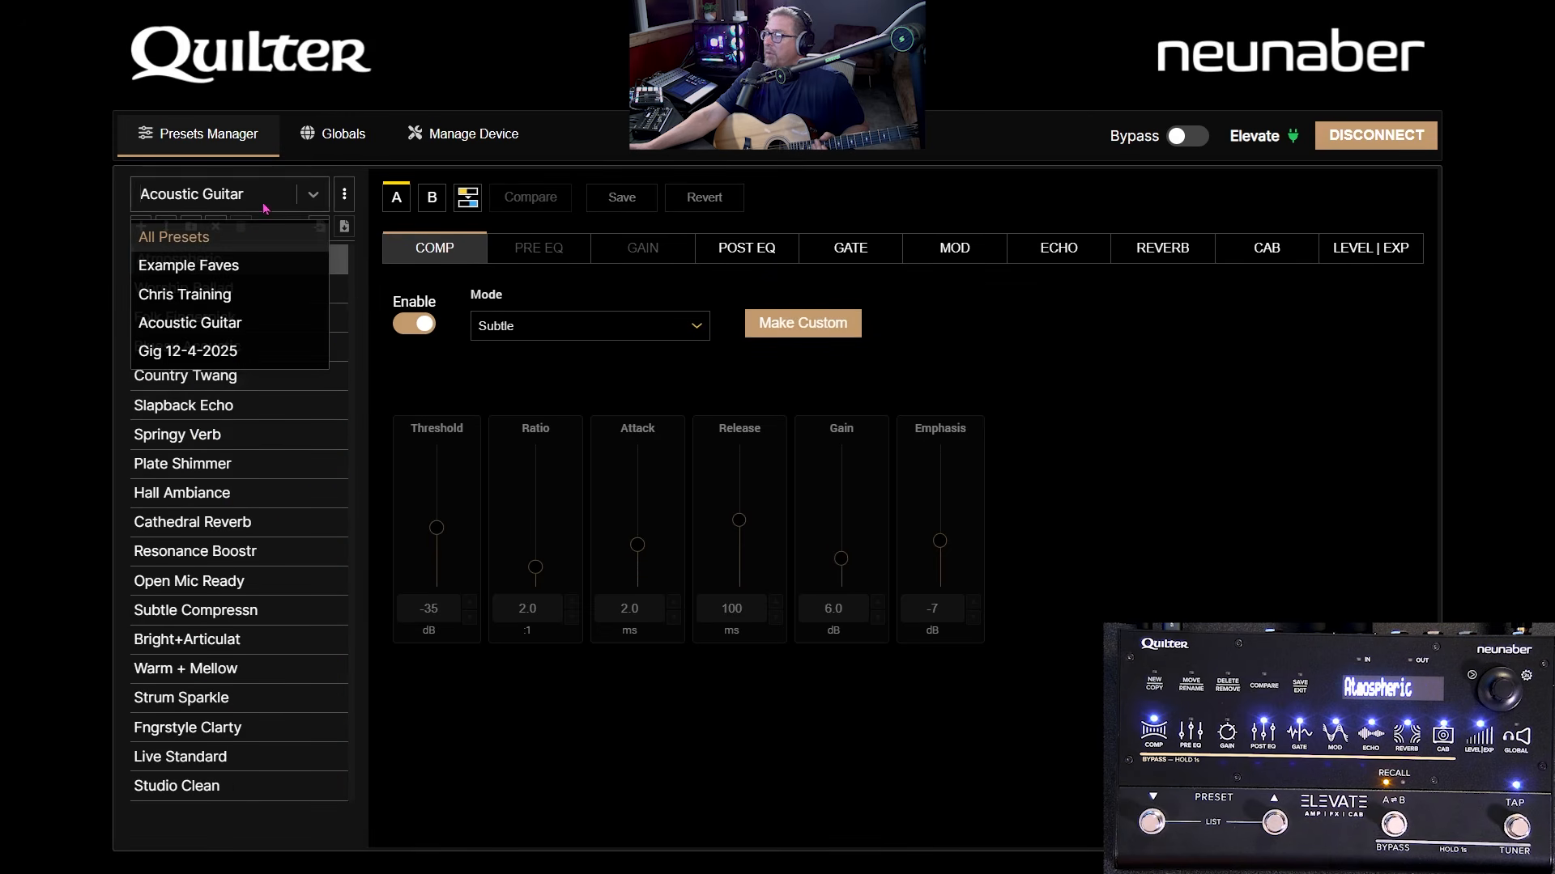
pyautogui.click(247, 244)
# - Load the re-imported Neve RNDI preset from the bottom of All Presets
pyautogui.scroll(-15, 217, 593)
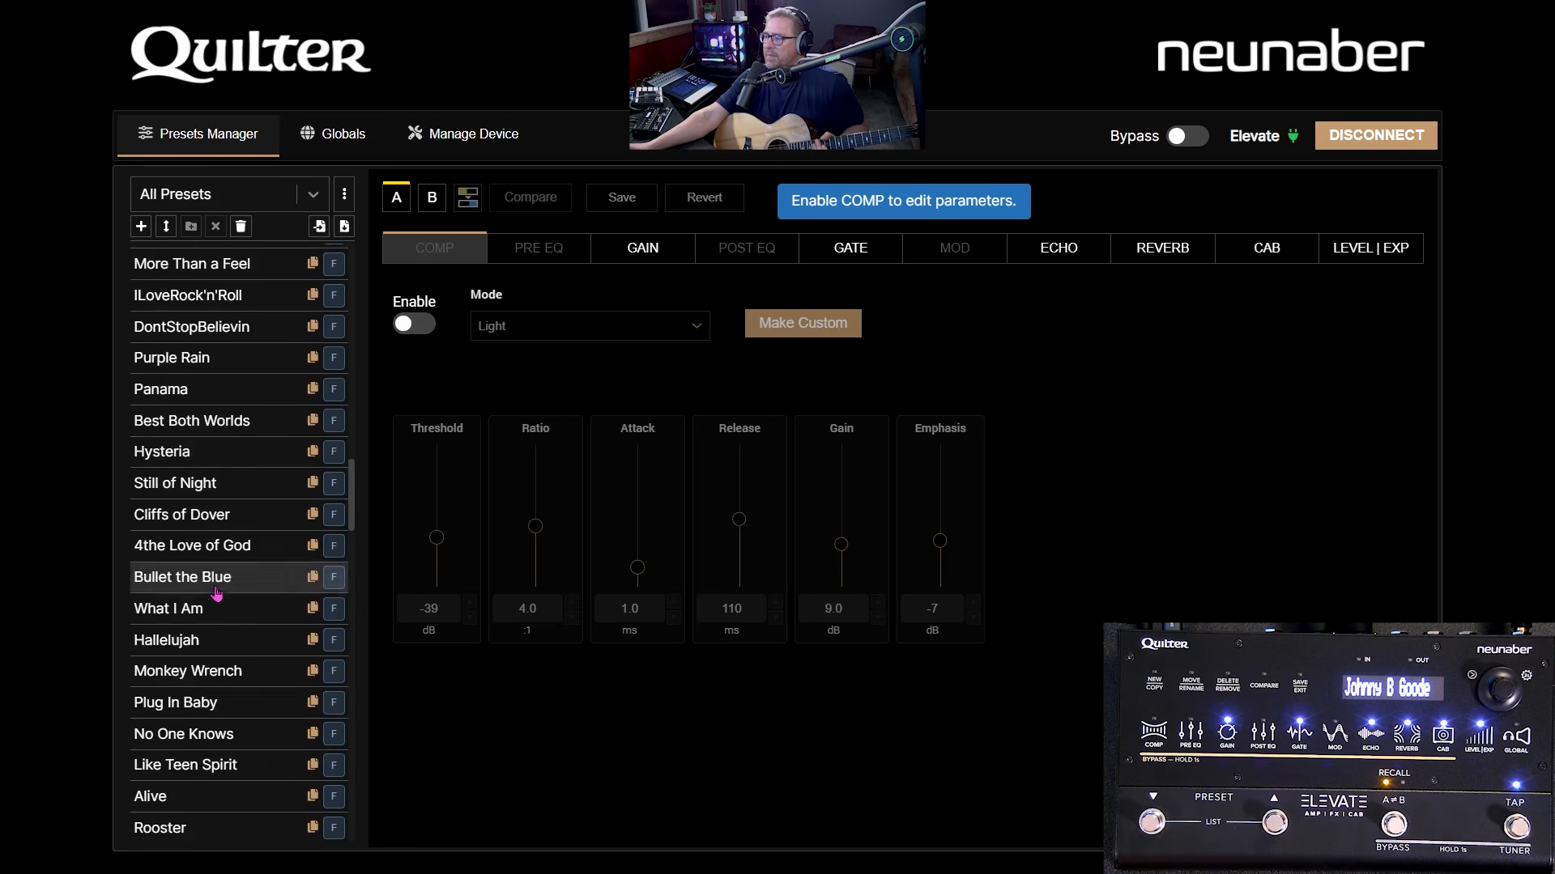
pyautogui.scroll(-20, 217, 594)
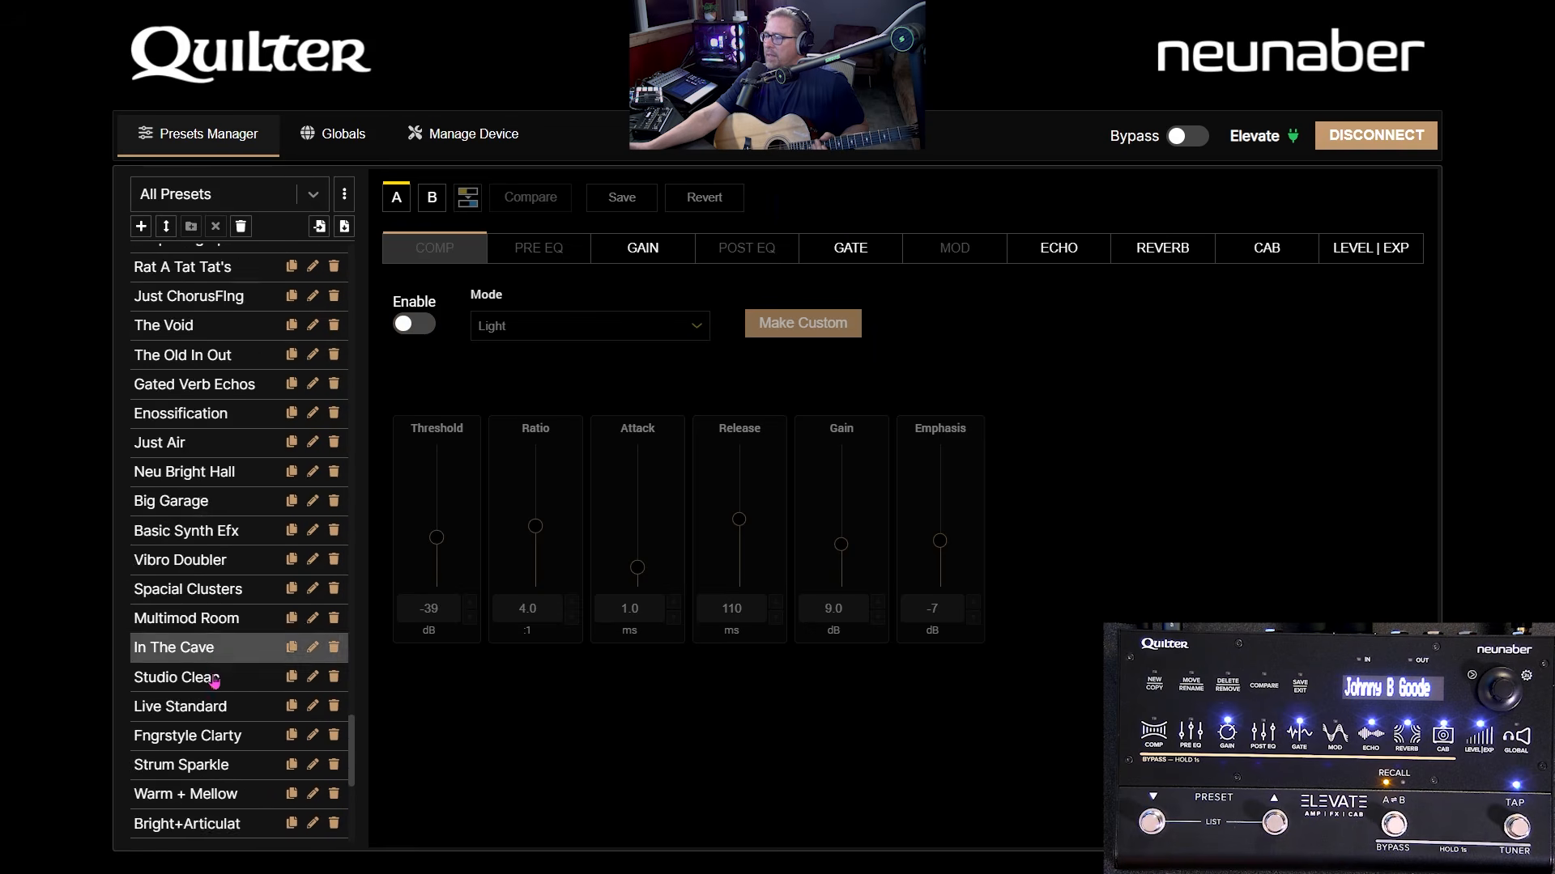
pyautogui.scroll(-5, 214, 683)
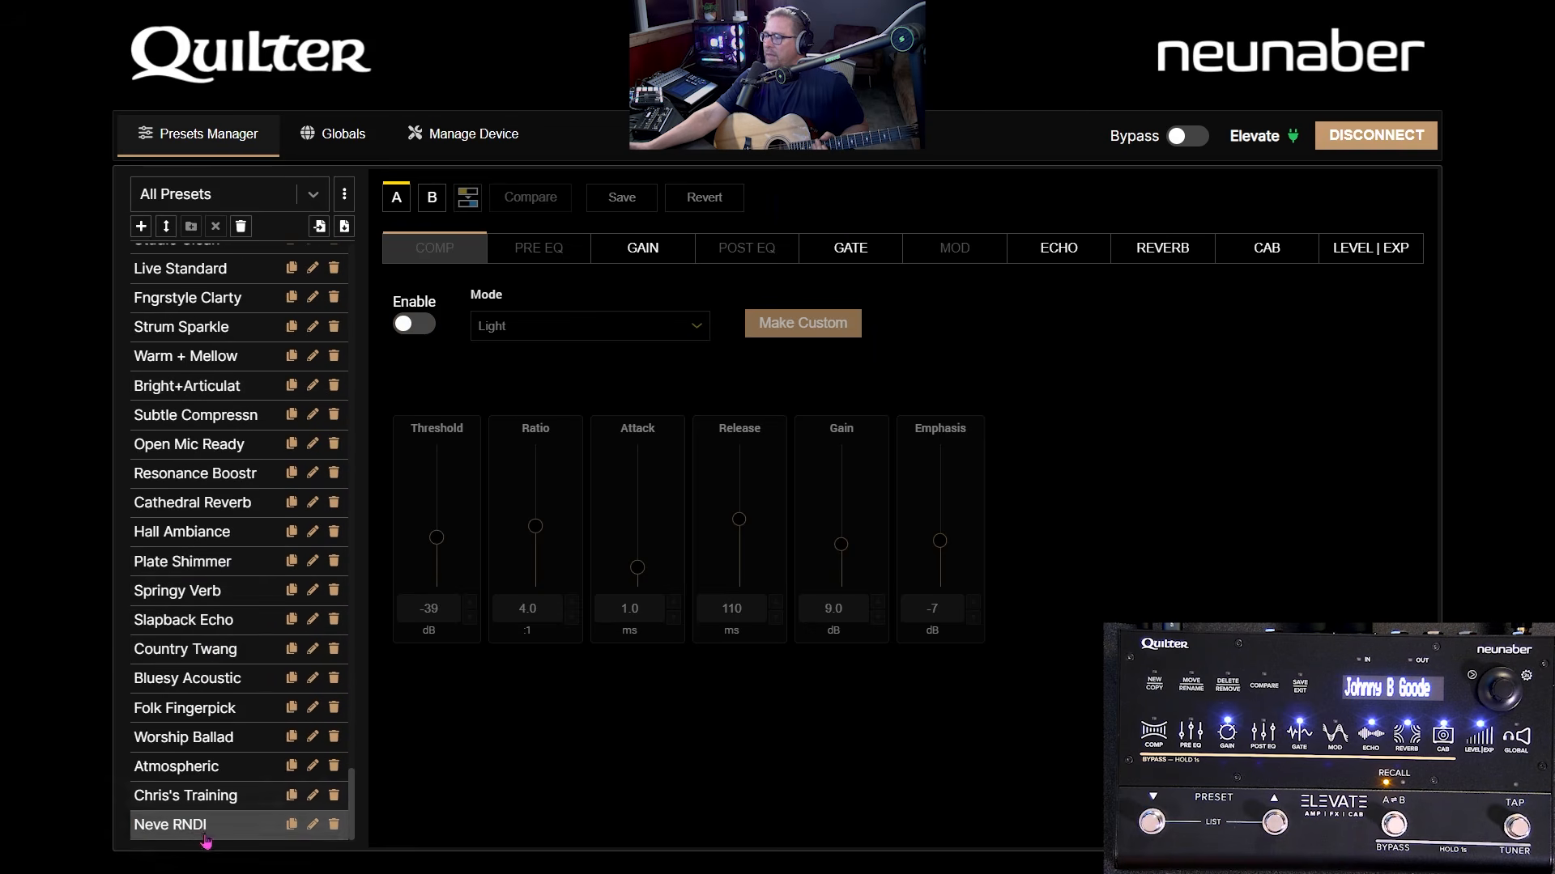
pyautogui.click(206, 841)
# - In Reorder Presets, move Neve RNDI above Cathedral Reverb and confirm the order
pyautogui.click(166, 226)
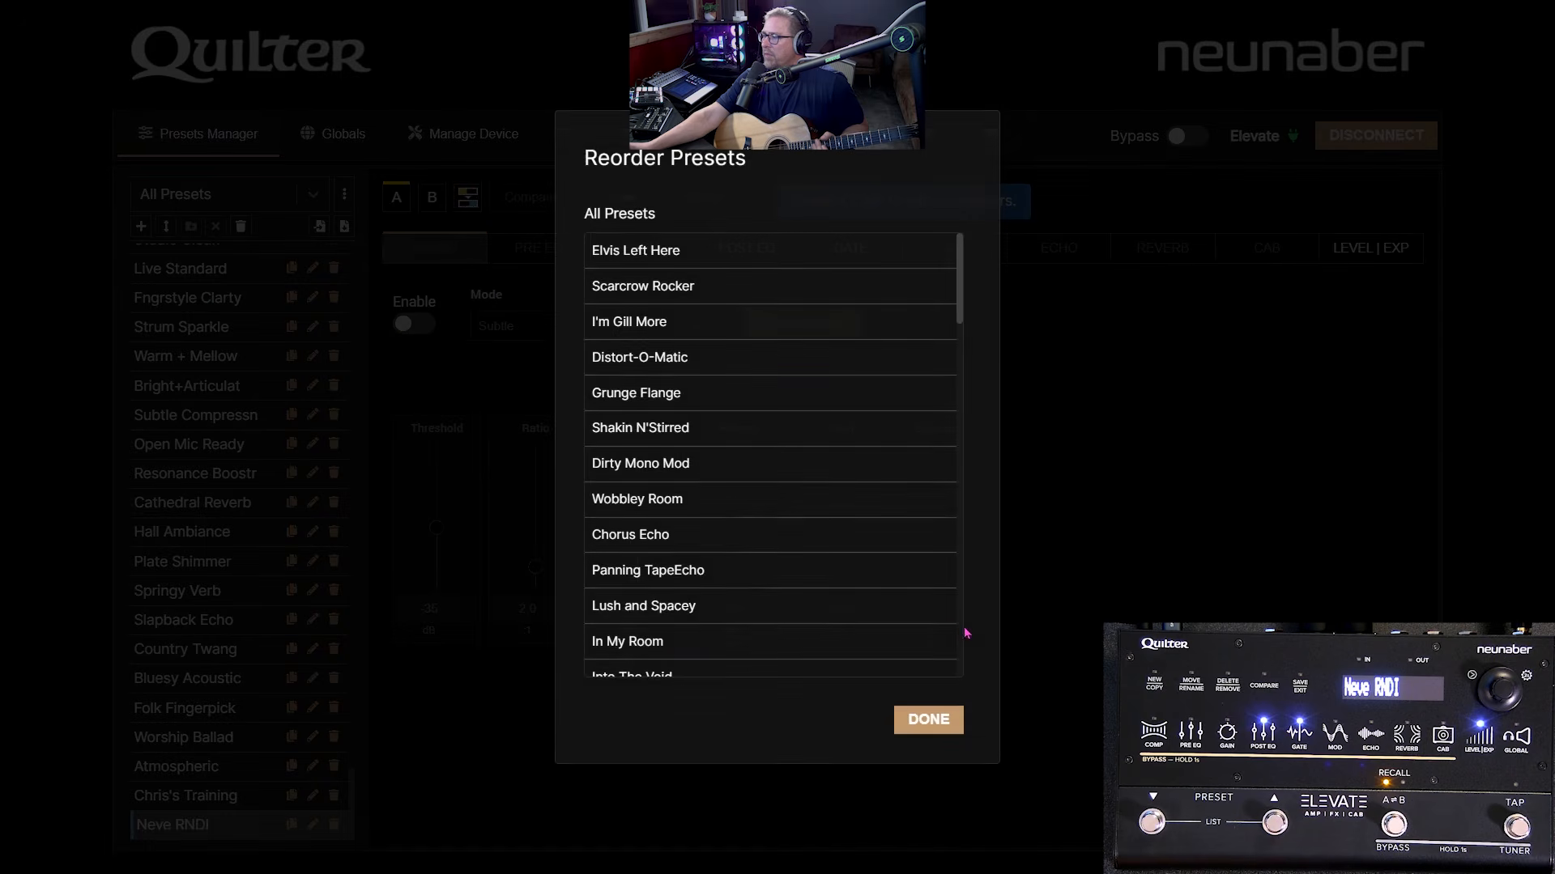
pyautogui.scroll(-15, 664, 643)
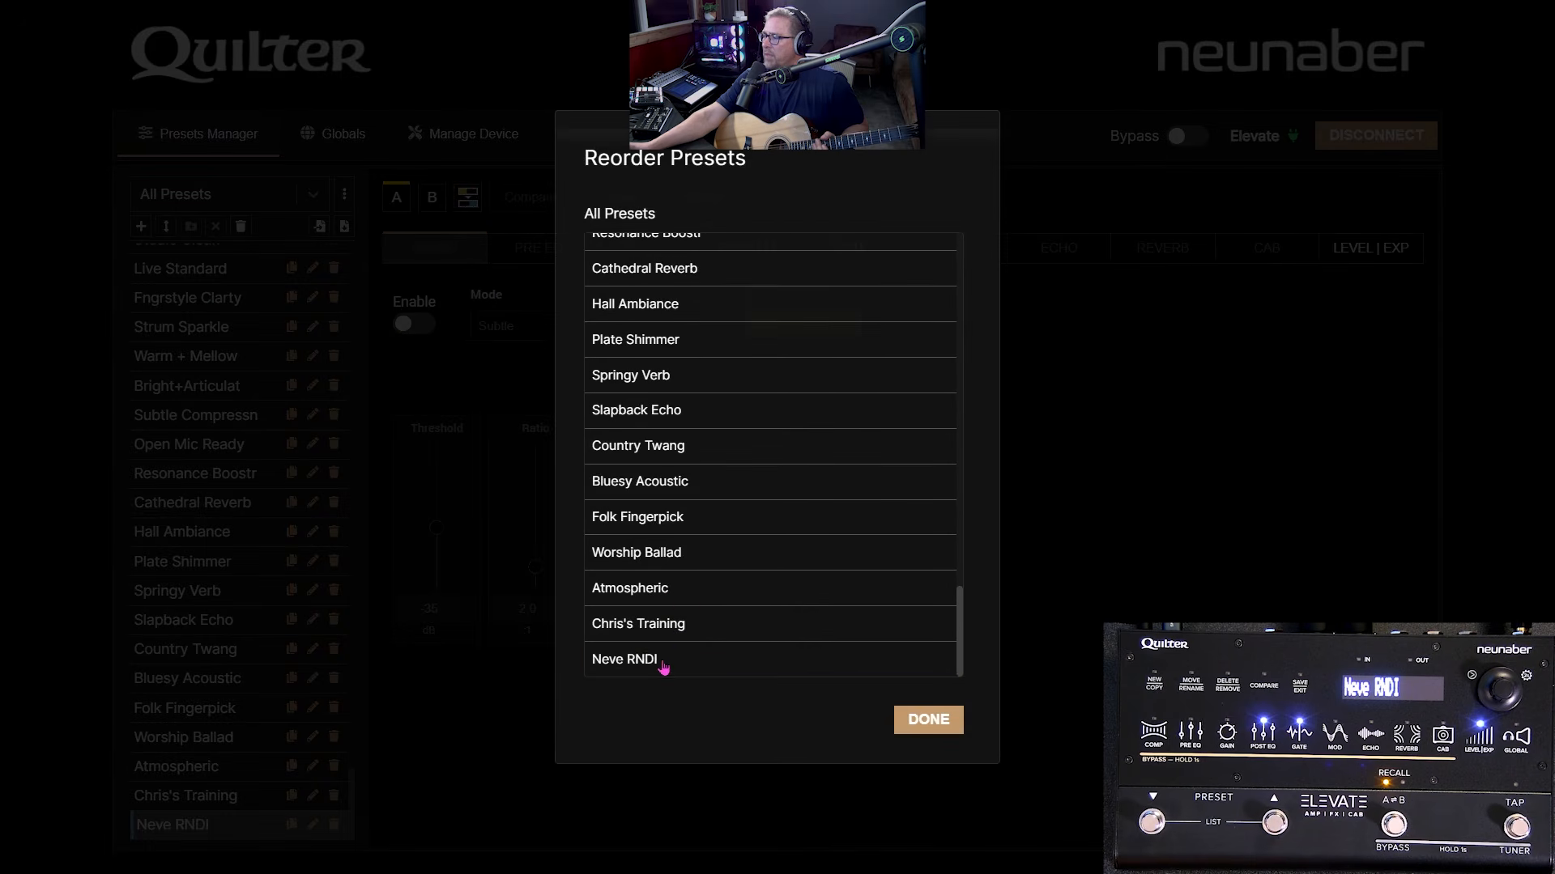
pyautogui.moveTo(657, 661); pyautogui.dragTo(676, 474)
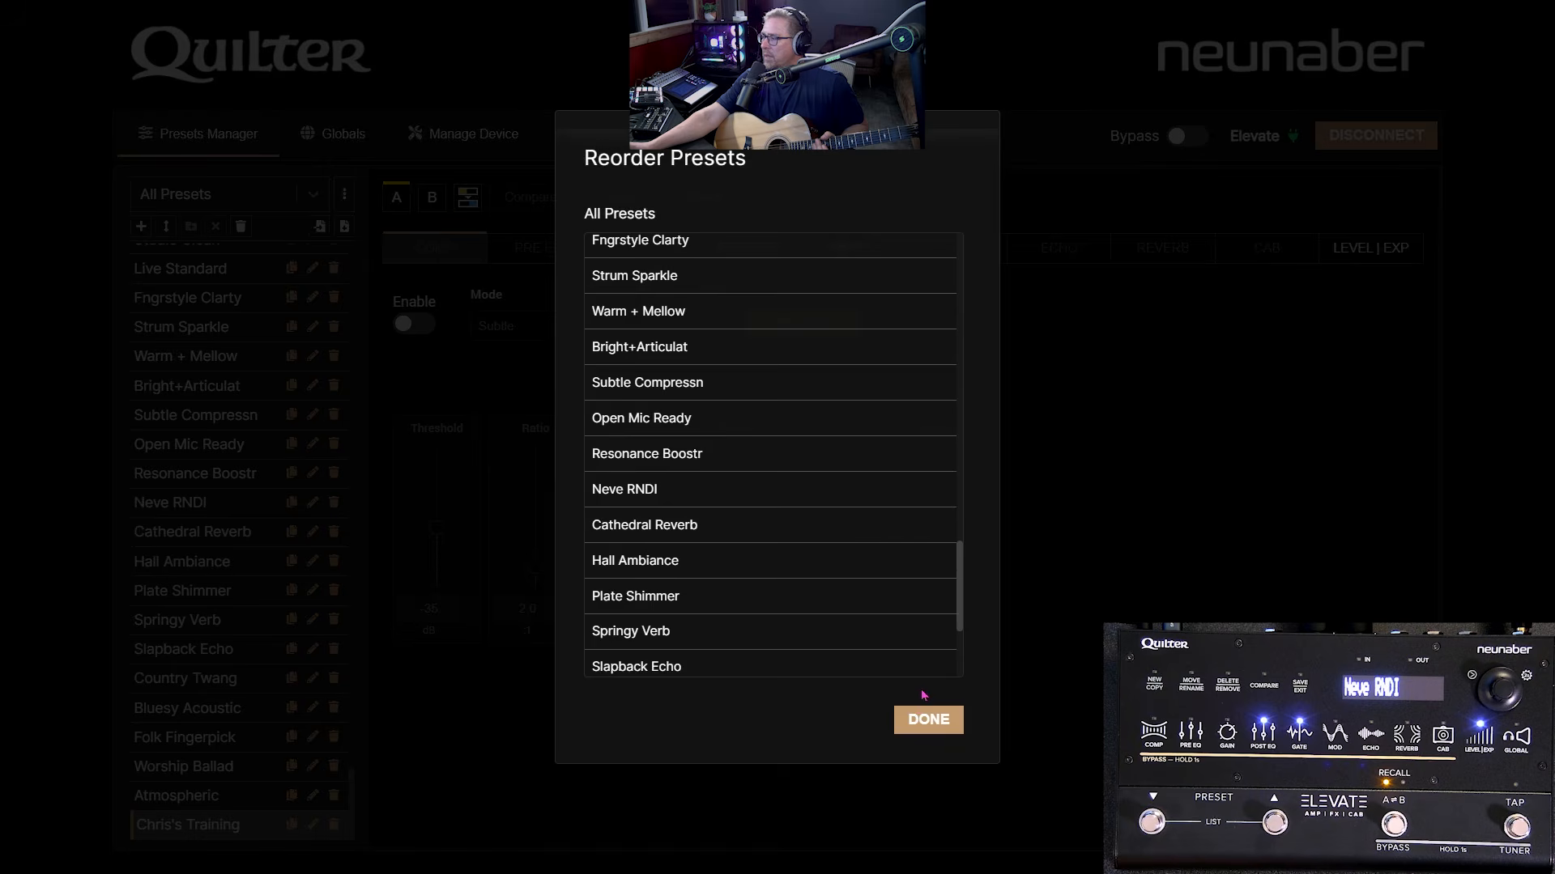
pyautogui.click(928, 719)
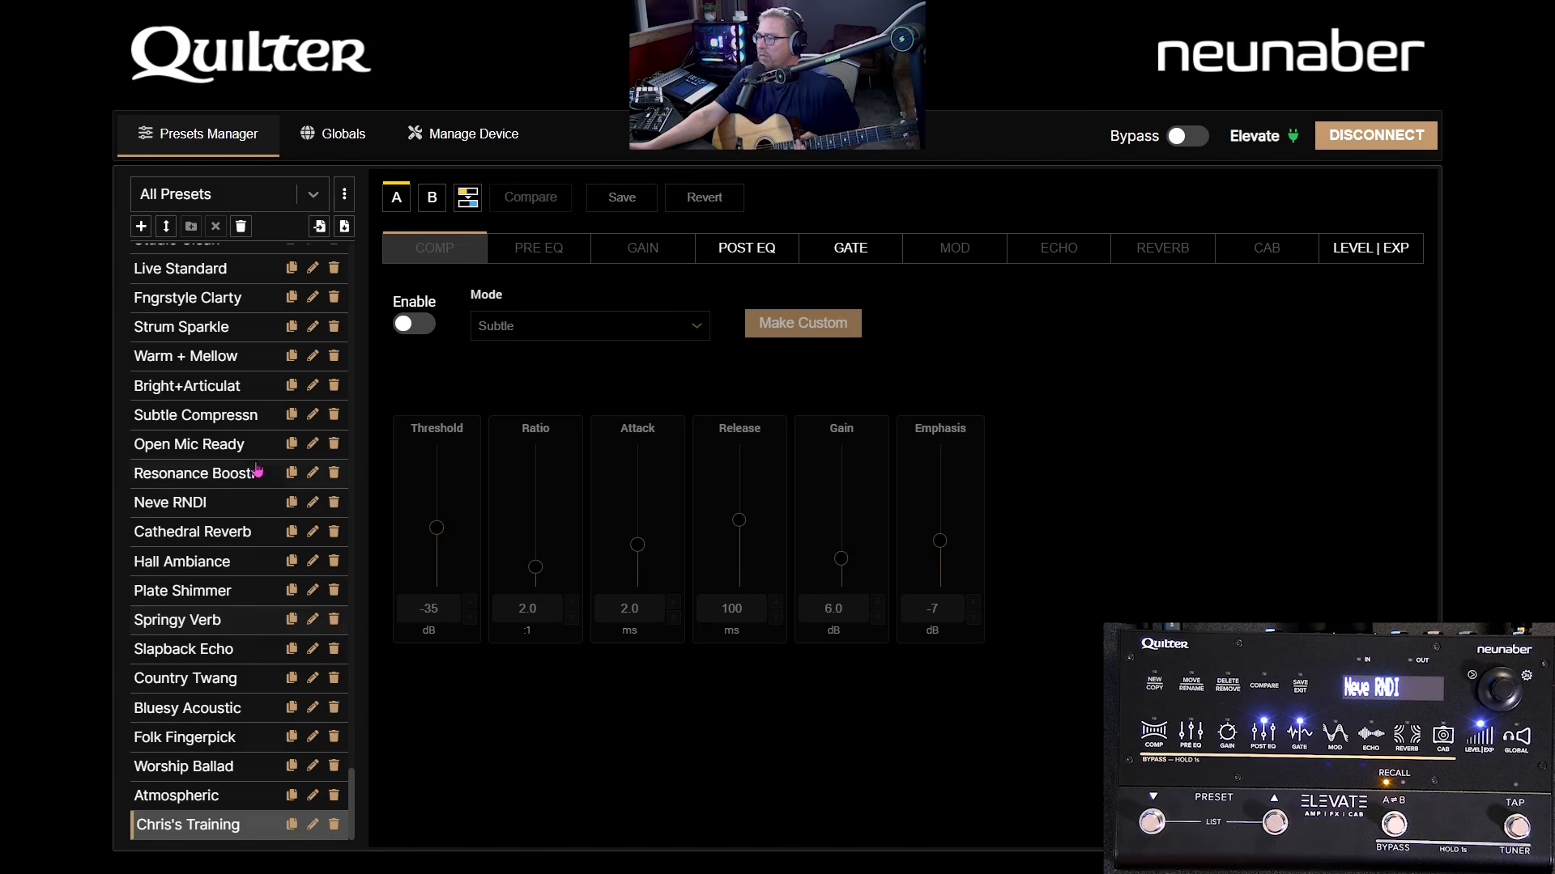
# - Show the Acoustic Guitar list and open the Lists Editor
pyautogui.click(302, 209)
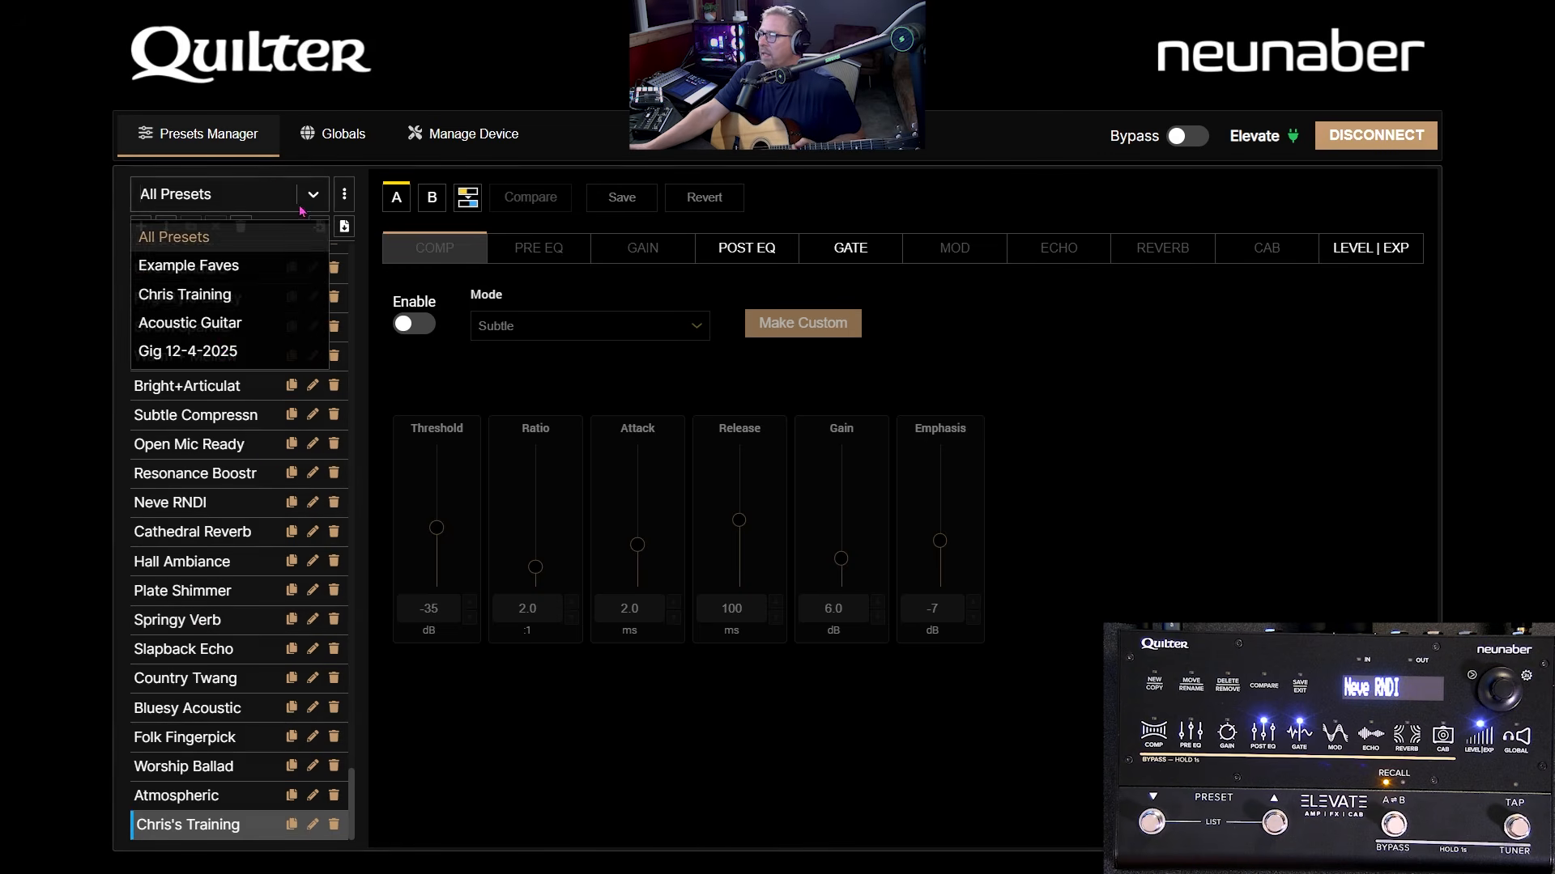
pyautogui.click(215, 330)
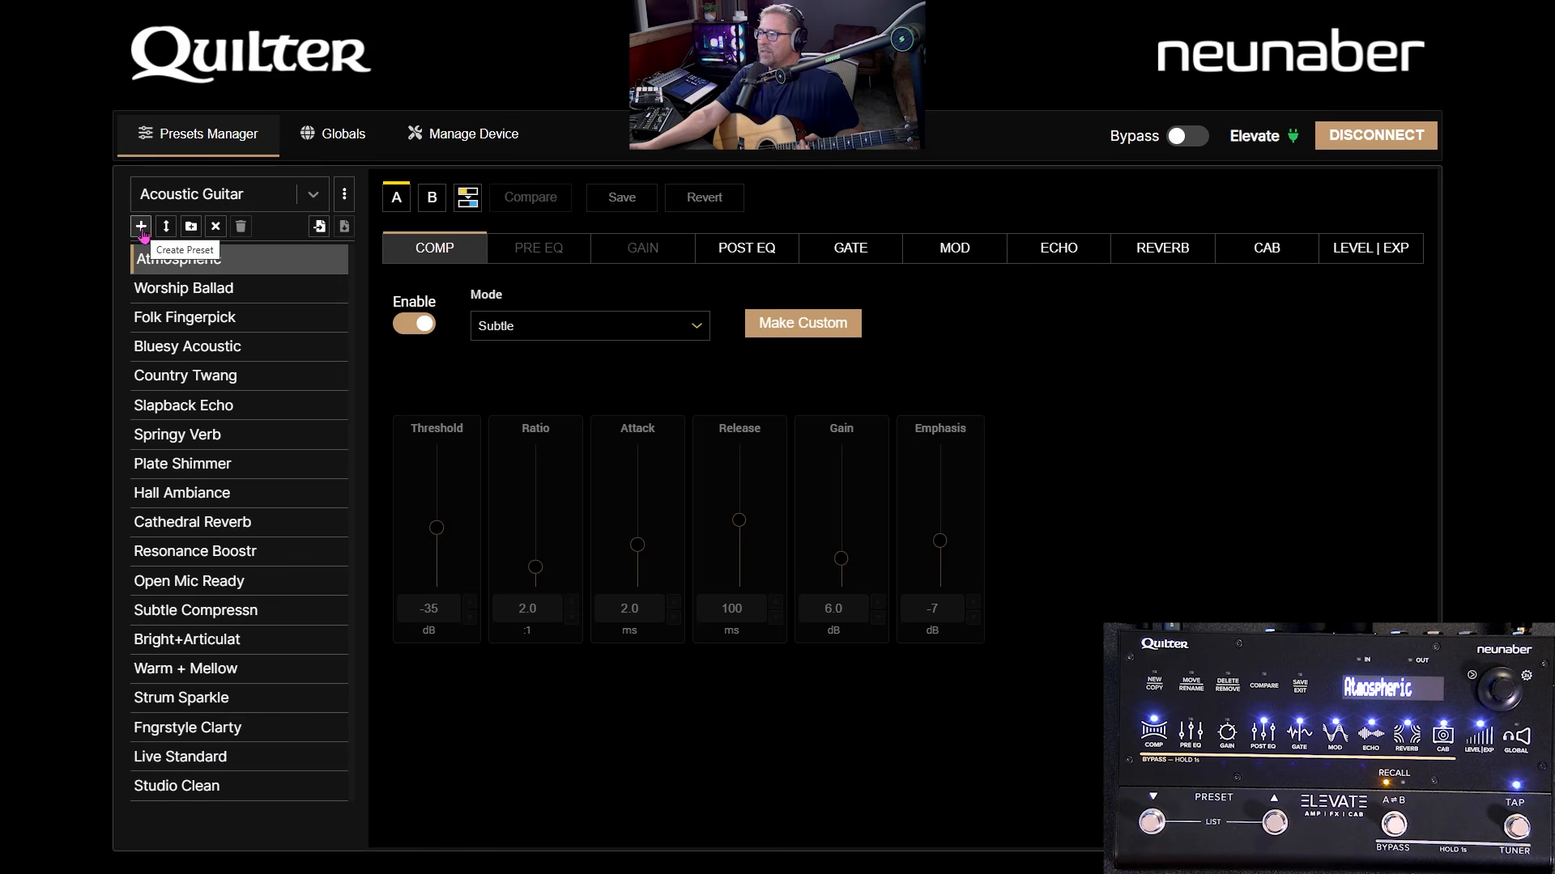
pyautogui.click(346, 196)
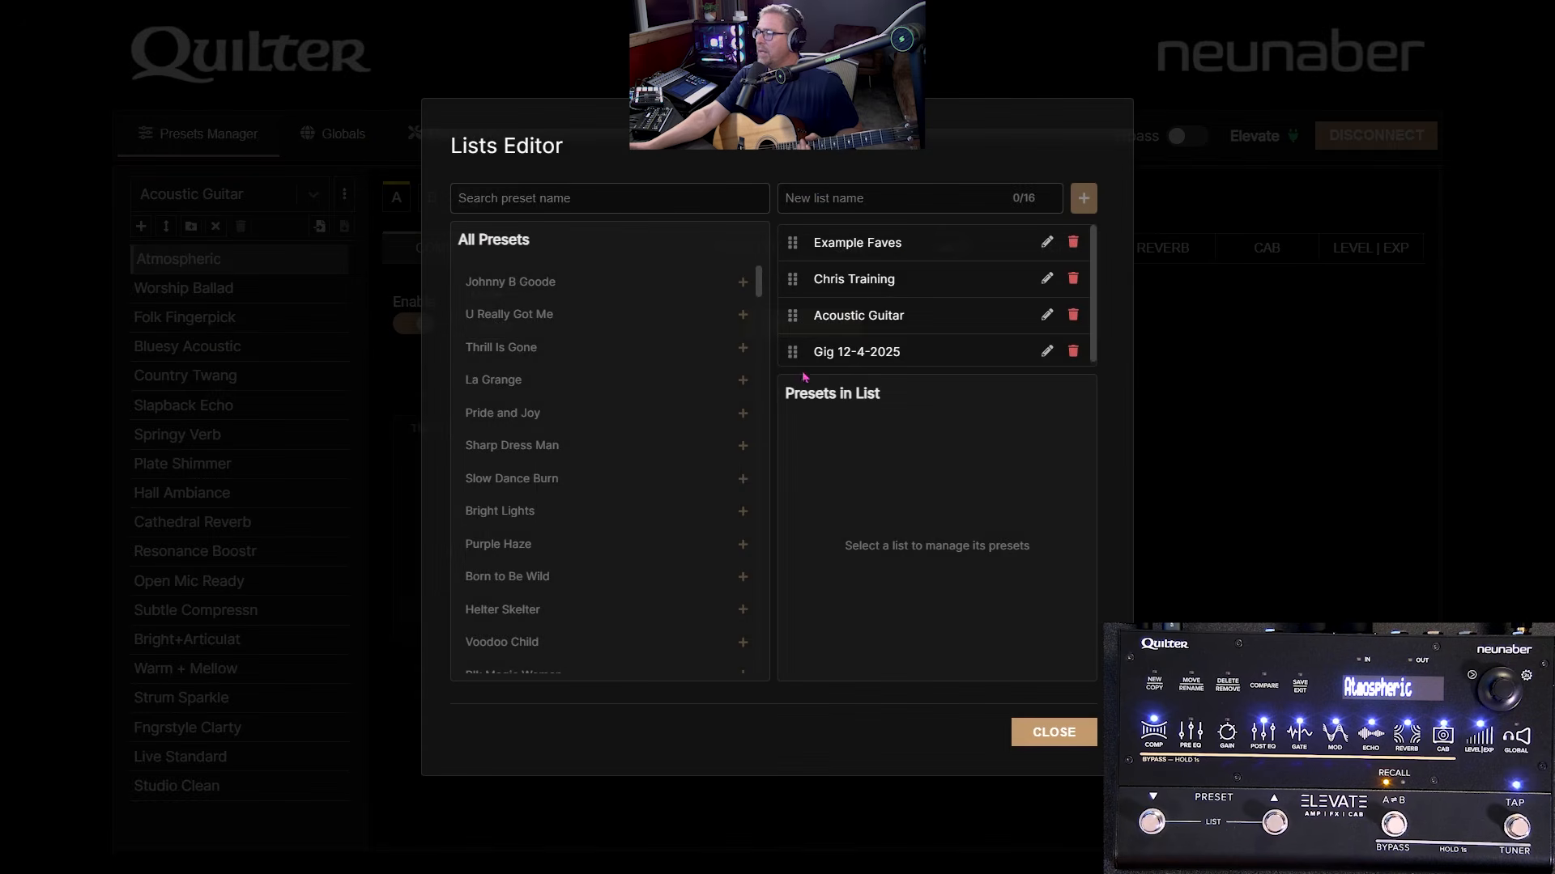
# - In the Lists Editor, search 'Neve' and add Neve RNDI to the Acoustic Guitar list
pyautogui.click(890, 317)
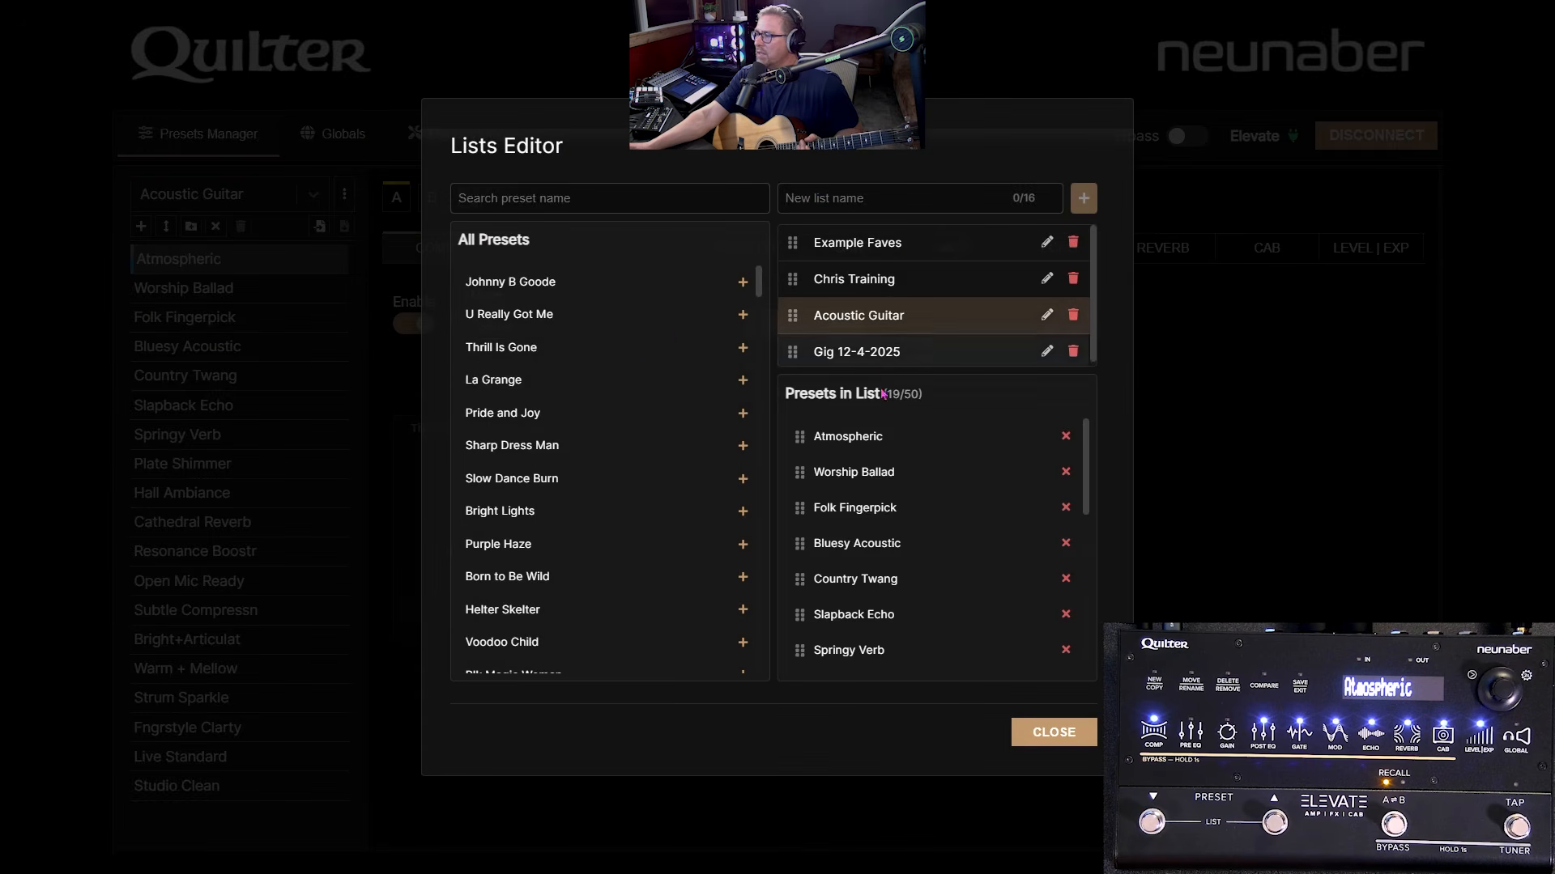
pyautogui.scroll(-3, 650, 387)
pyautogui.scroll(-15, 650, 389)
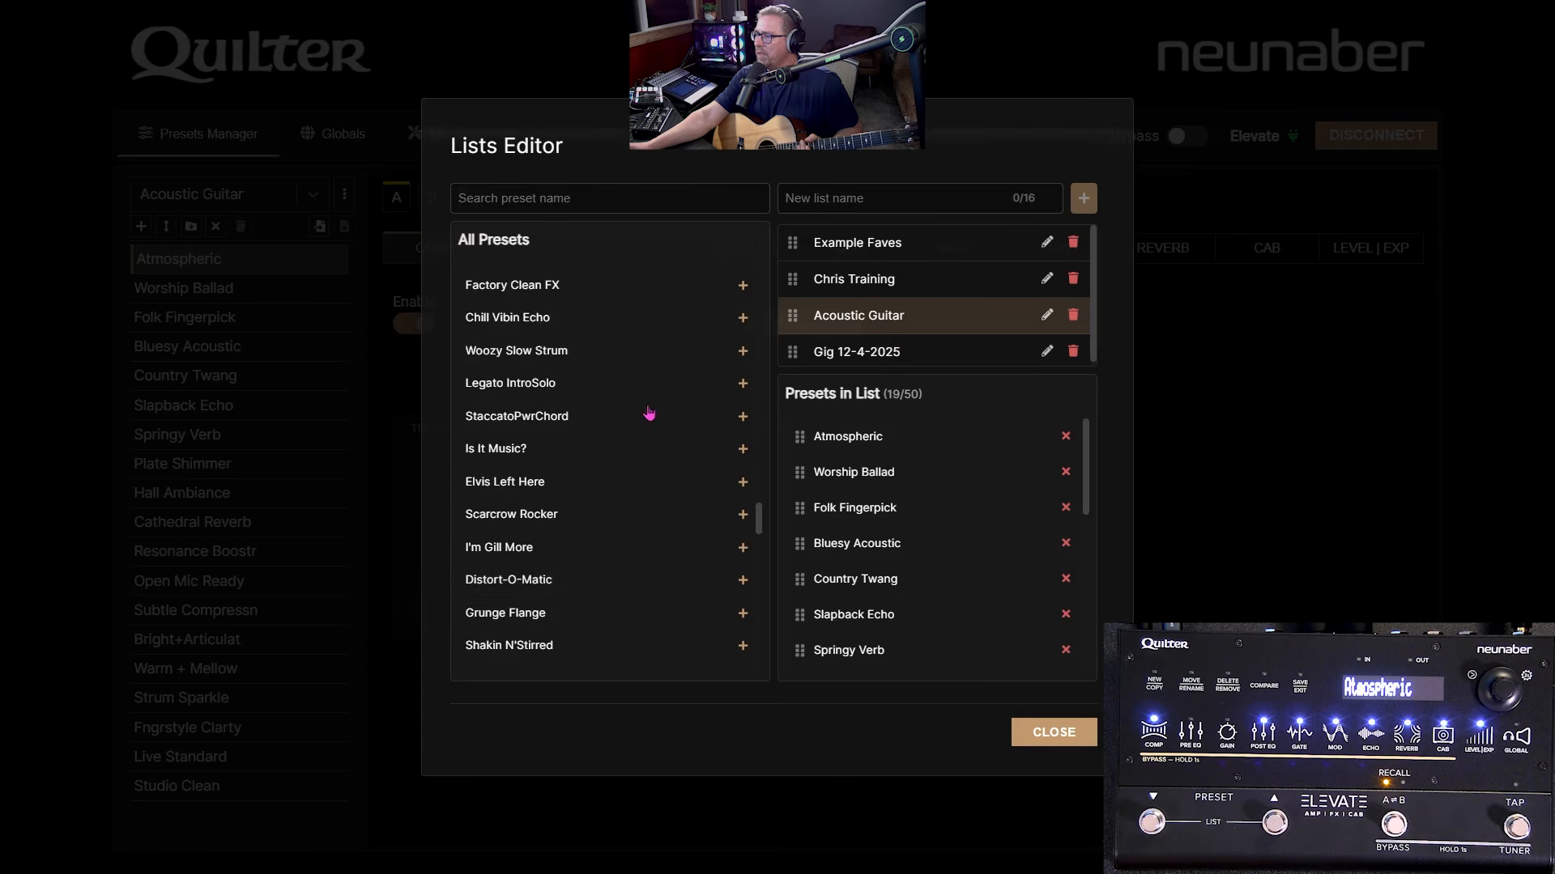
pyautogui.scroll(-10, 648, 413)
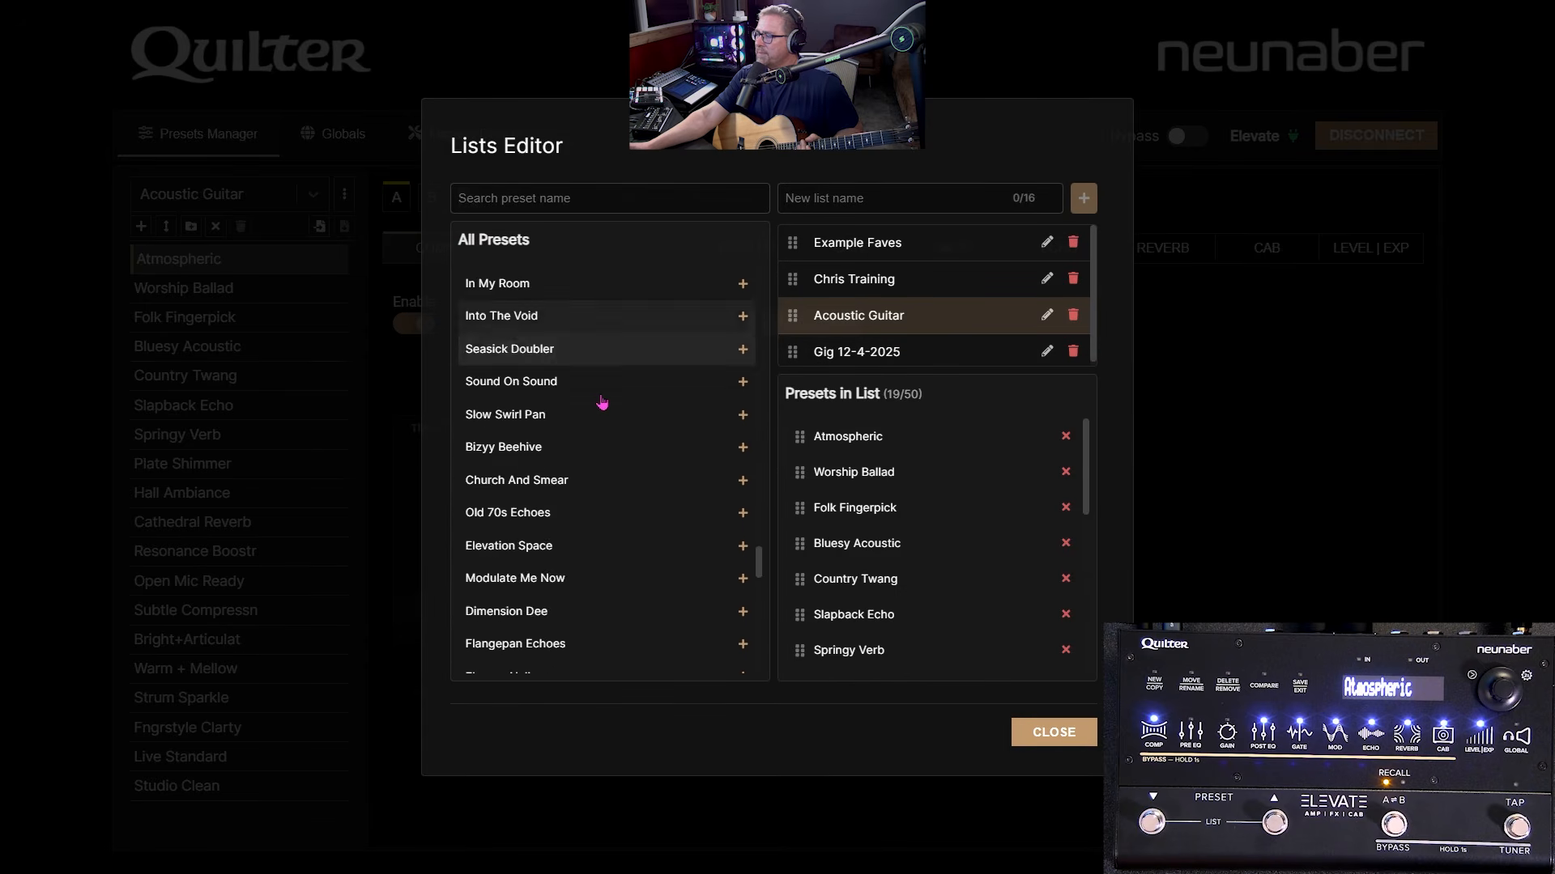
pyautogui.scroll(-5, 601, 402)
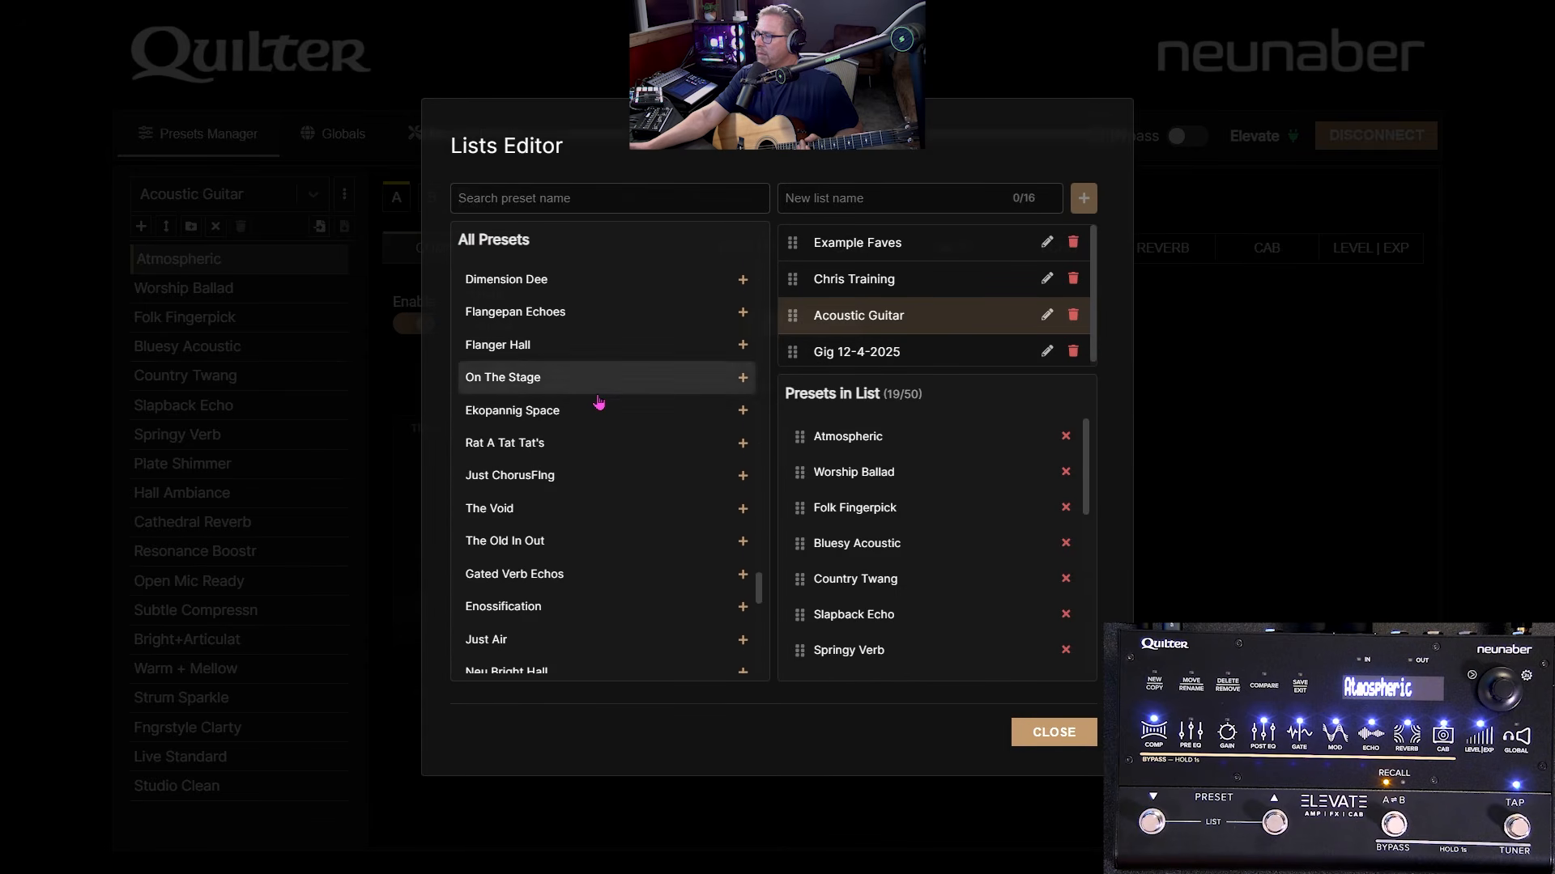
pyautogui.scroll(-6, 571, 437)
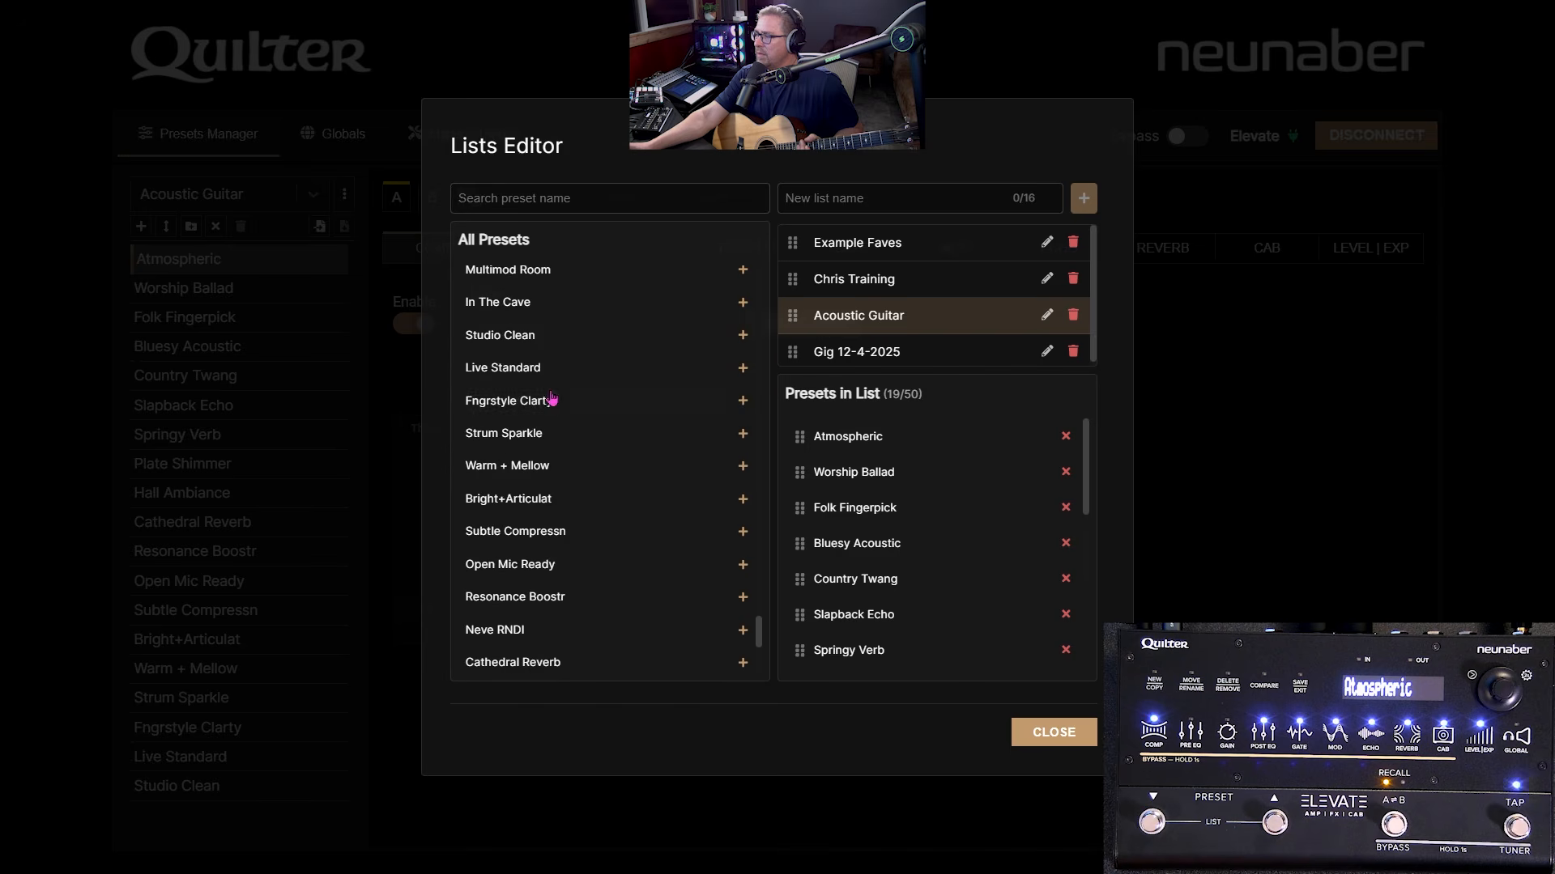
pyautogui.click(567, 198)
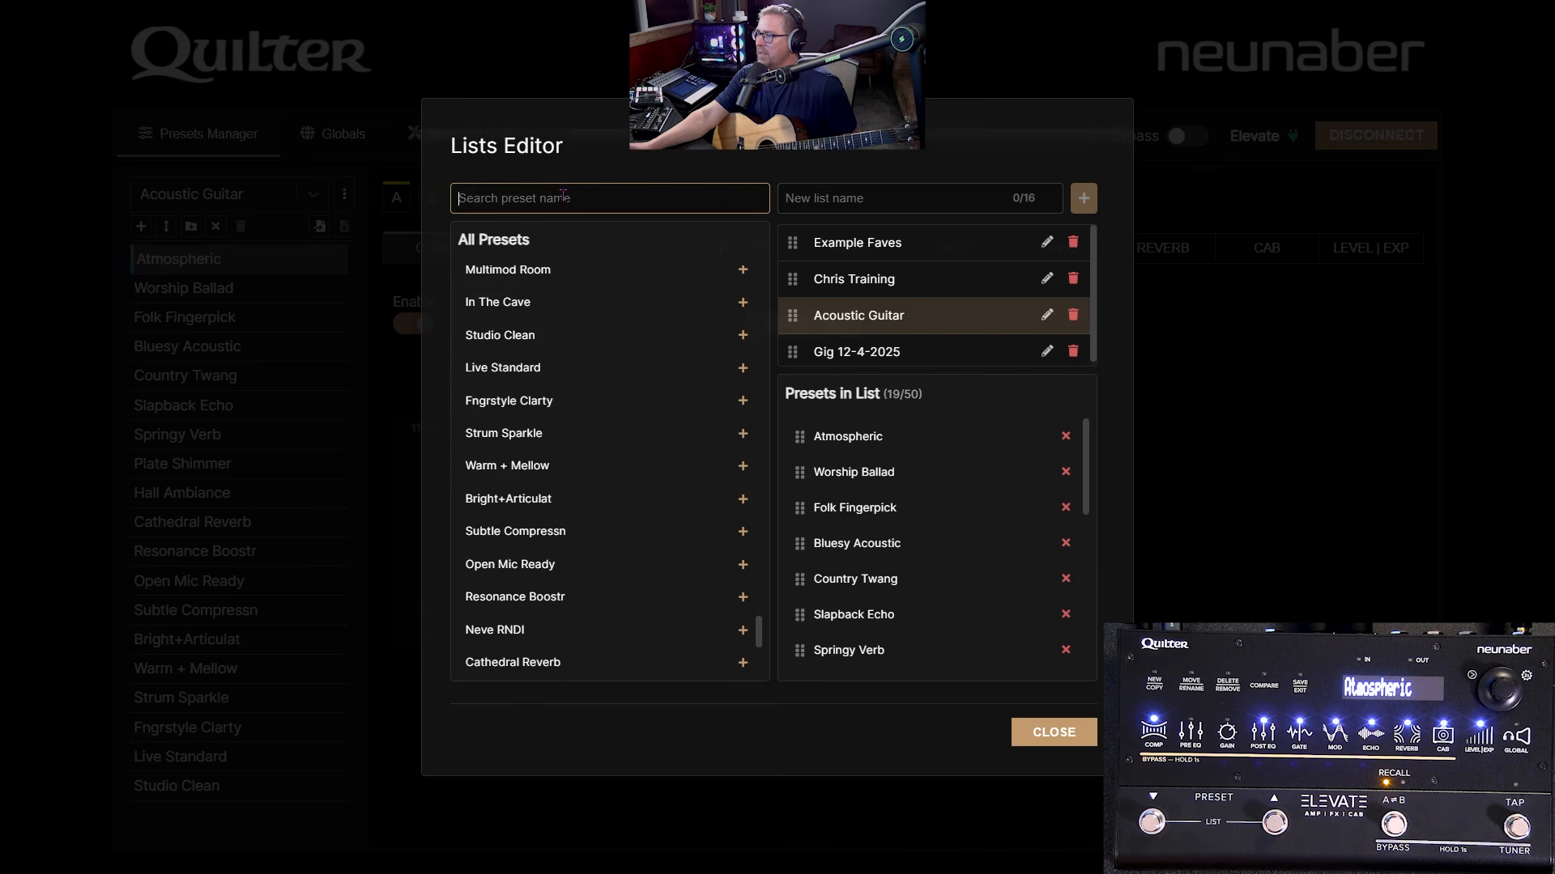
pyautogui.write('Neve')
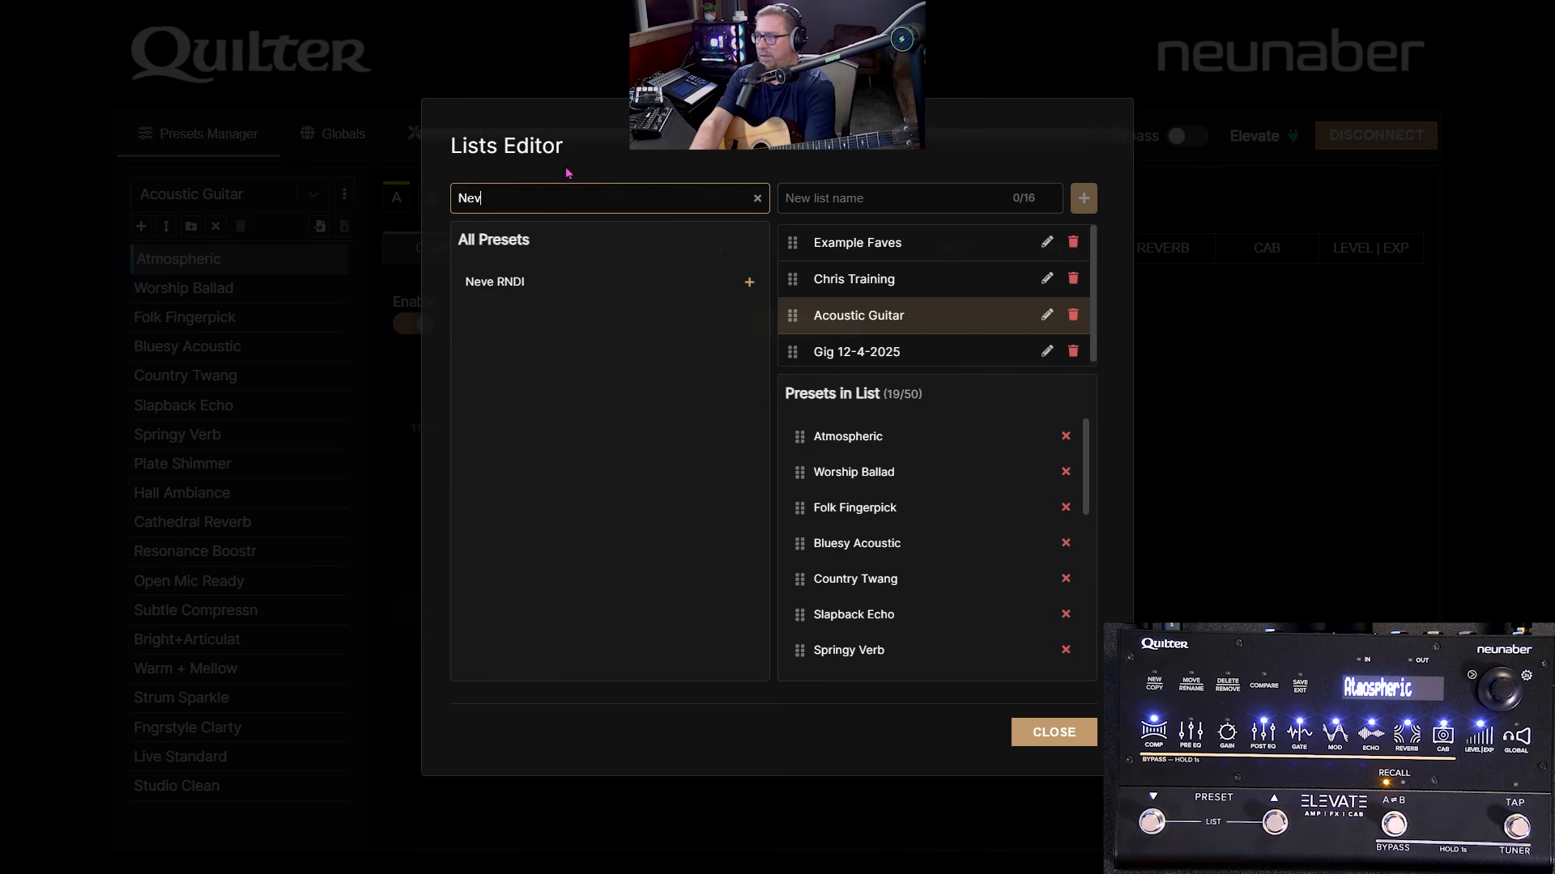
pyautogui.click(749, 282)
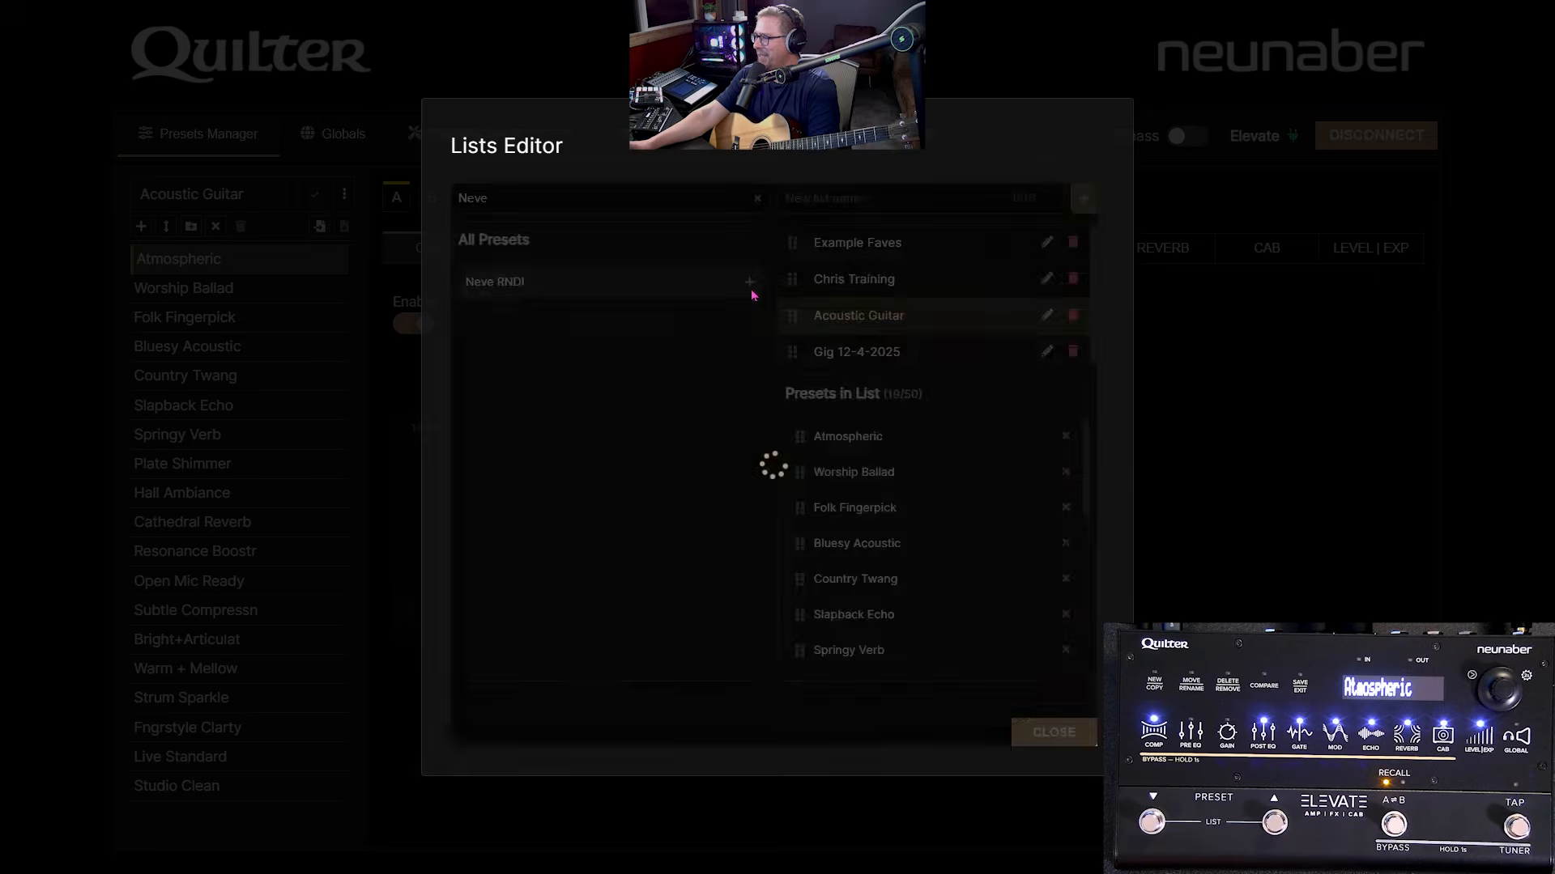
# - Move Neve RNDI after Cathedral Reverb, close the editor and load Neve RNDI
pyautogui.scroll(-5, 937, 496)
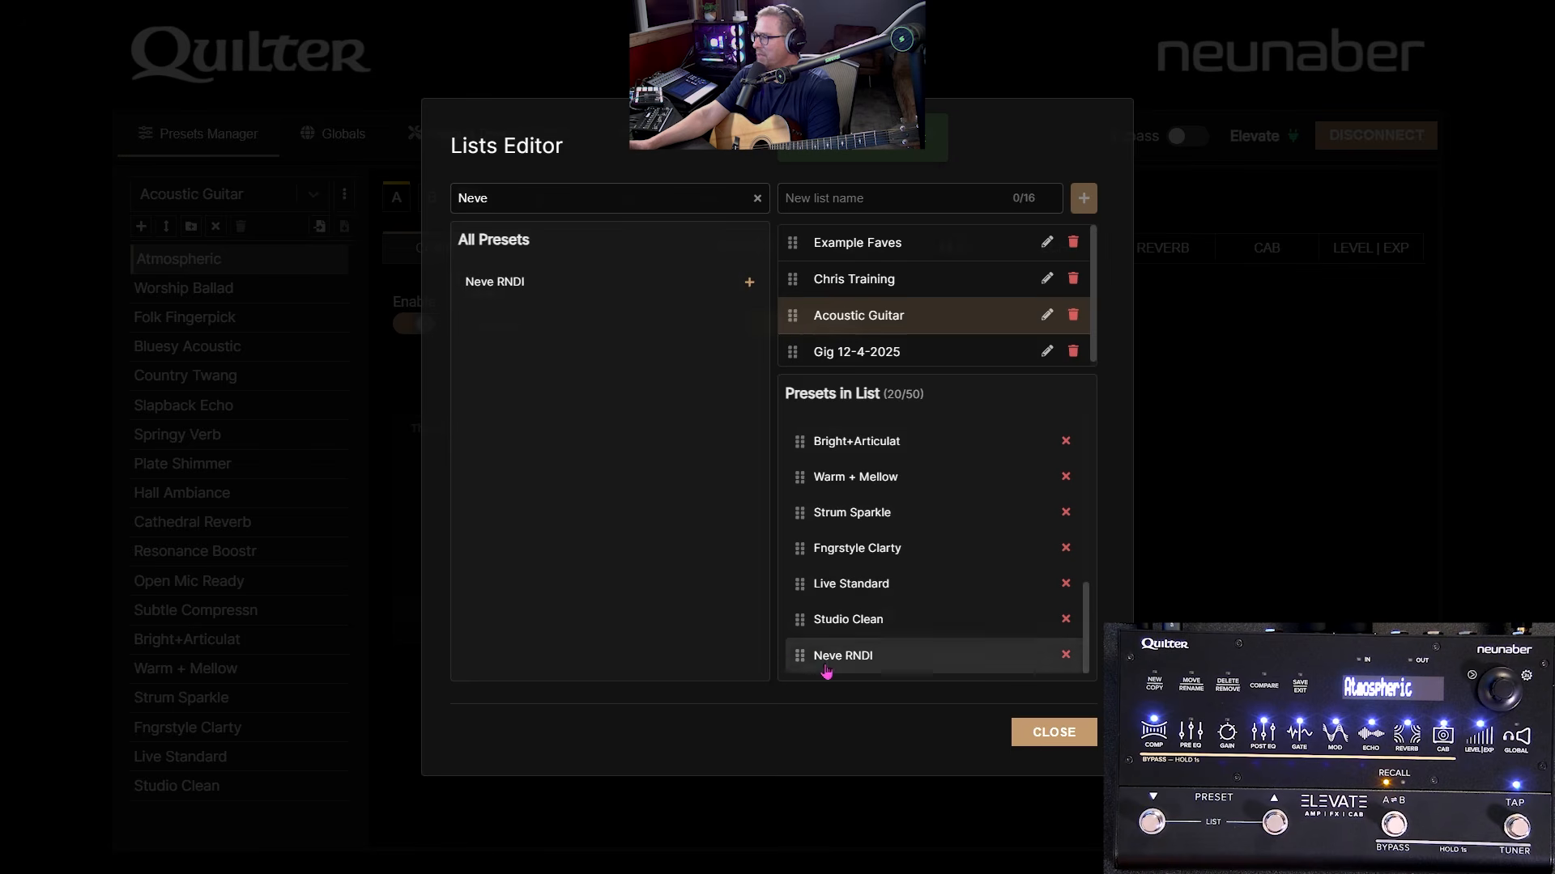
pyautogui.moveTo(799, 655); pyautogui.dragTo(802, 565)
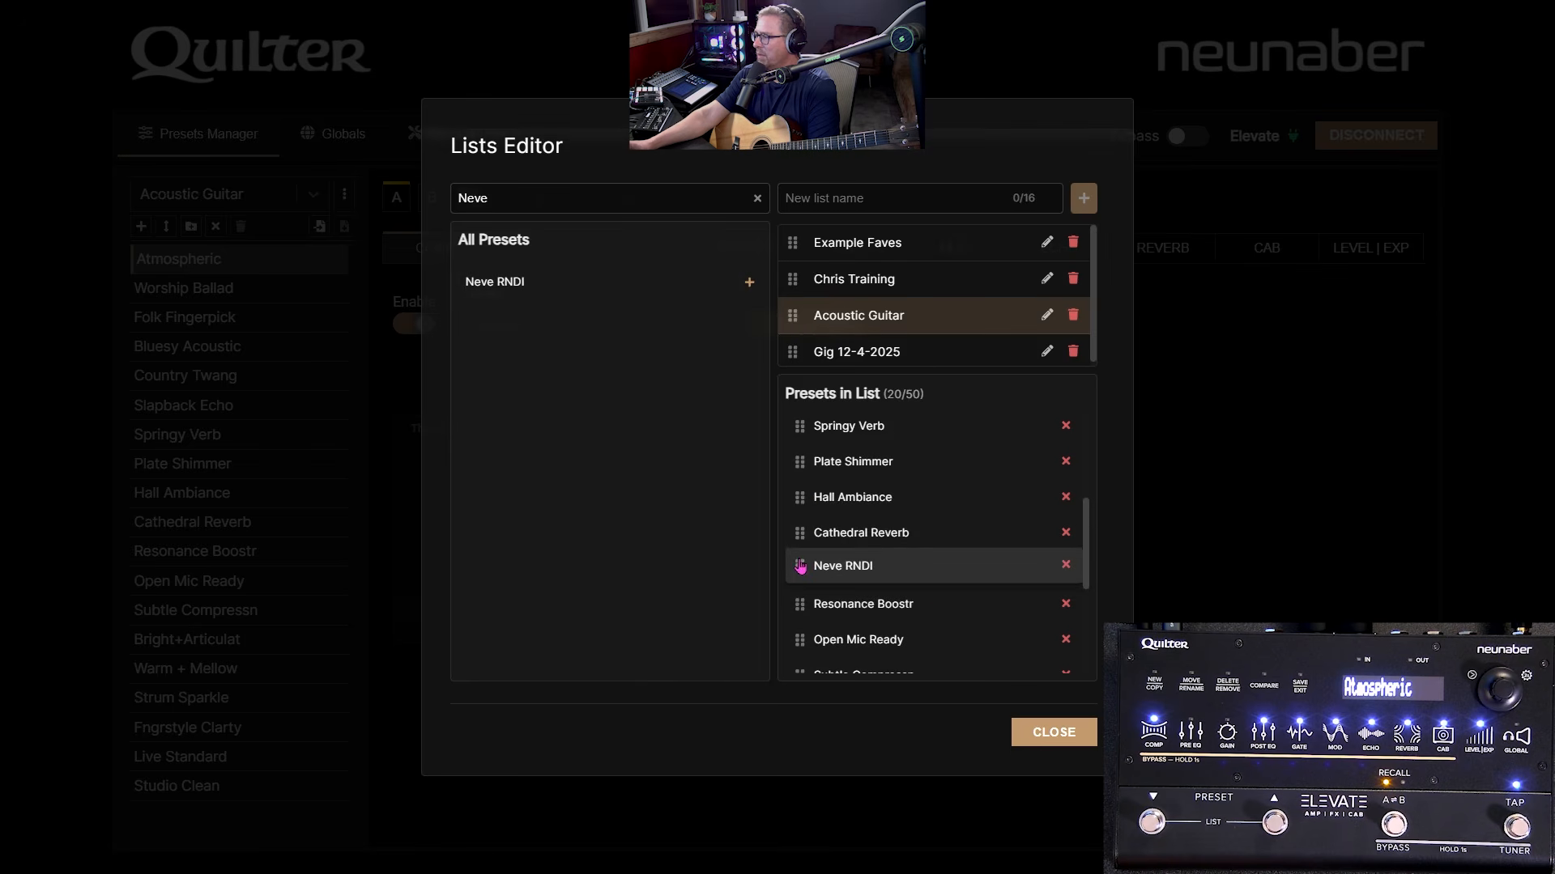
pyautogui.click(1057, 732)
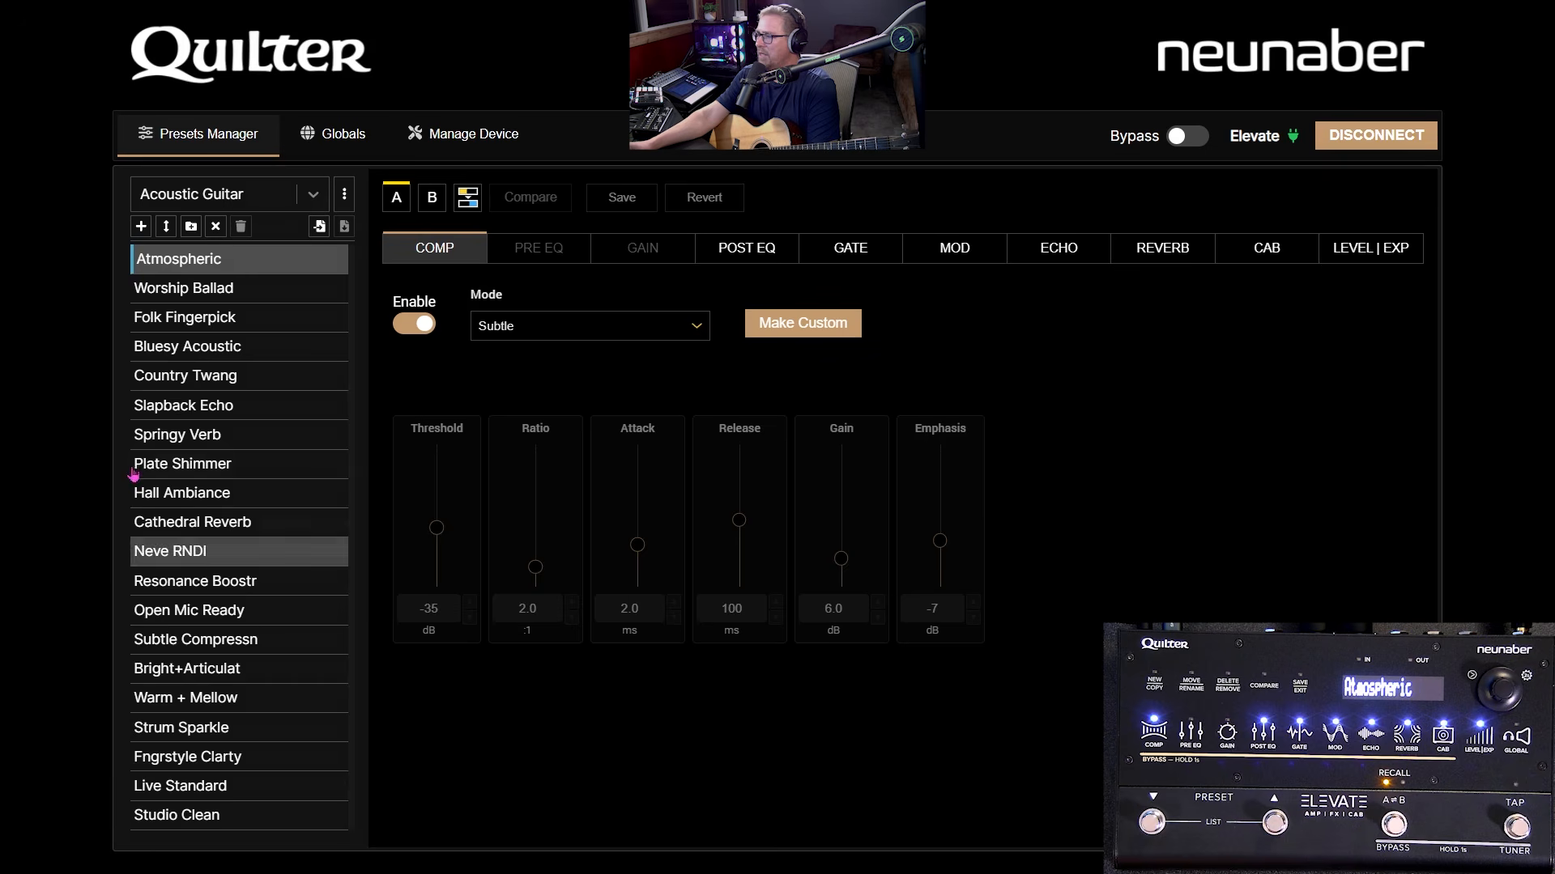
pyautogui.click(186, 559)
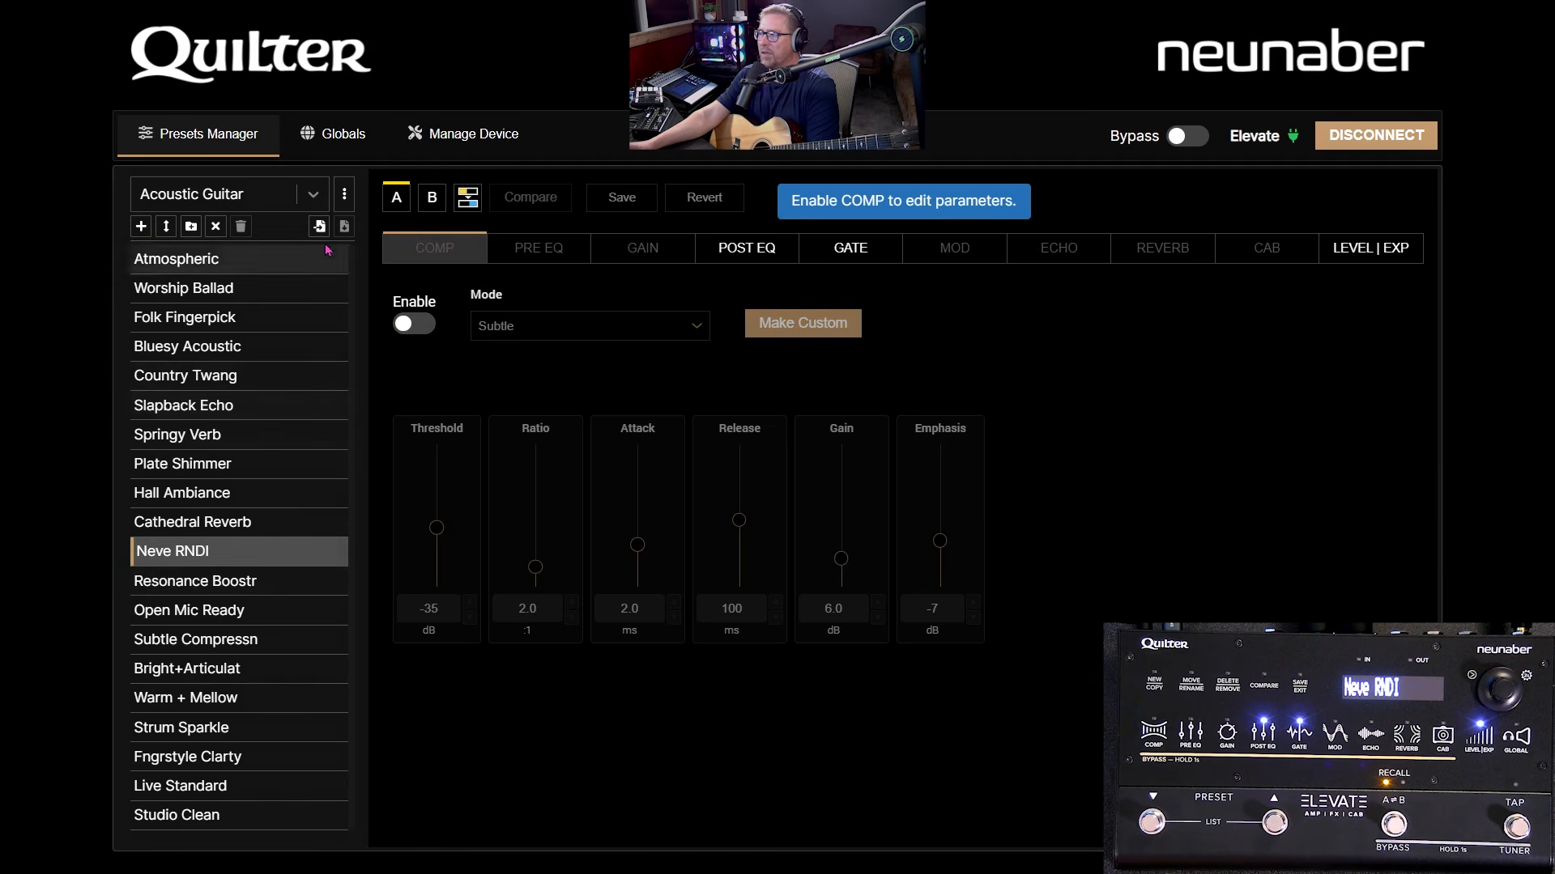
# - Return to All Presets and create a new preset named 'App Training Acc'
pyautogui.click(308, 195)
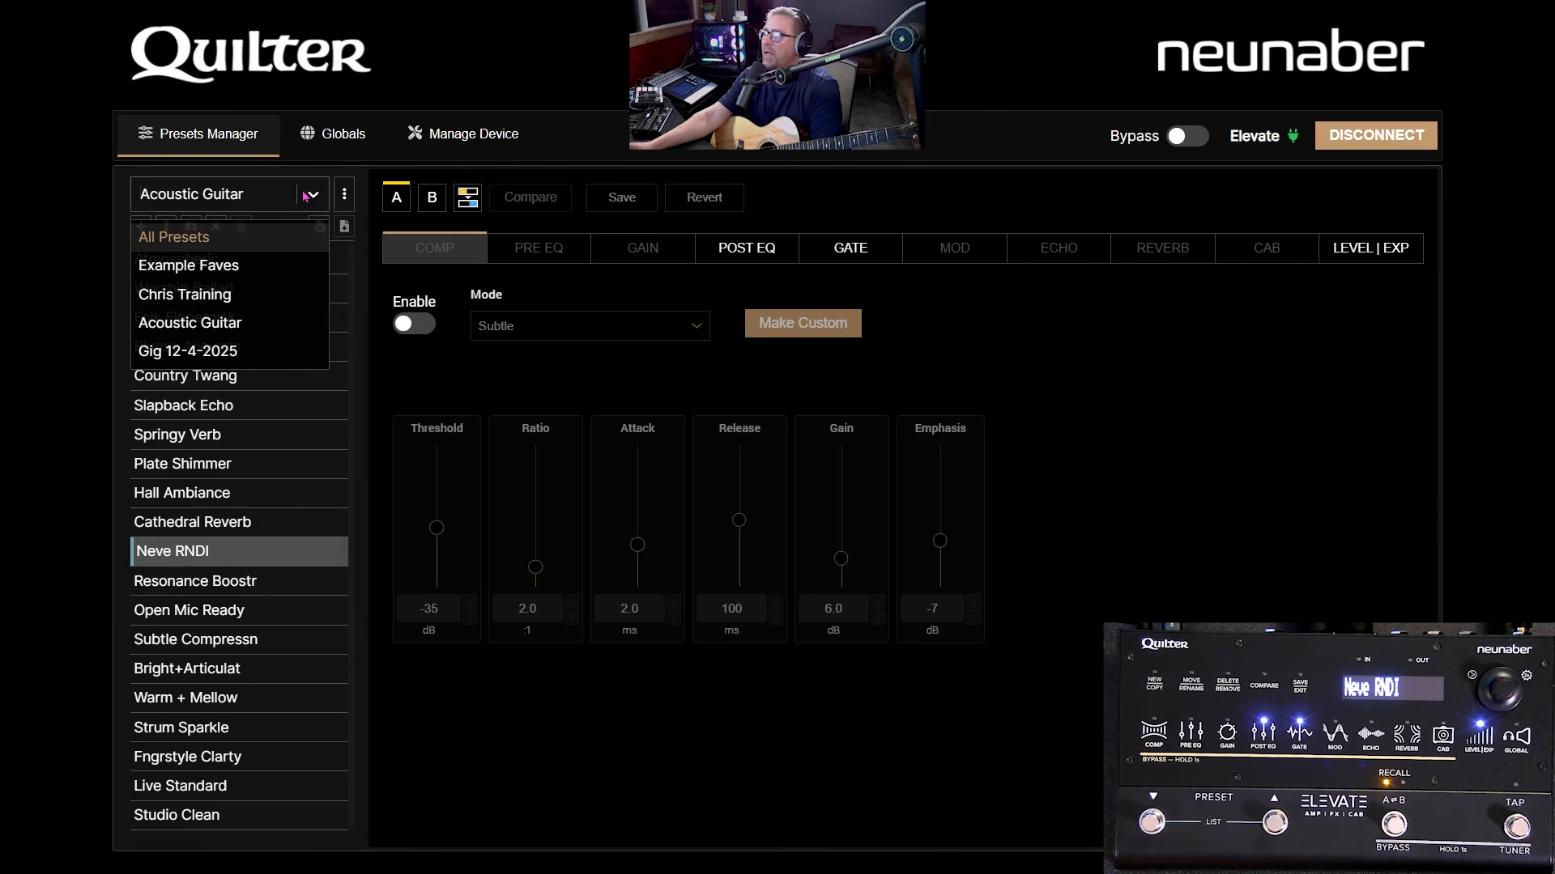
pyautogui.click(233, 238)
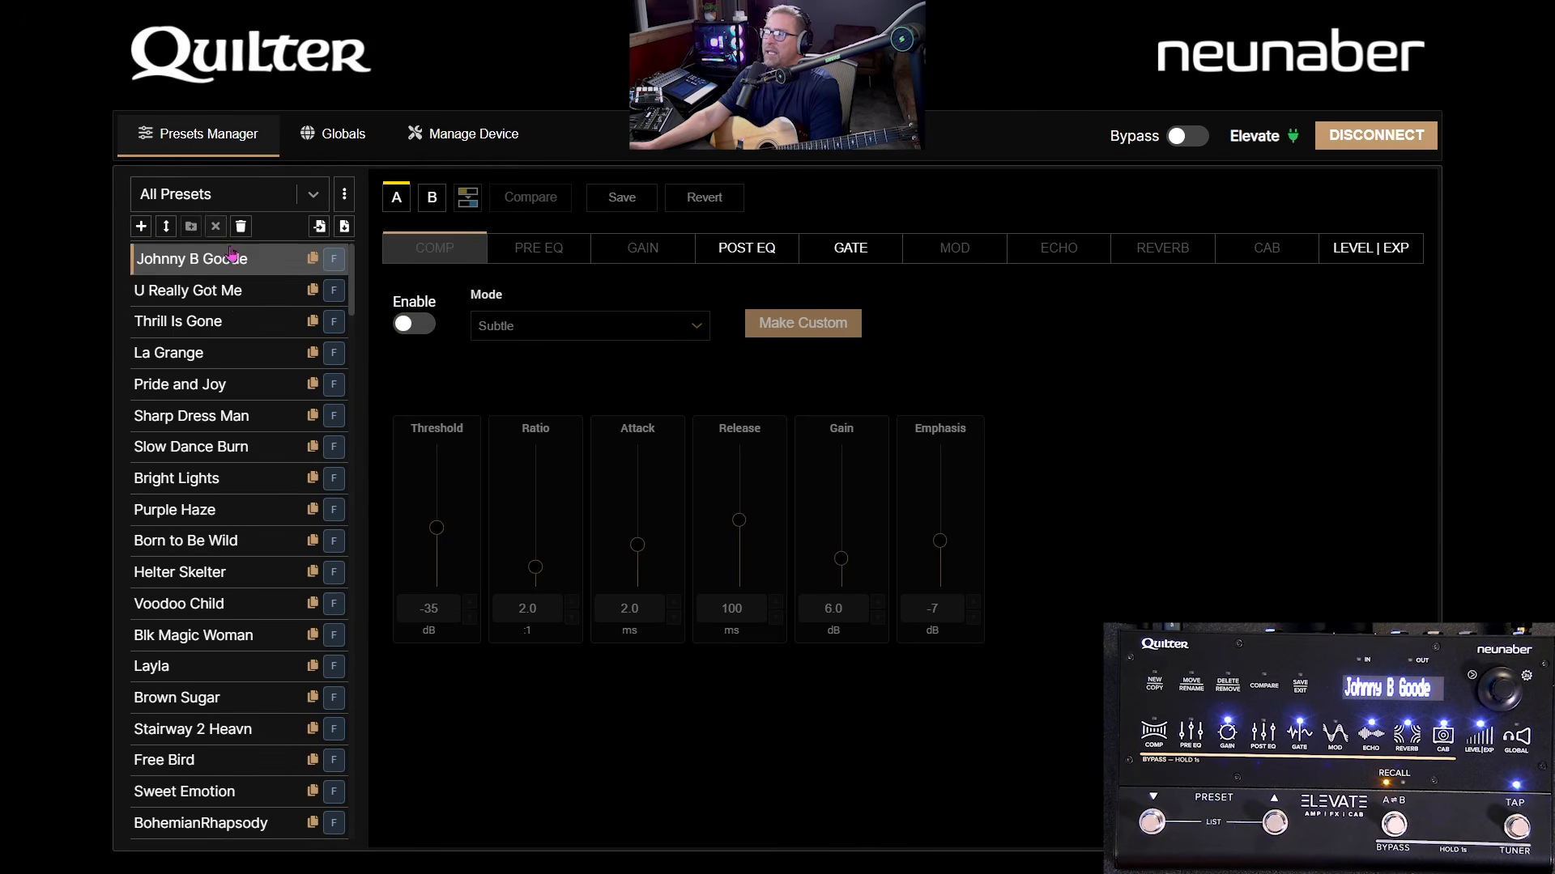
pyautogui.click(141, 227)
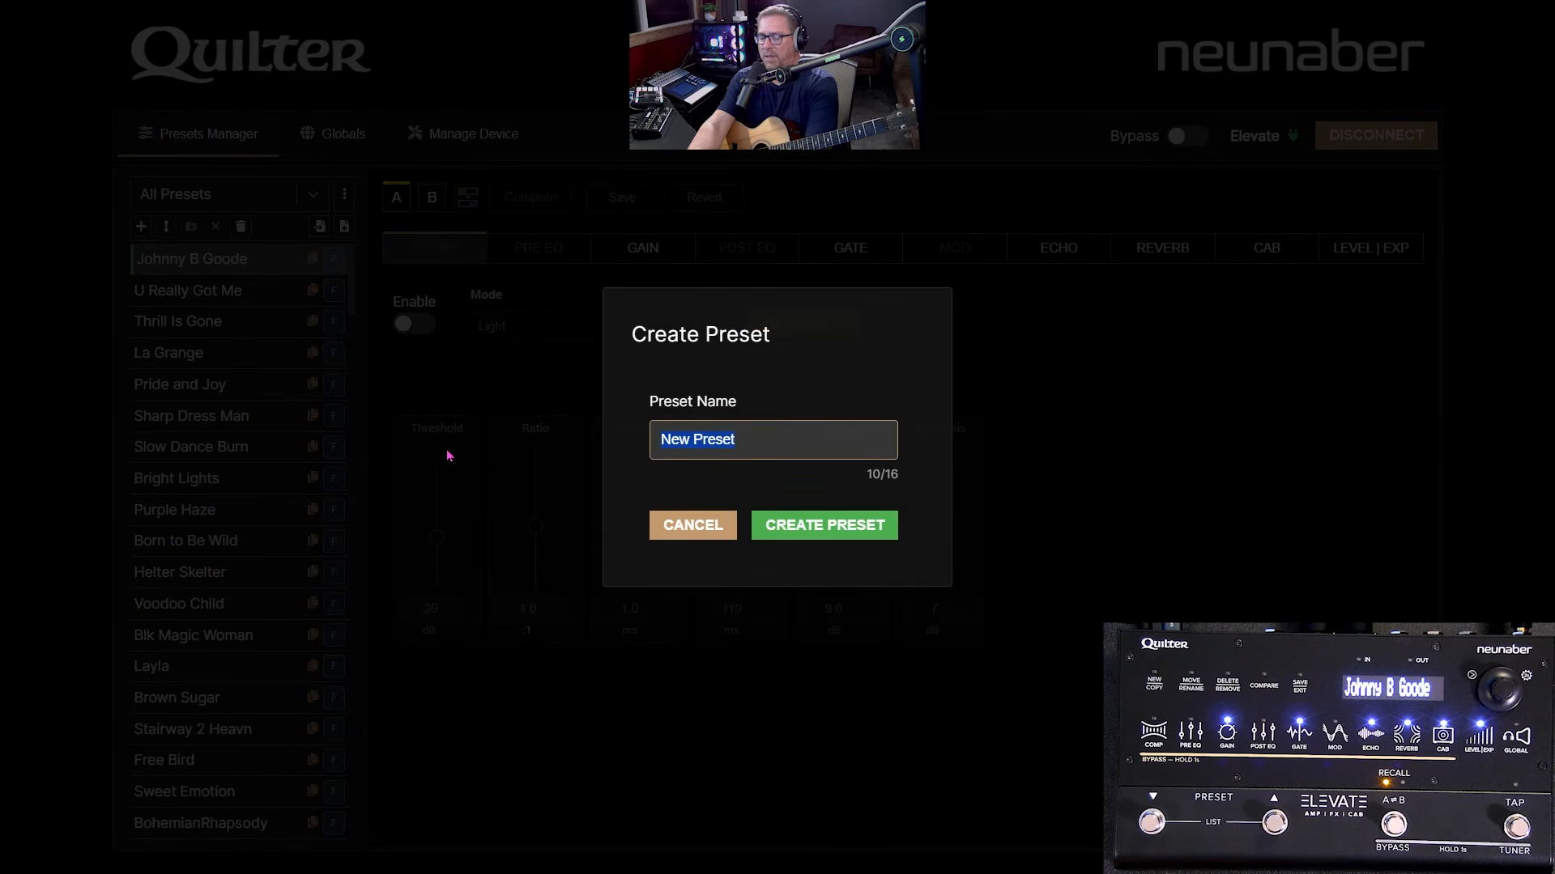
pyautogui.write('App T')
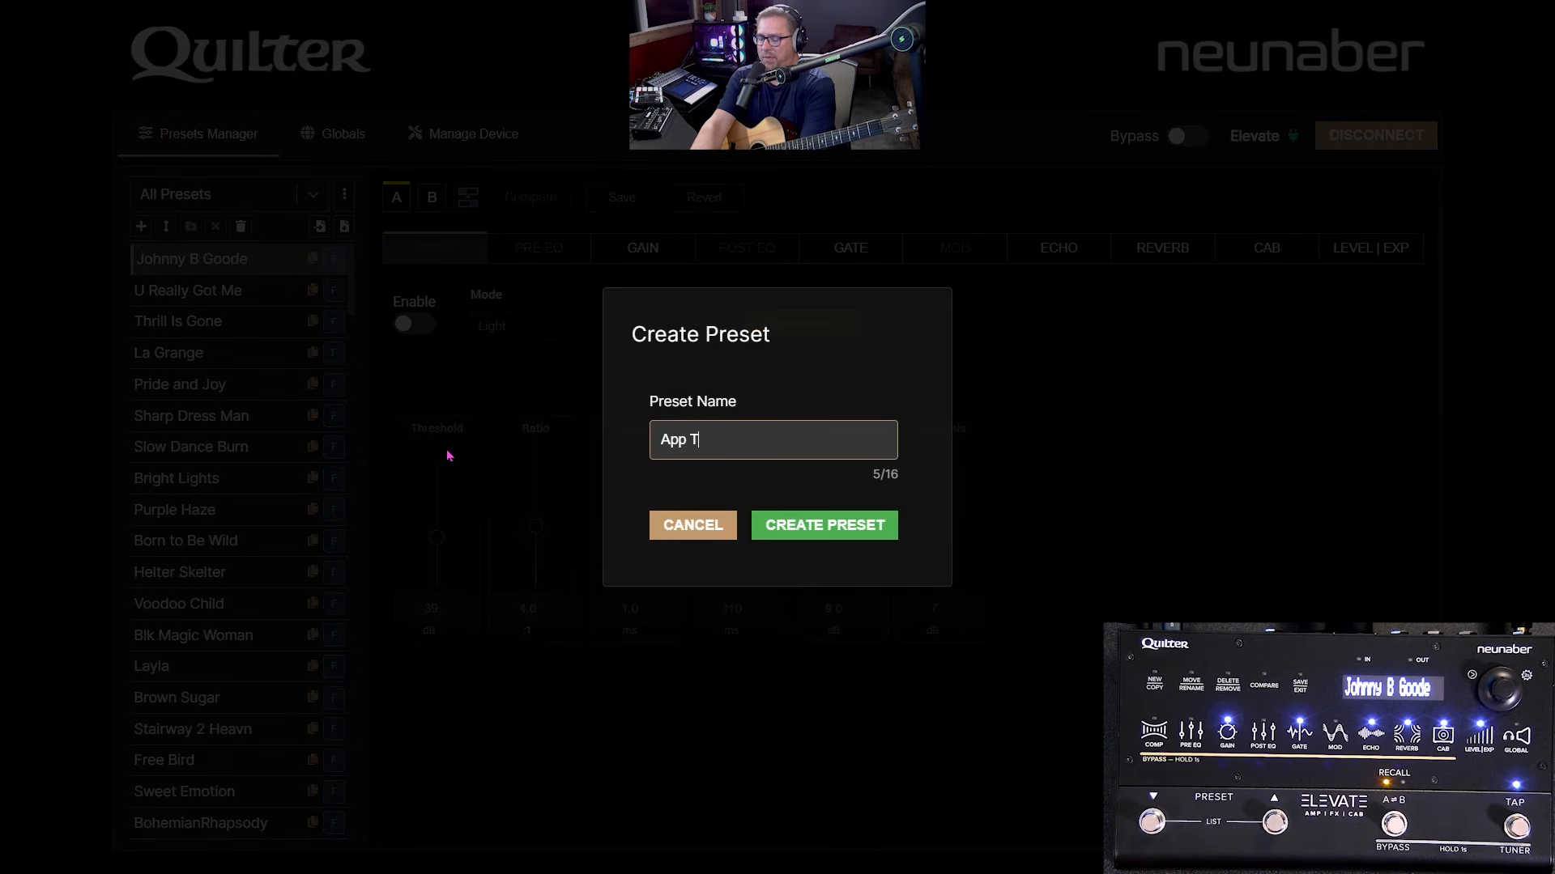
pyautogui.write('raining A')
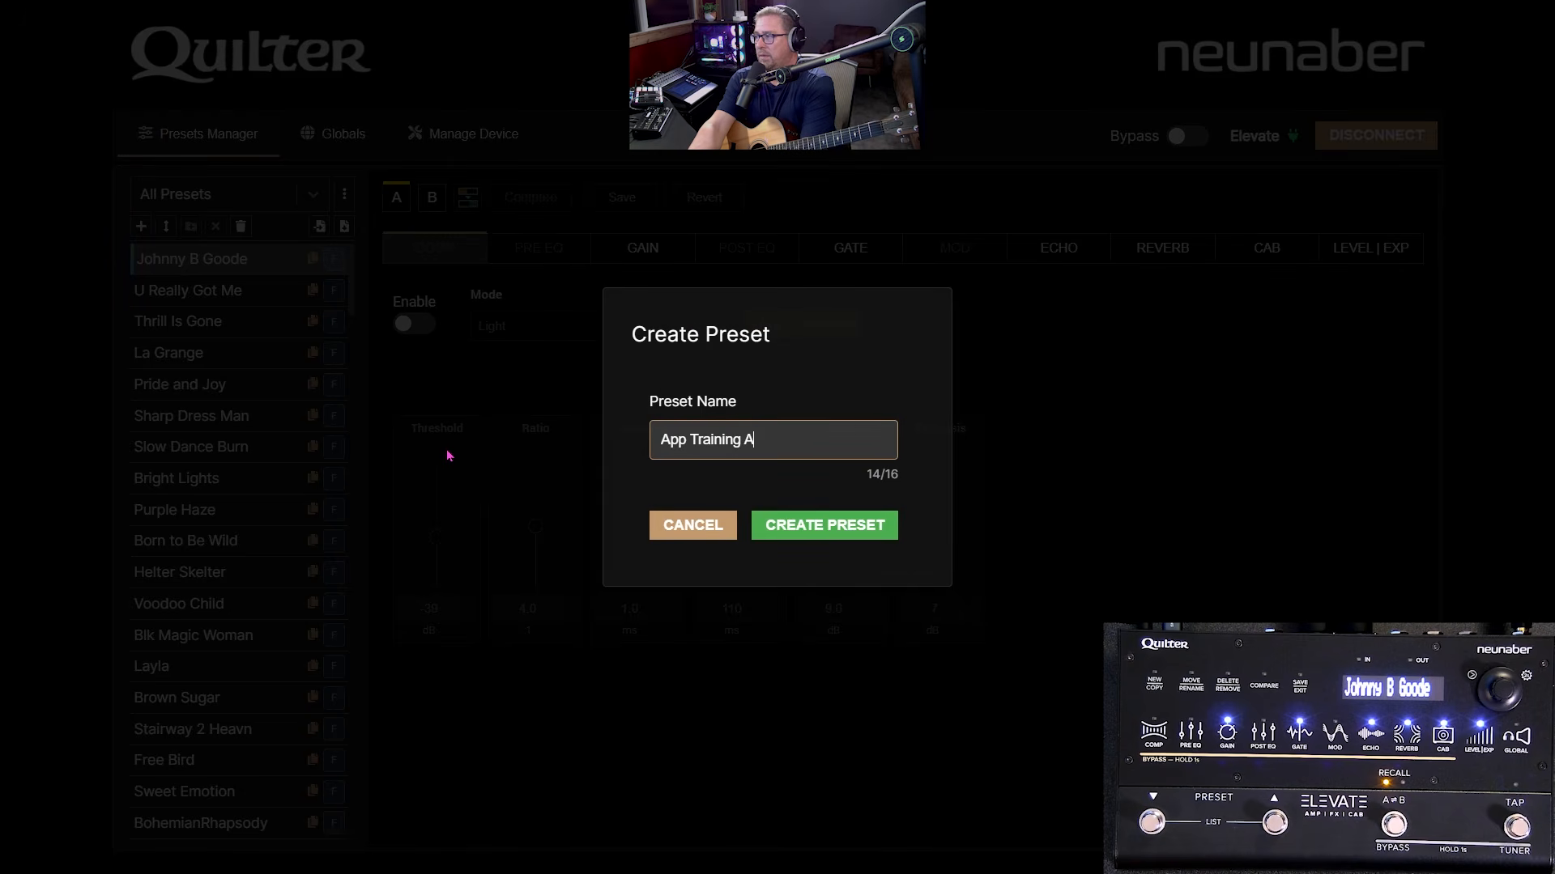
pyautogui.write('cc')
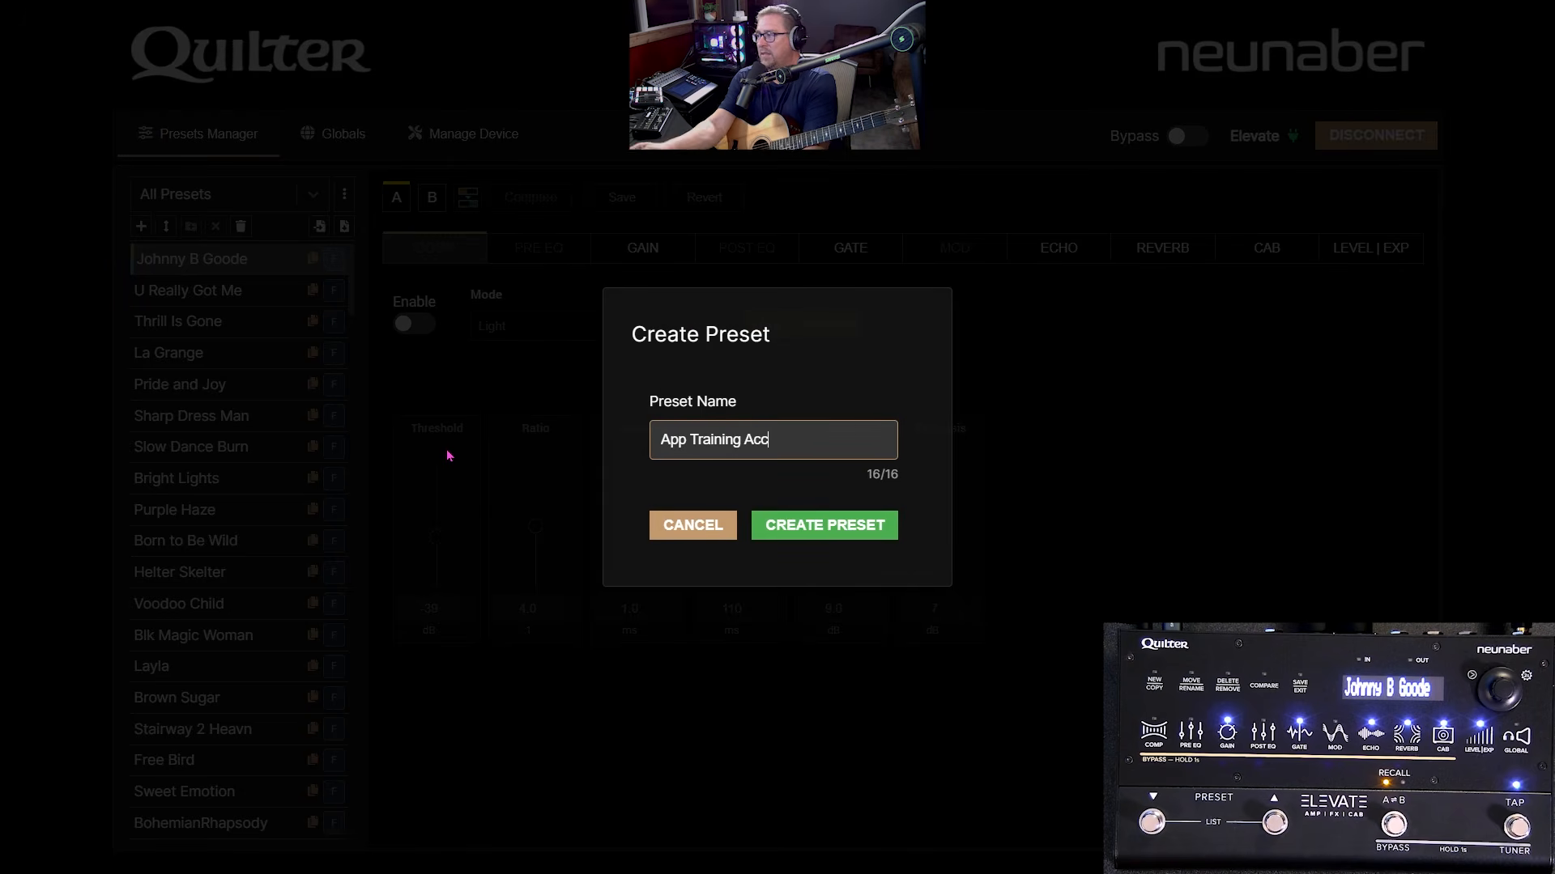
pyautogui.click(834, 524)
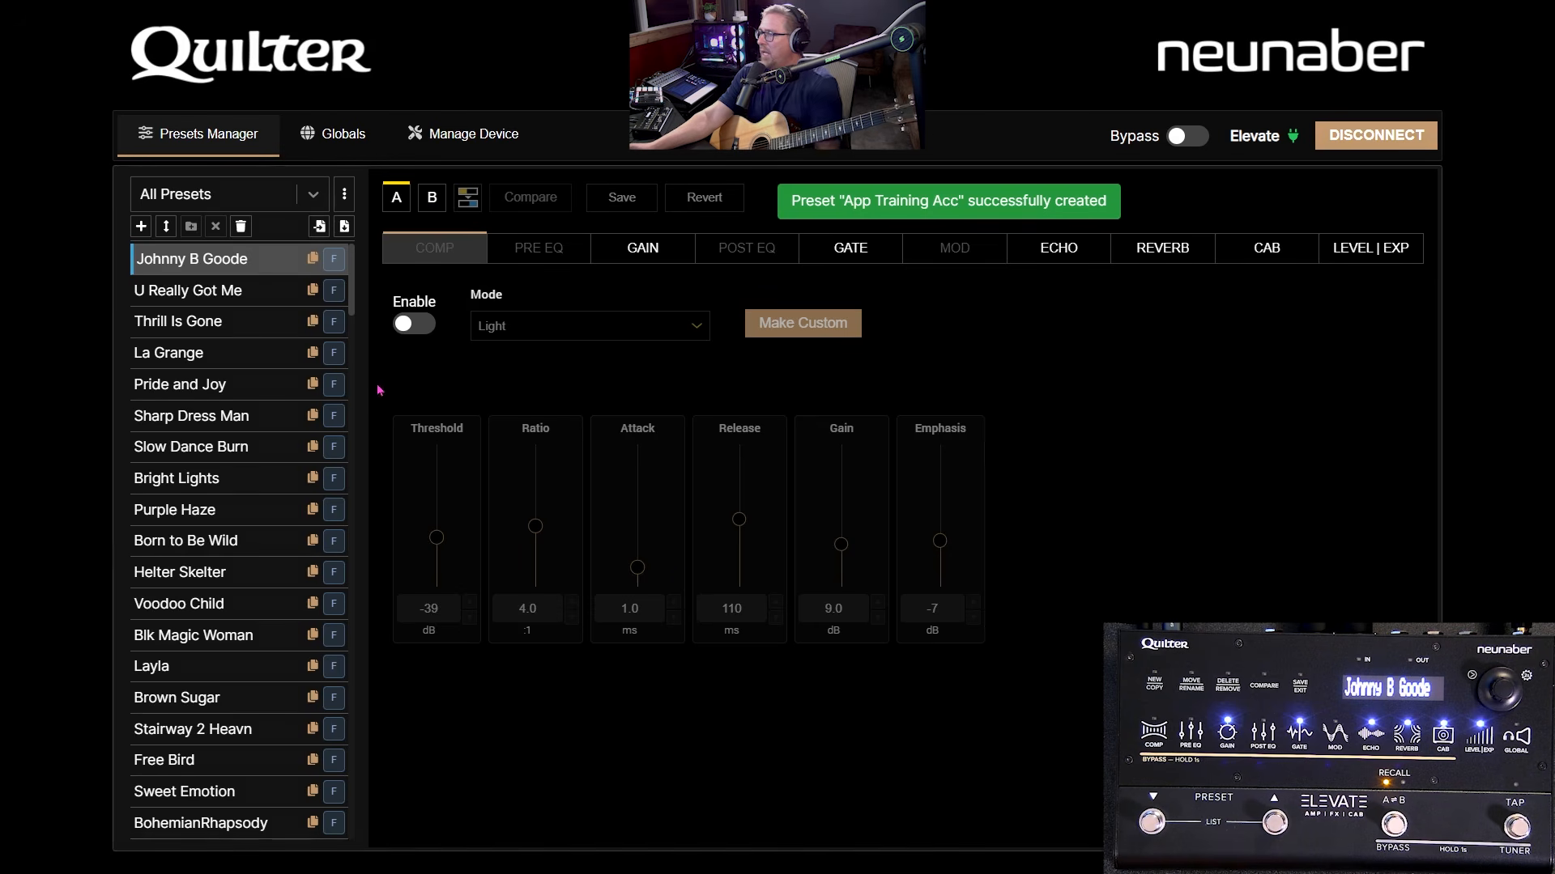
# - Load App Training Acc from the end of the preset list
pyautogui.scroll(-20, 243, 802)
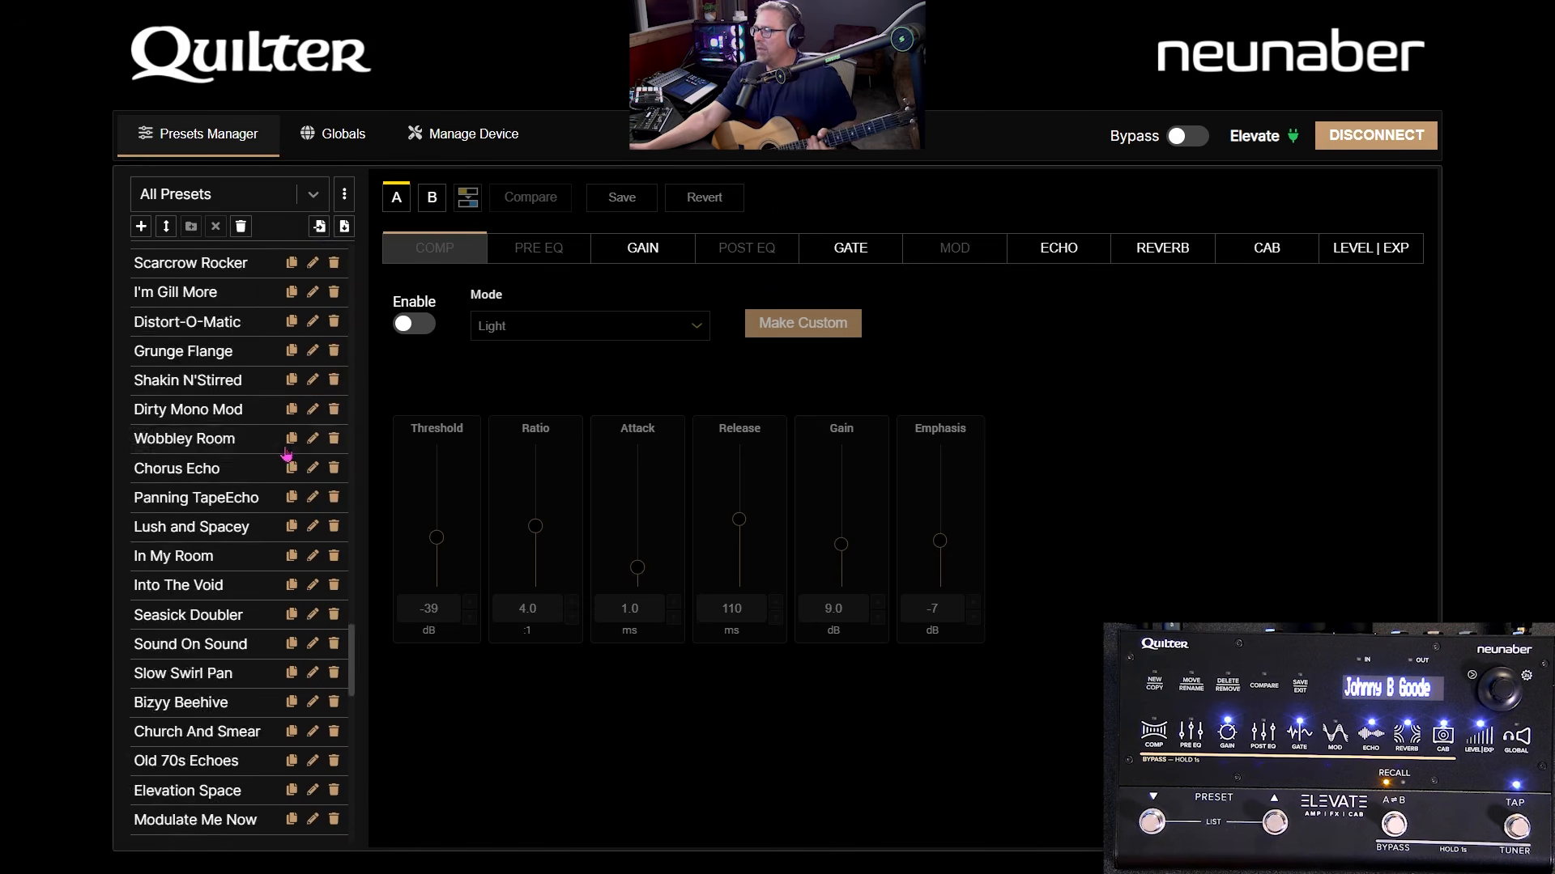
pyautogui.scroll(-3, 243, 801)
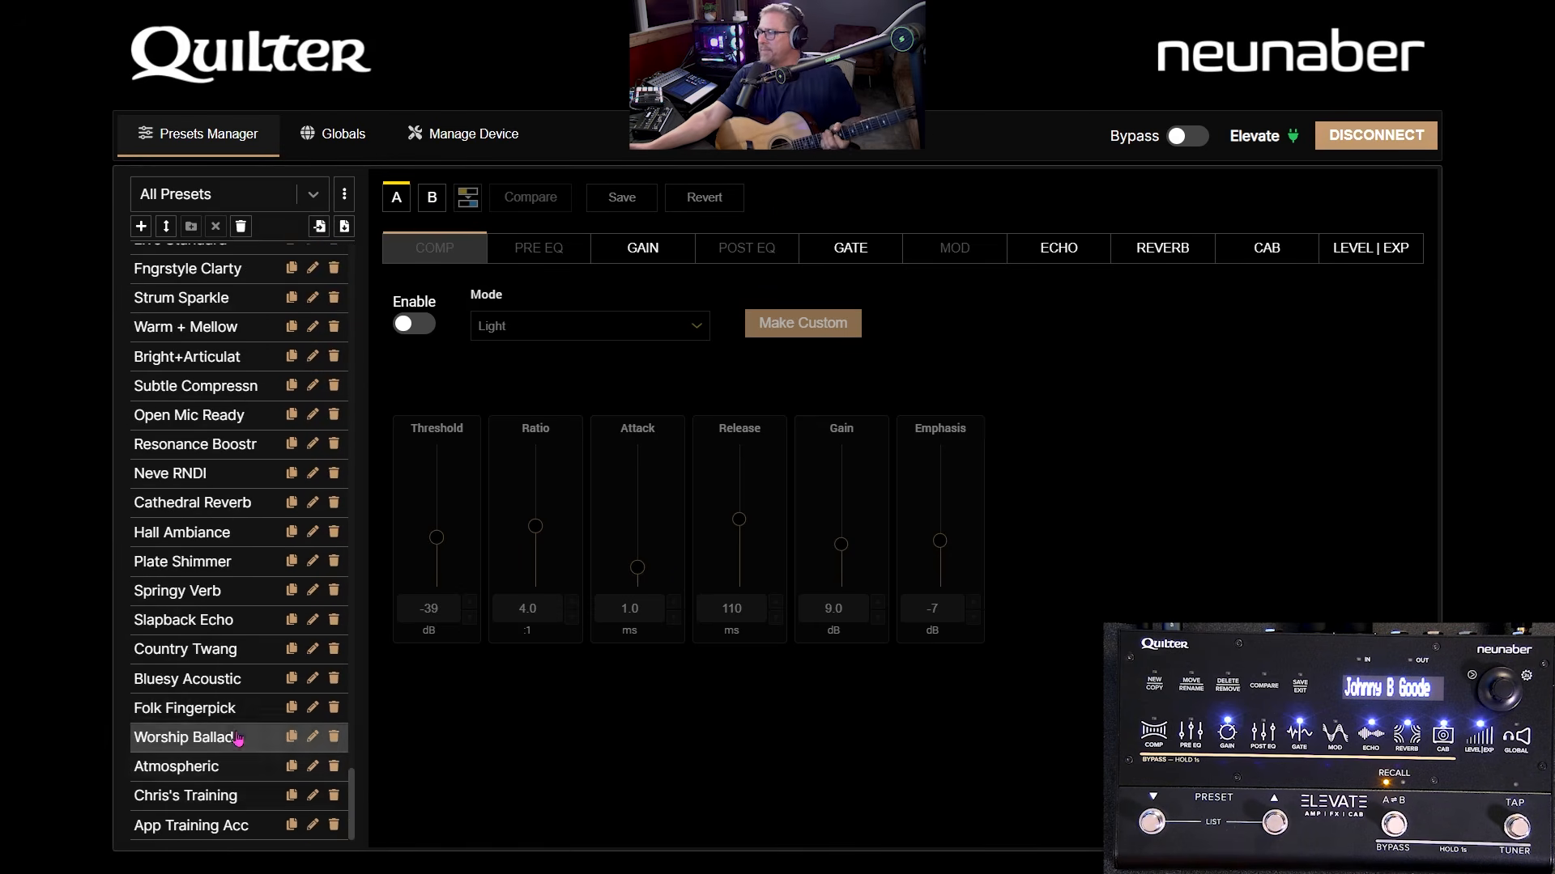
pyautogui.click(215, 830)
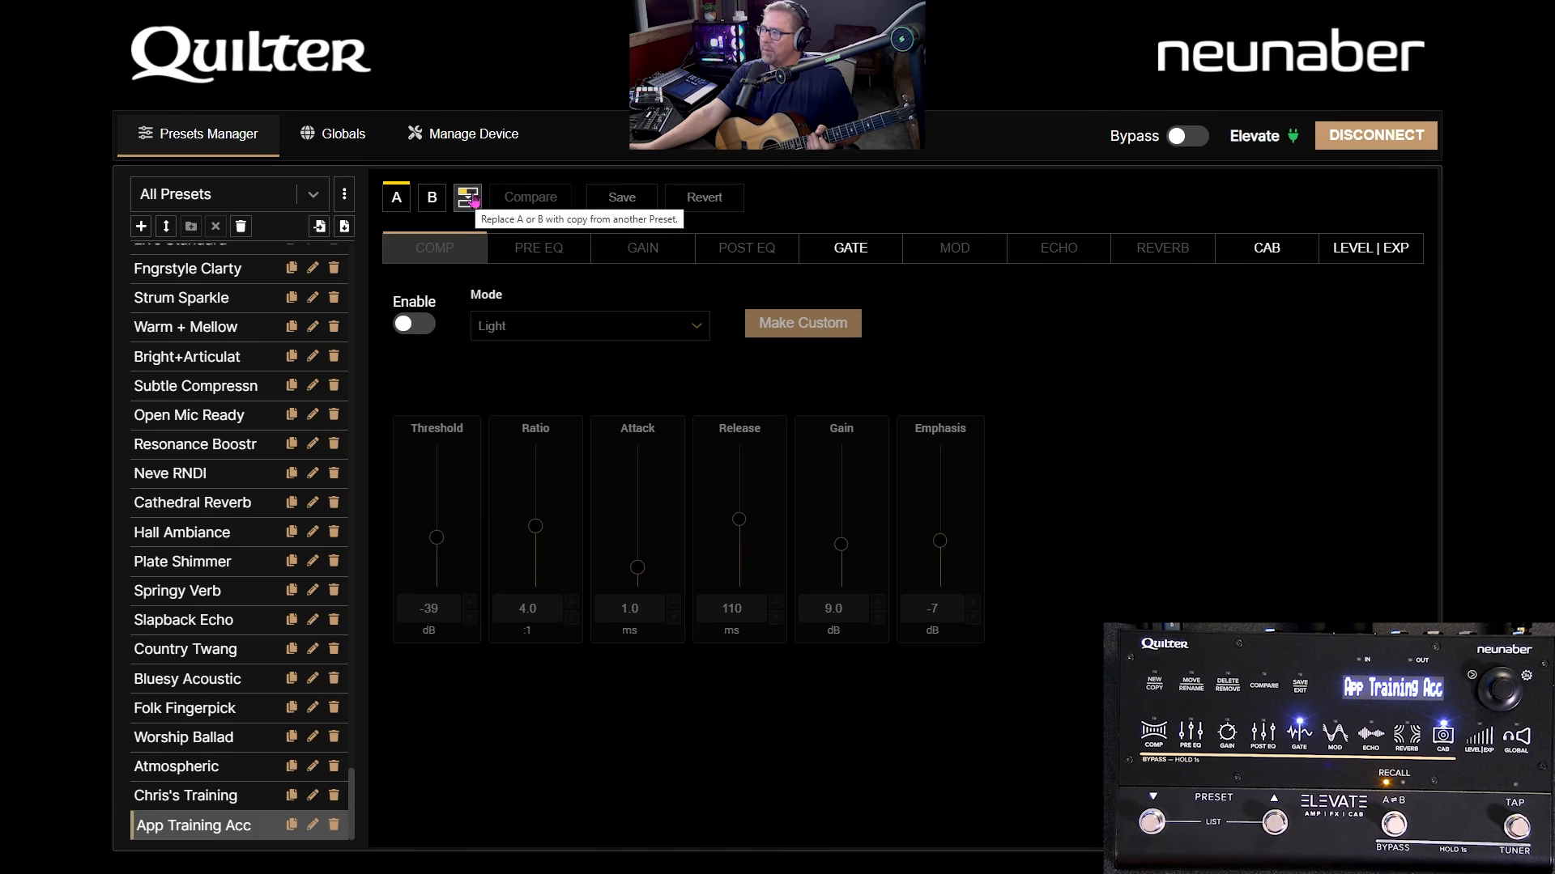
# - Toggle between the A and B variants, ending with A active
pyautogui.click(428, 207)
pyautogui.click(396, 204)
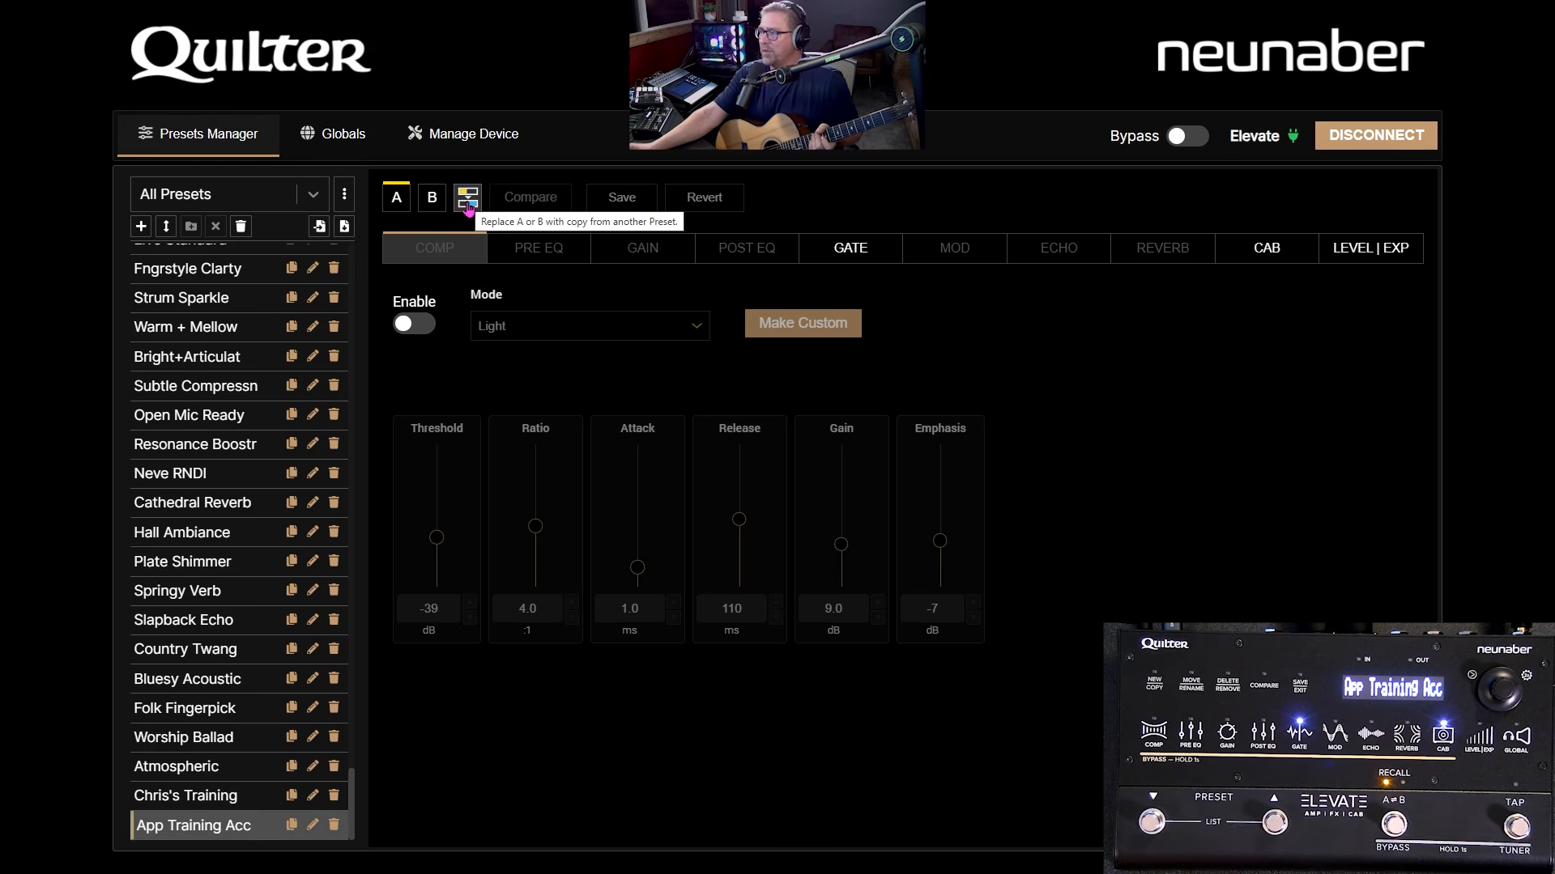
pyautogui.click(508, 392)
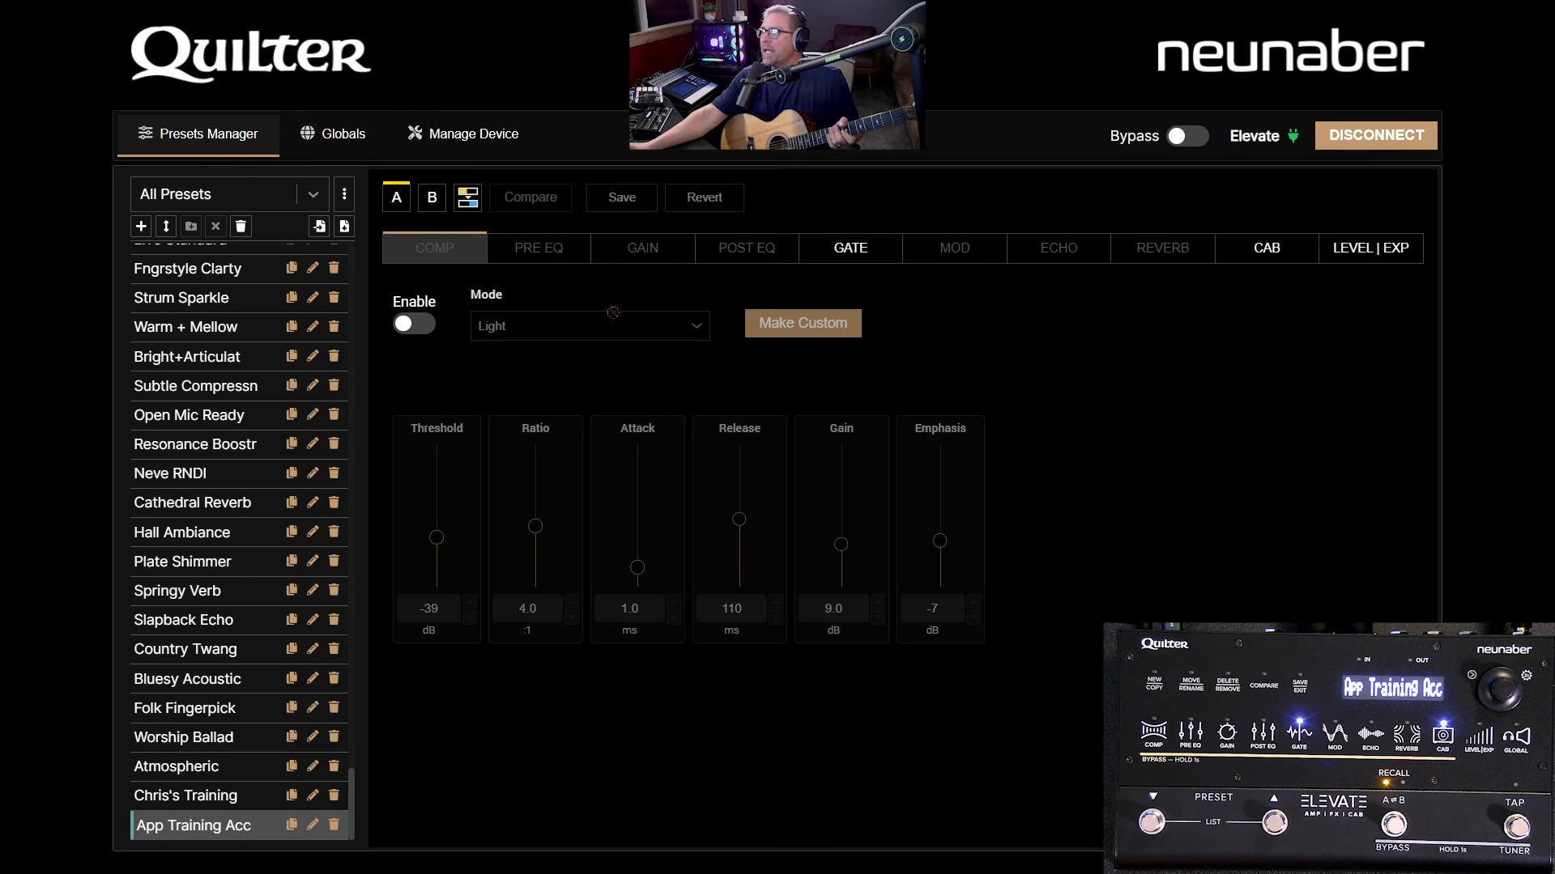
pyautogui.click(433, 200)
pyautogui.click(392, 202)
pyautogui.click(428, 200)
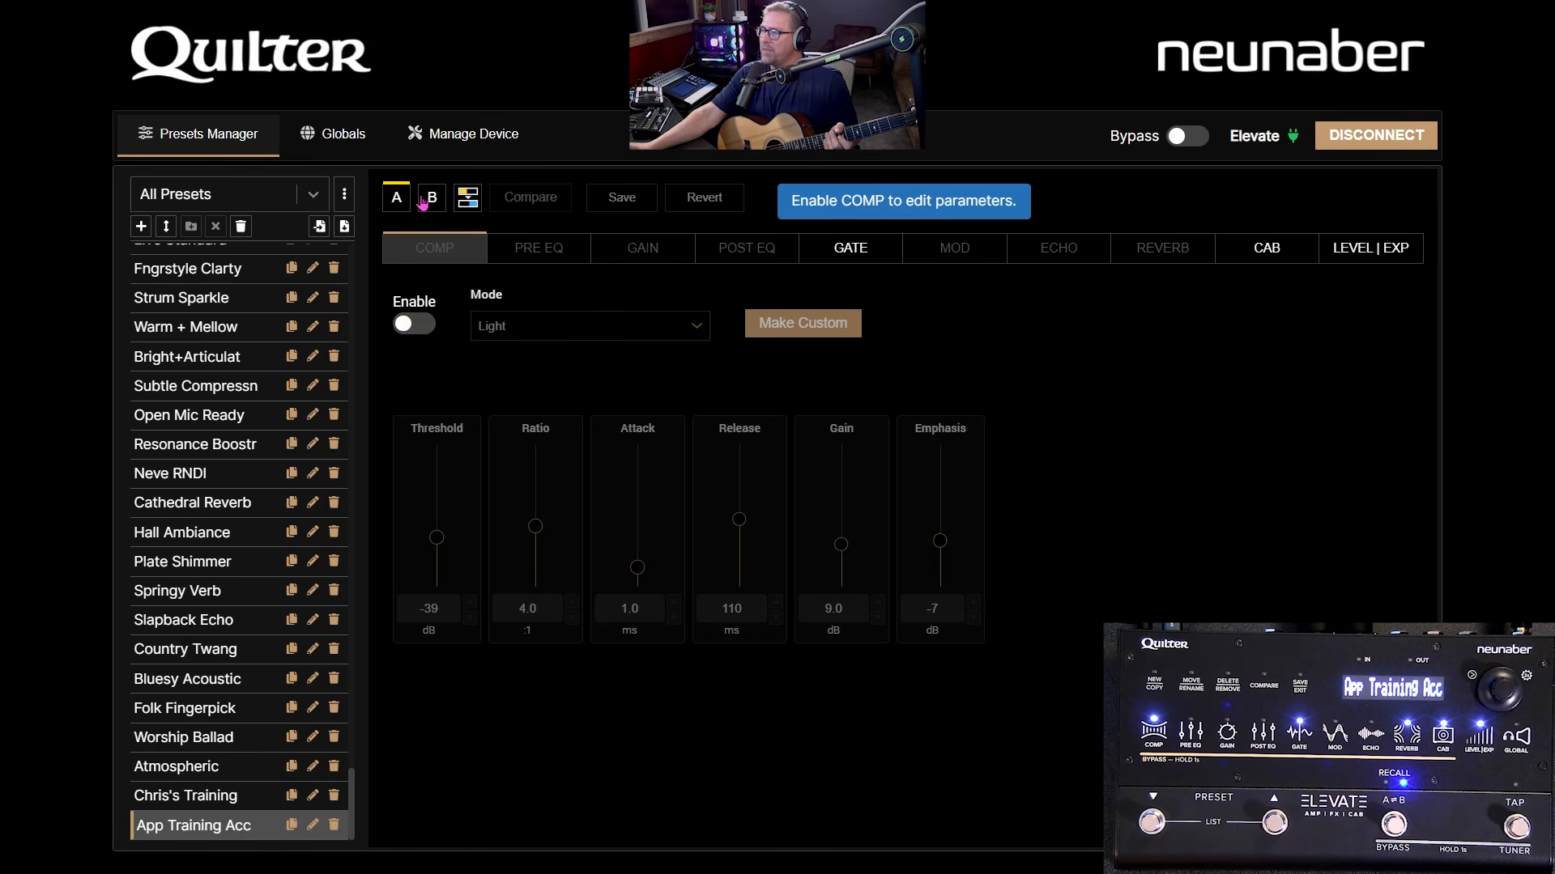
pyautogui.click(399, 200)
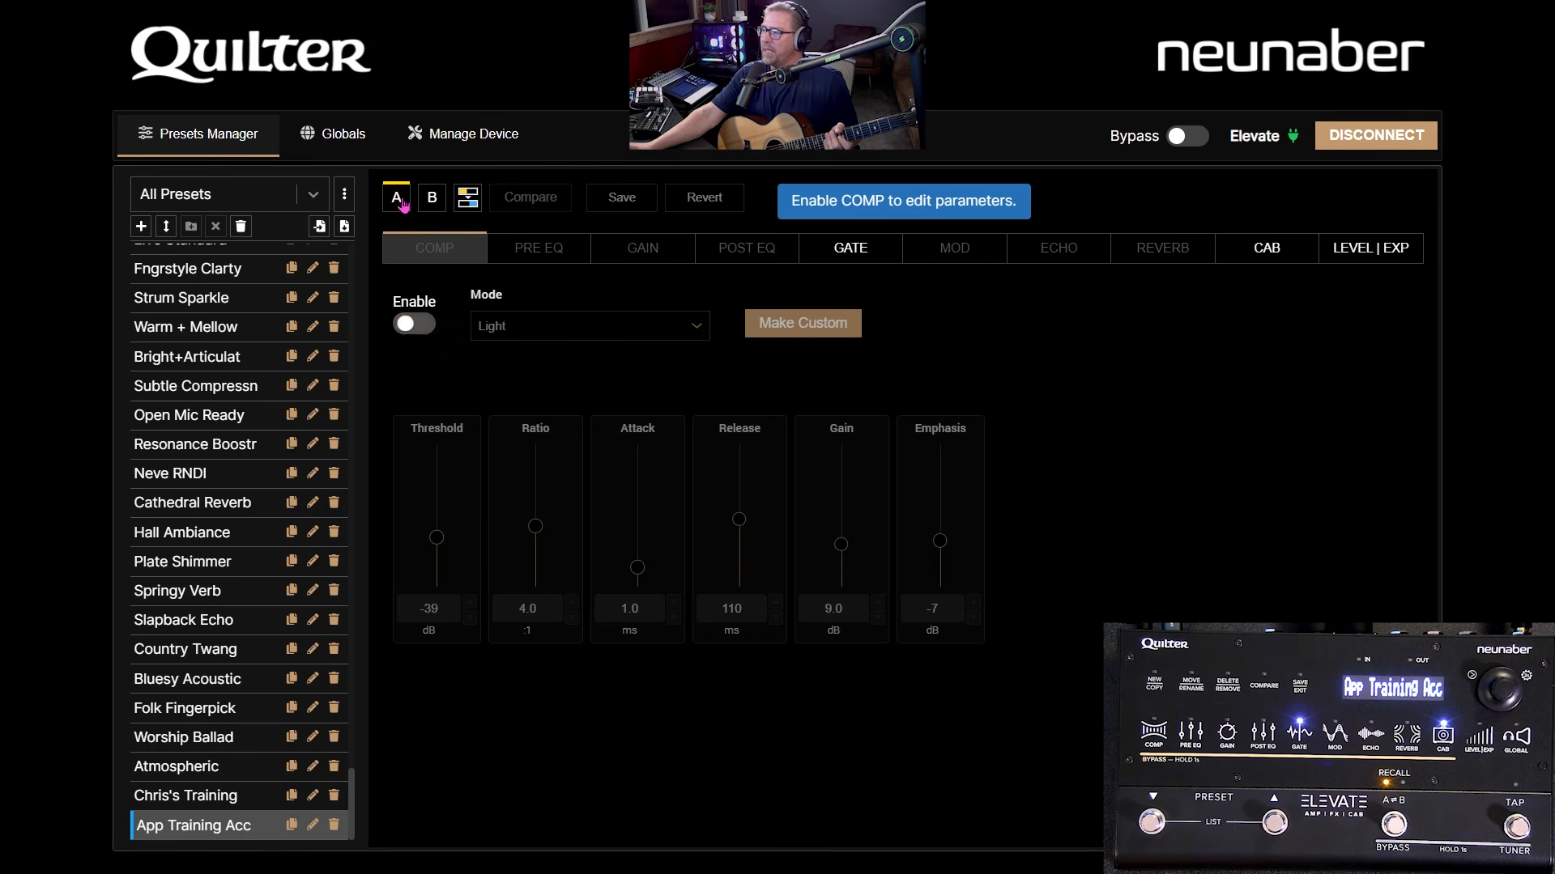
# - Import Cathedral Reverb's variant into App Training Acc's A variant
pyautogui.click(465, 207)
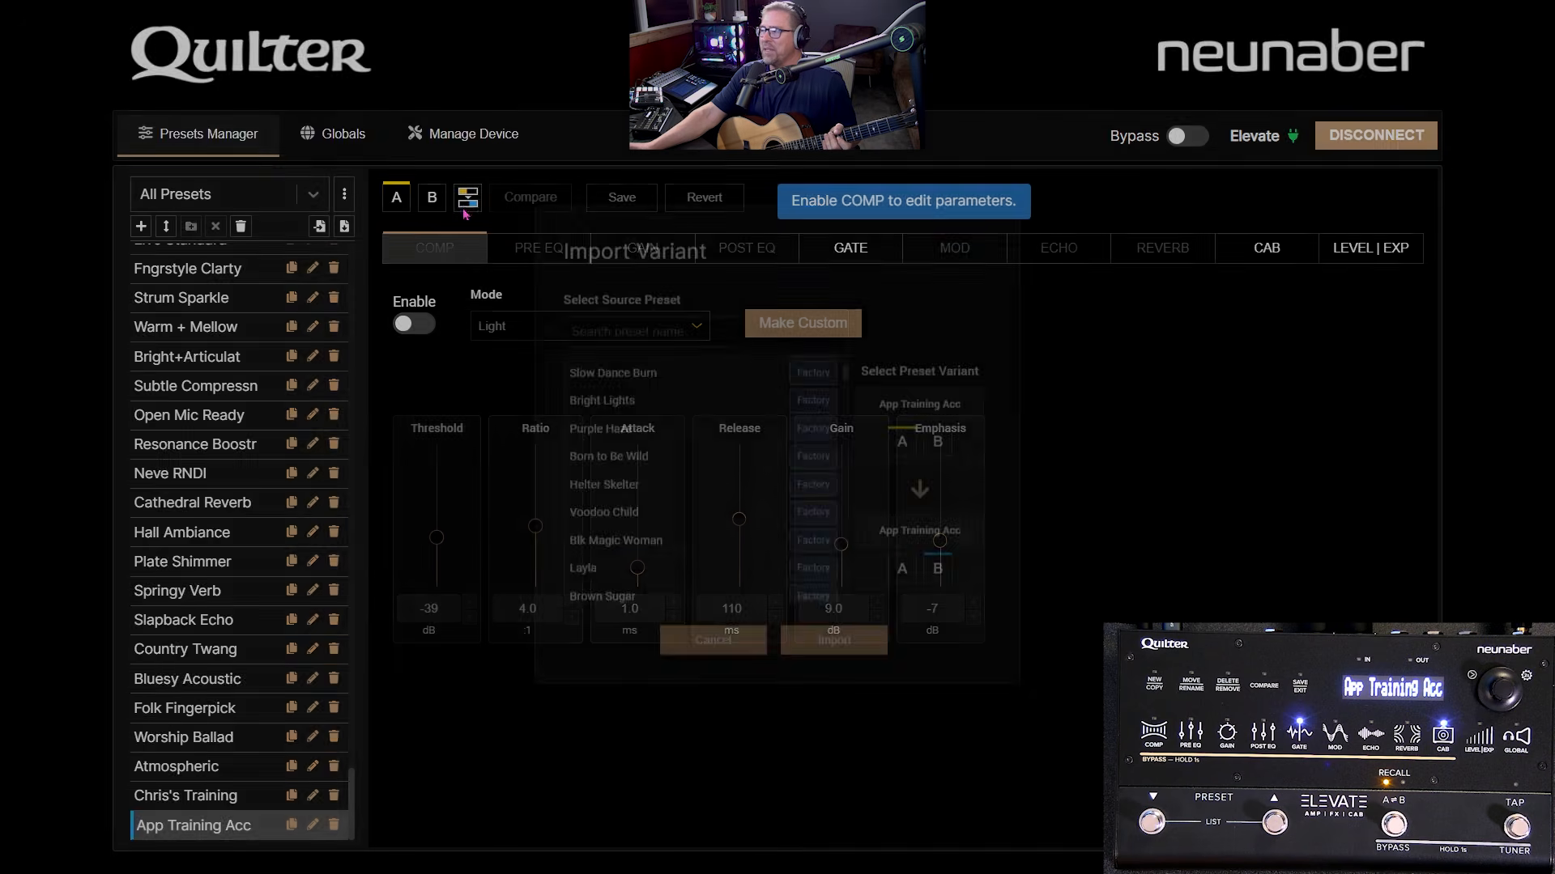
pyautogui.scroll(-8, 612, 486)
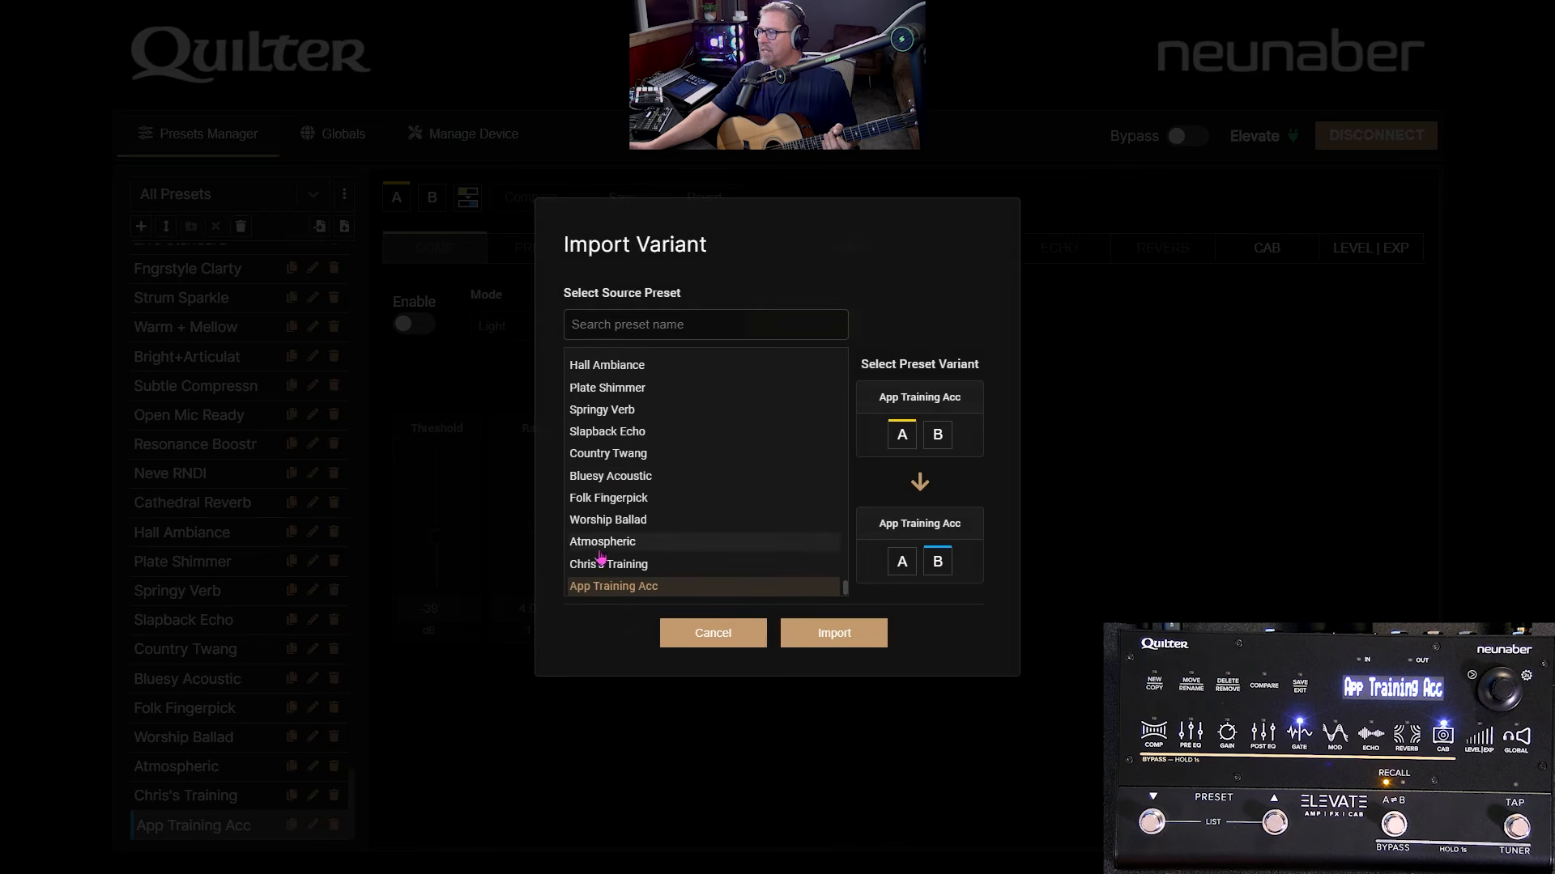
pyautogui.scroll(4, 607, 551)
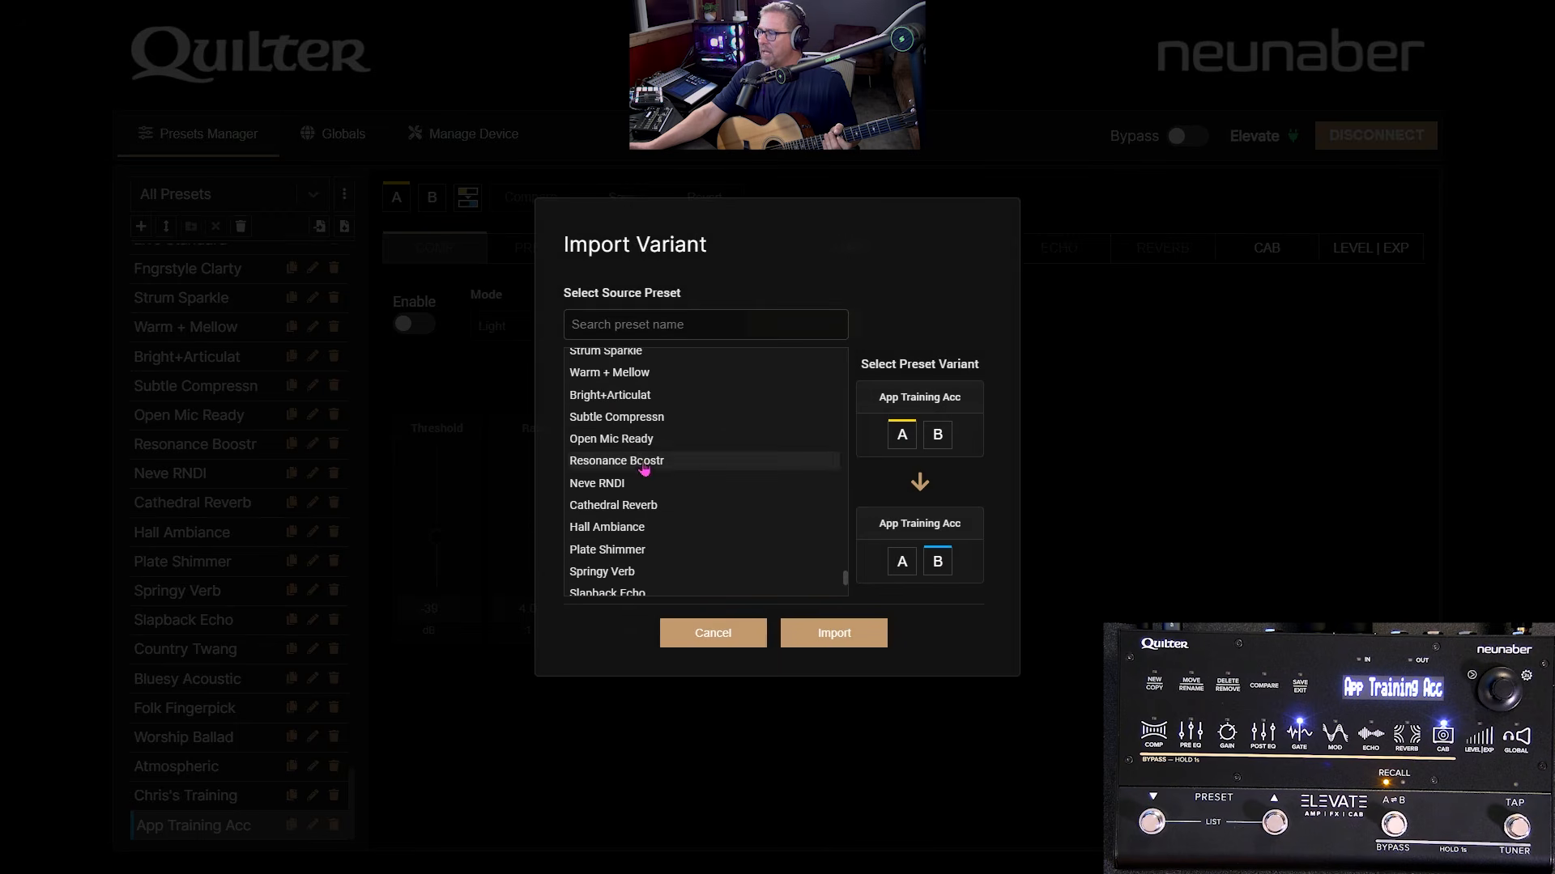
pyautogui.click(666, 505)
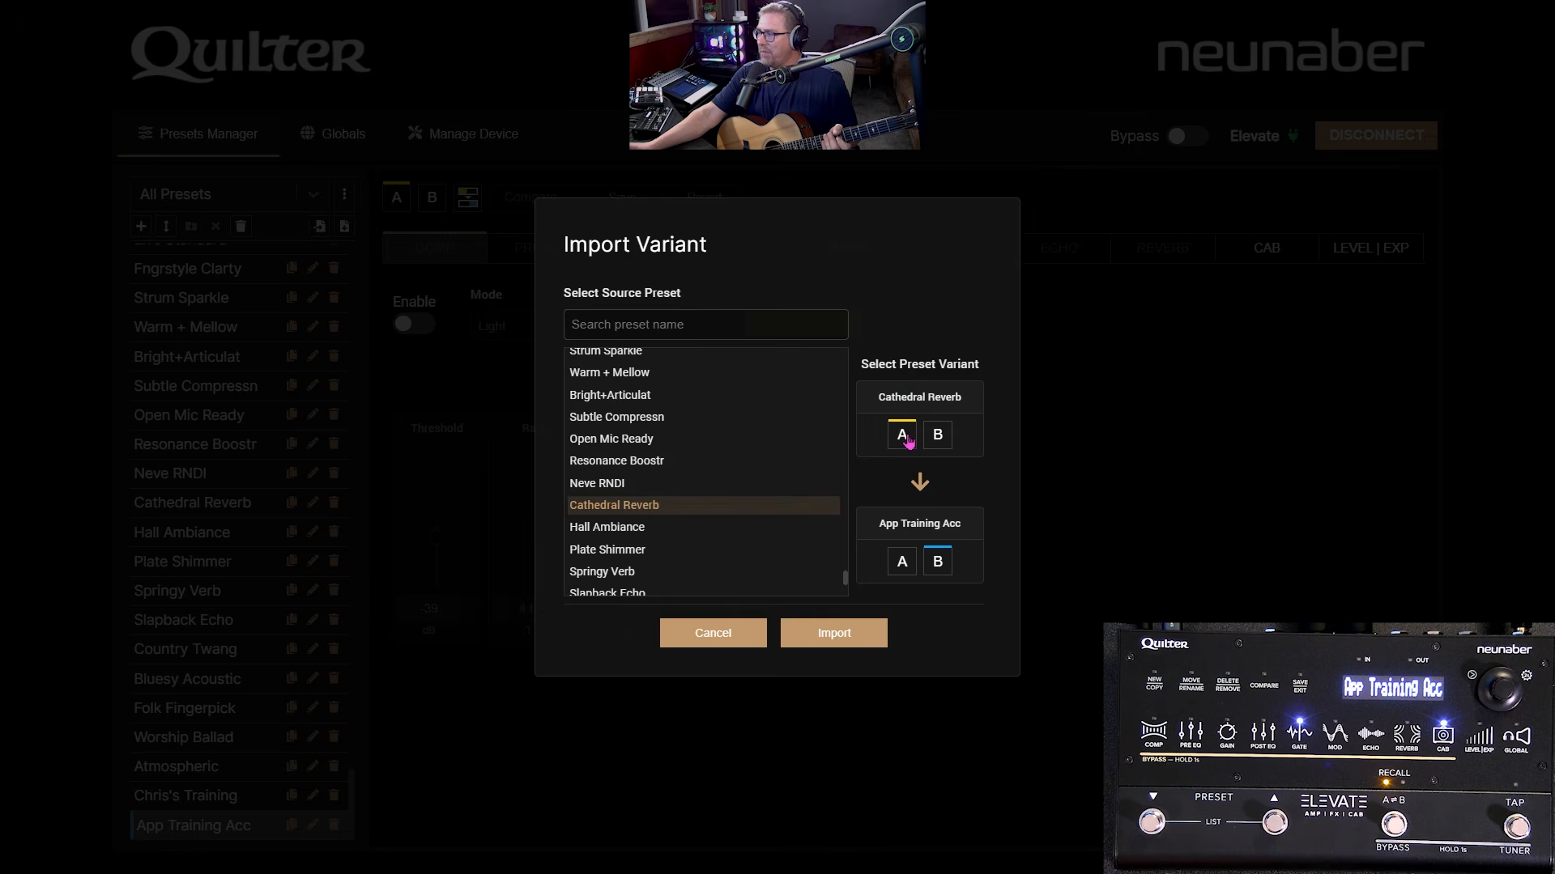
pyautogui.click(905, 565)
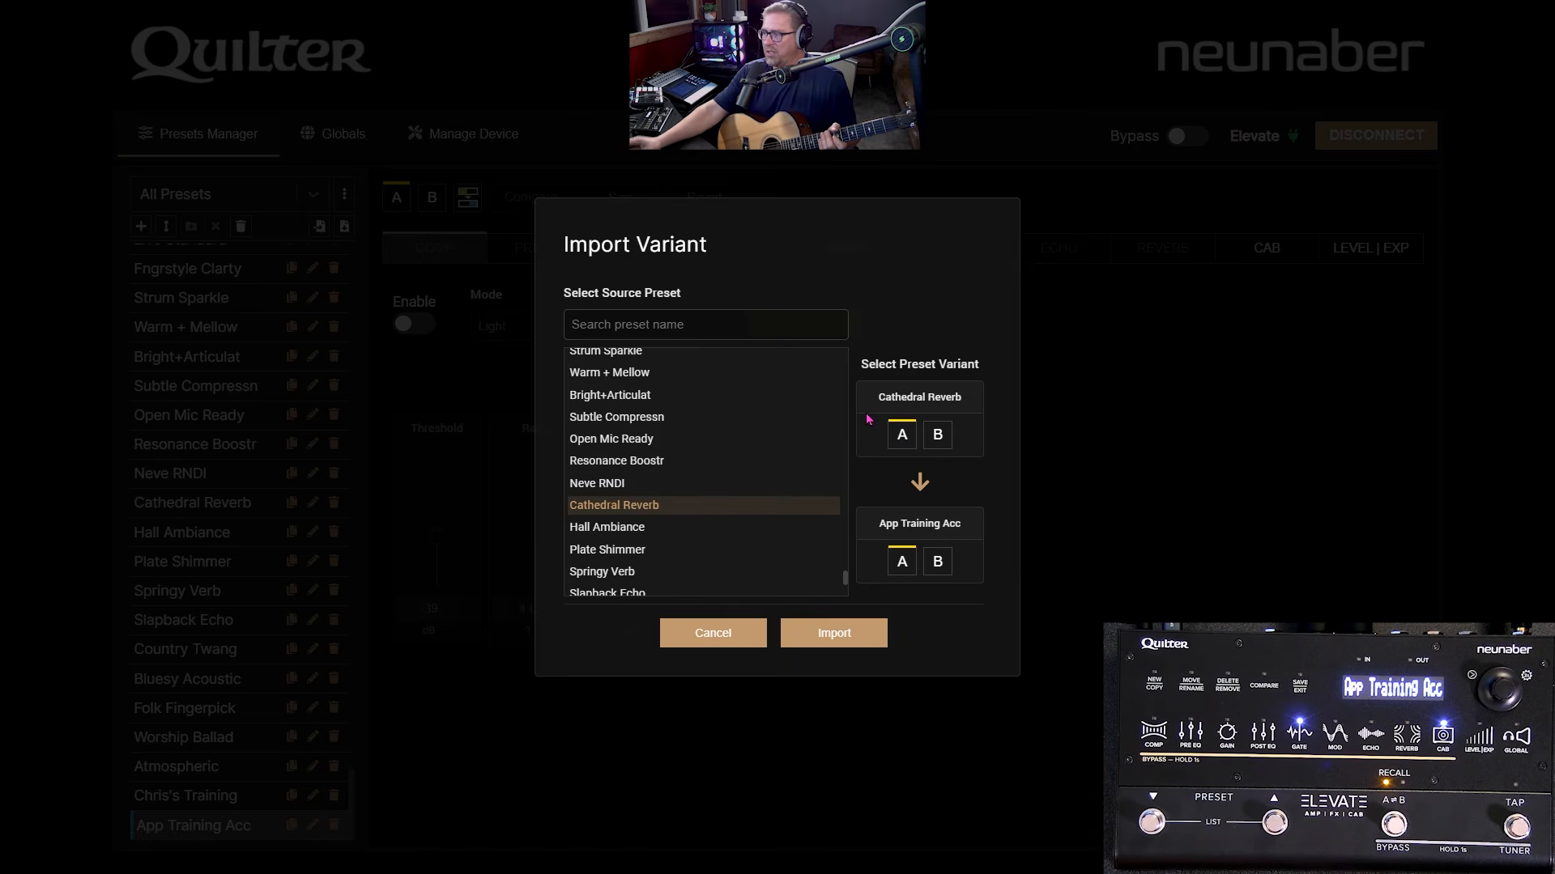
pyautogui.click(808, 640)
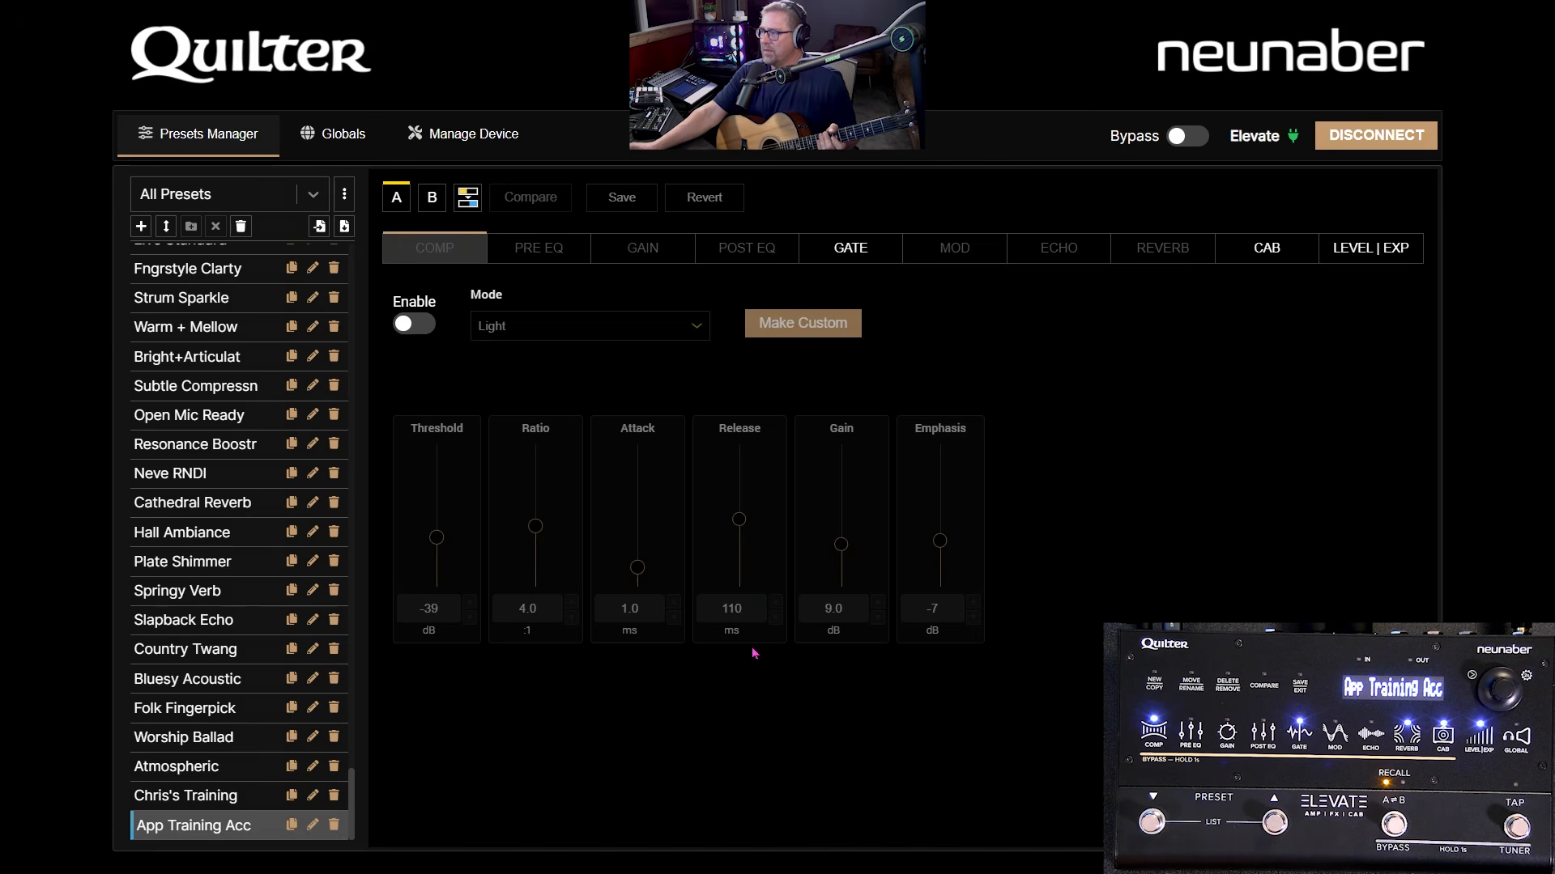
pyautogui.click(756, 640)
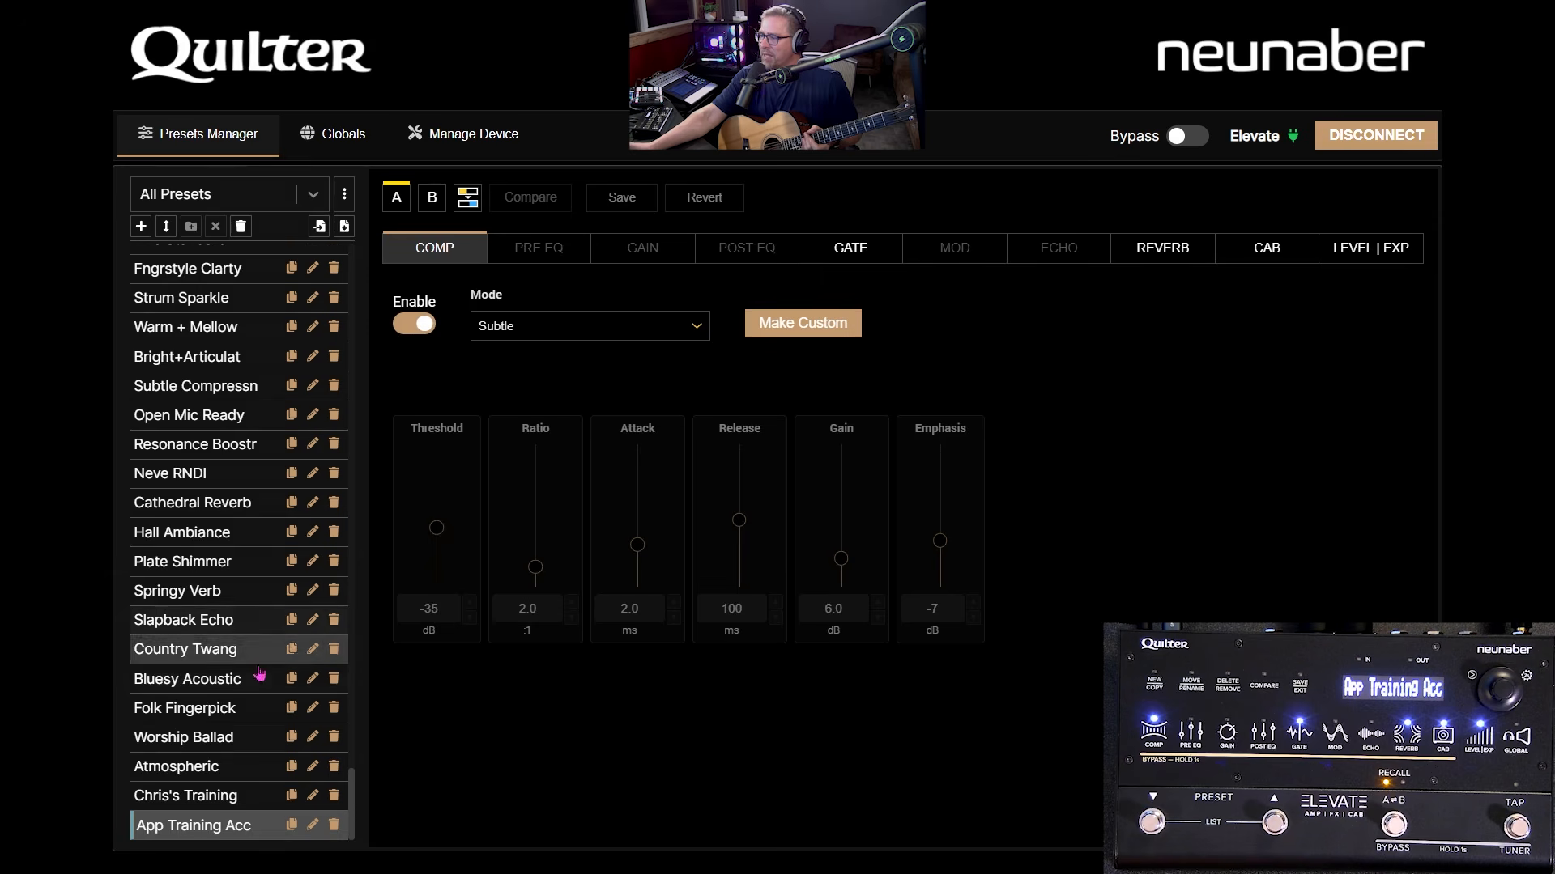
# - Compare against Cathedral Reverb, then return to App Training Acc's B variant
pyautogui.click(207, 504)
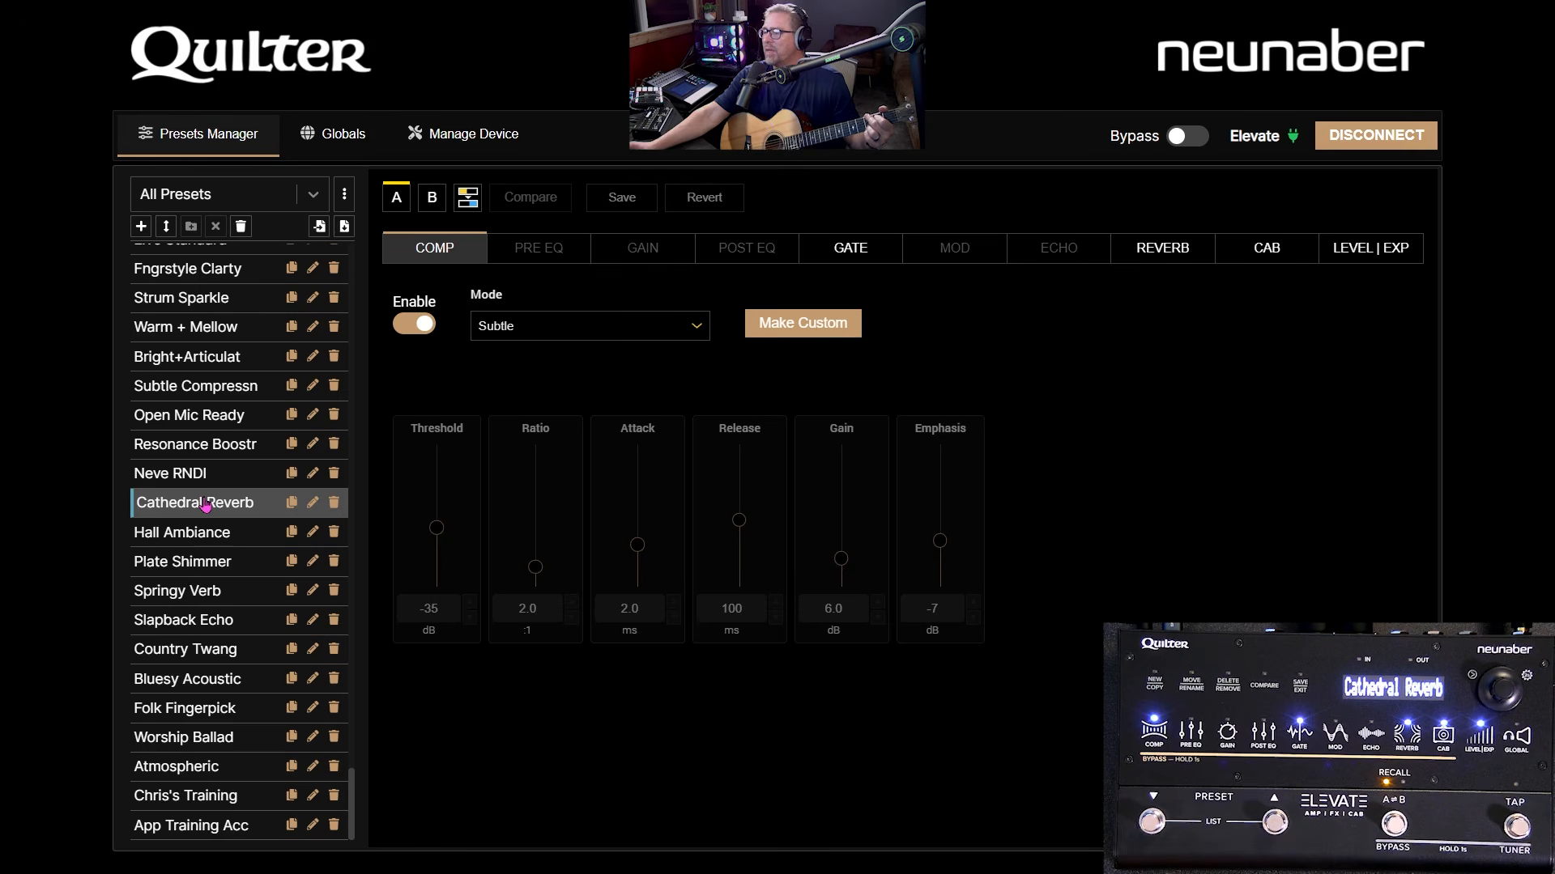
pyautogui.click(183, 836)
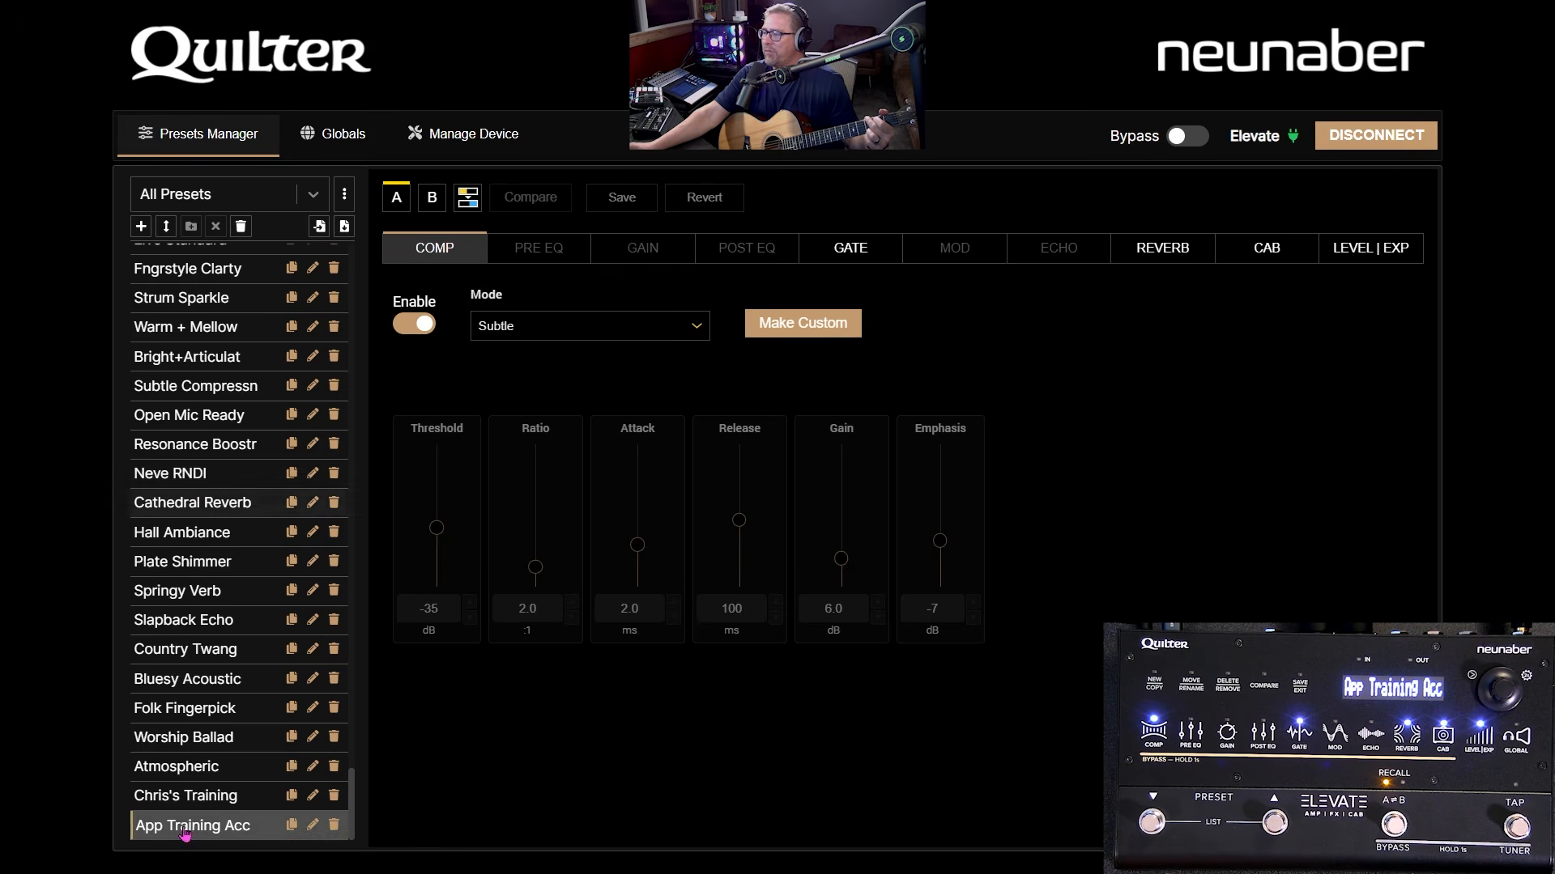
pyautogui.click(468, 209)
pyautogui.scroll(-15, 754, 423)
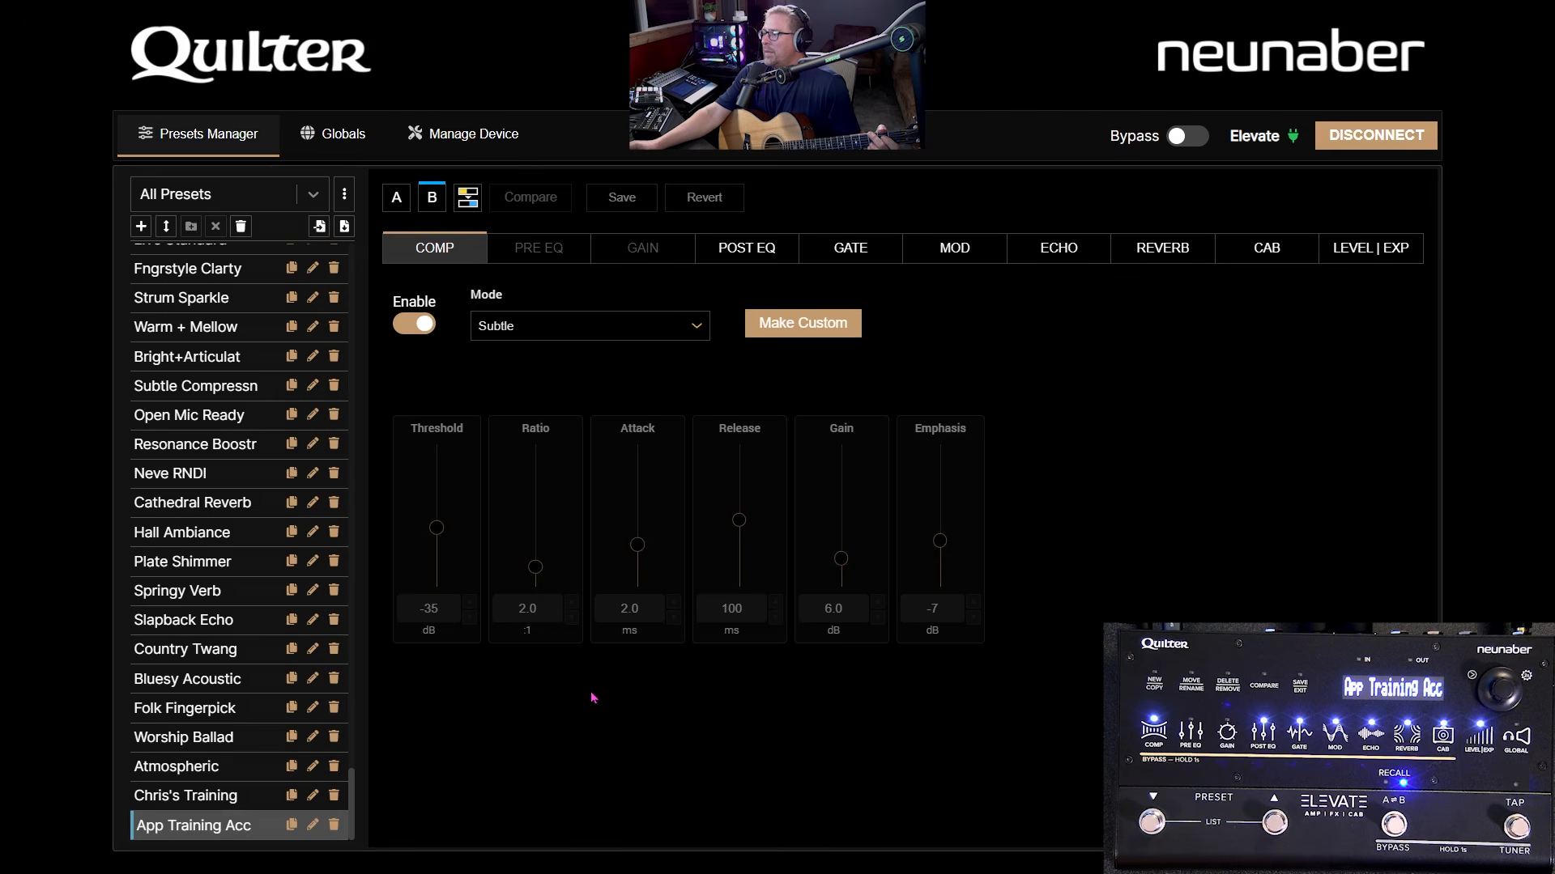
# - Import In The Cave's variant into App Training Acc's B variant
pyautogui.click(467, 197)
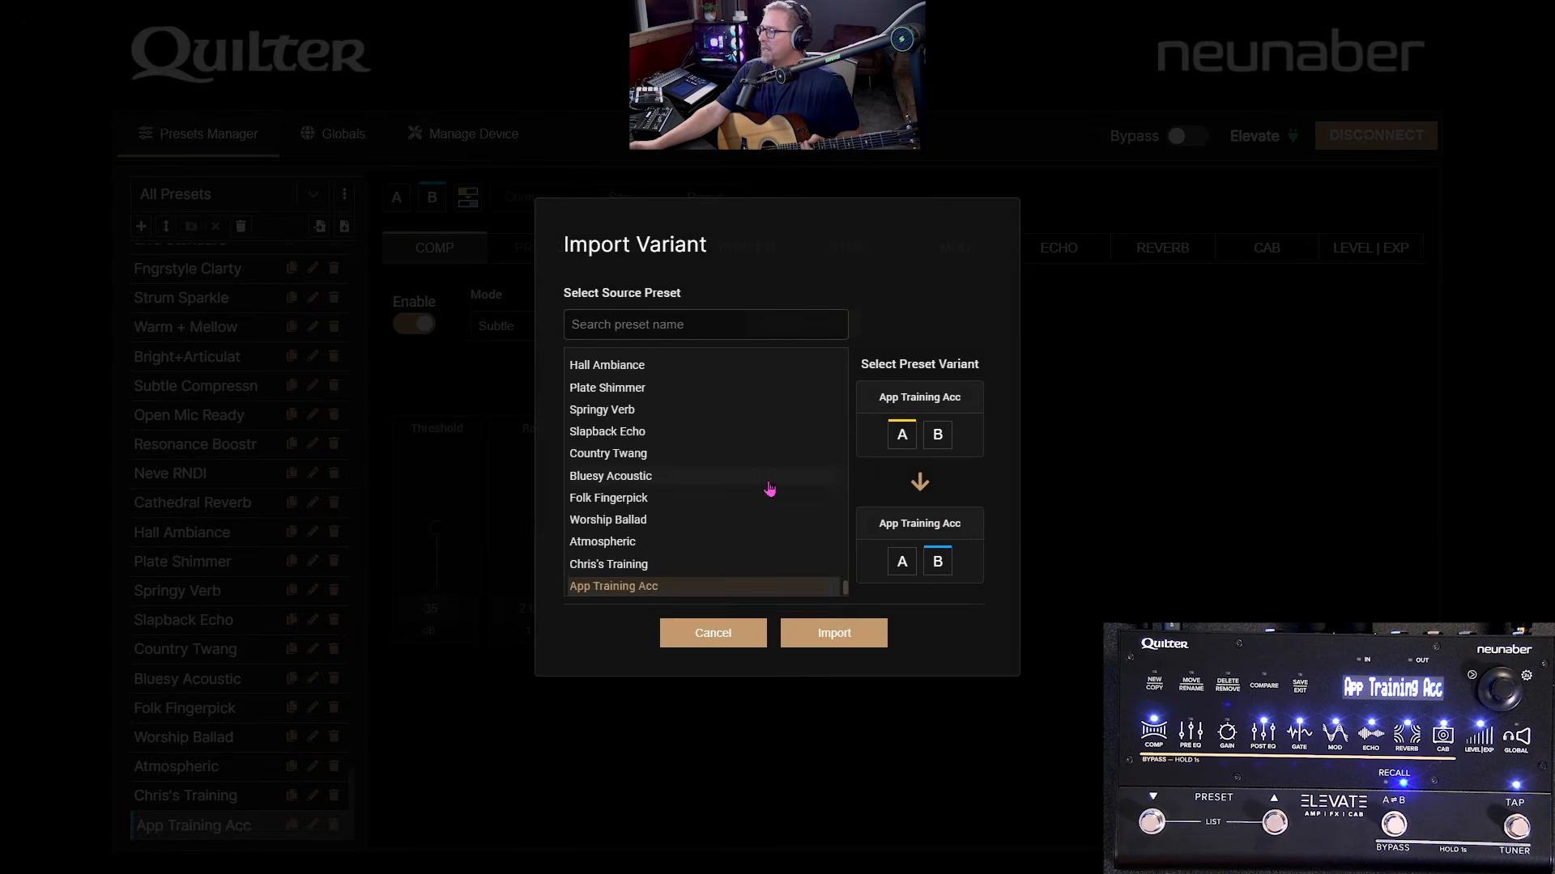
pyautogui.scroll(5, 715, 465)
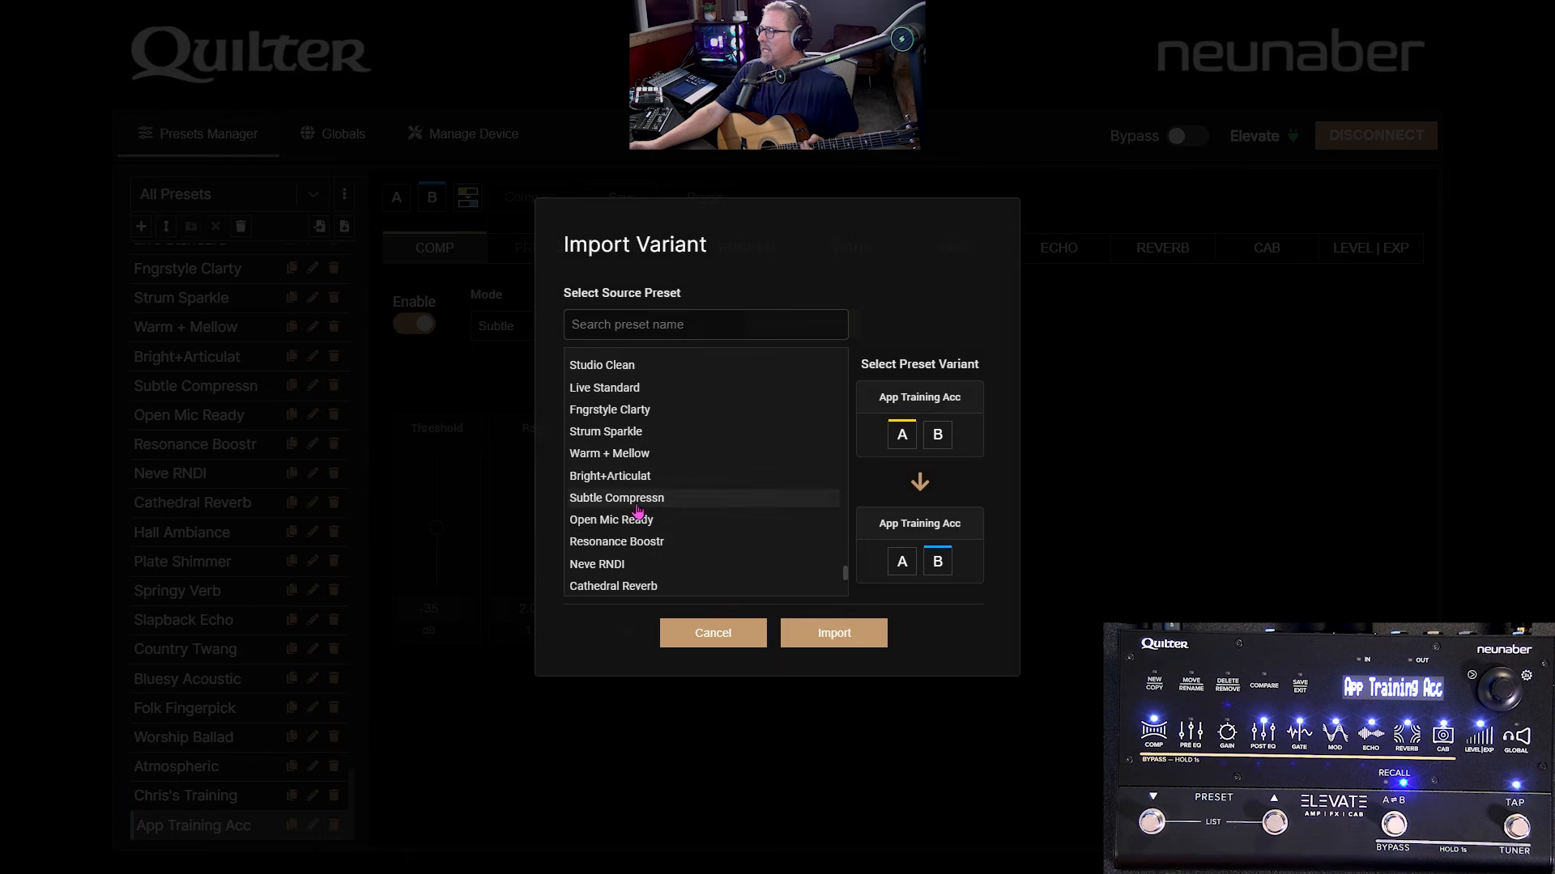
pyautogui.scroll(-2, 648, 457)
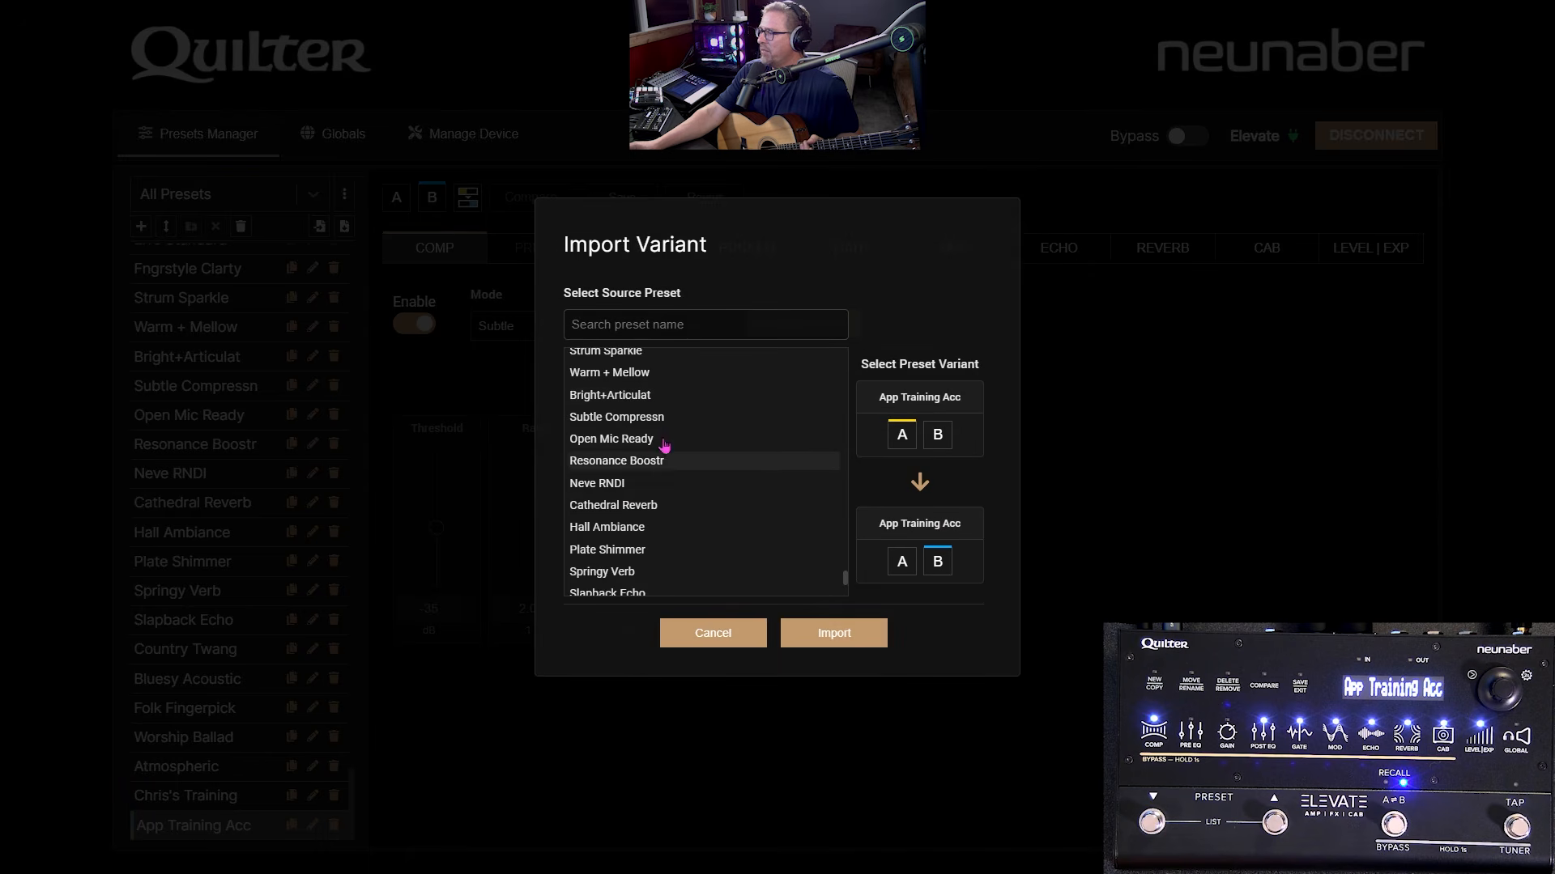
pyautogui.scroll(5, 636, 444)
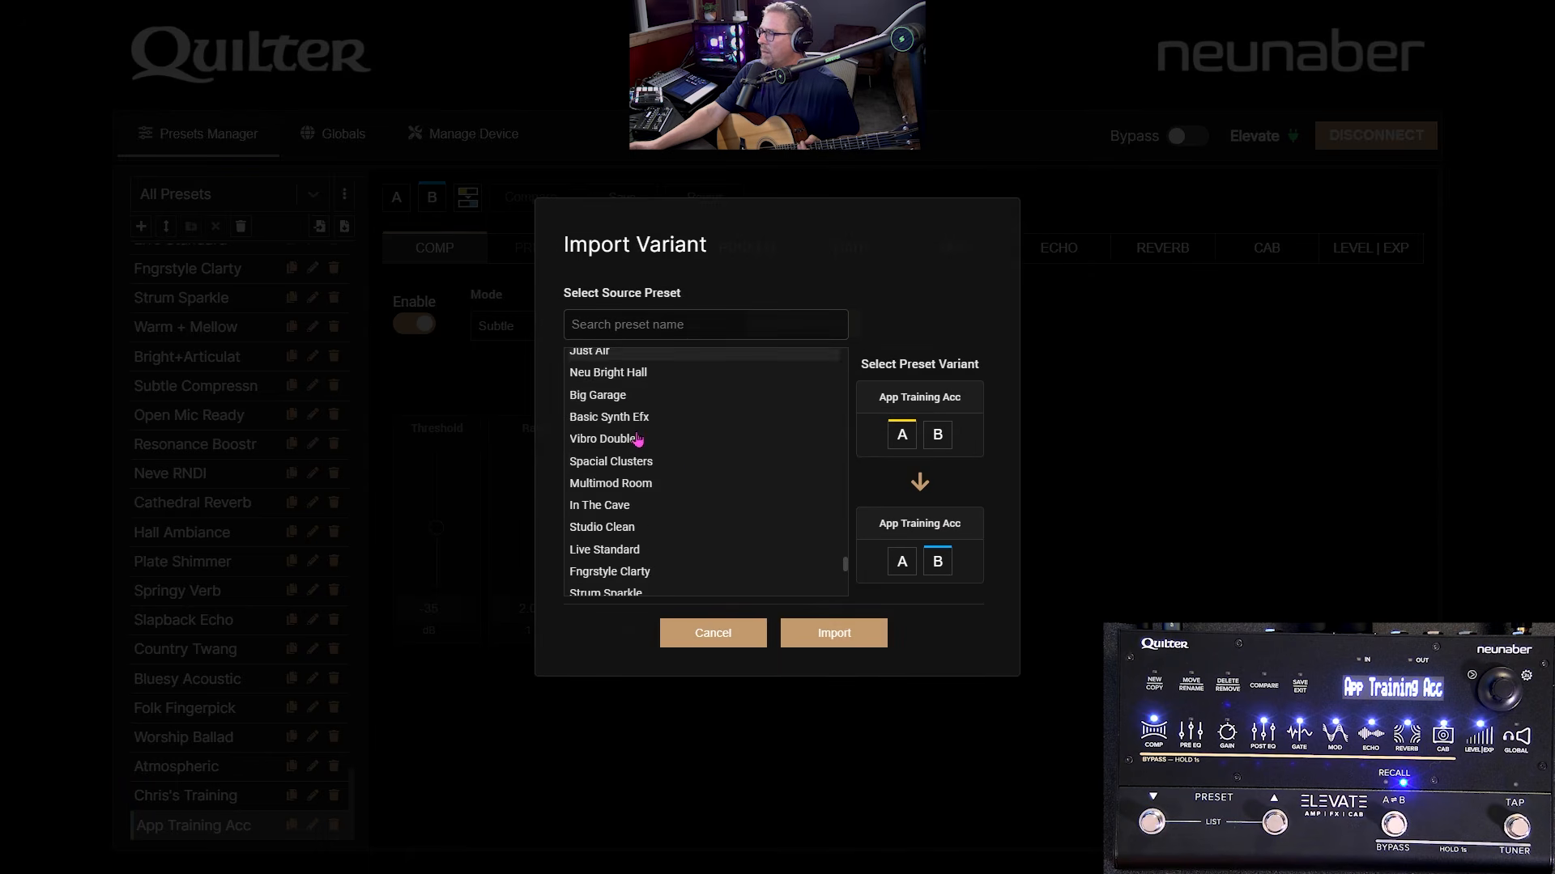
pyautogui.scroll(-2, 638, 444)
pyautogui.click(640, 424)
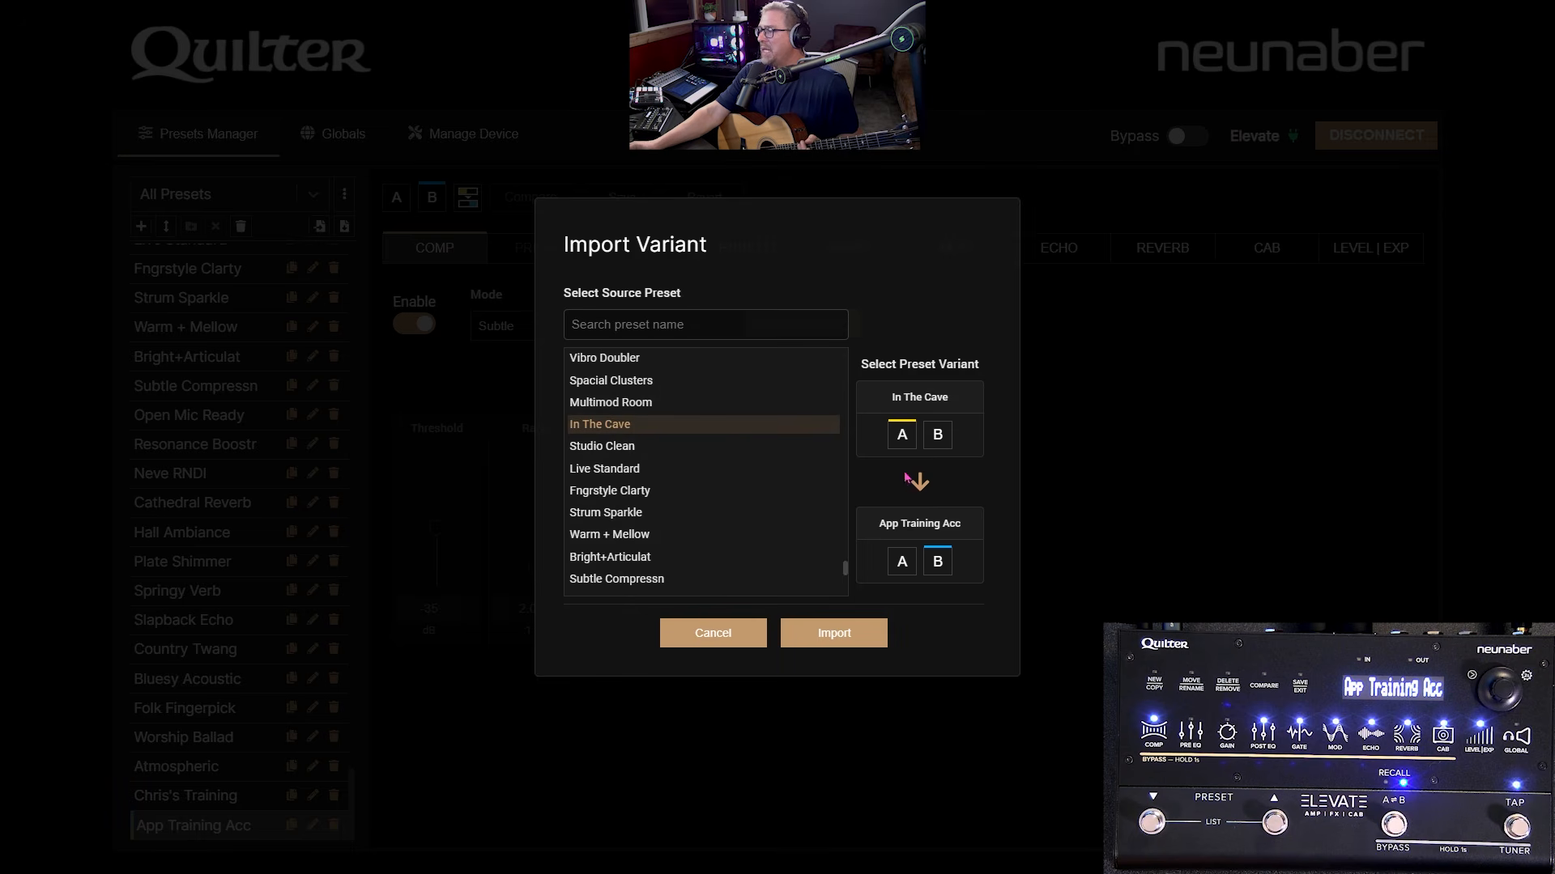
pyautogui.click(823, 649)
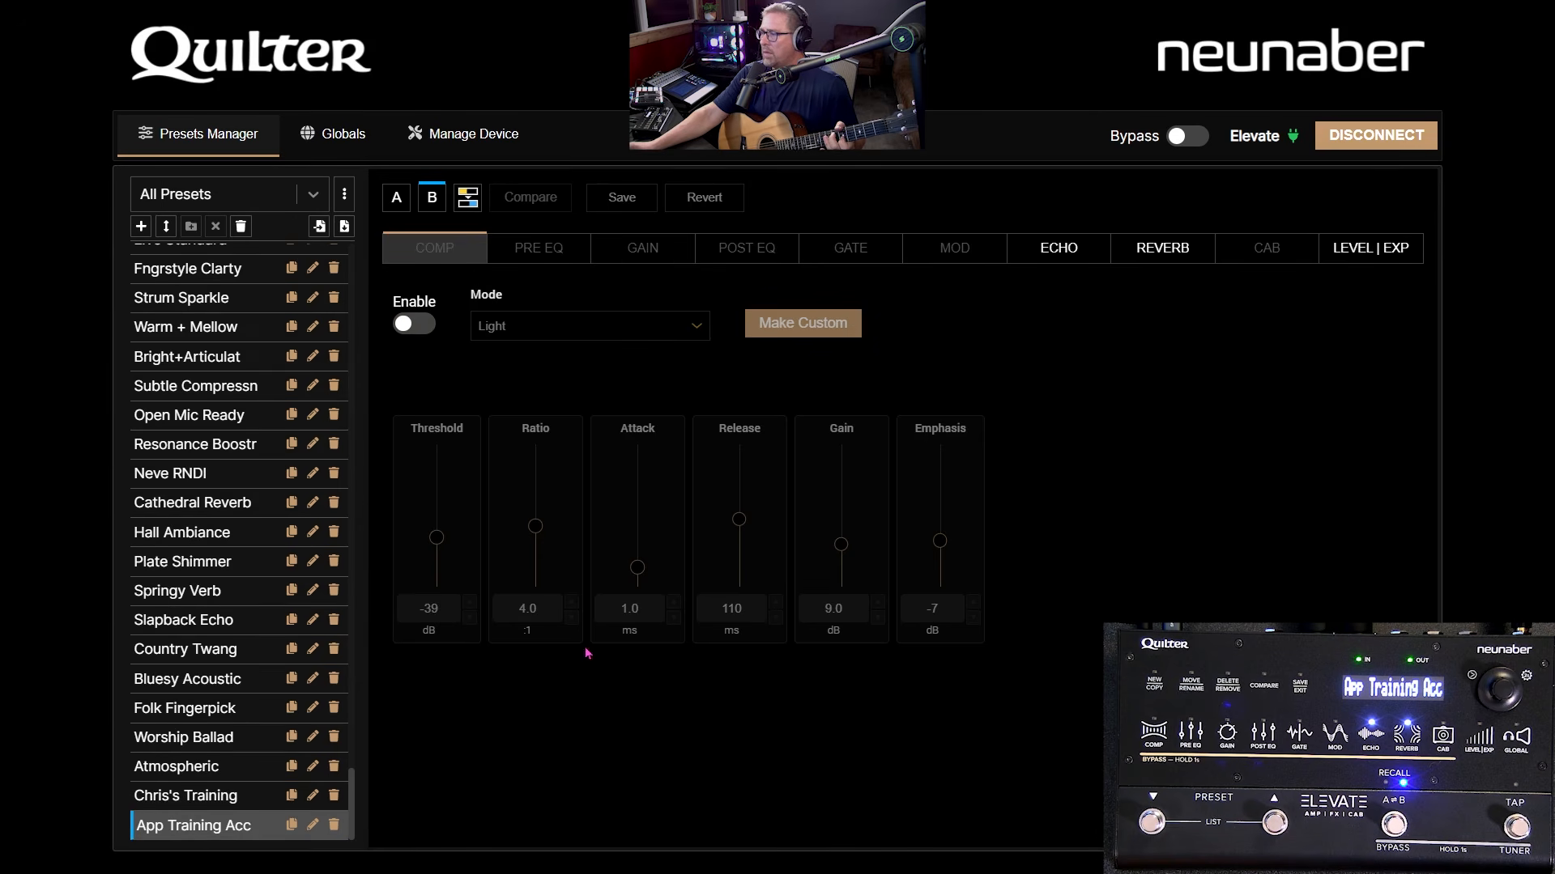
# - Switch back to variant A to check its Subtle compressor (threshold -35, ratio 2.0)
pyautogui.click(396, 200)
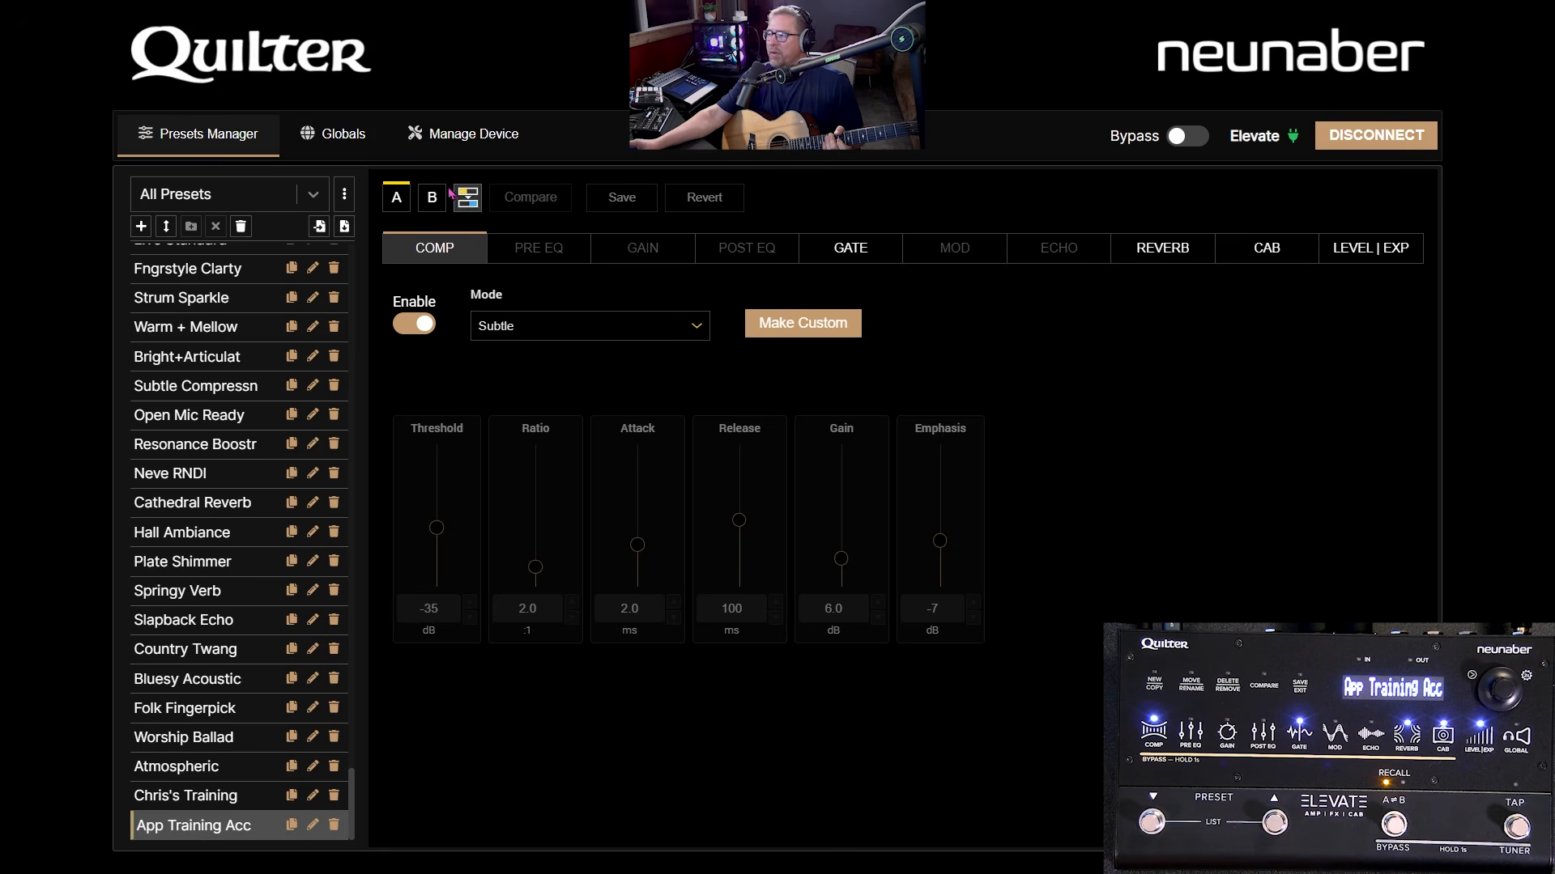
pyautogui.scroll(5, 186, 438)
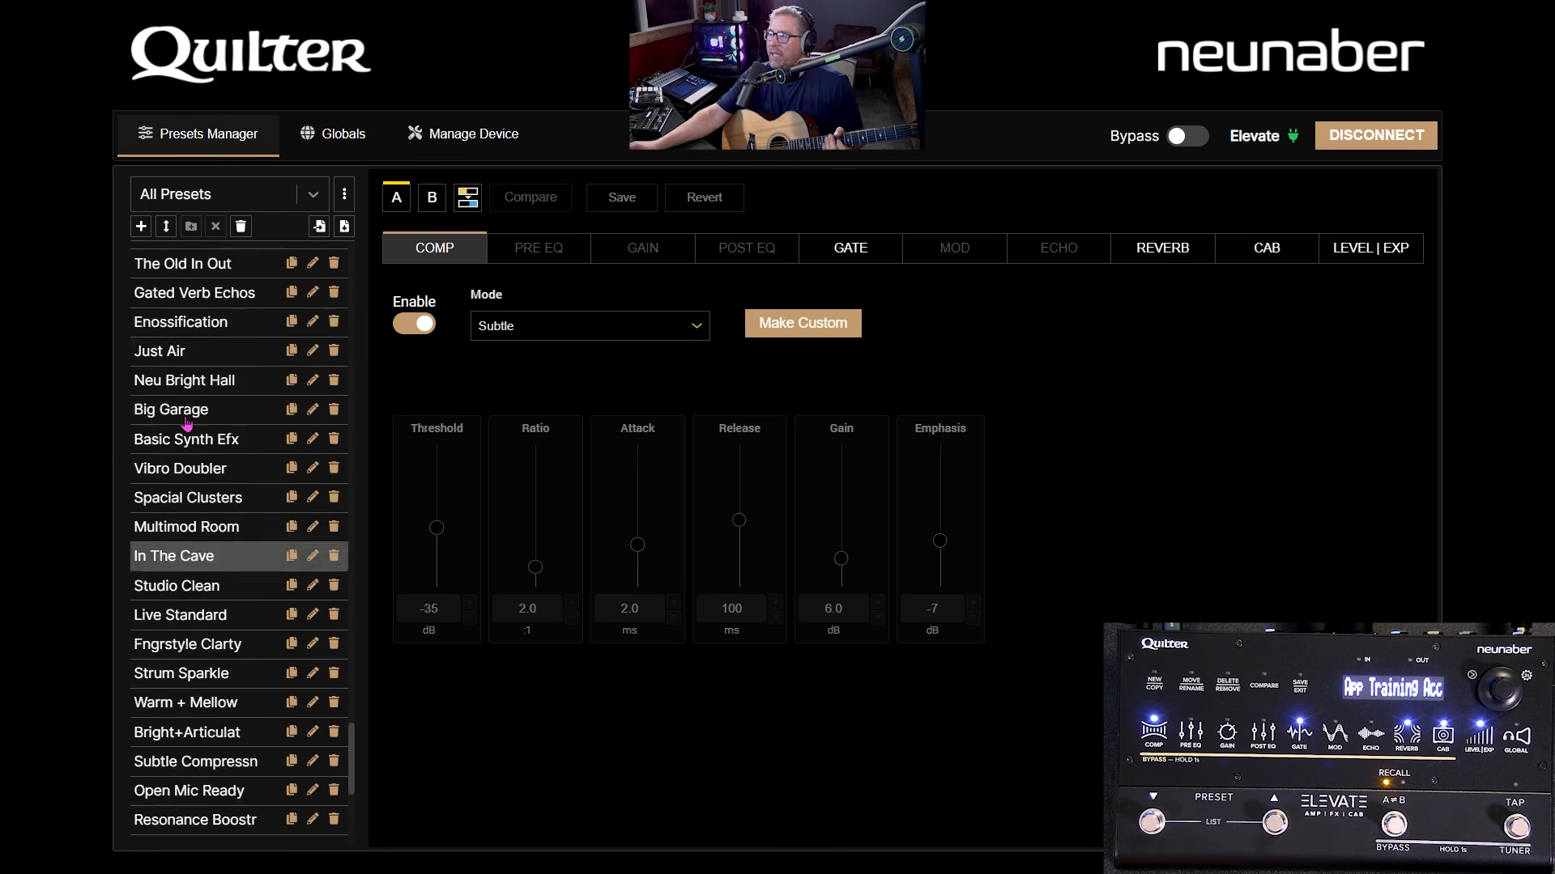
pyautogui.scroll(2, 186, 421)
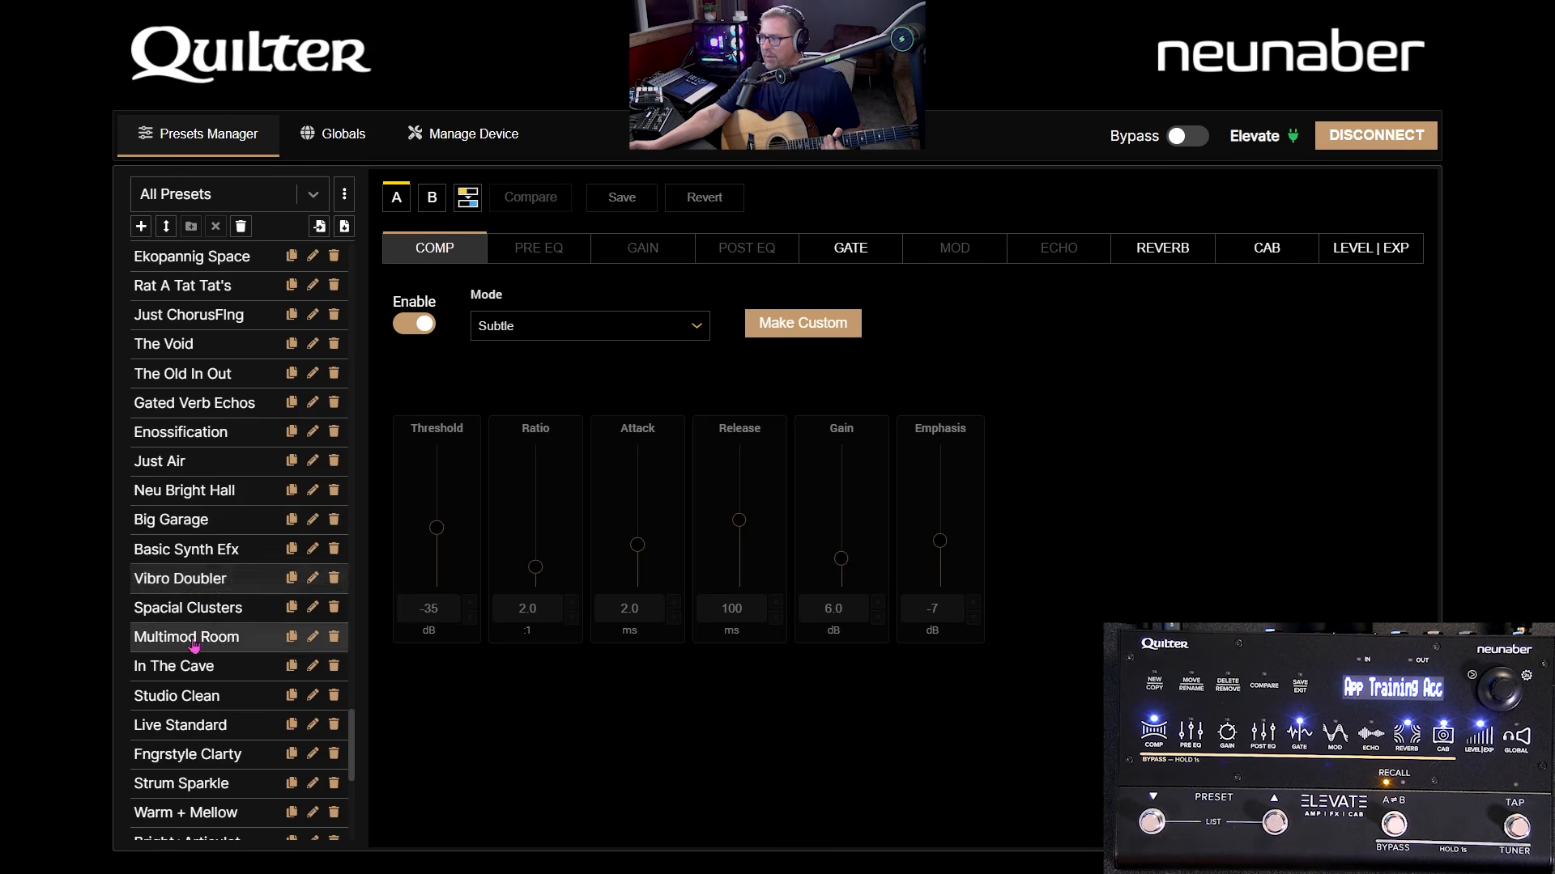
pyautogui.scroll(-6, 194, 646)
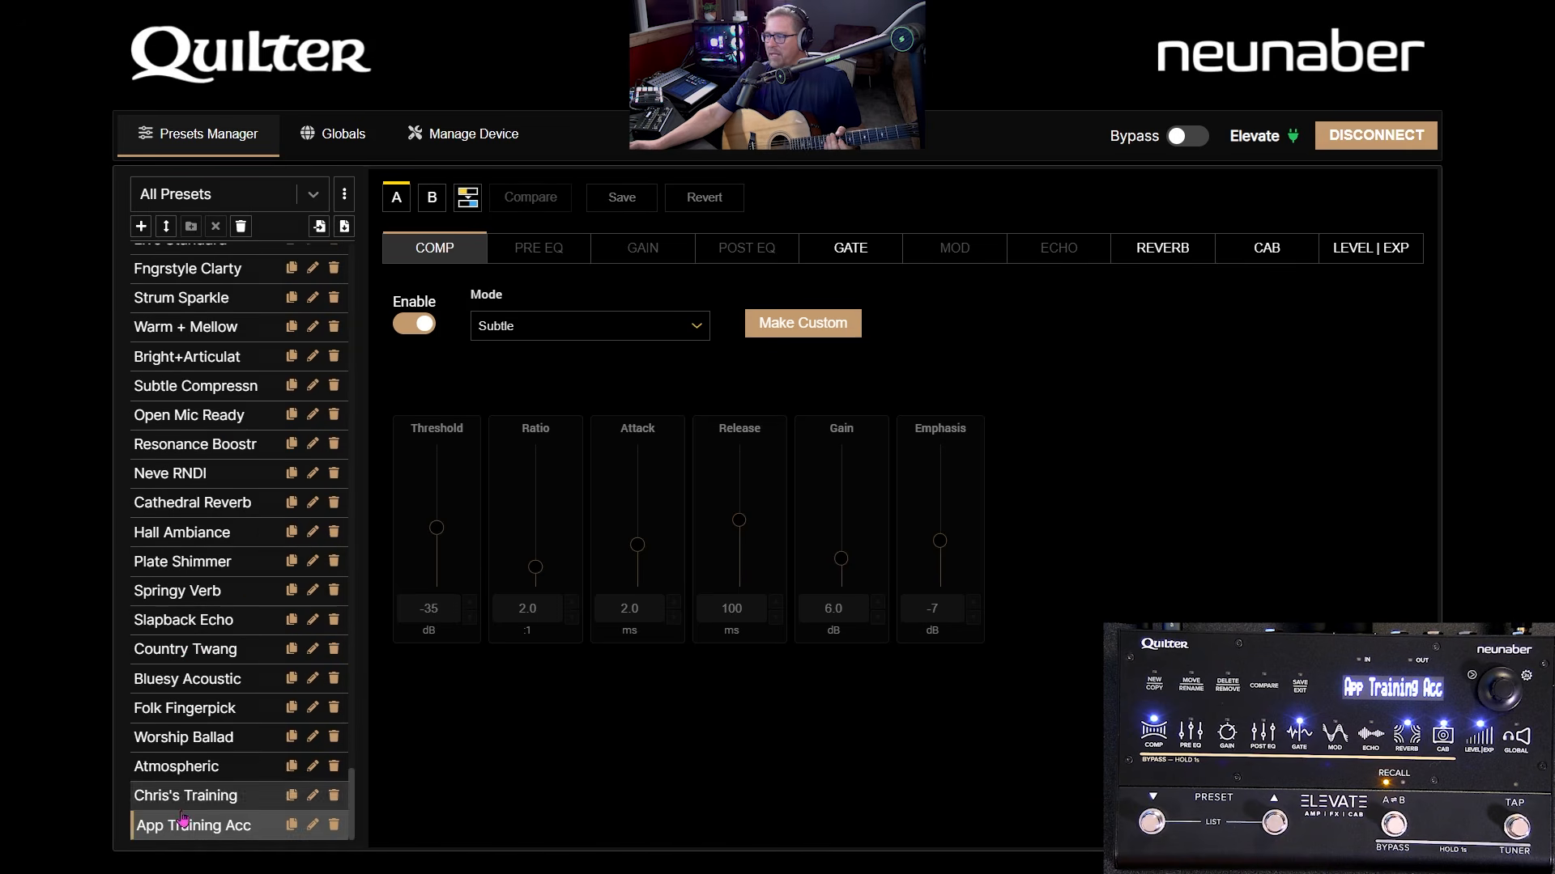
# - In the reverb settings, raise Pre-Delay to 92 ms and lower Tilt to -4.4 dB
pyautogui.click(1190, 257)
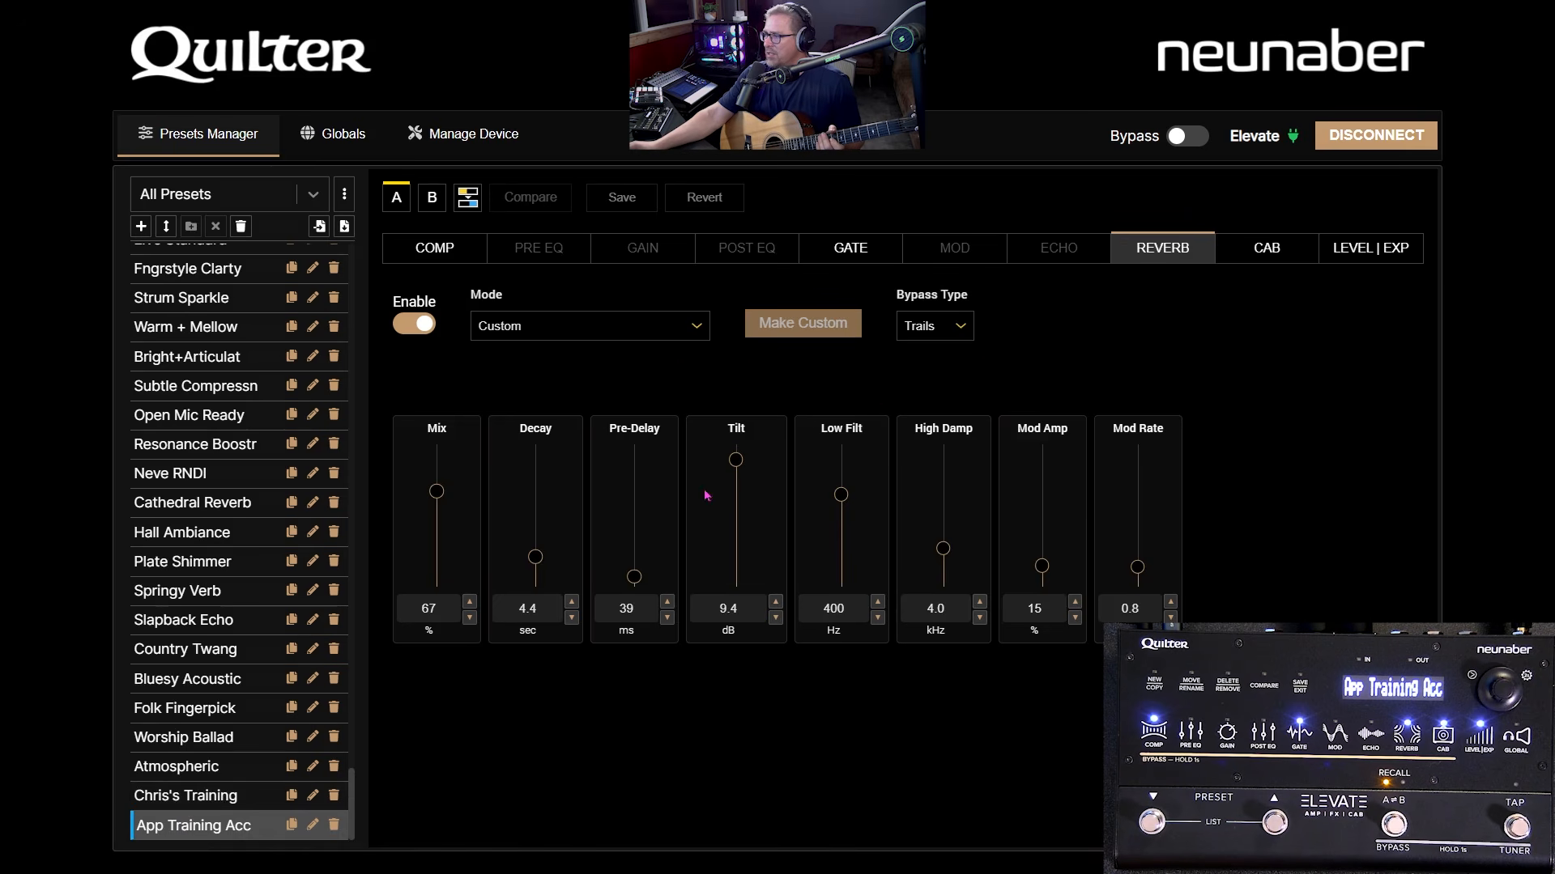
pyautogui.moveTo(635, 574); pyautogui.dragTo(636, 517)
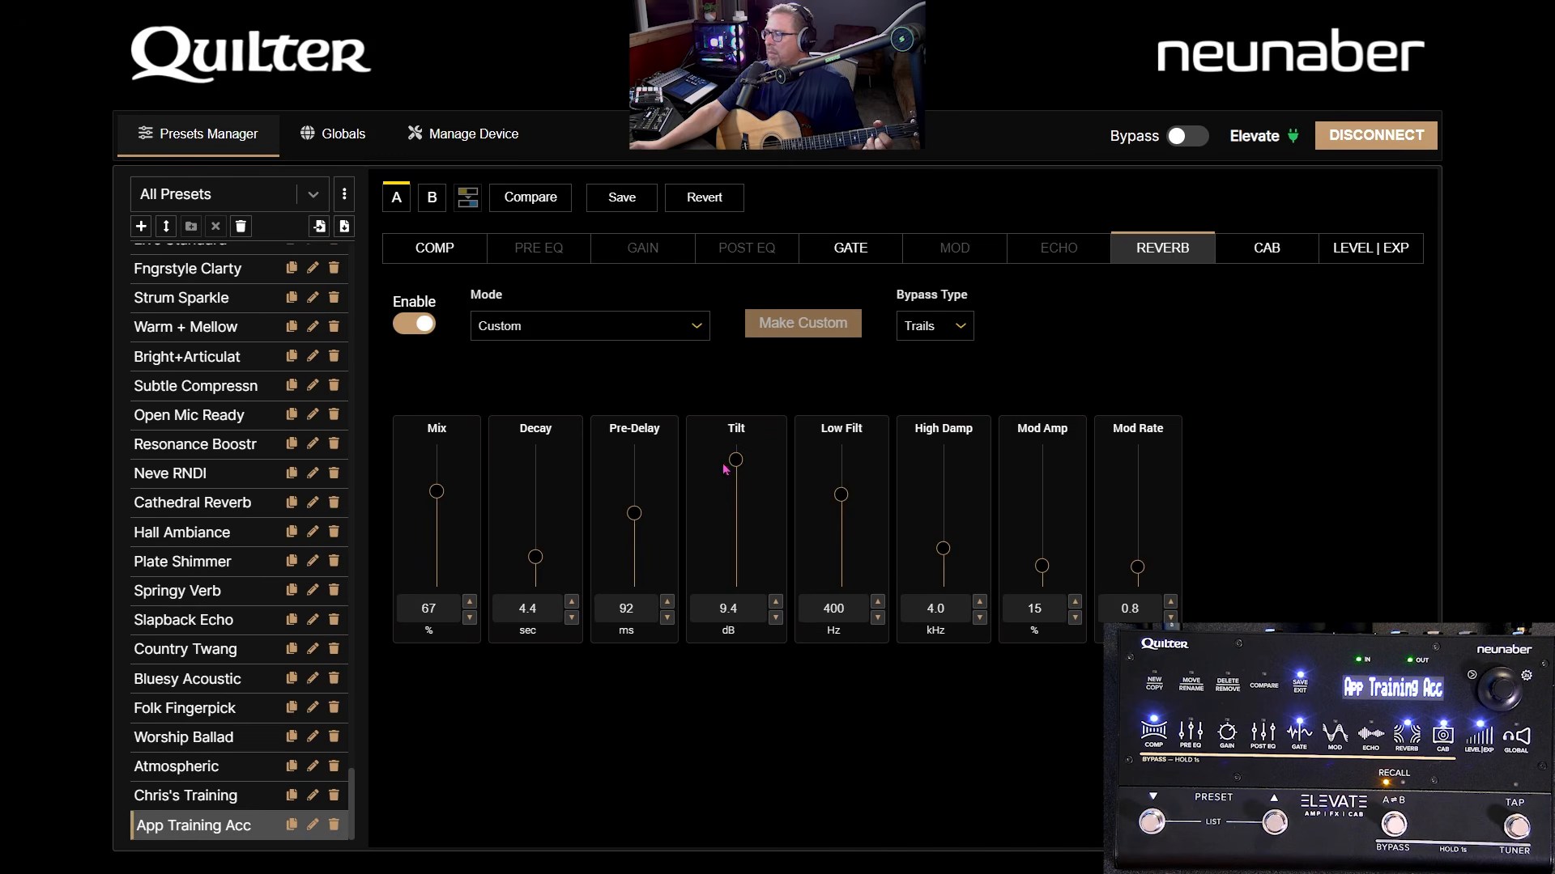
pyautogui.moveTo(740, 470); pyautogui.dragTo(736, 555)
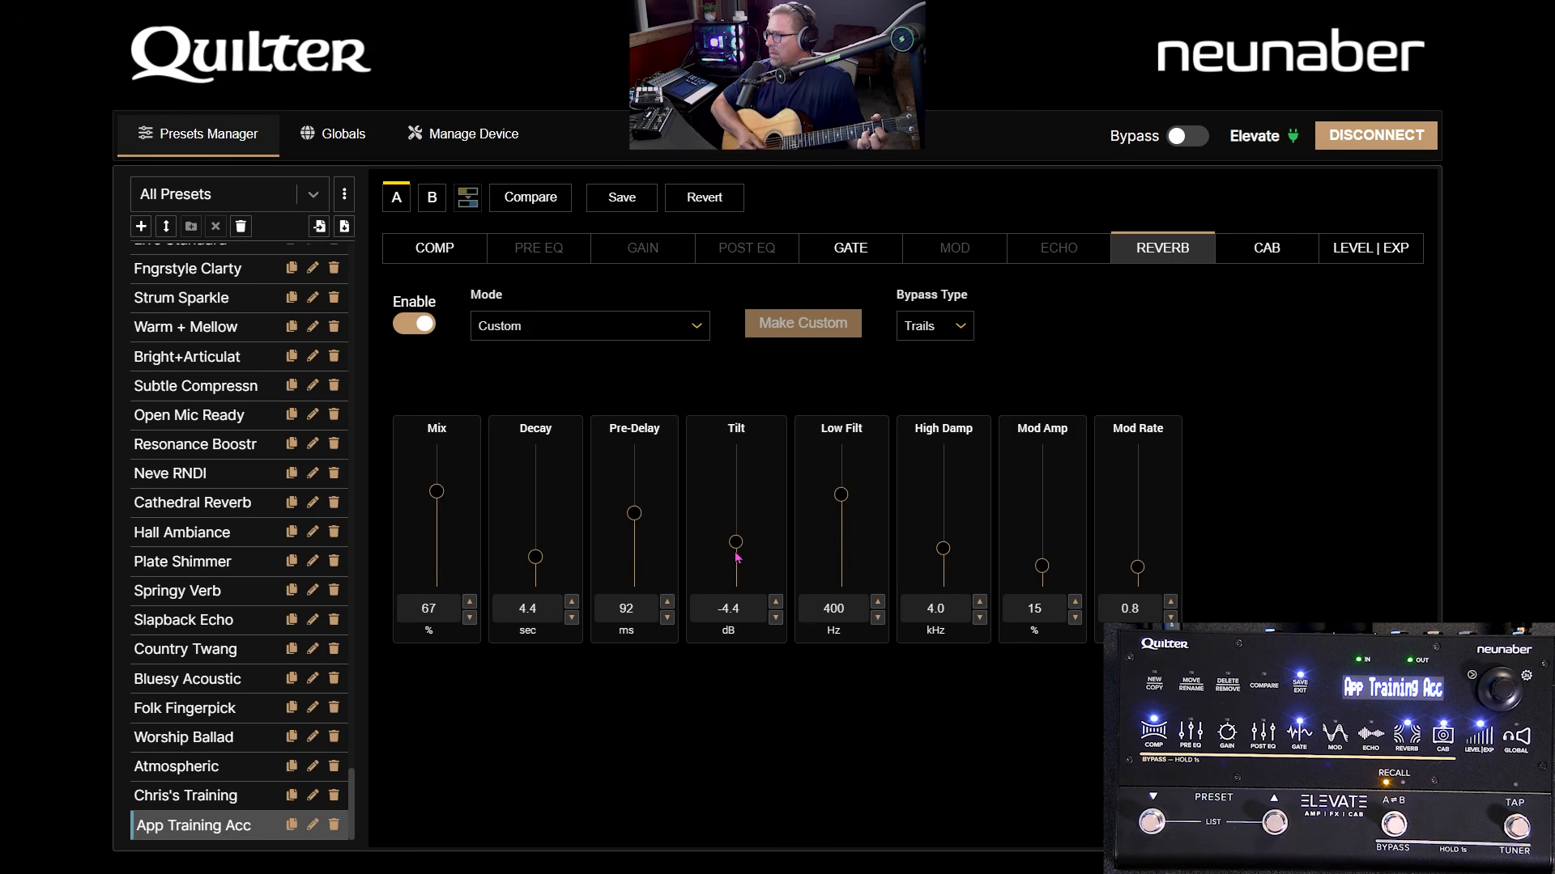
# - Compare the edits with the stored settings, then revert to Pre-Delay 39 ms, Tilt 9.4 dB
pyautogui.click(531, 198)
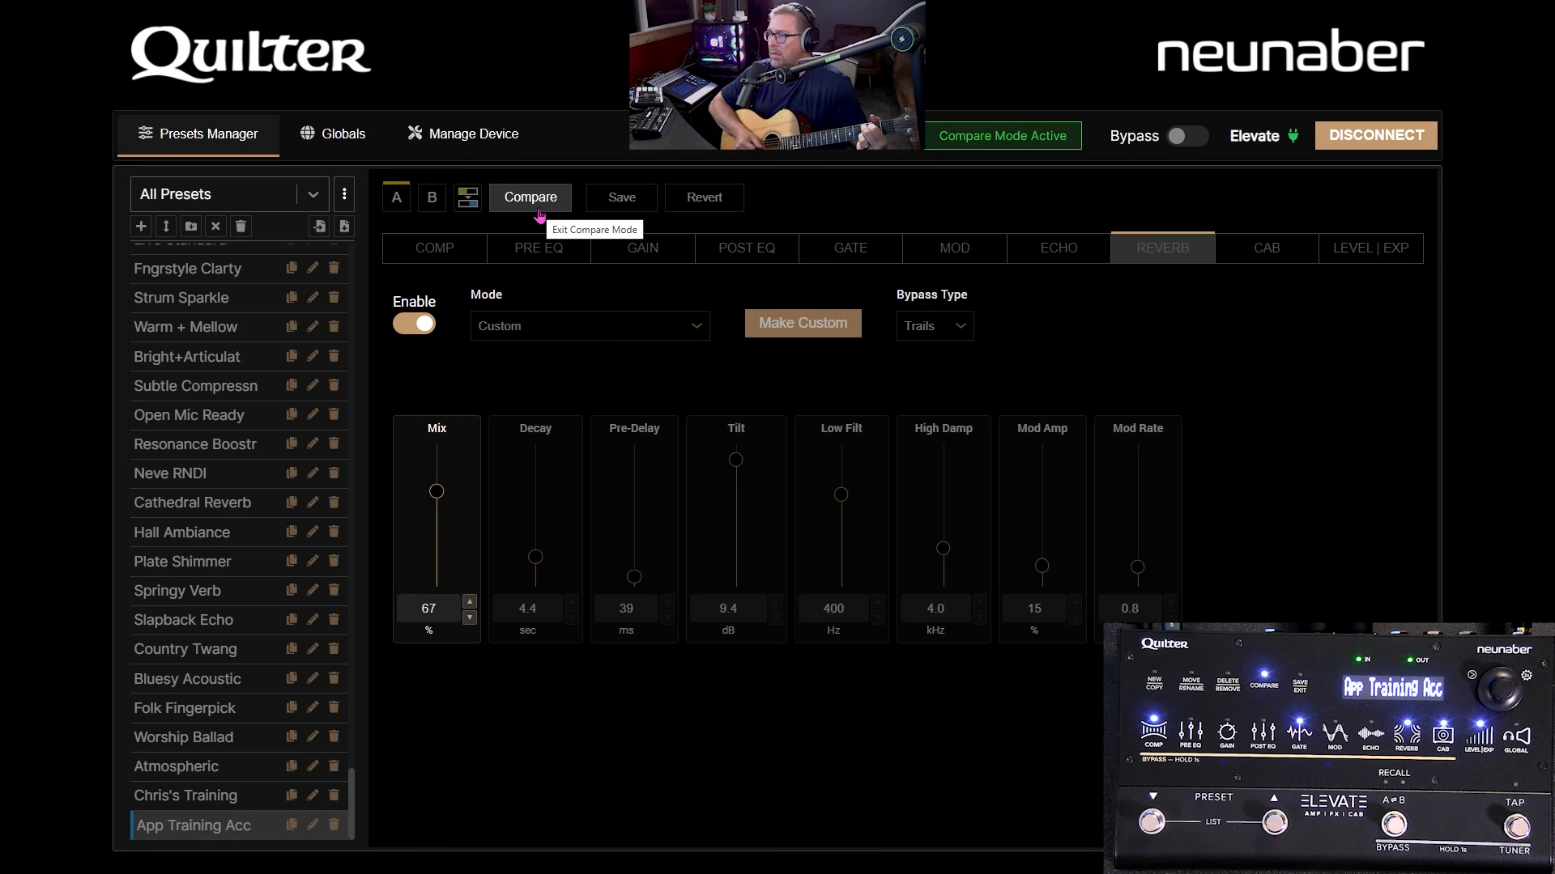
pyautogui.click(531, 199)
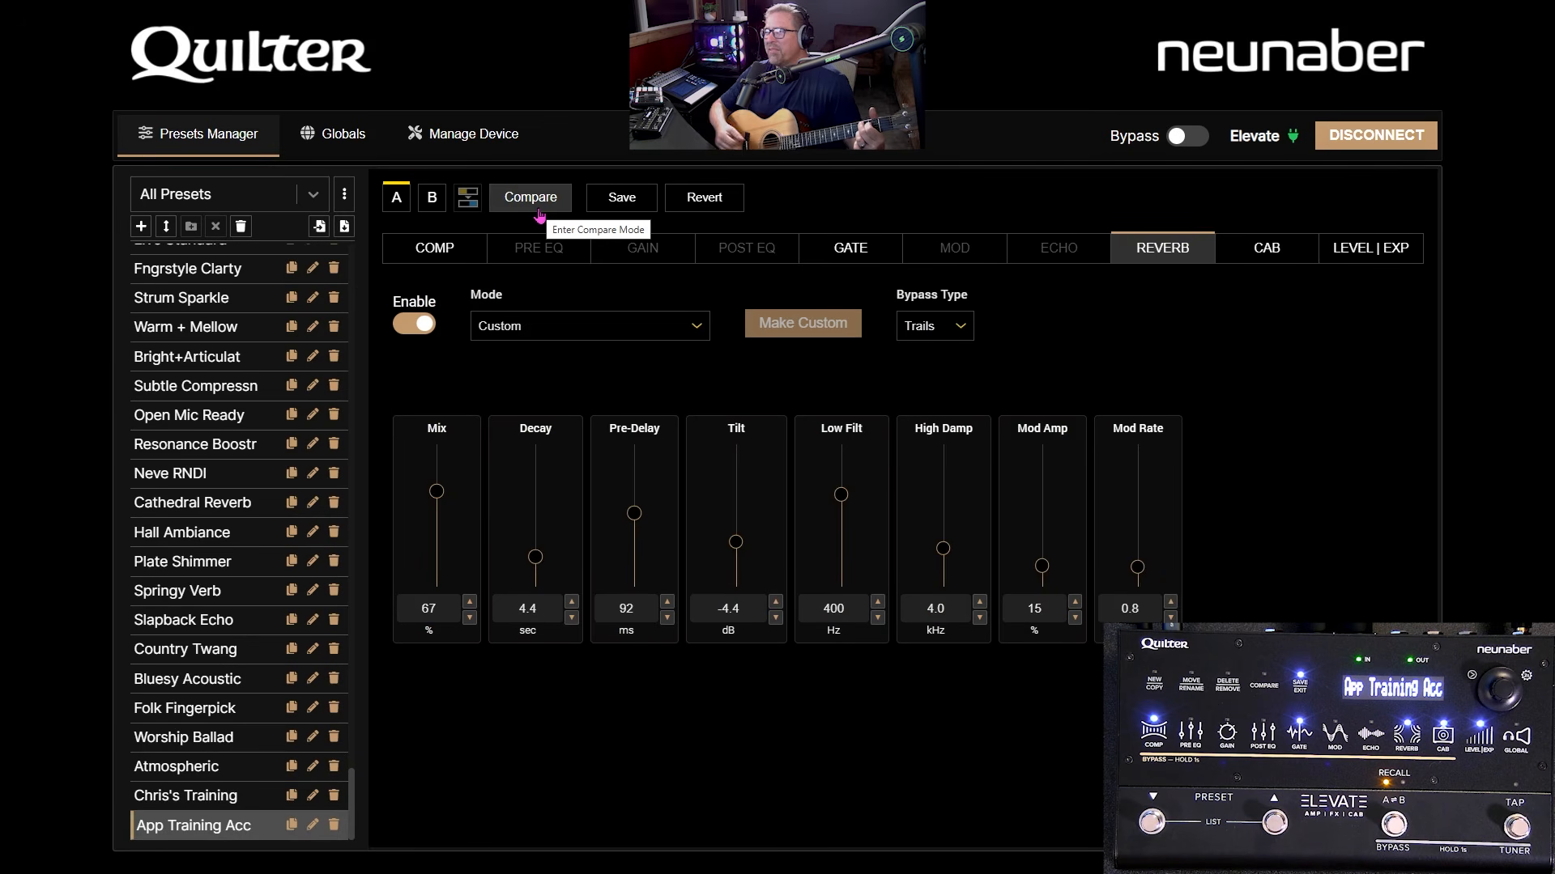
pyautogui.click(731, 210)
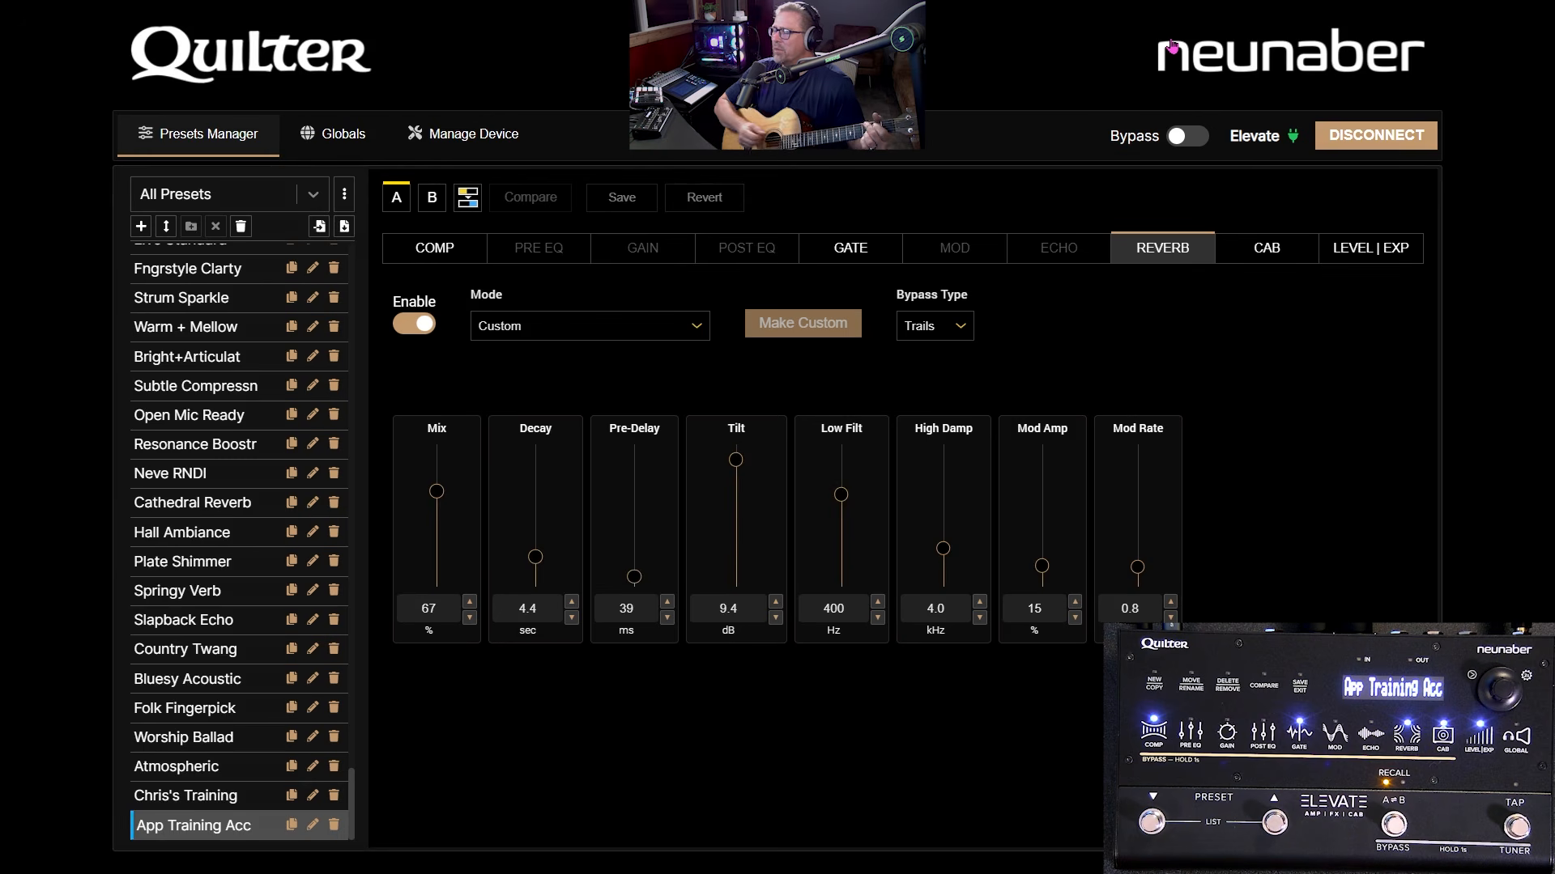